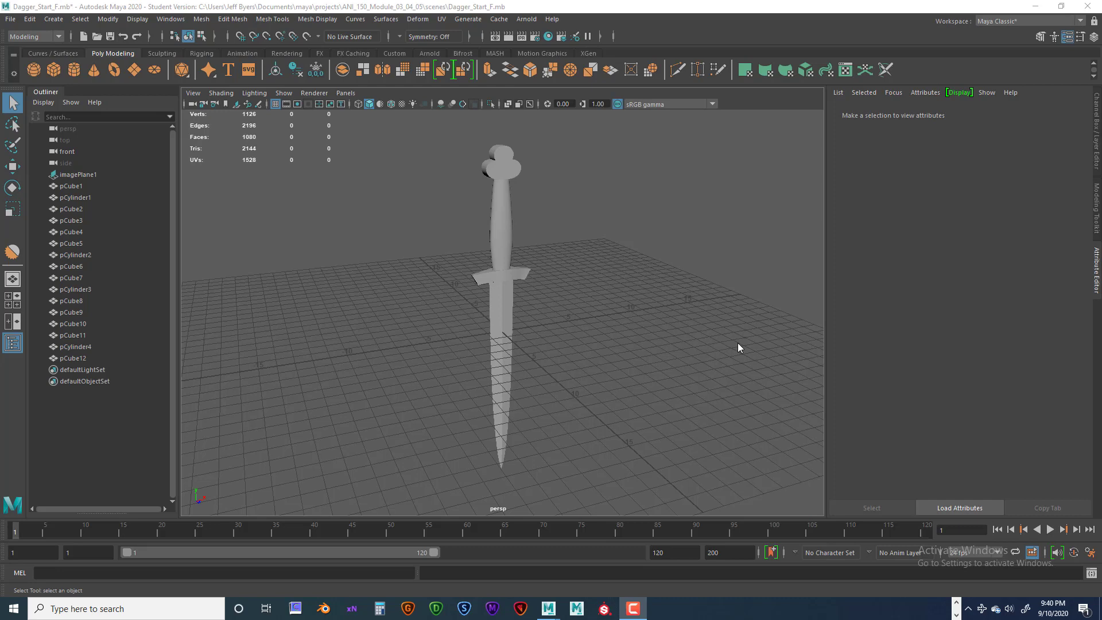
Step: Isolate the dagger's handle cylinder in the perspective view and frame it
scroll(626, 325, up, 3)
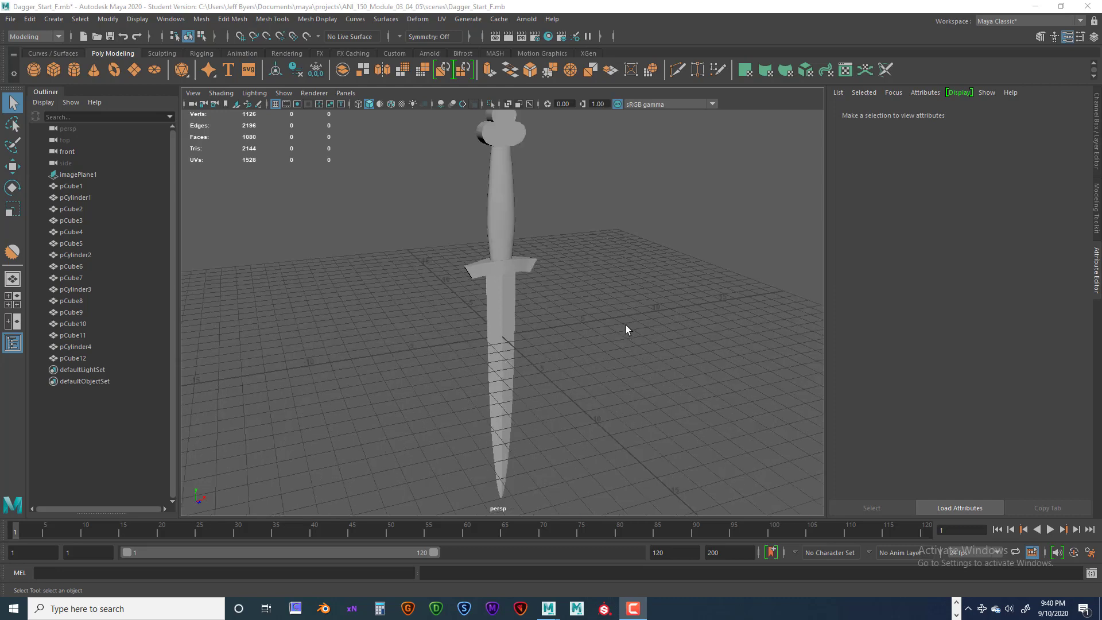
alt+drag(625, 325, 539, 305)
scroll(569, 442, up, 5)
scroll(568, 413, up, 1)
click(538, 304)
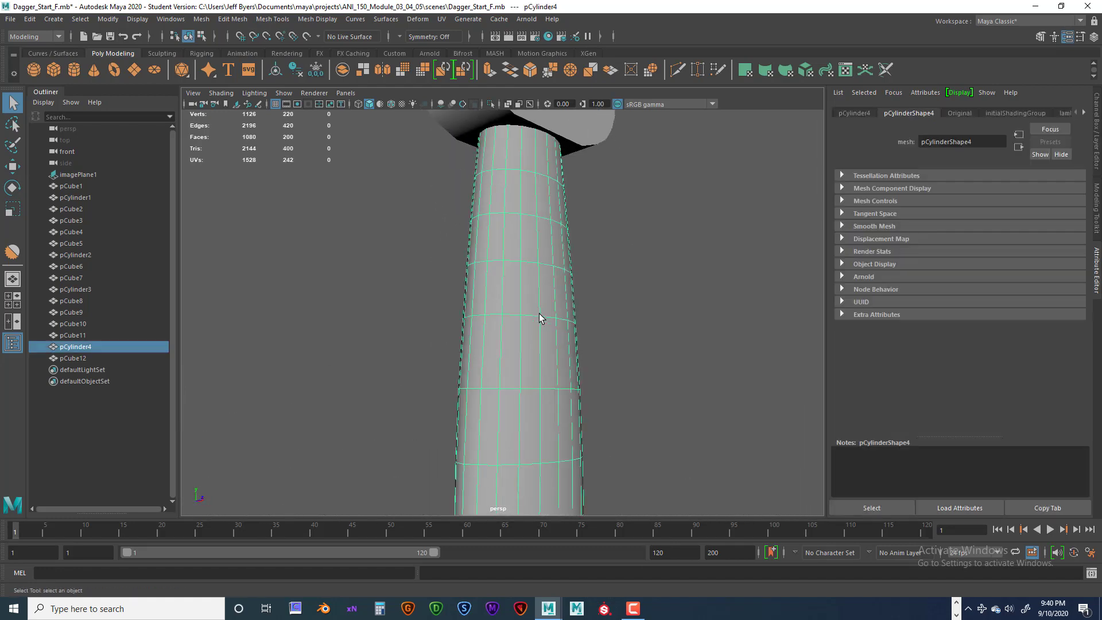
mouse_move(538, 305)
alt+right_down()
mouse_move(555, 346)
mouse_move(542, 303)
alt+right_up()
scroll(542, 304, down, 5)
alt+drag(542, 311, 535, 358)
alt+middle_drag(535, 358, 547, 290)
alt+drag(546, 291, 552, 288)
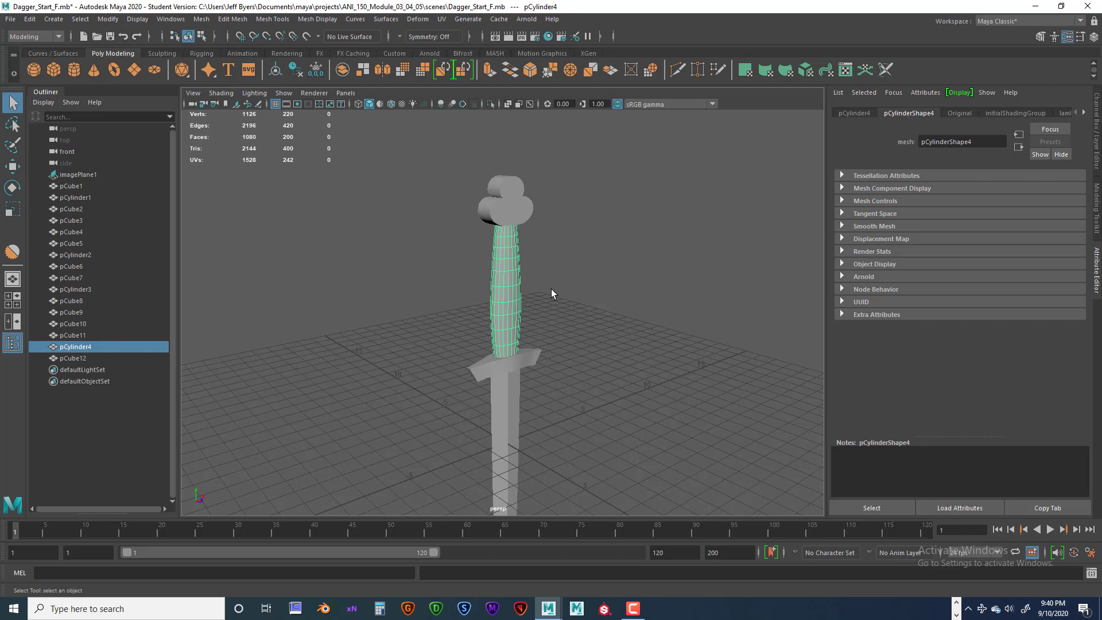
key(ctrl+1)
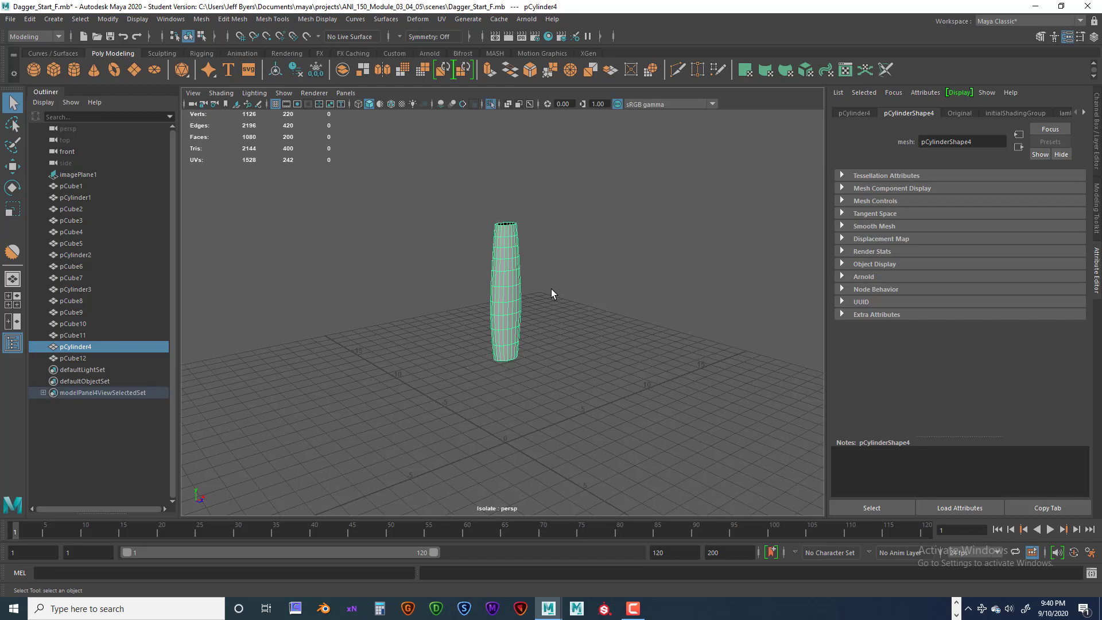
key(ctrl+1)
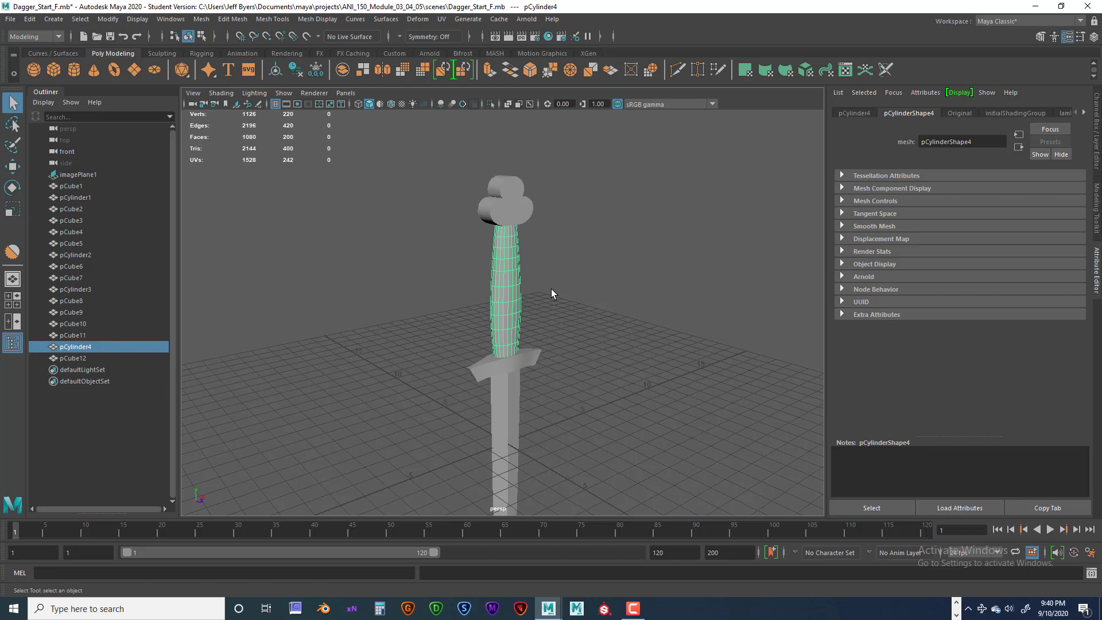
key(ctrl+1)
key(f)
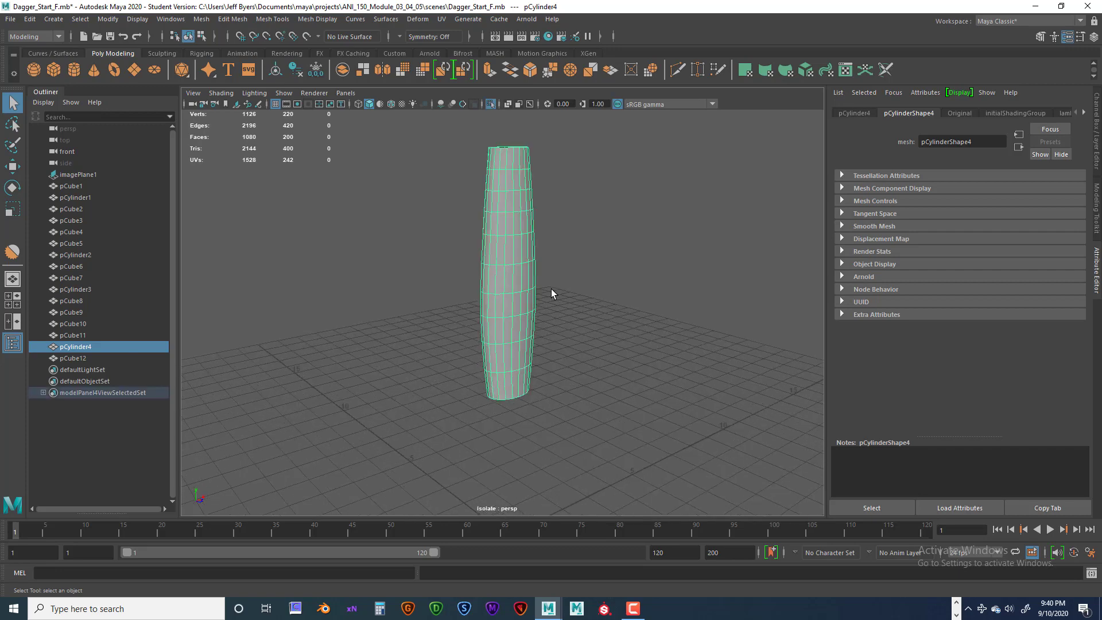
Step: Preview the handle with smooth mesh display, examine its open upper rim, and return it to the unsmoothed display
alt+drag(551, 288, 553, 337)
scroll(563, 331, up, 4)
scroll(576, 356, down, 3)
scroll(576, 356, up, 3)
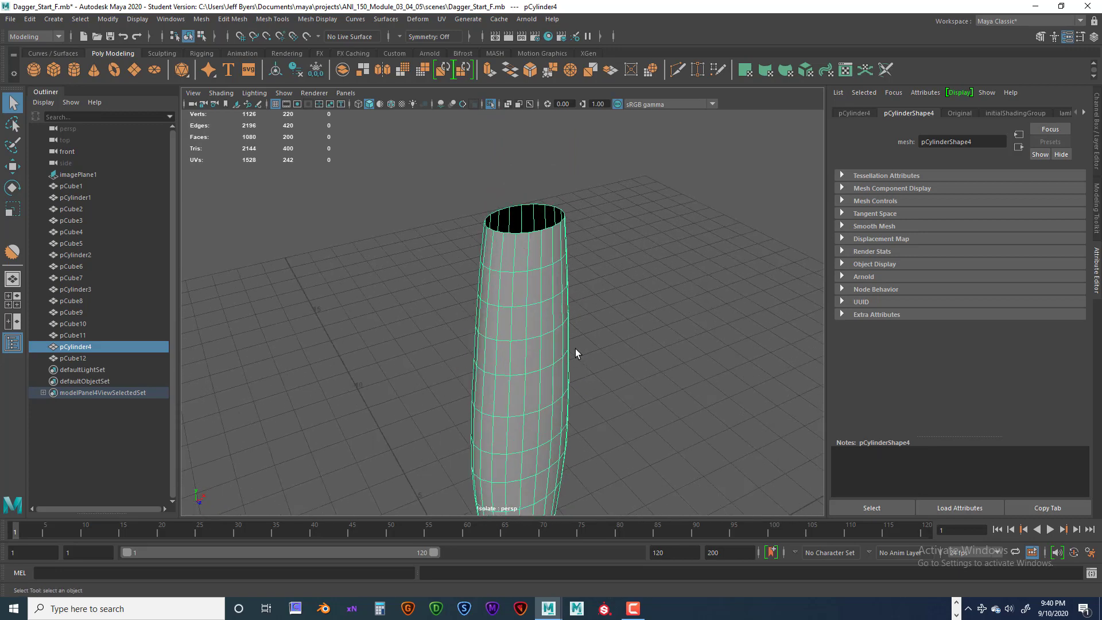
alt+middle_drag(575, 349, 553, 261)
mouse_move(590, 320)
alt+right_down()
mouse_move(542, 277)
mouse_move(572, 320)
mouse_move(693, 339)
alt+right_up()
alt+middle_drag(694, 340, 631, 414)
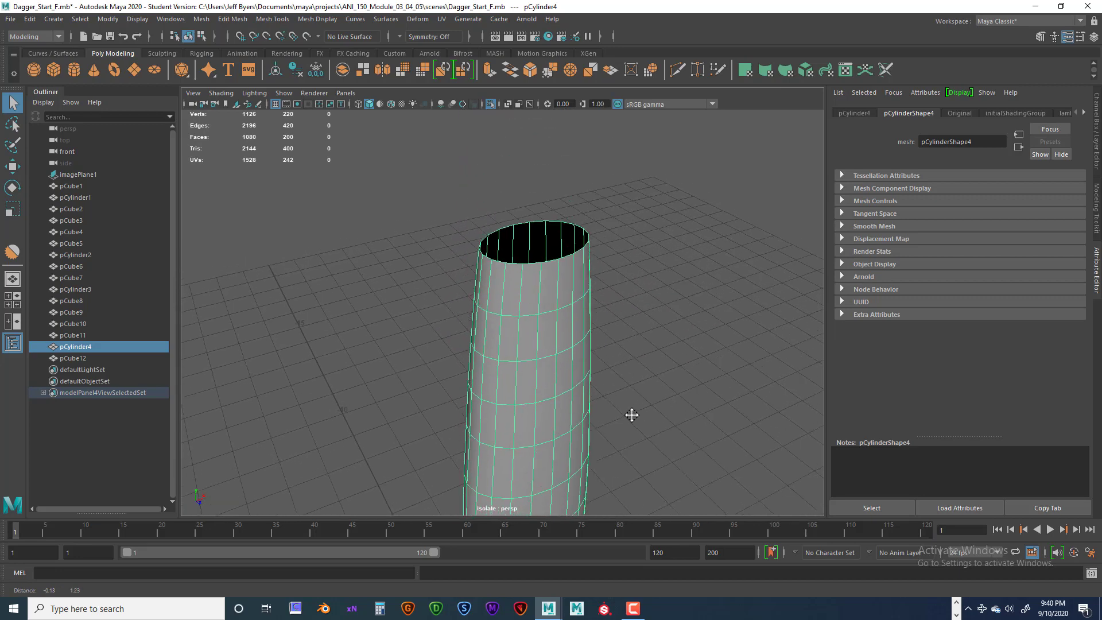
alt+drag(631, 415, 613, 288)
key(3)
alt+right_drag(613, 288, 612, 341)
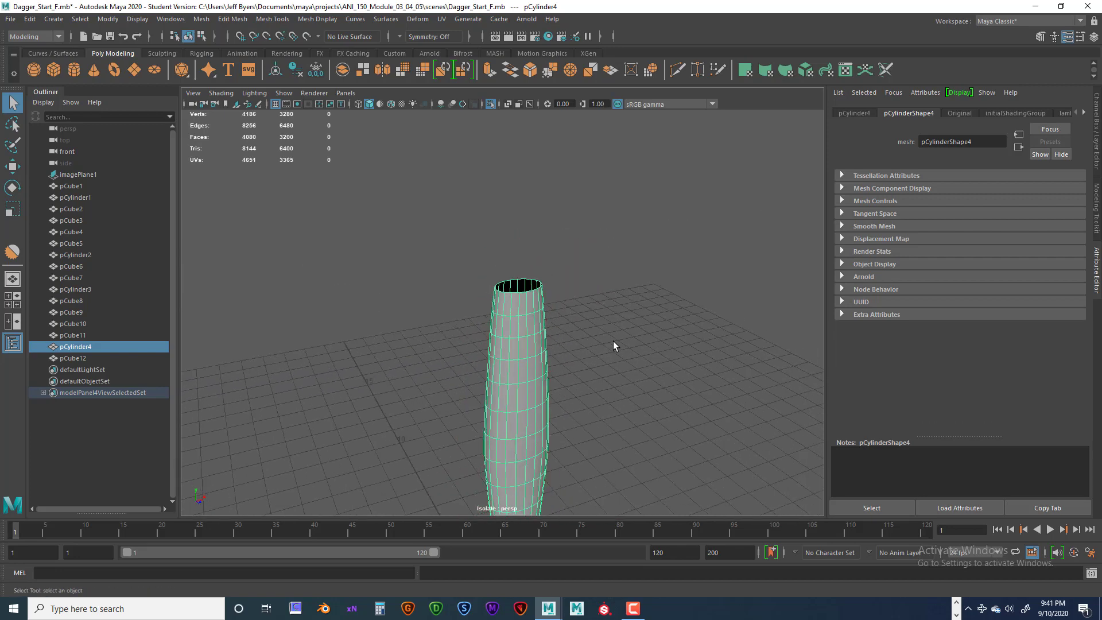
alt+drag(612, 341, 551, 373)
alt+right_drag(550, 374, 551, 315)
mouse_move(551, 314)
alt+mouse_down()
mouse_move(553, 369)
mouse_move(544, 374)
mouse_move(539, 362)
mouse_move(567, 330)
mouse_move(620, 329)
mouse_move(530, 322)
alt+mouse_up()
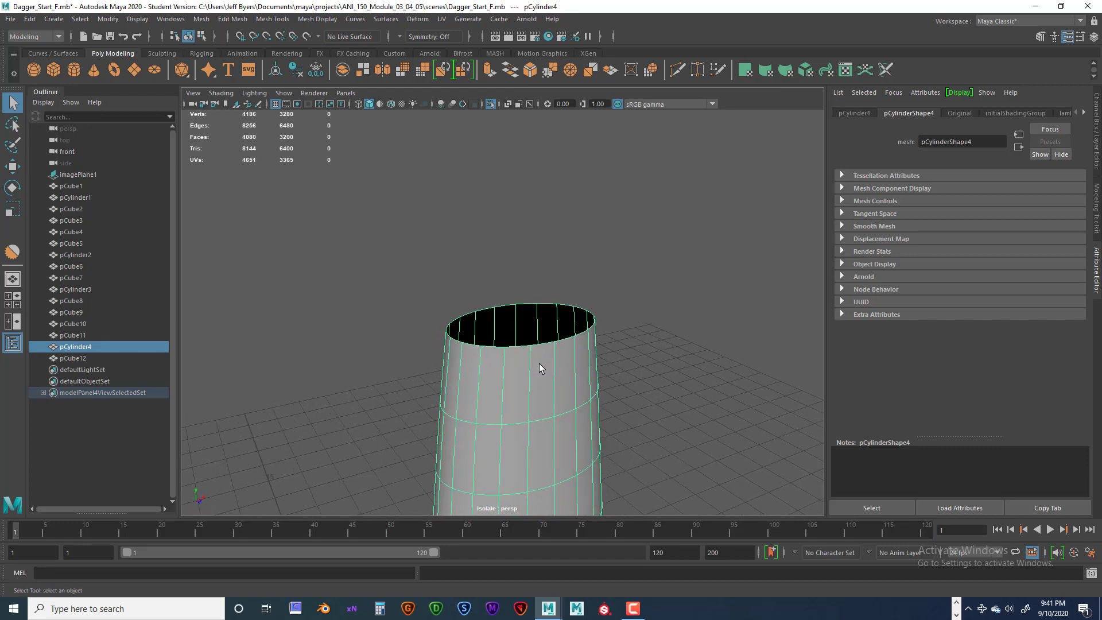
alt+drag(544, 386, 546, 389)
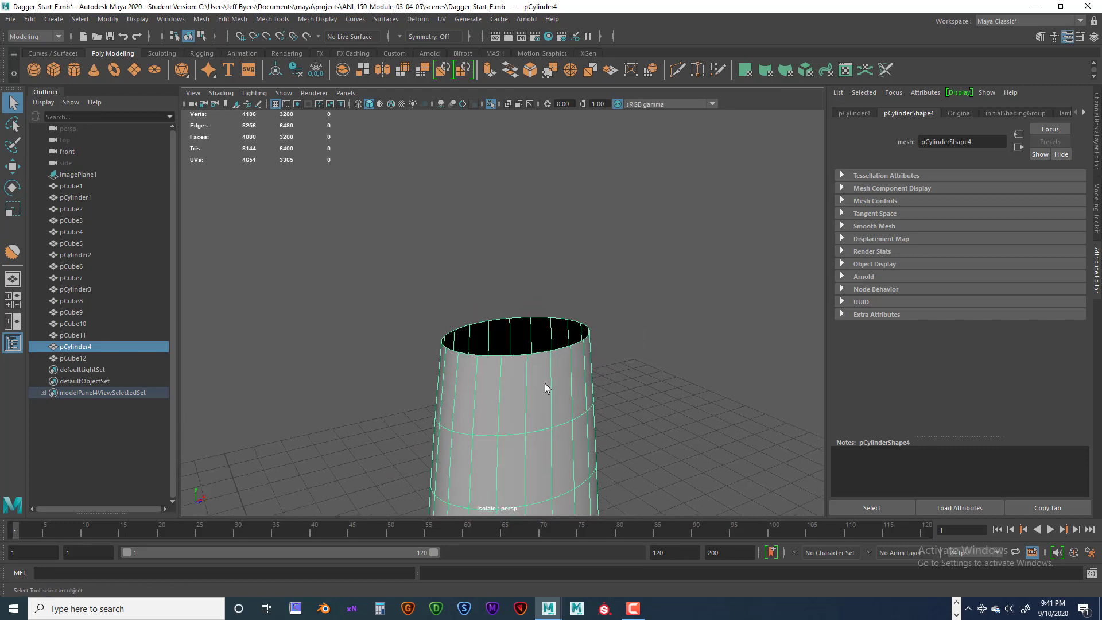
key(1)
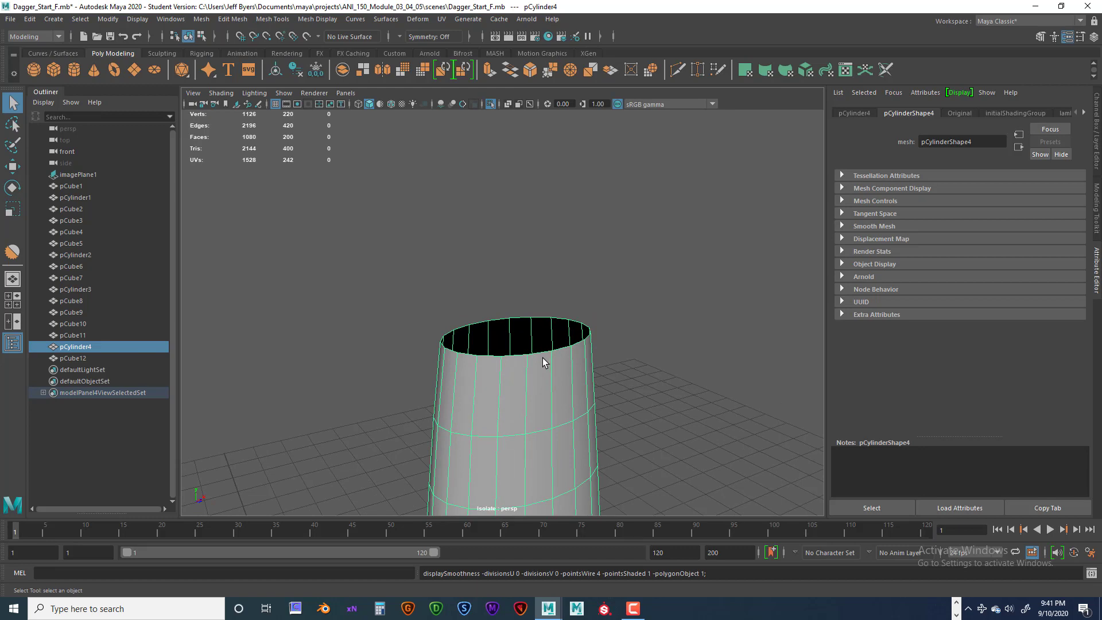
Step: Insert supporting edge loops close to the upper and lower rims of the handle and return to object mode
shift+right_click(542, 357)
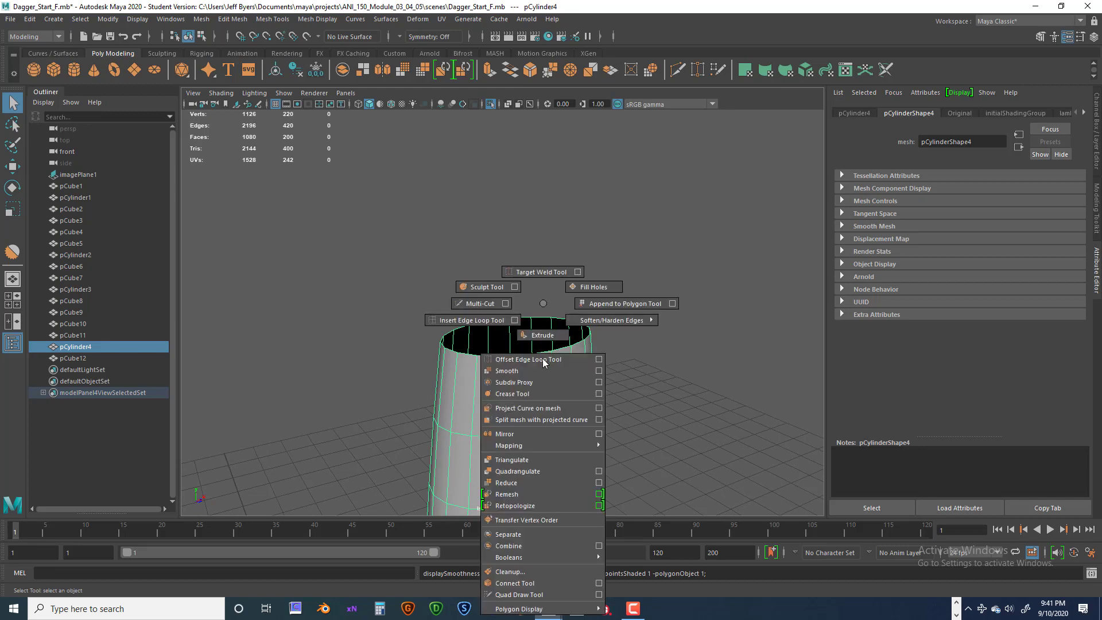
click(480, 323)
drag(500, 362, 503, 364)
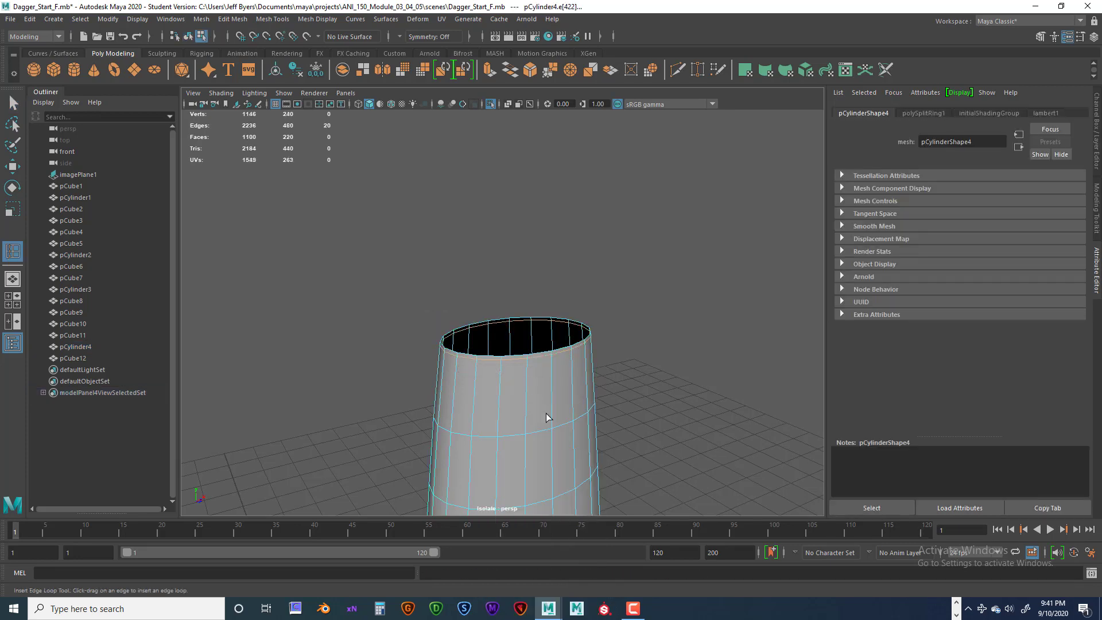
alt+middle_drag(522, 377, 525, 336)
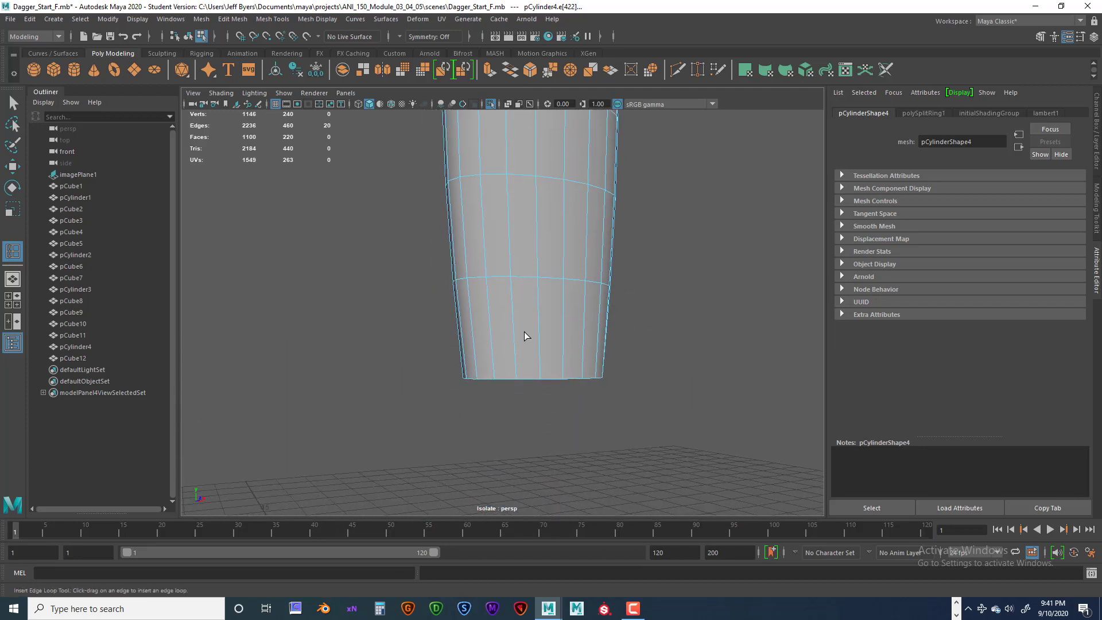
click(515, 375)
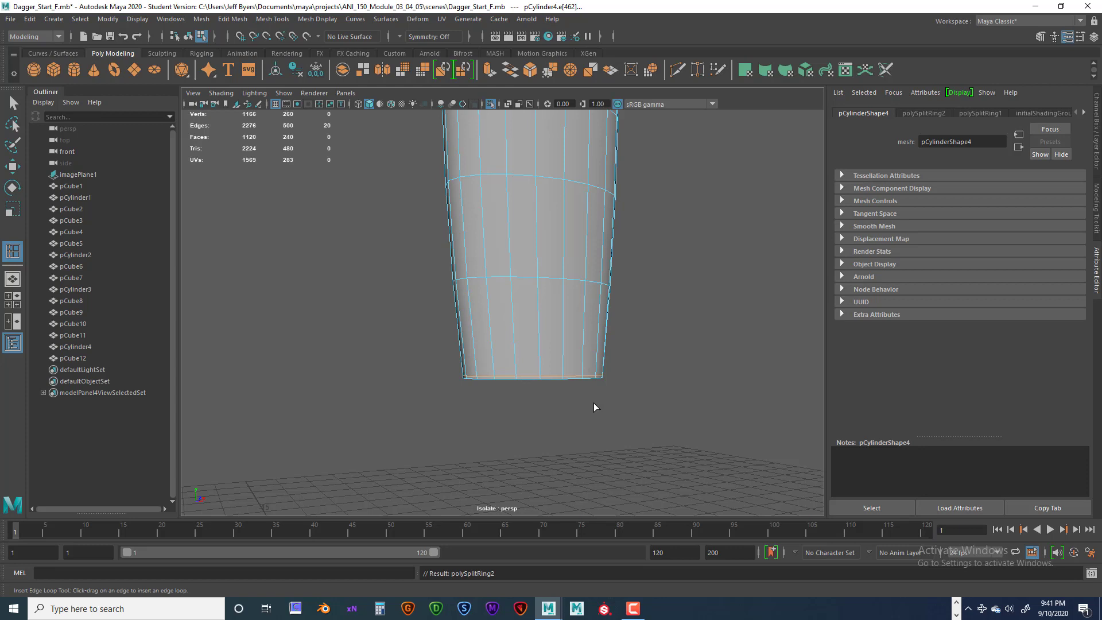
key(q)
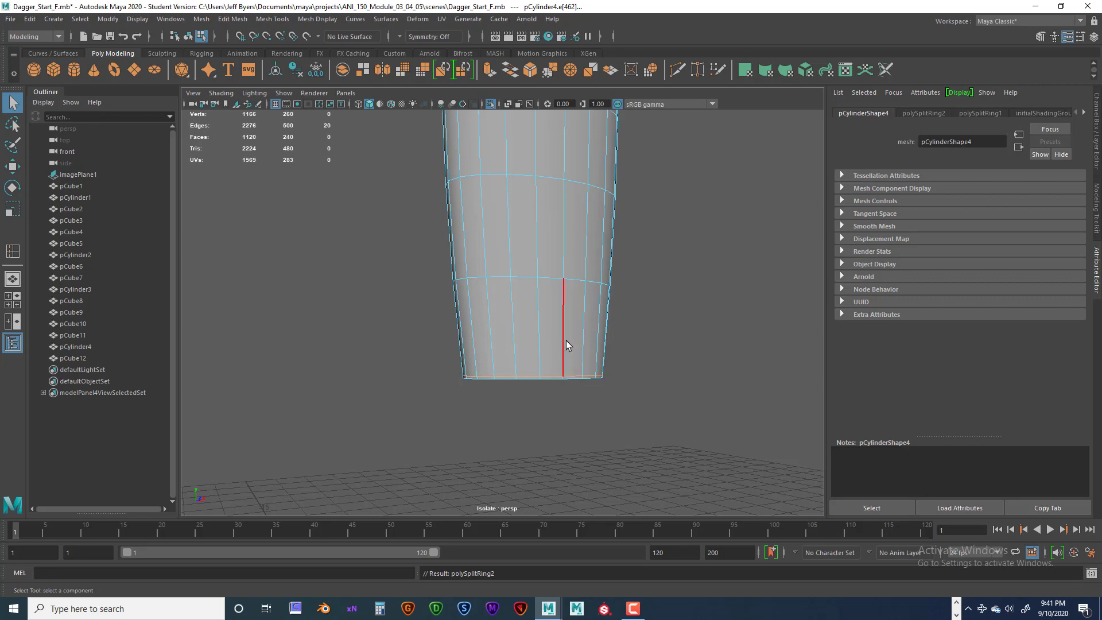
right_drag(560, 292, 548, 364)
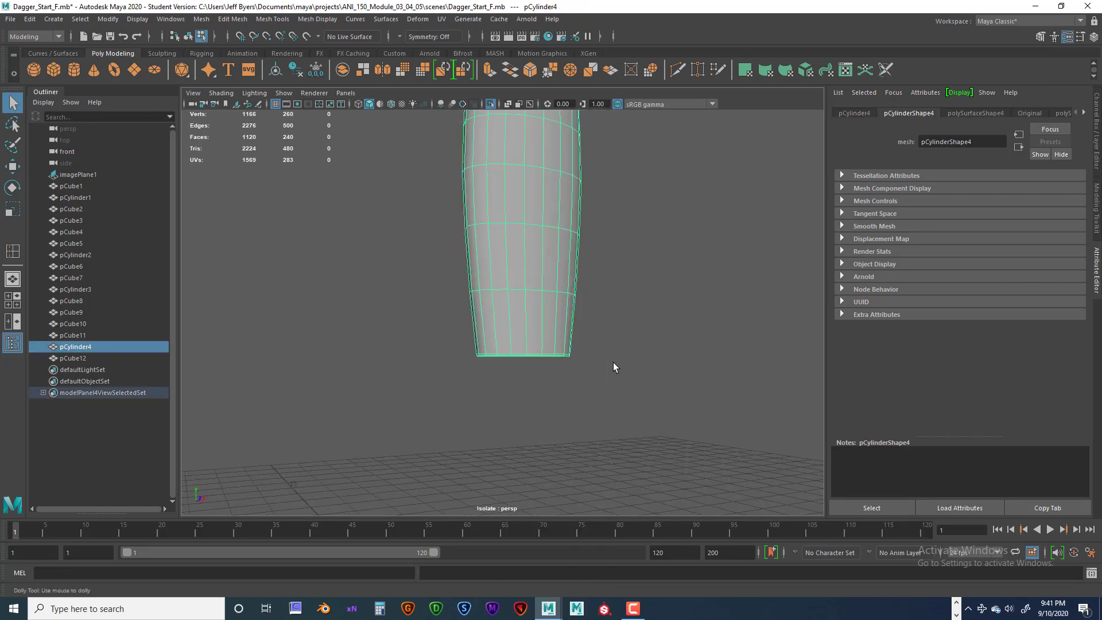
Step: Review the whole handle and end its isolation to show the full dagger again
alt+drag(573, 245, 555, 332)
alt+middle_drag(535, 298, 532, 402)
alt+middle_drag(524, 285, 517, 408)
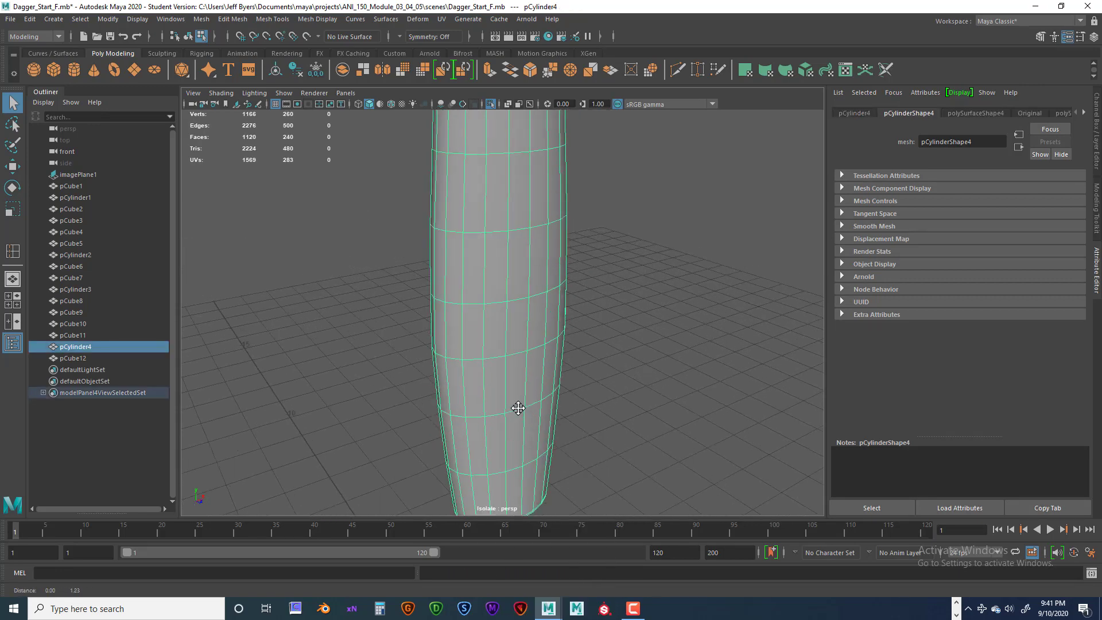
scroll(545, 294, down, 3)
alt+middle_drag(538, 281, 525, 383)
mouse_move(533, 359)
alt+mouse_down()
mouse_move(517, 359)
mouse_move(536, 361)
alt+mouse_up()
alt+middle_drag(536, 345, 536, 304)
alt+right_drag(586, 350, 517, 351)
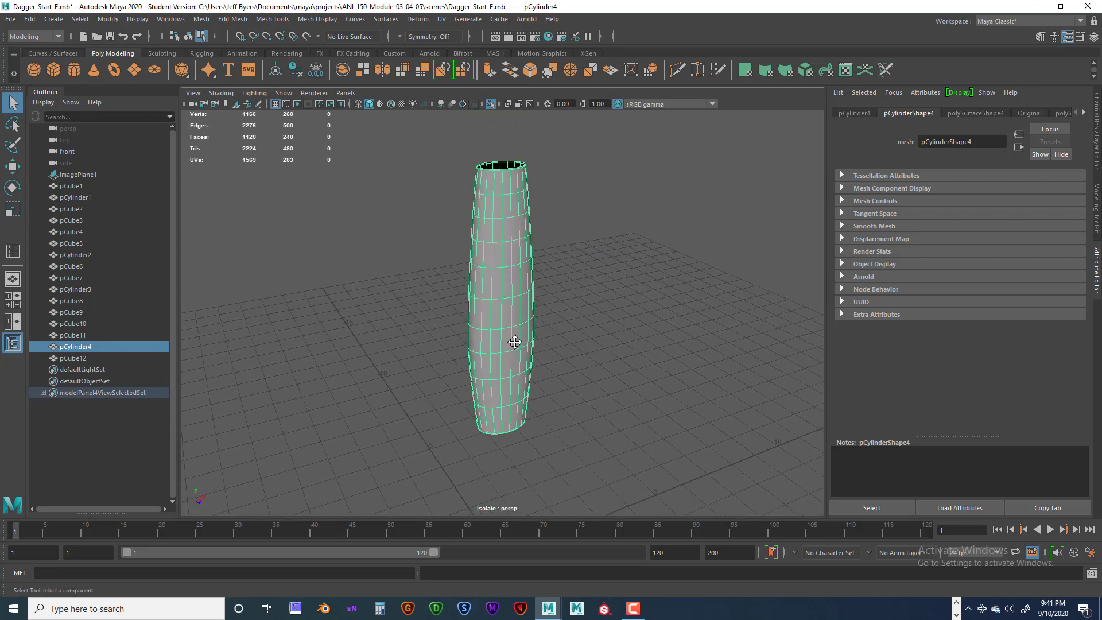
alt+middle_drag(516, 341, 520, 349)
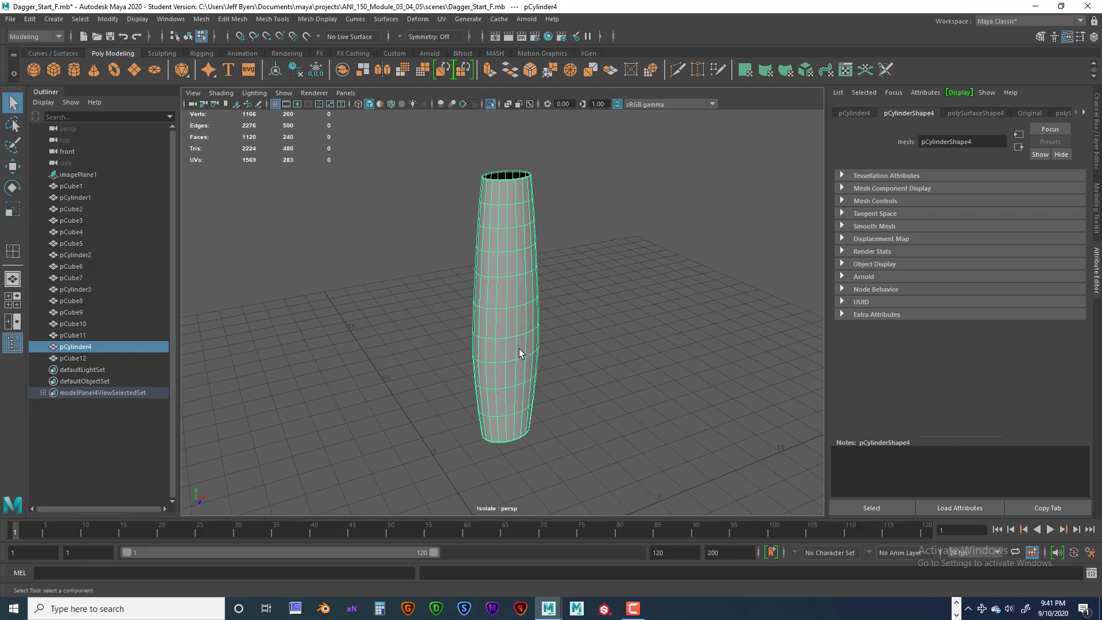
key(ctrl+1)
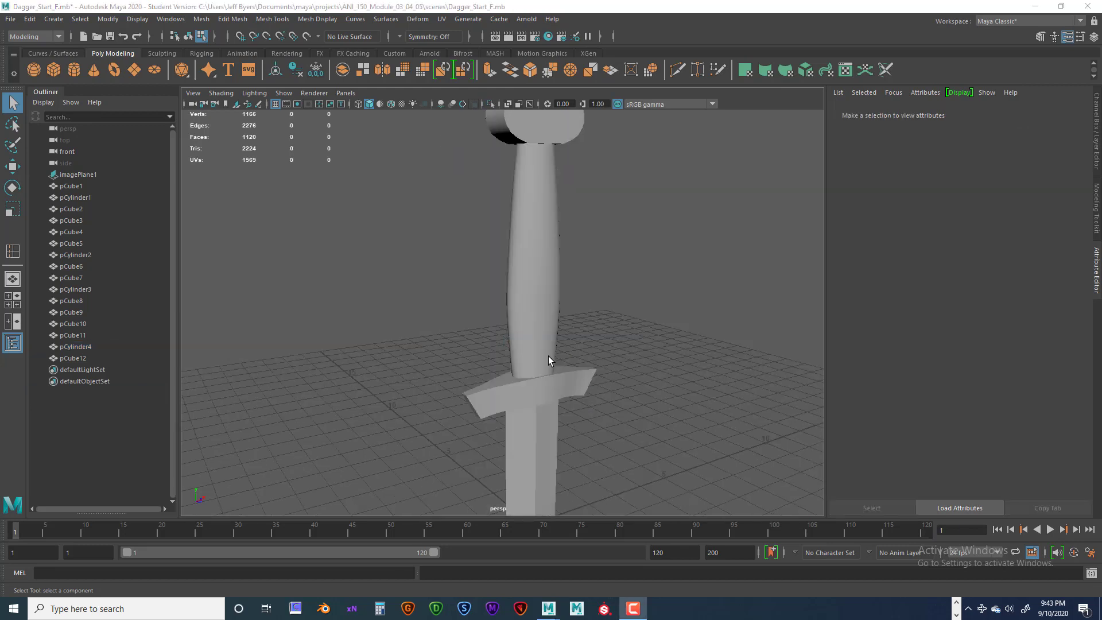
Step: Isolate the dagger's crossguard in the perspective view
click(590, 376)
right_drag(555, 381, 538, 363)
alt+drag(571, 441, 579, 450)
scroll(569, 446, up, 5)
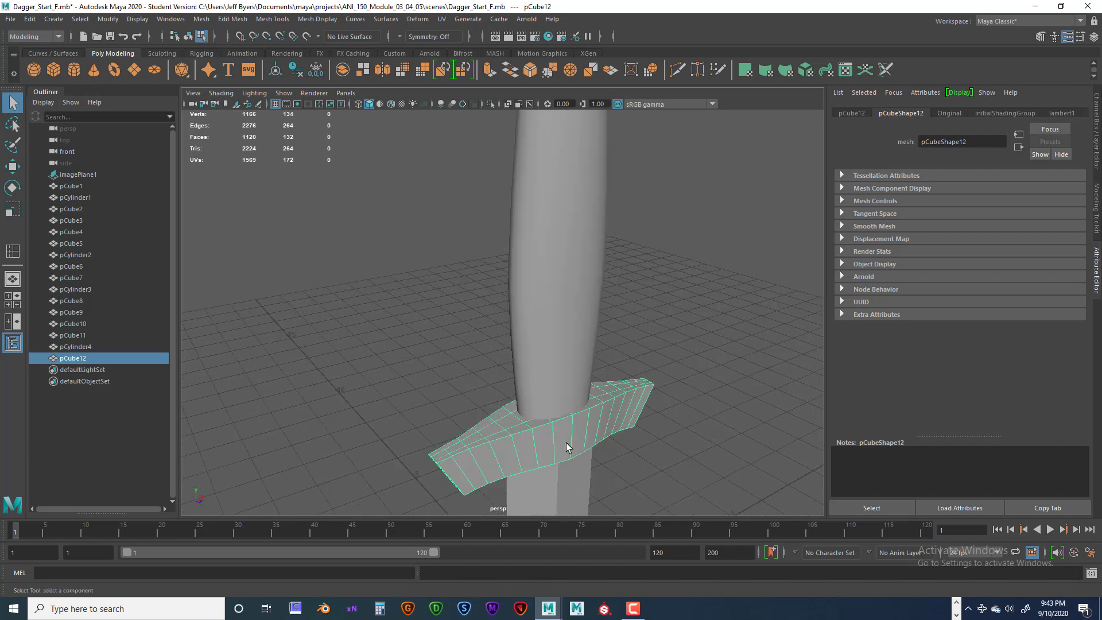
alt+middle_drag(563, 437, 578, 343)
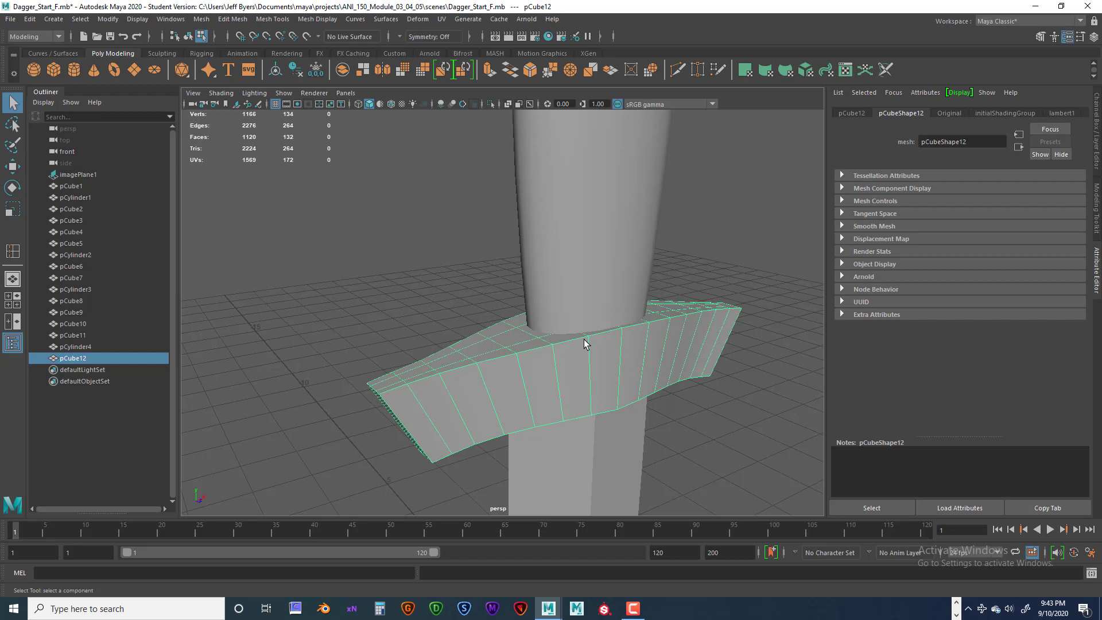
key(ctrl+1)
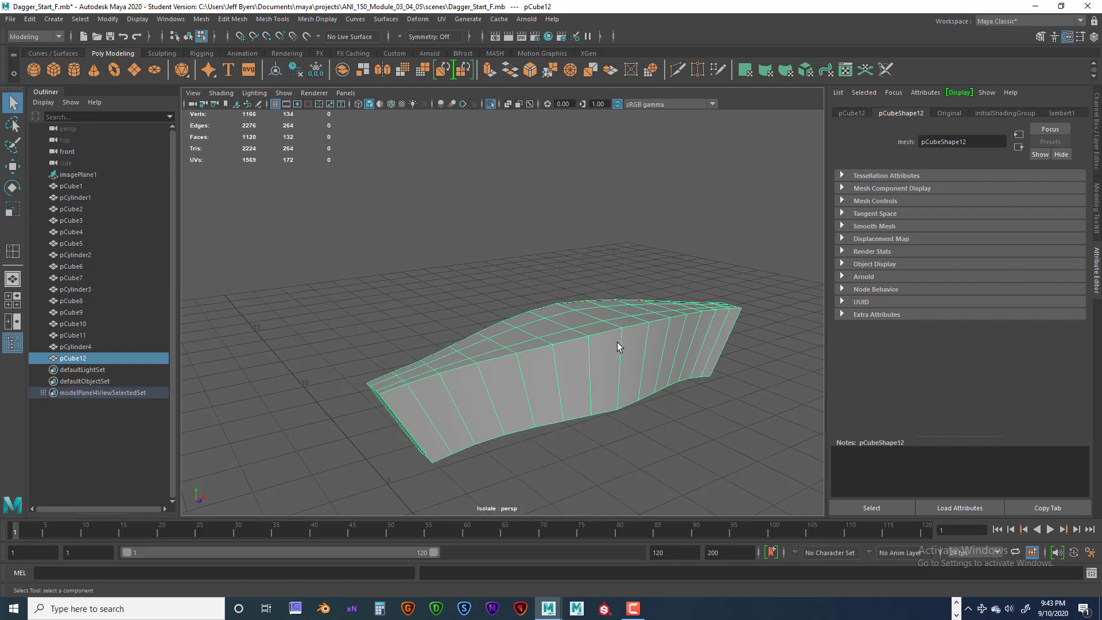
Step: Preview the crossguard with smooth mesh display, examine its edges and corners, and return it to the unsmoothed display
alt+drag(617, 342, 611, 340)
key(3)
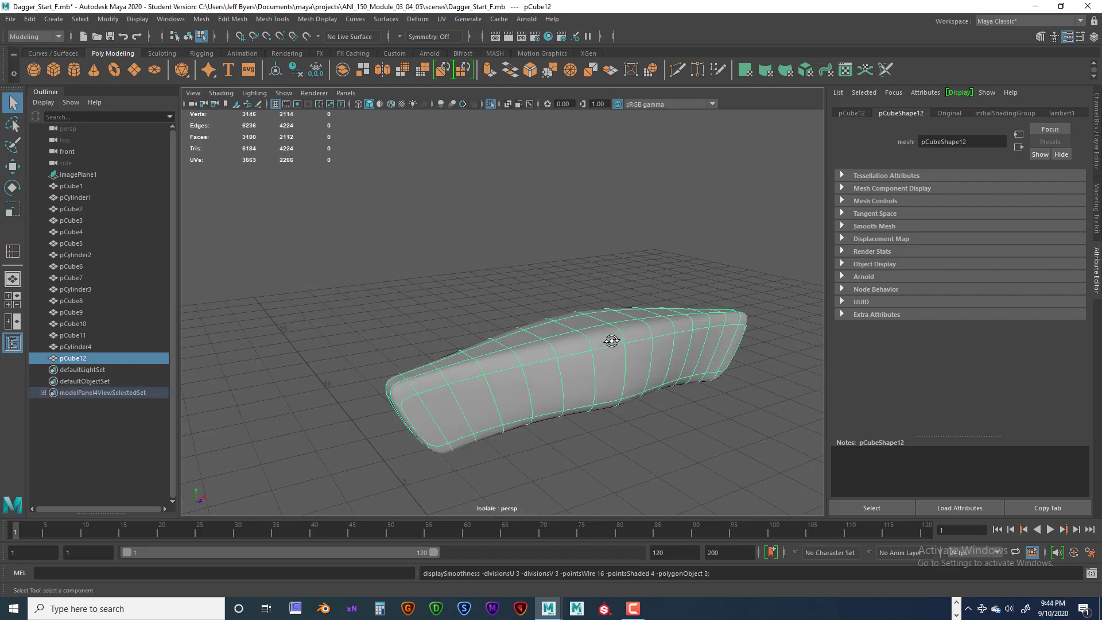
right_drag(681, 323, 669, 362)
alt+drag(635, 430, 528, 427)
alt+drag(465, 412, 437, 357)
alt+drag(564, 338, 584, 418)
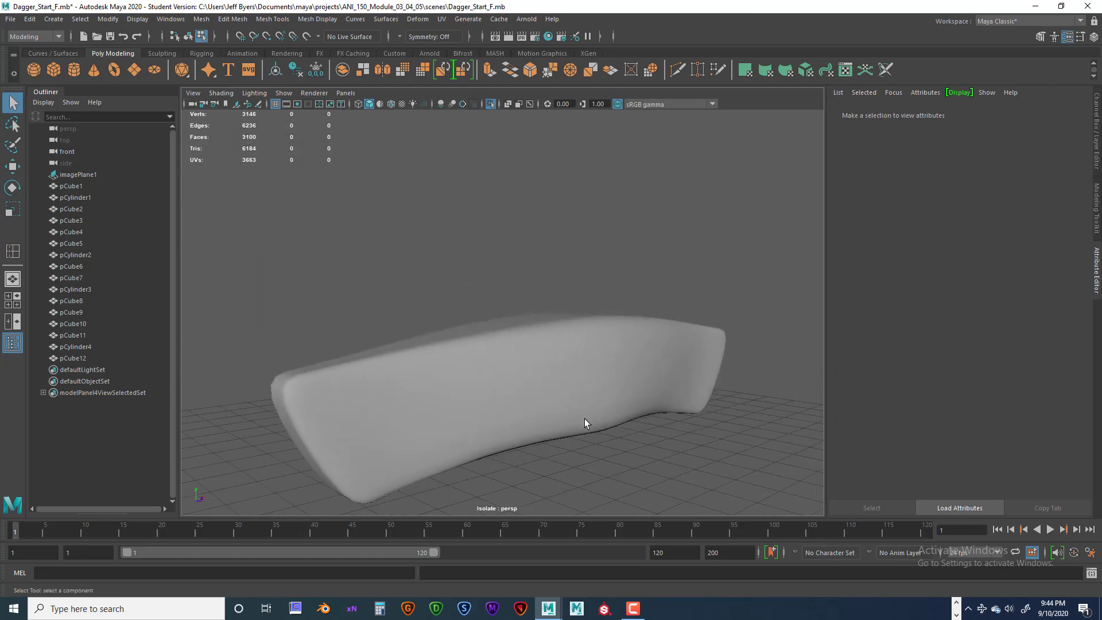
click(568, 401)
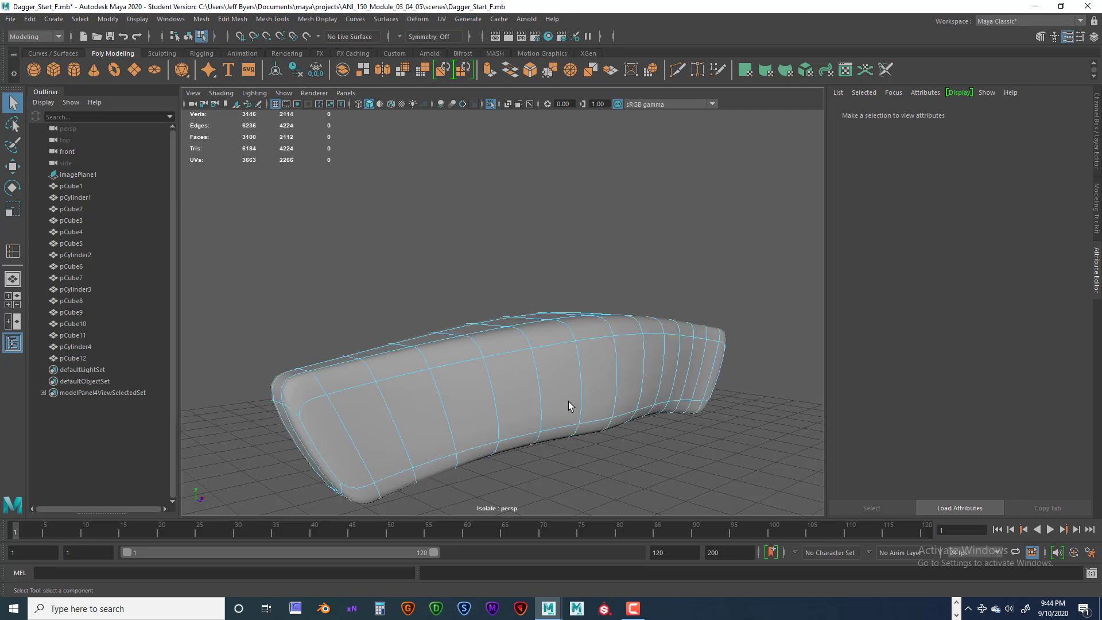
key(1)
Step: Insert supporting edge loops along the crossguard's long outer edges with the Insert Edge Loop tool
alt+drag(597, 385, 625, 326)
right_drag(625, 326, 598, 320)
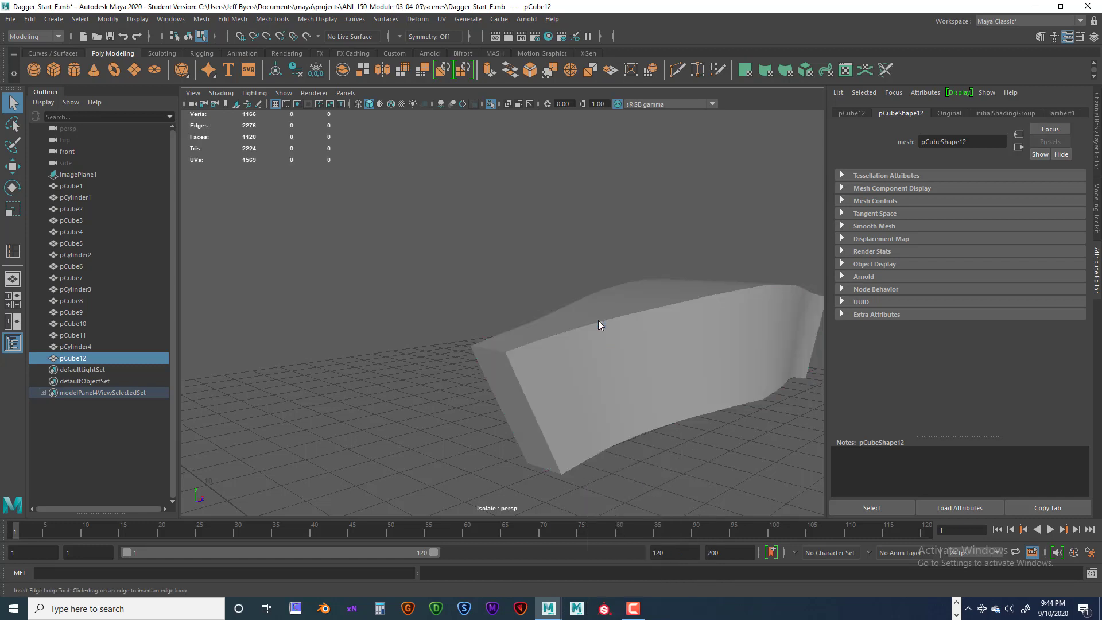
alt+drag(559, 353, 592, 319)
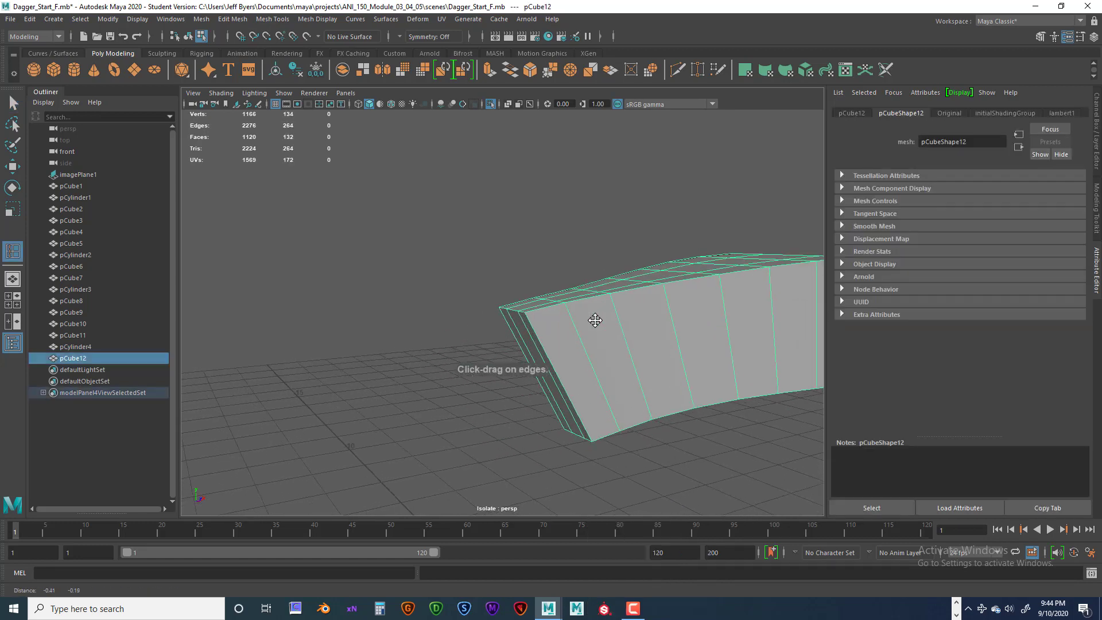
click(566, 307)
alt+drag(566, 307, 562, 370)
click(600, 387)
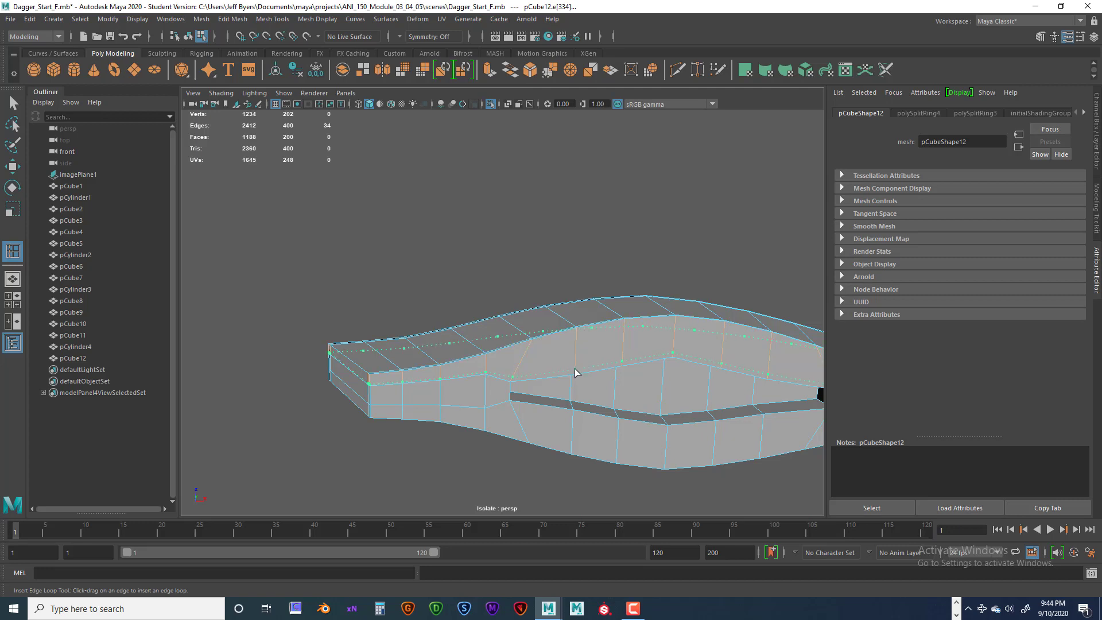
Step: Insert an edge loop along each side of the slot on the crossguard's underside
click(576, 374)
alt+drag(576, 373, 528, 364)
click(511, 366)
alt+right_drag(528, 365, 731, 400)
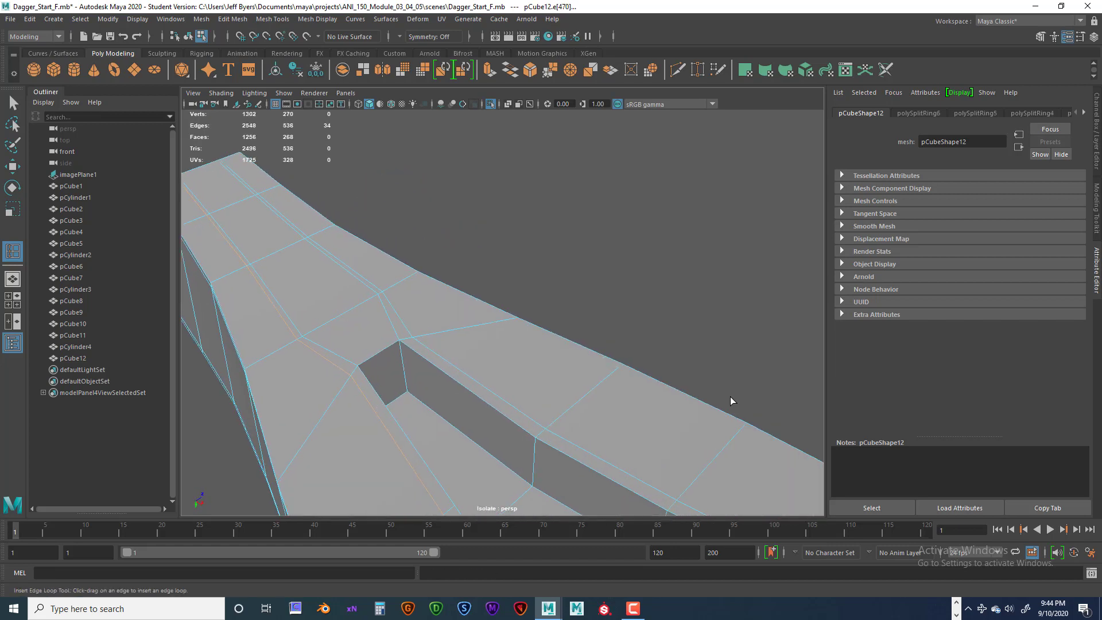
Step: Insert supporting edge loops inside the crossguard's underside slot, next to the edges of its inner walls
click(401, 344)
click(406, 389)
mouse_move(406, 389)
alt+mouse_down()
mouse_move(465, 413)
mouse_move(618, 423)
mouse_move(463, 423)
mouse_move(423, 364)
mouse_move(413, 405)
alt+mouse_up()
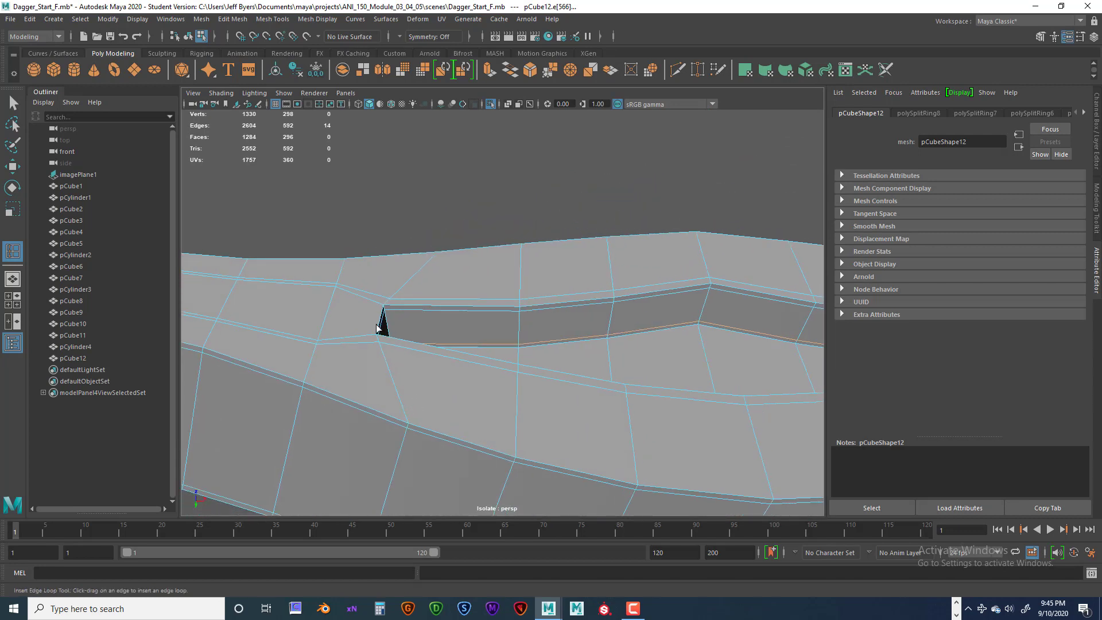
click(404, 312)
click(392, 308)
alt+drag(492, 312, 553, 376)
scroll(529, 379, up, 4)
alt+middle_drag(529, 379, 592, 331)
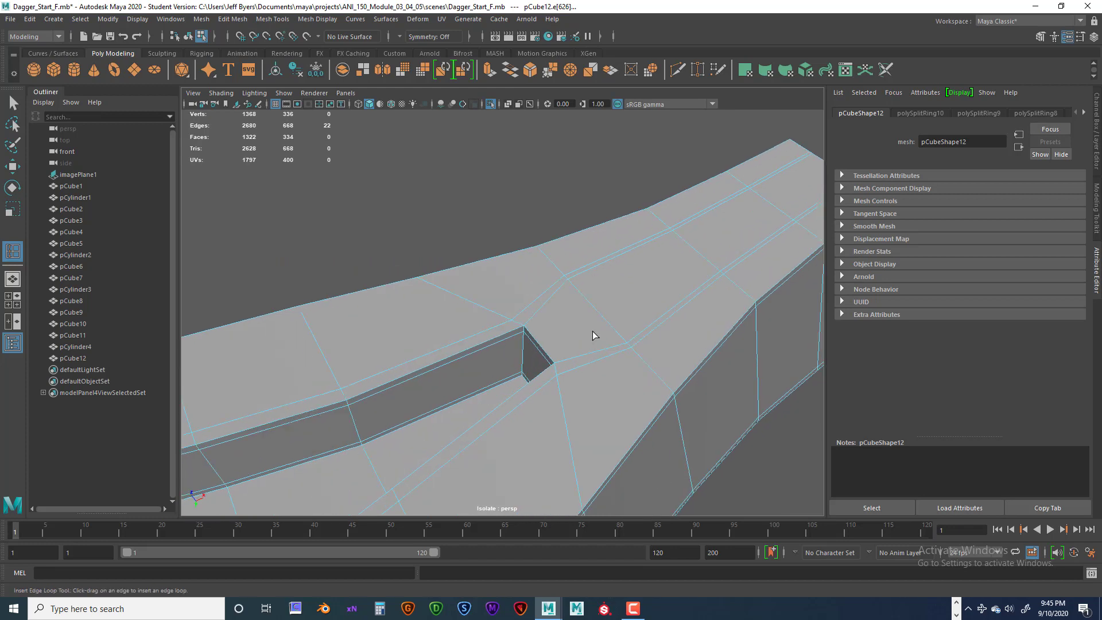
alt+drag(565, 333, 590, 334)
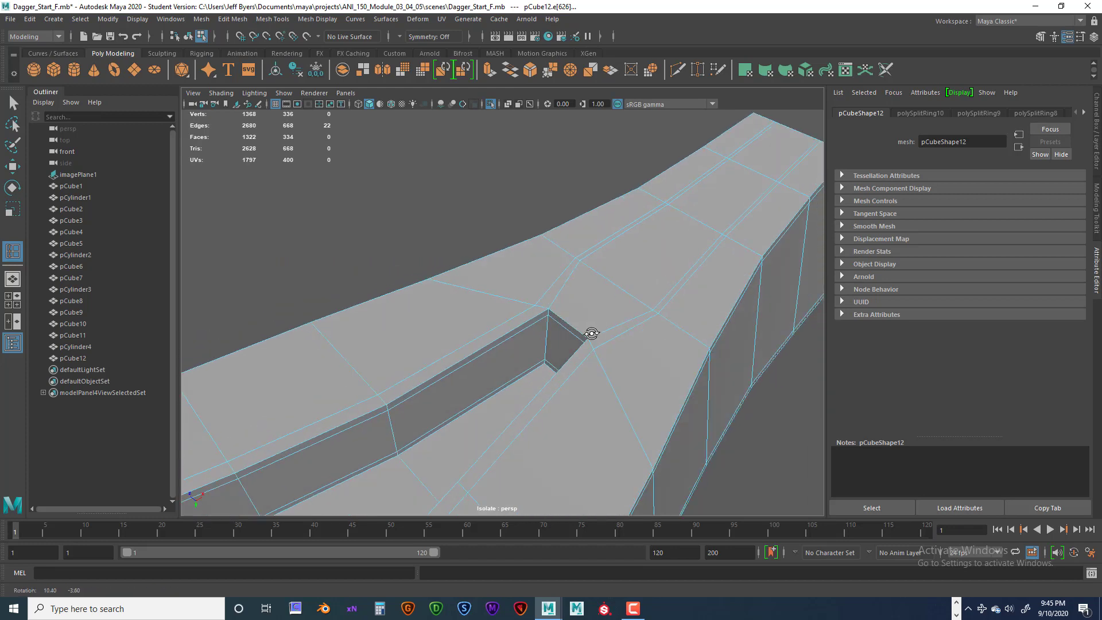
Step: Insert supporting edge loops running across the crossguard beside the existing loop that meets the corners of the underside slot's end
click(545, 319)
click(552, 310)
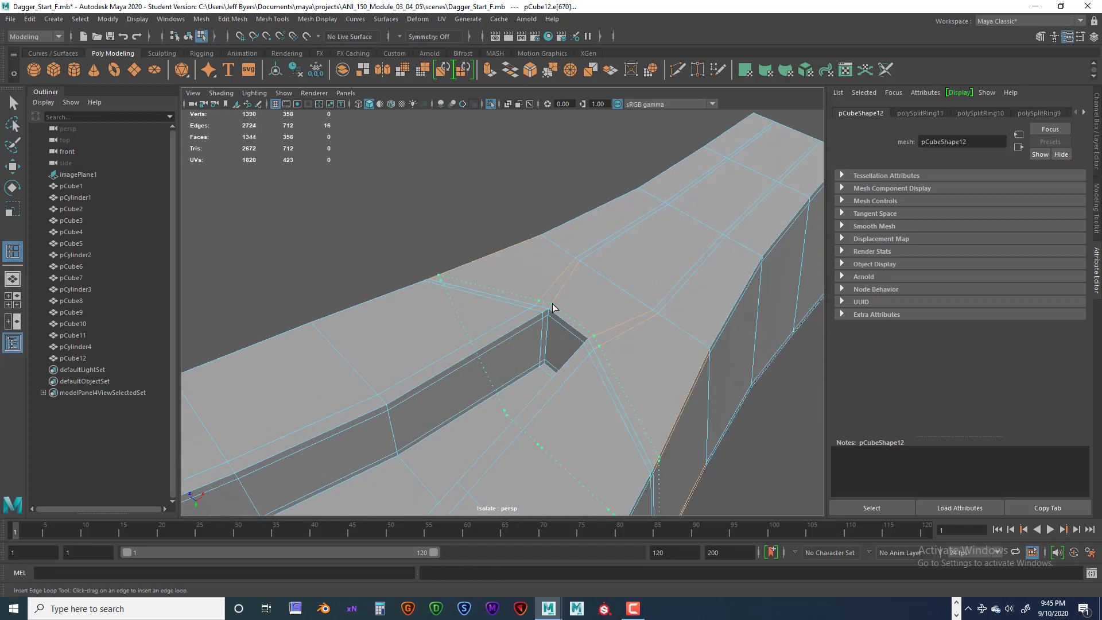
alt+drag(586, 328, 490, 333)
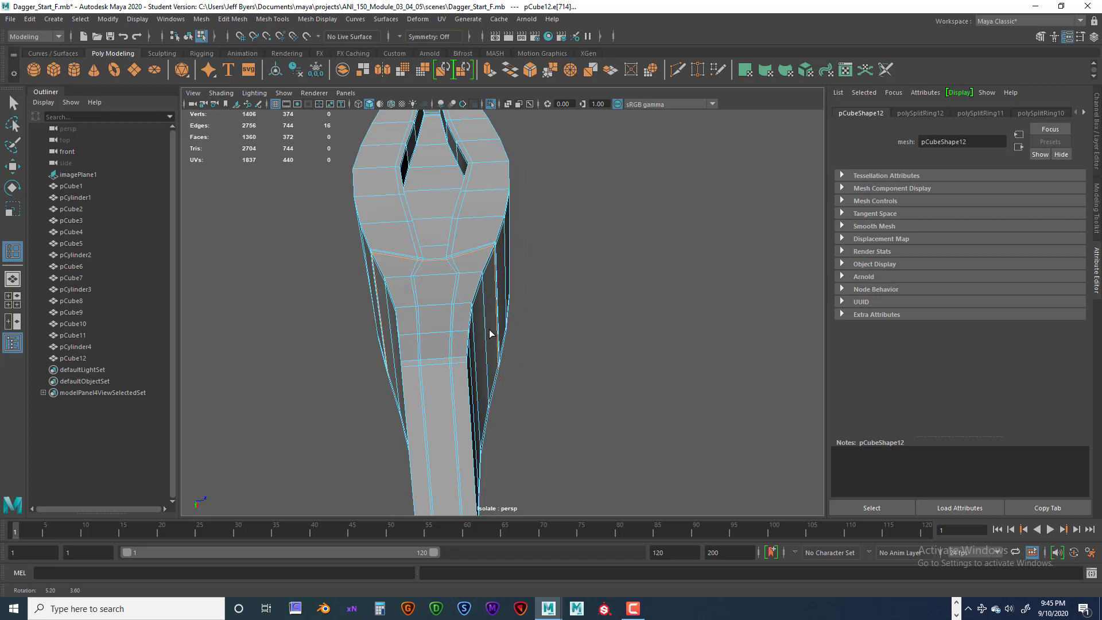
Step: Insert a lengthwise edge loop on each side of the slot, between the slot's supporting loops and the crossguard's outer edges
click(459, 359)
alt+drag(566, 342, 490, 348)
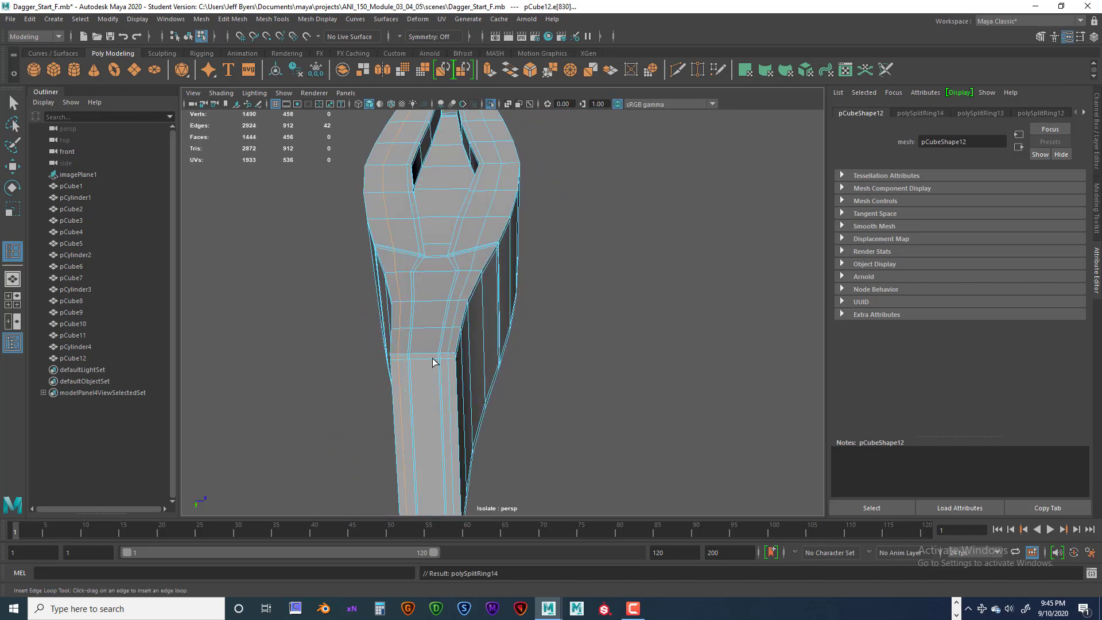
alt+drag(450, 366, 681, 346)
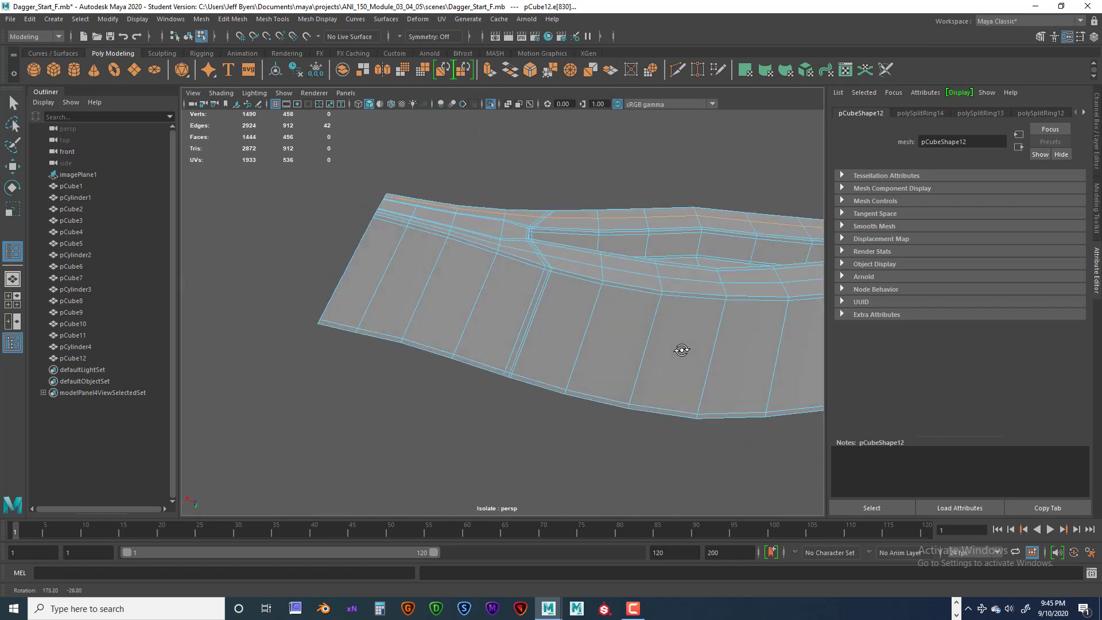
alt+middle_drag(681, 346, 654, 315)
alt+drag(654, 315, 489, 400)
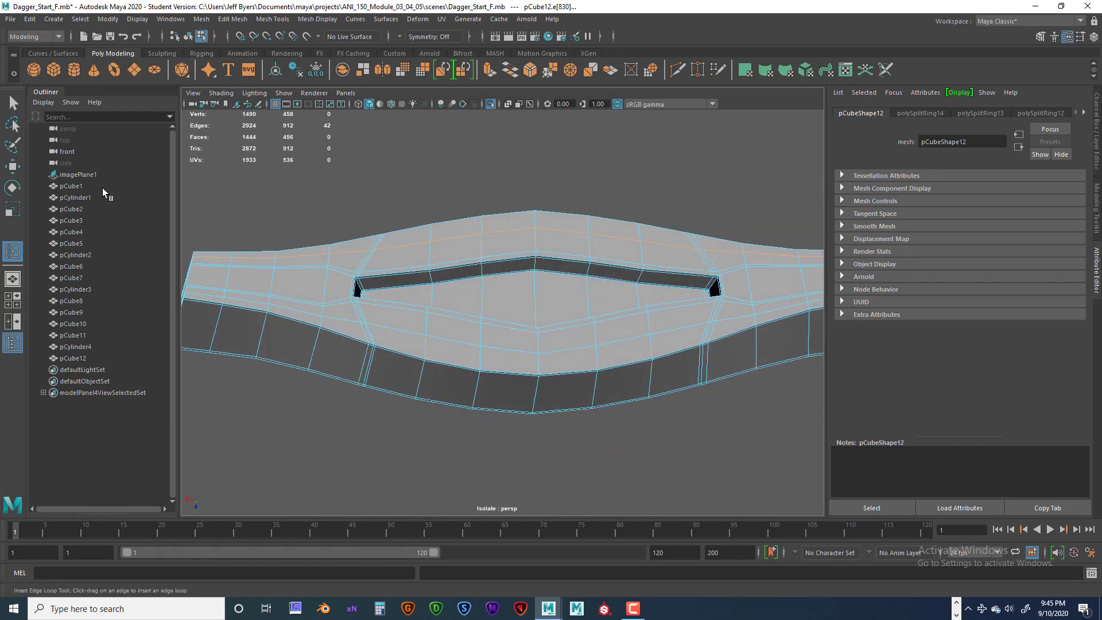
Step: Leave the edge loop tool and preview the whole crossguard with smooth mesh display
click(20, 102)
alt+drag(477, 255, 548, 264)
right_drag(548, 264, 545, 328)
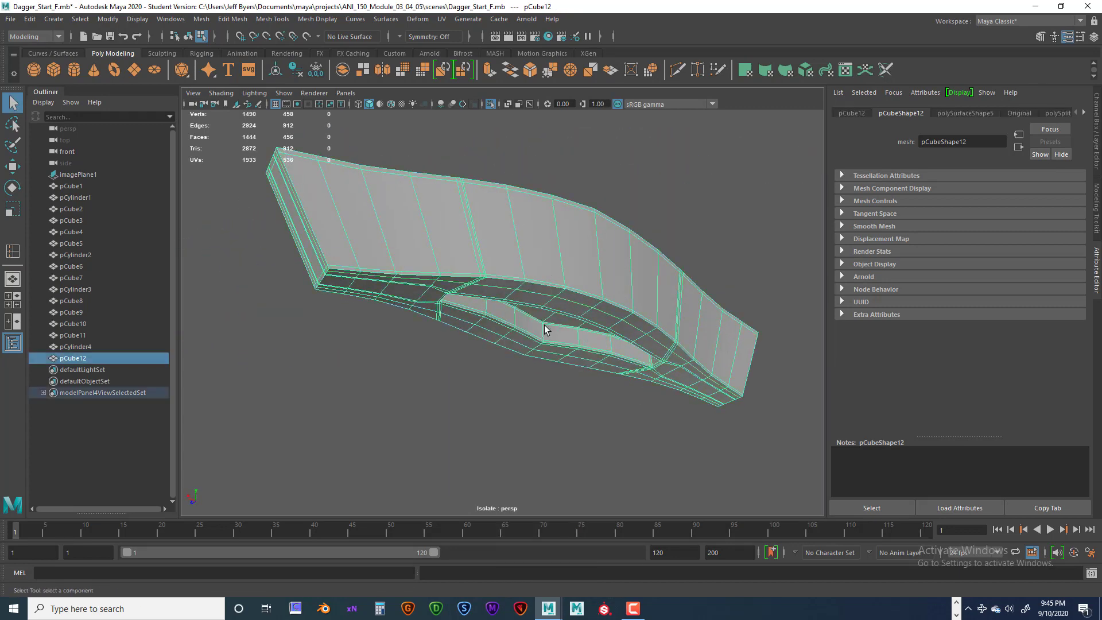
key(3)
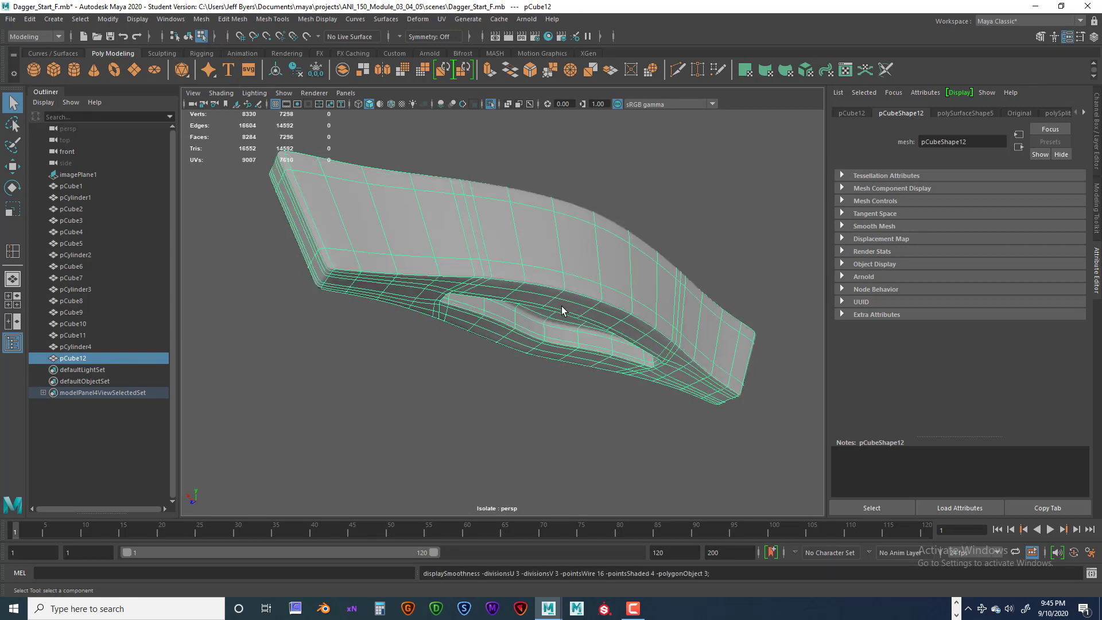
click(611, 174)
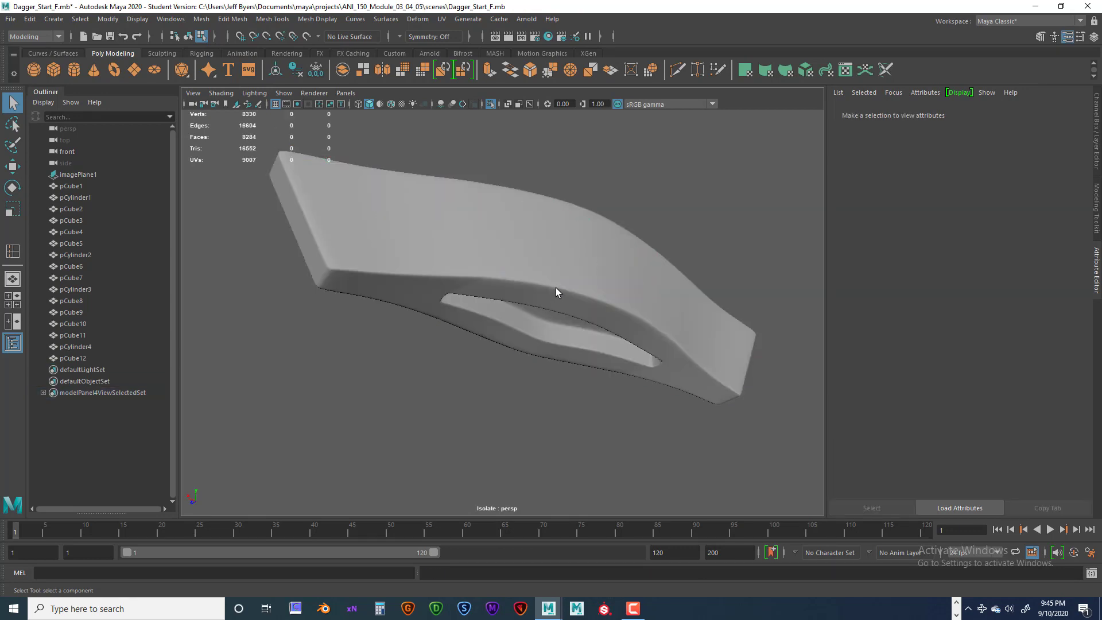
alt+drag(555, 287, 492, 332)
Step: Examine the smoothed crossguard's corners and edge flow around the end of the underside slot
key(ctrl+z)
alt+drag(608, 374, 660, 336)
click(753, 380)
alt+drag(700, 377, 659, 315)
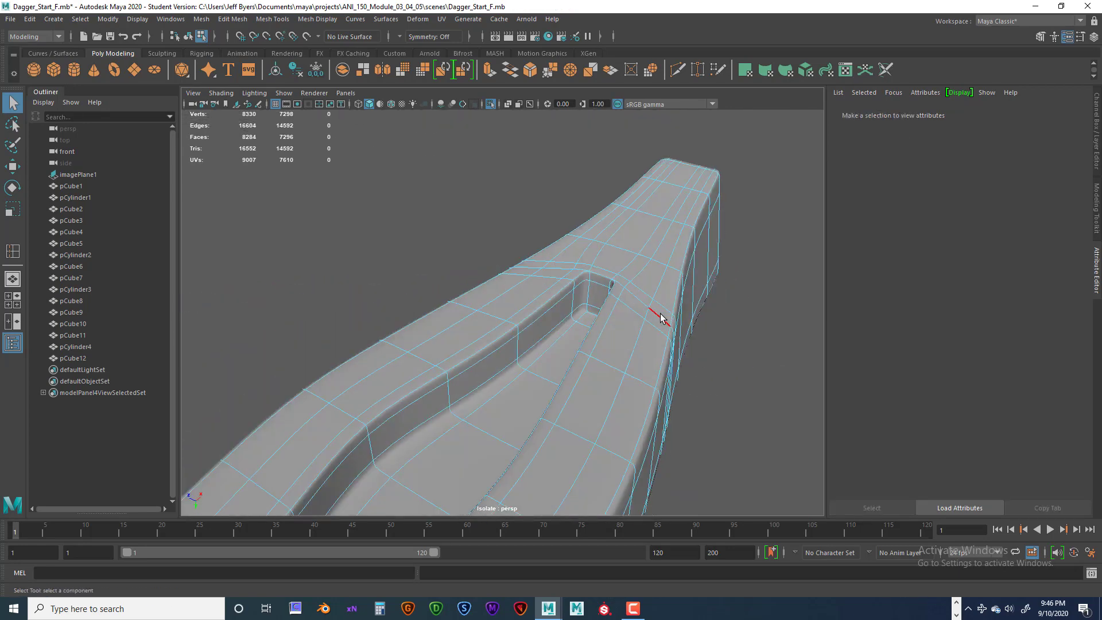
right_drag(653, 291, 635, 362)
click(751, 377)
alt+drag(750, 377, 486, 352)
Step: Frame the crossguard, inspect its smoothed top and side, and return it to the unsmoothed display
key(f)
scroll(497, 317, up, 5)
alt+drag(389, 349, 416, 328)
right_drag(416, 291, 417, 322)
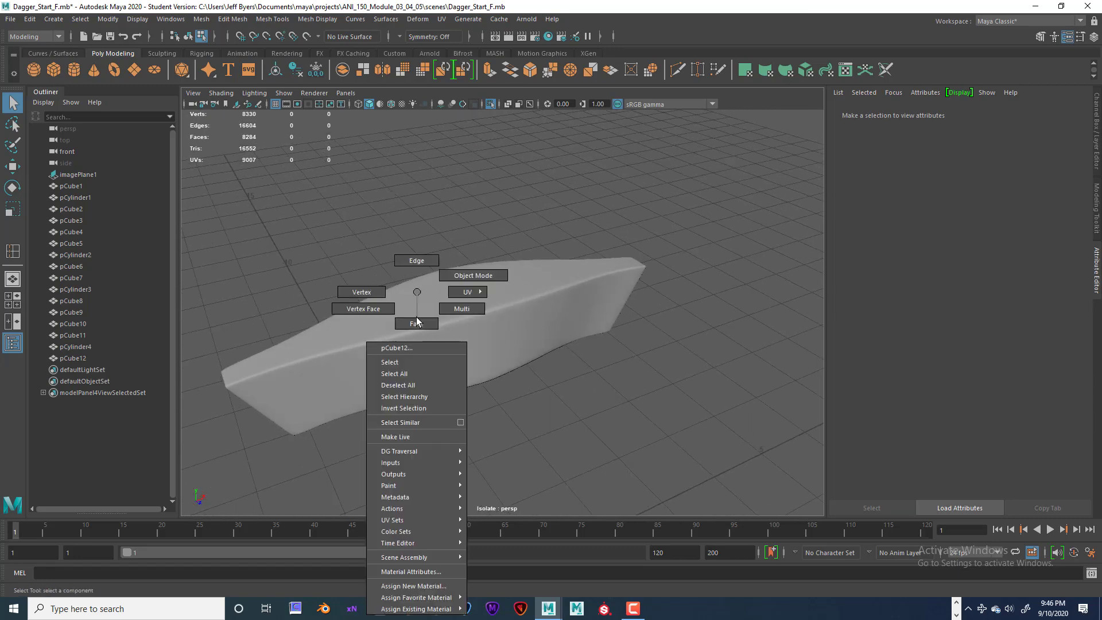
click(399, 362)
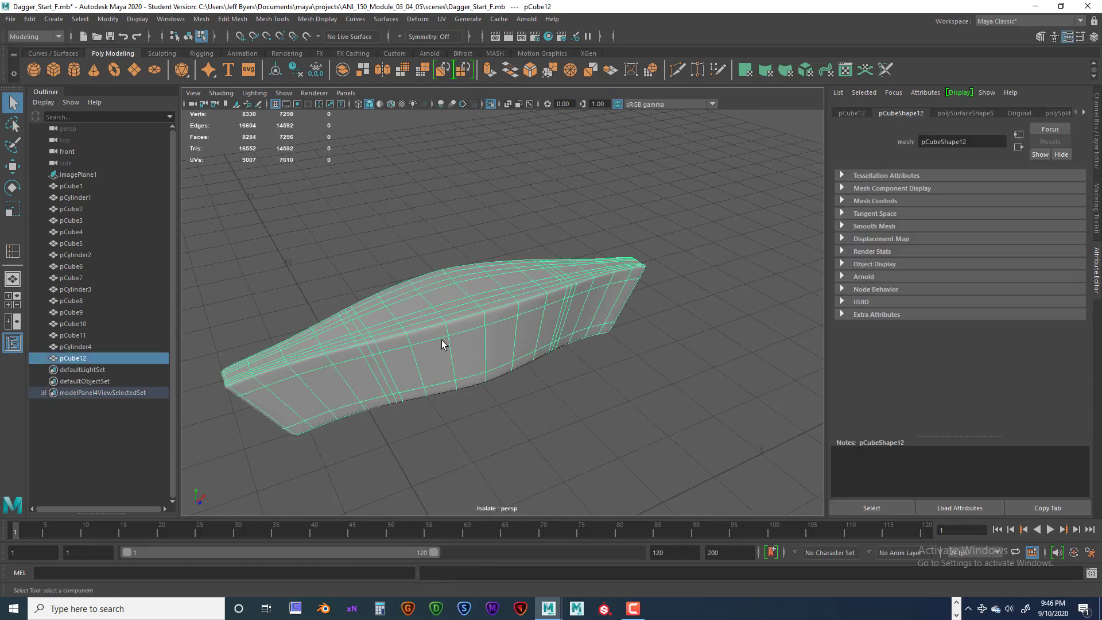
key(1)
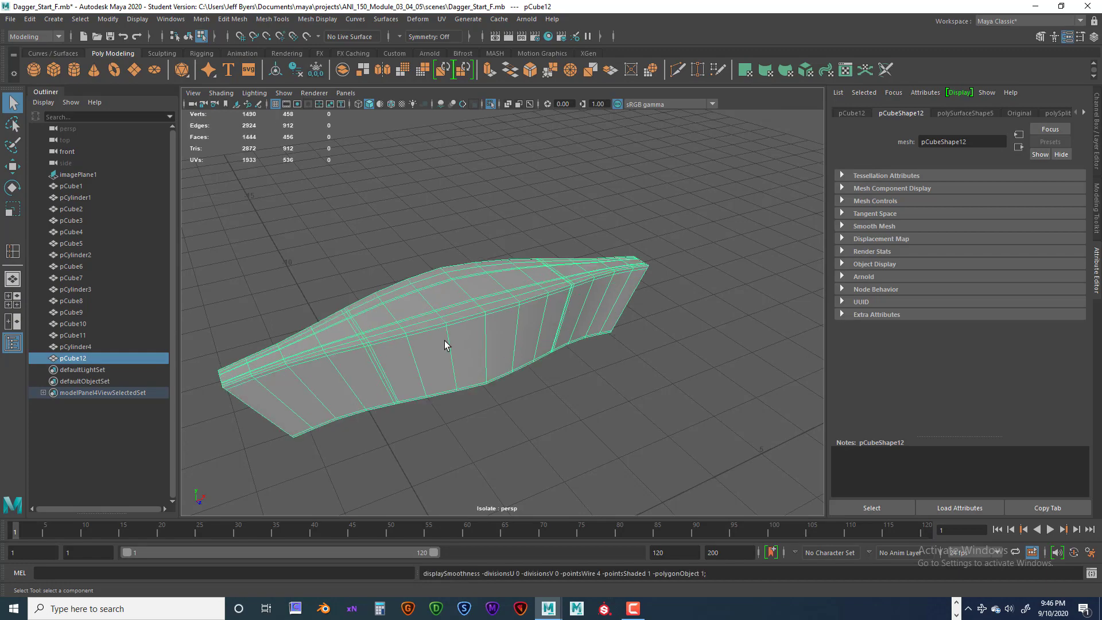
Step: Examine how the closely spaced crosswise edge loops run over the crossguard's top, side and slot end
alt+drag(445, 342, 480, 322)
scroll(456, 338, up, 4)
alt+middle_drag(456, 338, 608, 281)
alt+drag(608, 280, 485, 332)
scroll(476, 272, up, 4)
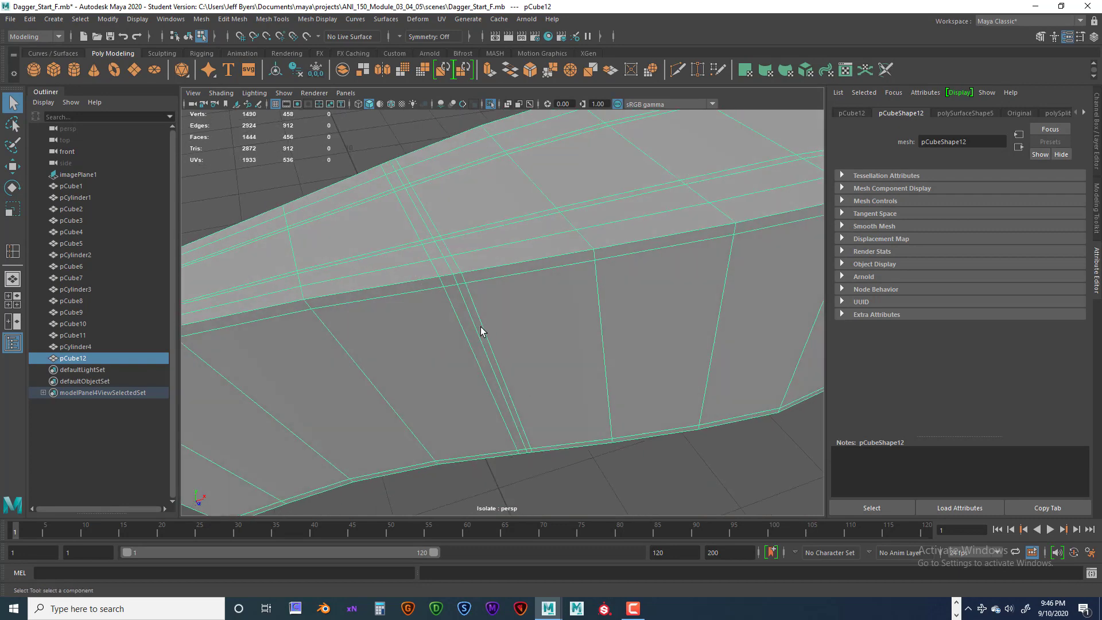
right_drag(483, 293, 487, 260)
alt+drag(498, 310, 494, 233)
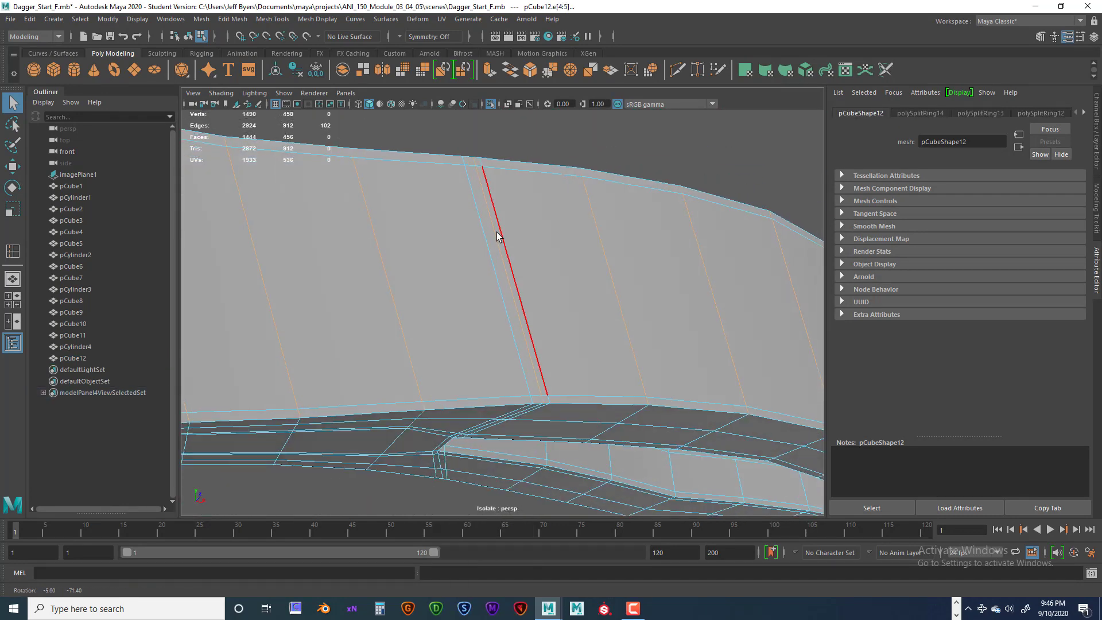
click(635, 148)
alt+drag(600, 293, 497, 261)
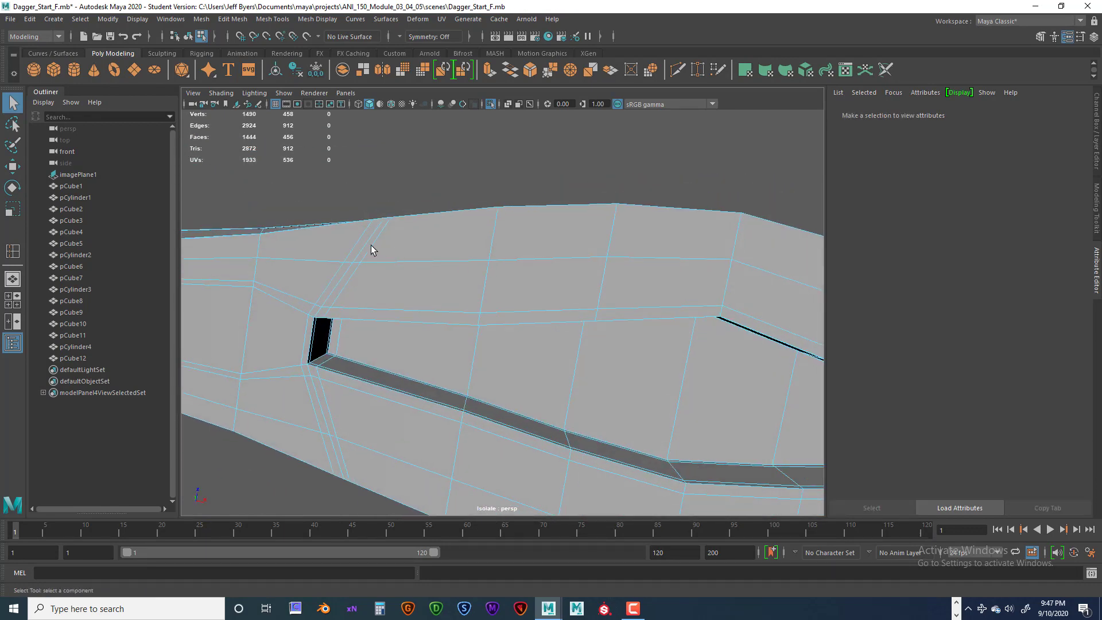
alt+drag(431, 290, 447, 284)
scroll(446, 284, down, 5)
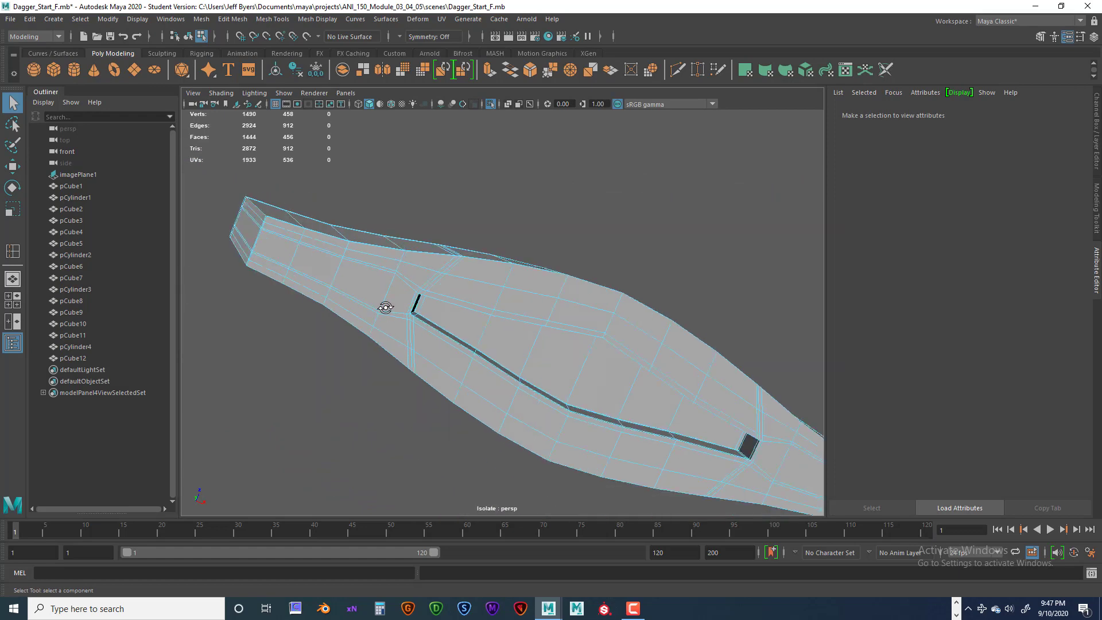
Step: Select the two lengthwise edge loops between the slot and the crossguard's outer edges and delete them with their vertices
alt+drag(386, 307, 401, 322)
scroll(403, 309, up, 4)
alt+middle_drag(404, 308, 578, 415)
alt+drag(578, 416, 546, 392)
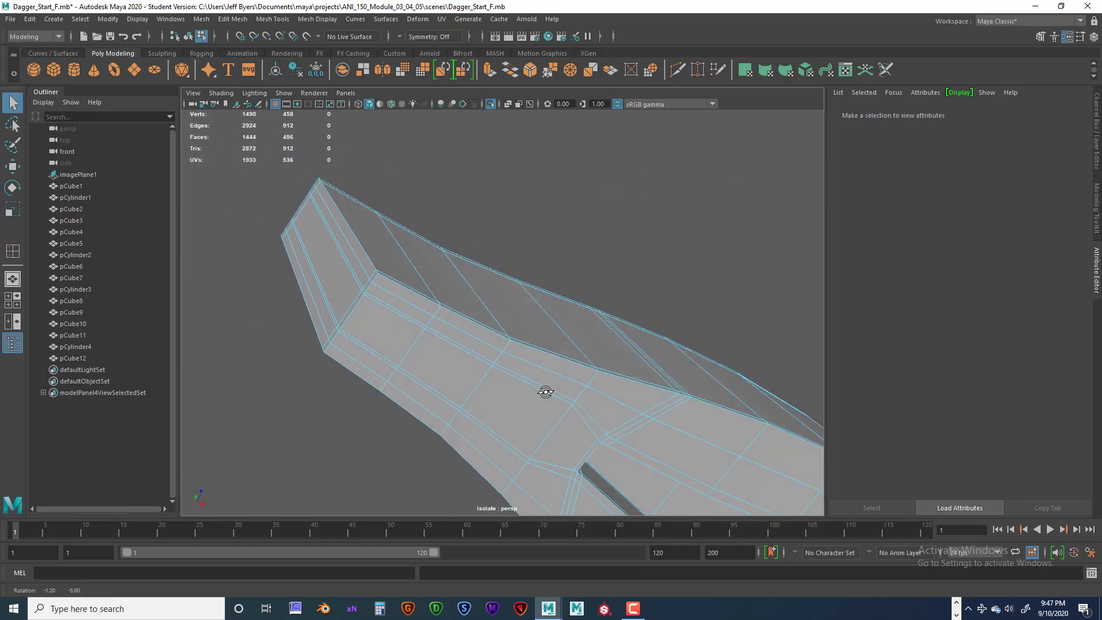
double_click(484, 348)
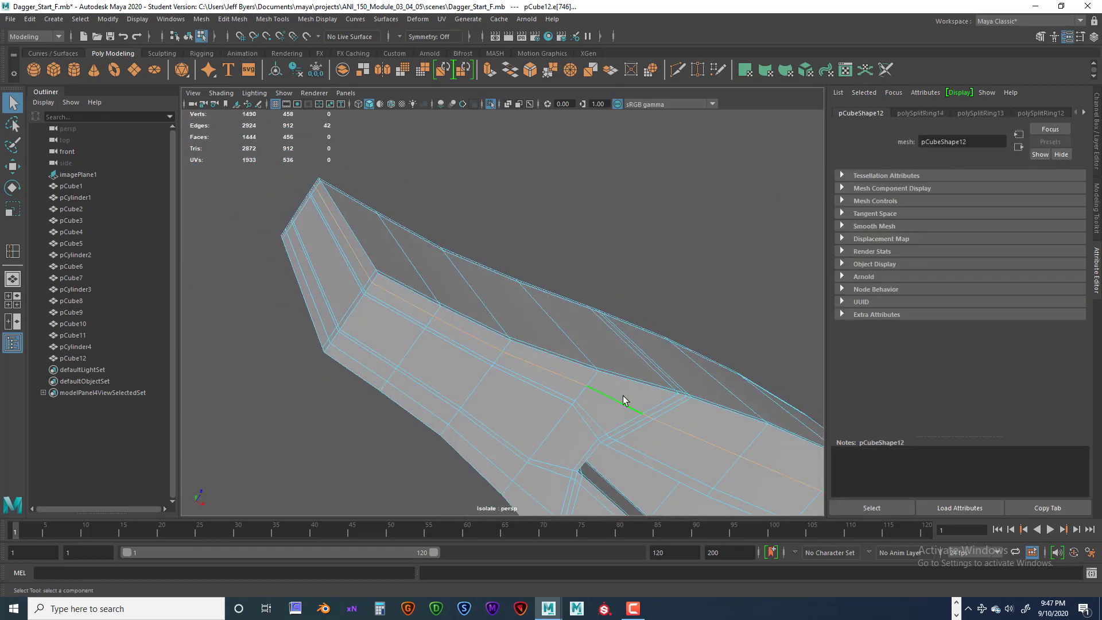
alt+drag(547, 423, 480, 408)
scroll(535, 400, down, 5)
alt+drag(550, 384, 527, 414)
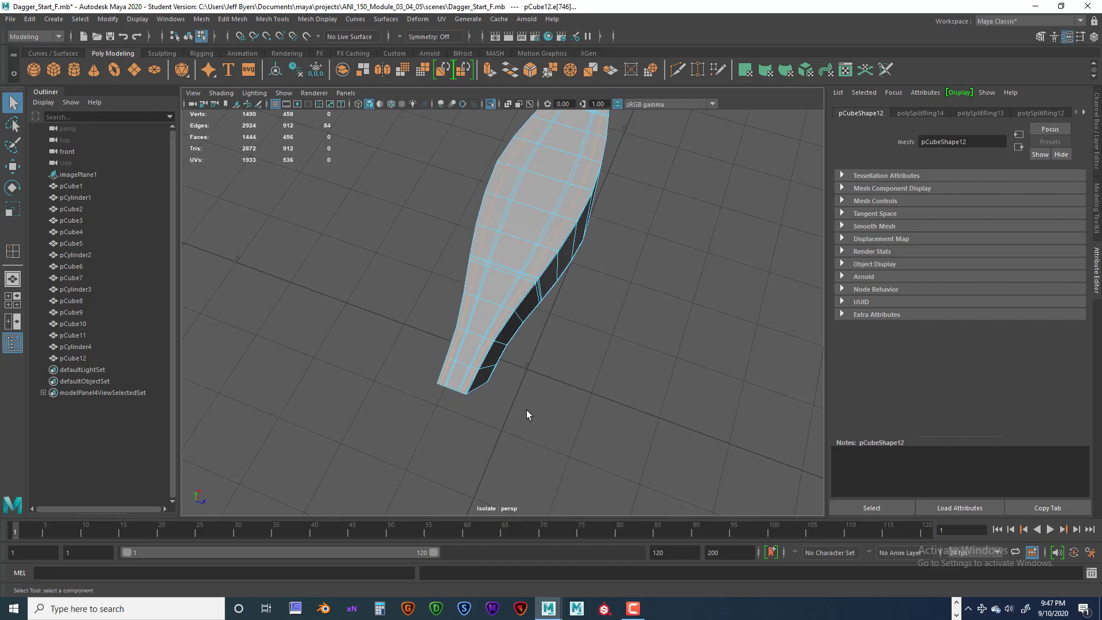
key(ctrl+BackSpace)
Step: Examine the crossguard's top and side, including the vertices where the crosswise and lengthwise supporting loops meet
alt+drag(528, 415, 504, 376)
scroll(504, 377, down, 2)
scroll(519, 345, up, 8)
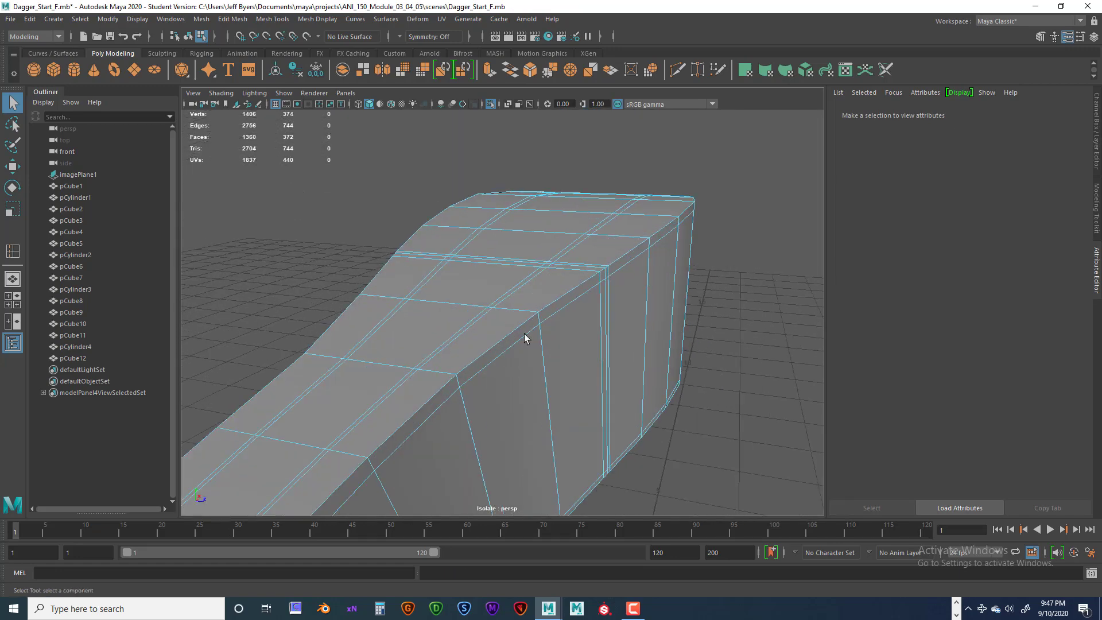
alt+drag(529, 309, 526, 338)
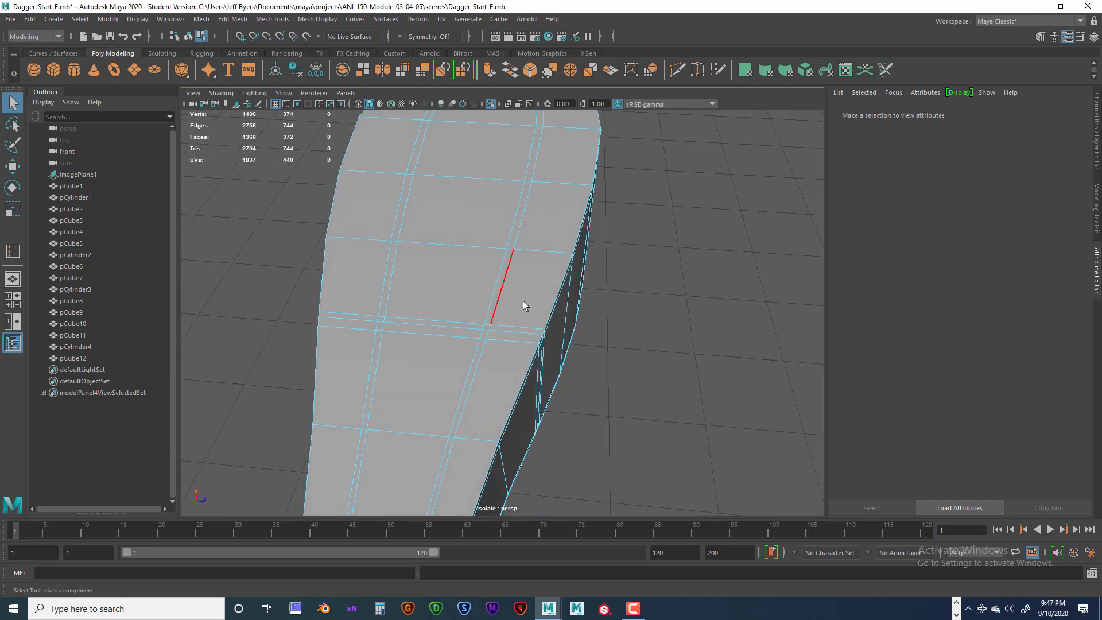
right_drag(523, 301, 487, 294)
alt+drag(468, 407, 483, 379)
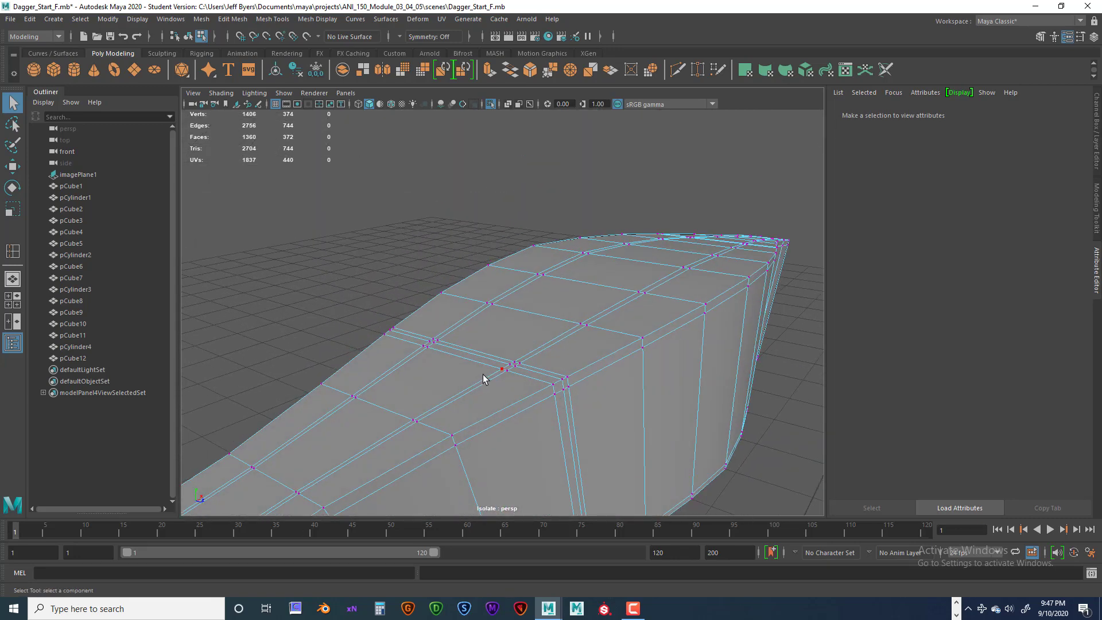
right_drag(483, 379, 458, 364)
alt+drag(552, 402, 486, 431)
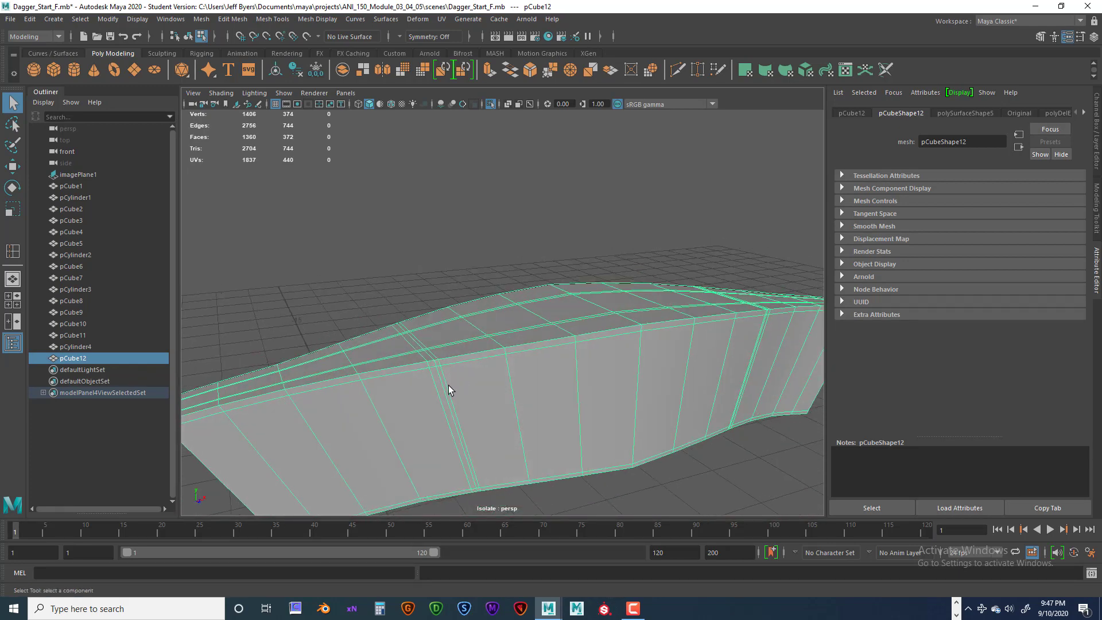
Step: Select the side edges, from top to bottom, of the crosswise supporting loop nearest the crossguard's middle
right_drag(446, 292, 445, 260)
scroll(460, 364, up, 3)
alt+middle_drag(464, 361, 503, 300)
click(467, 279)
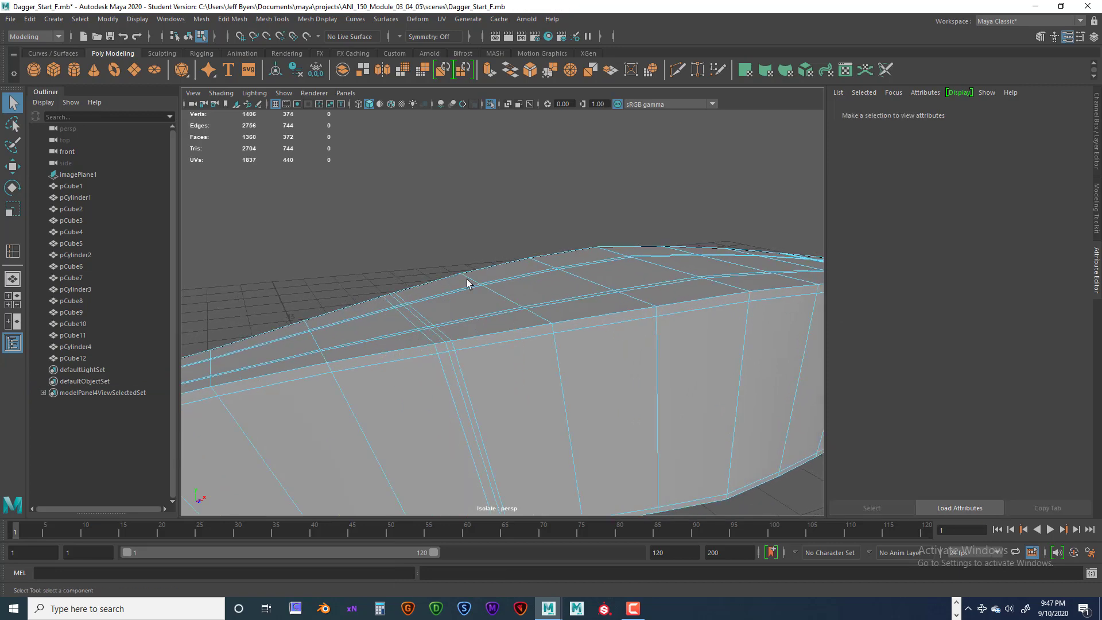
click(459, 368)
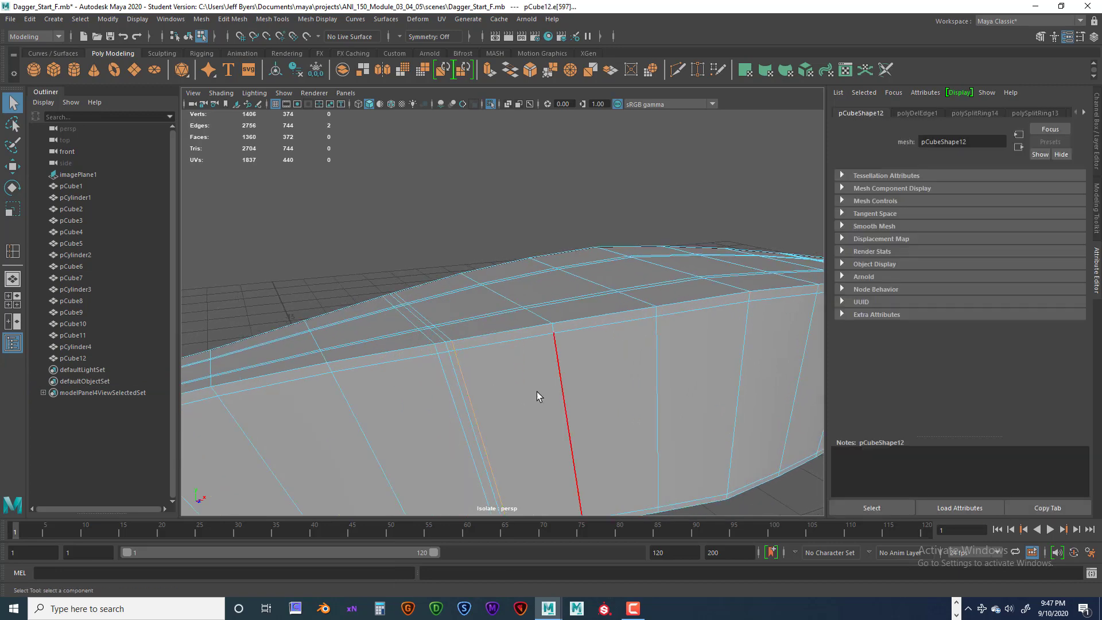
alt+drag(537, 394, 499, 396)
shift+click(533, 394)
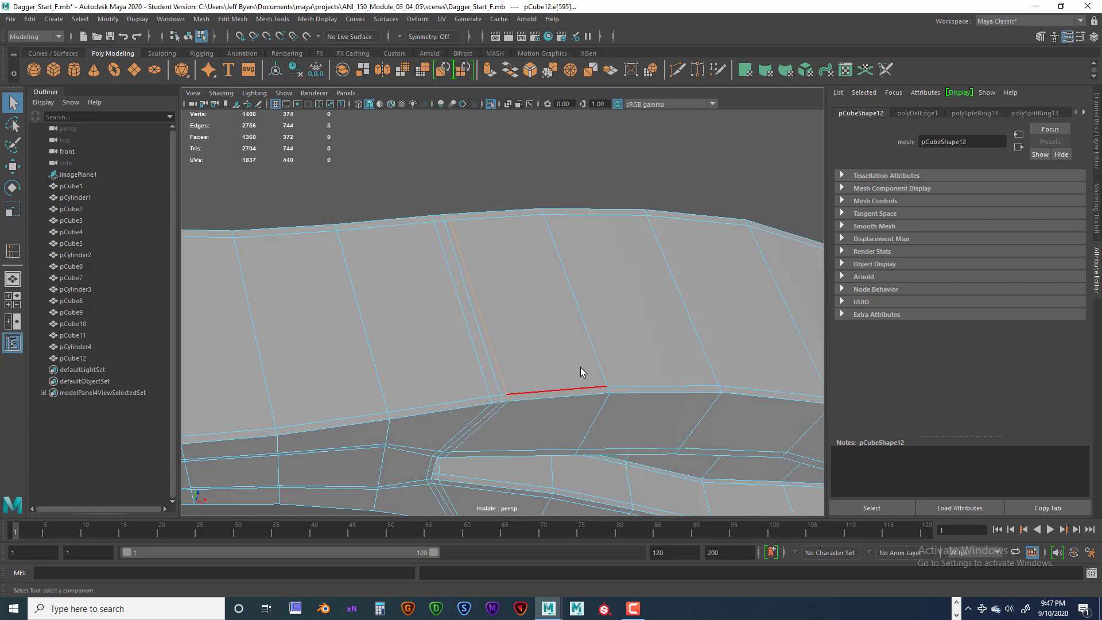
alt+drag(581, 374, 515, 305)
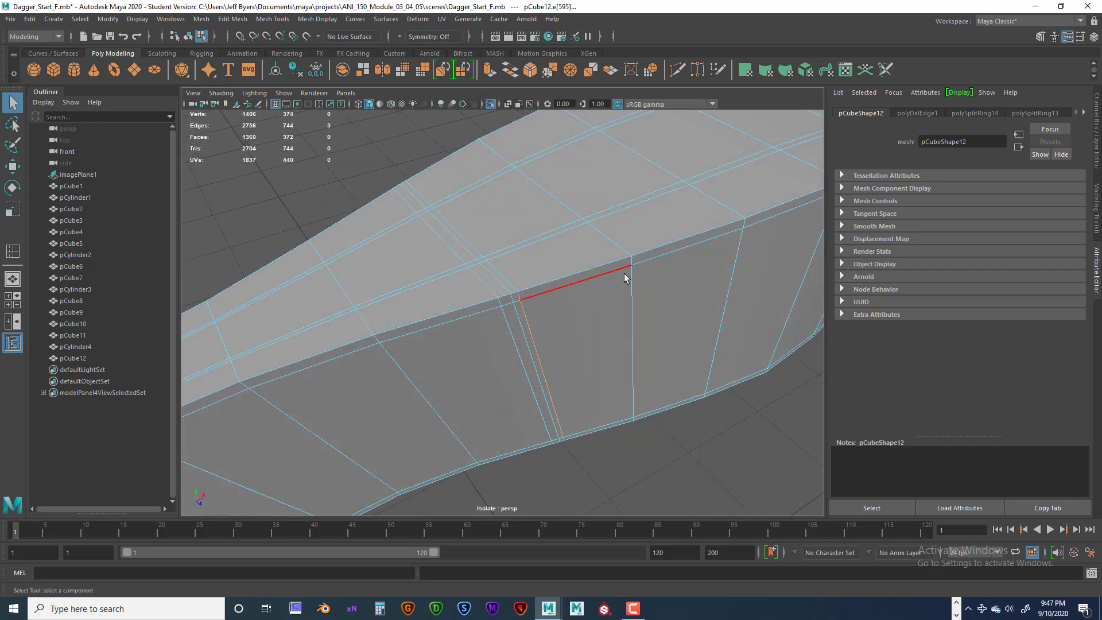
Step: Try moving the selected side edges along the crossguard's length towards its middle, and undo the move
key(w)
drag(599, 356, 631, 358)
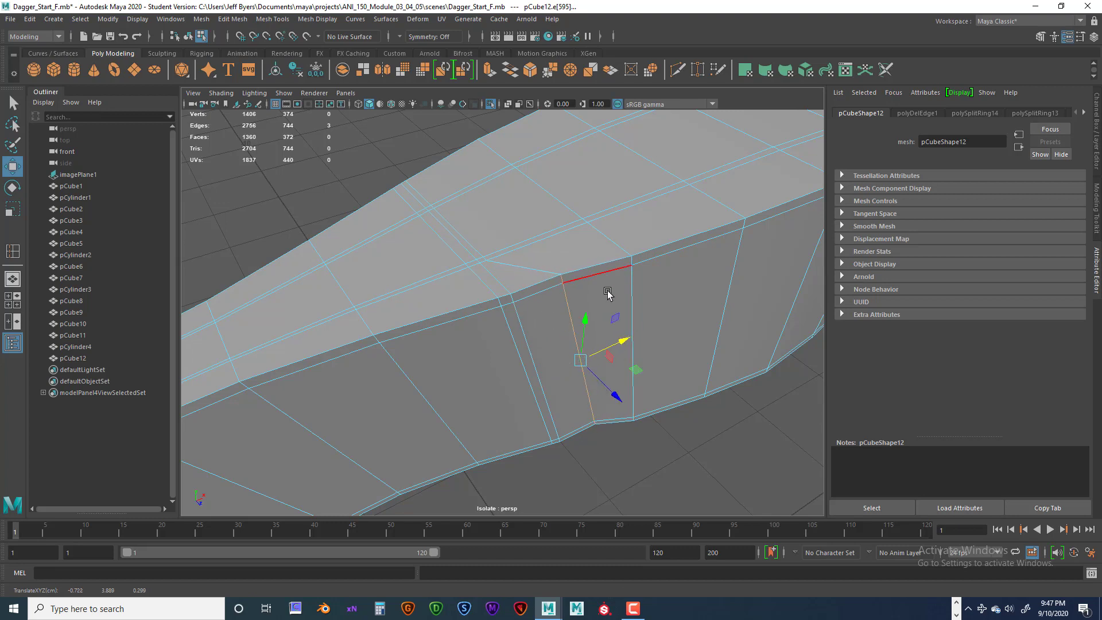
key(ctrl+z)
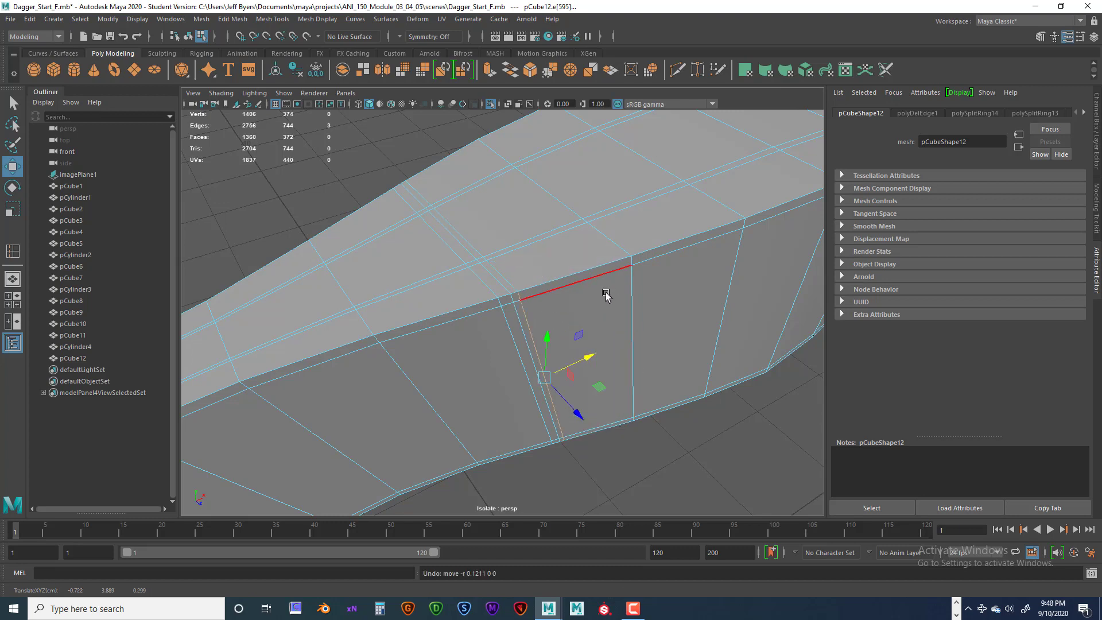
key(q)
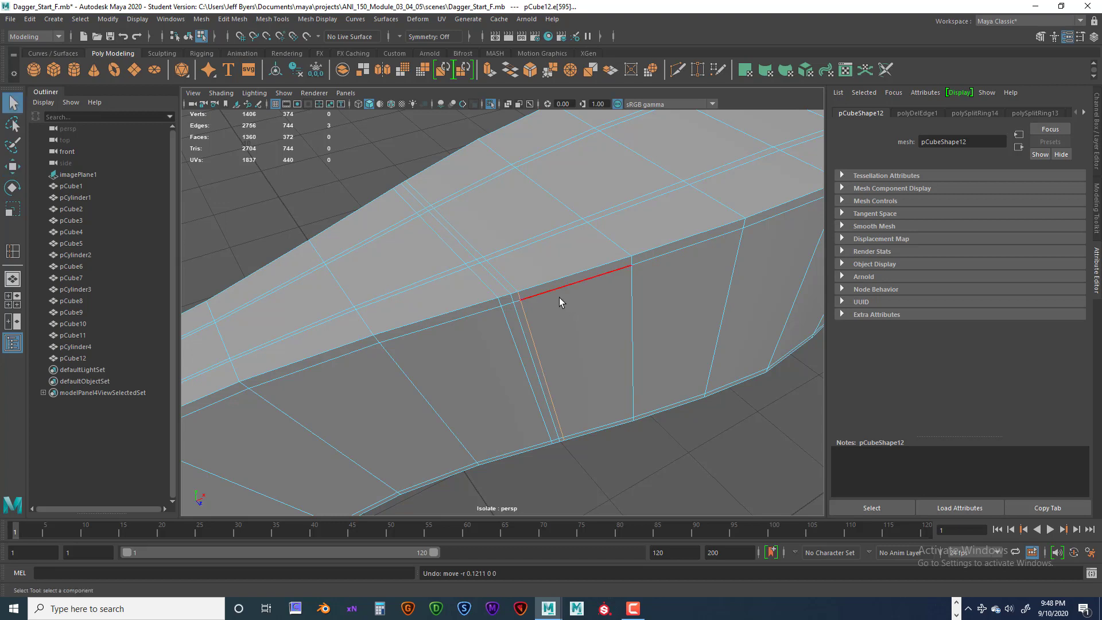
Step: Slide the selected side edges along the surface towards the crossguard's middle with the Slide Edge Tool, widening the loop spacing
shift+right_click(516, 292)
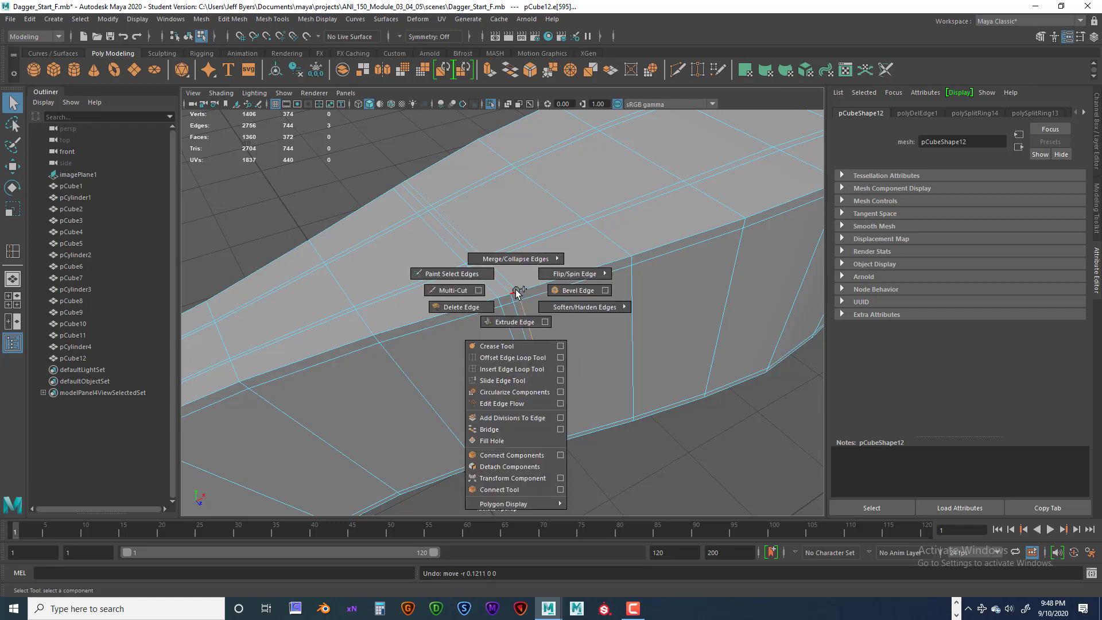
click(504, 380)
click(541, 353)
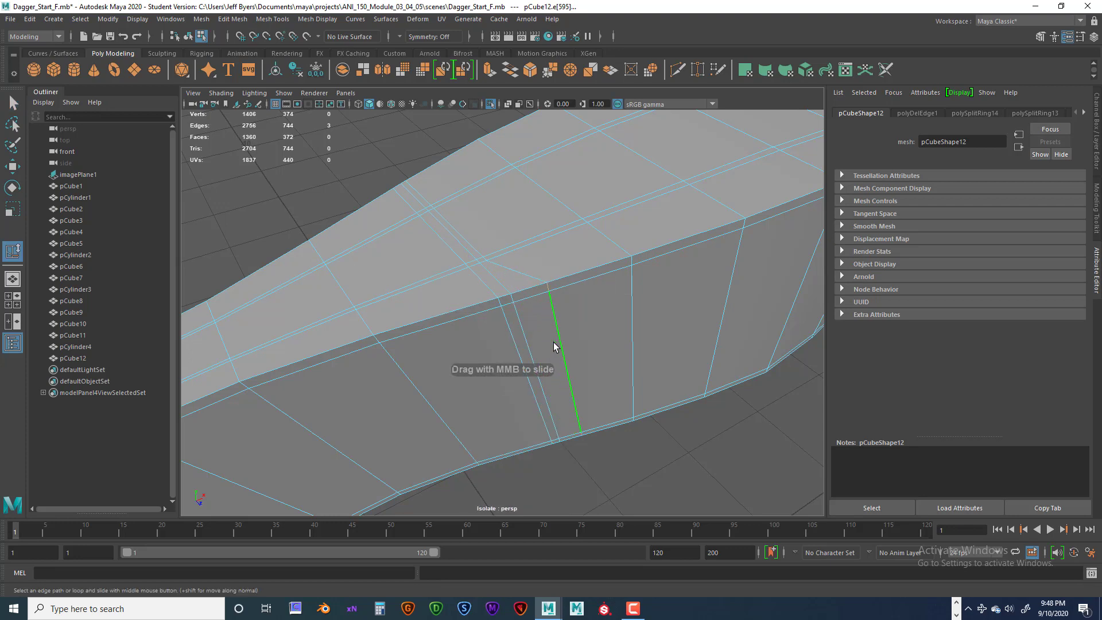
mouse_move(554, 342)
middle_down()
mouse_move(573, 332)
mouse_move(549, 339)
mouse_move(560, 337)
middle_up()
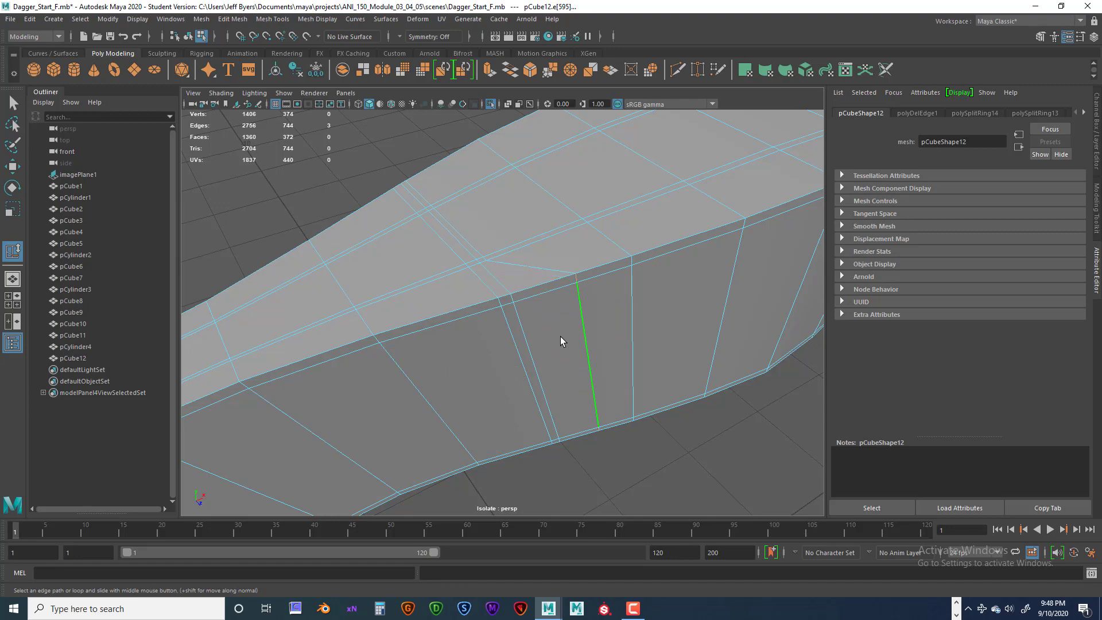
alt+drag(560, 336, 559, 290)
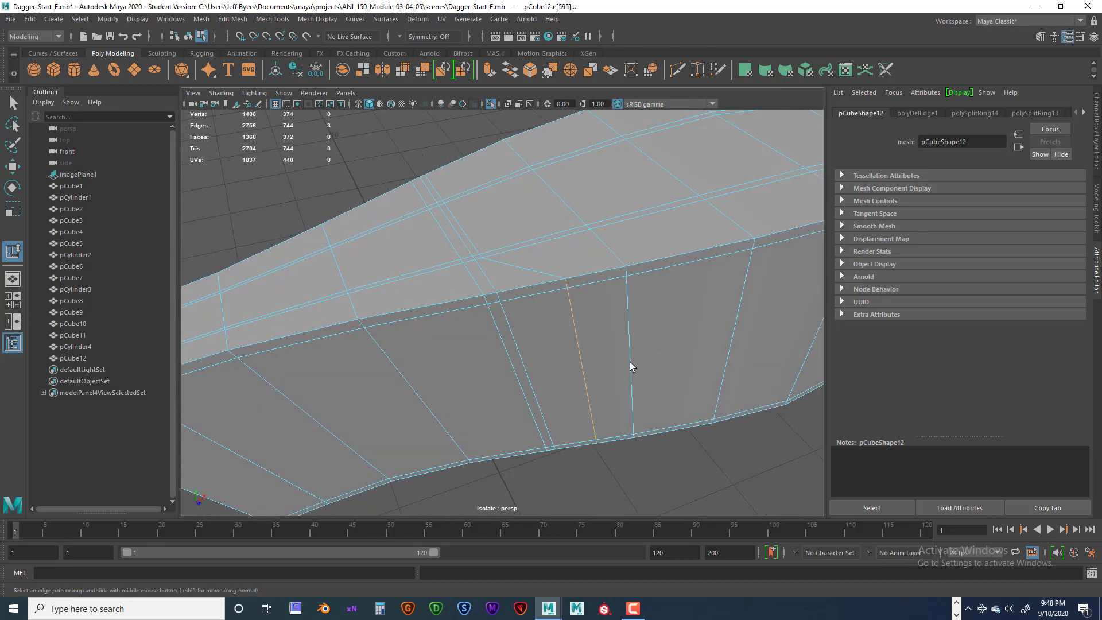
alt+drag(594, 387, 580, 349)
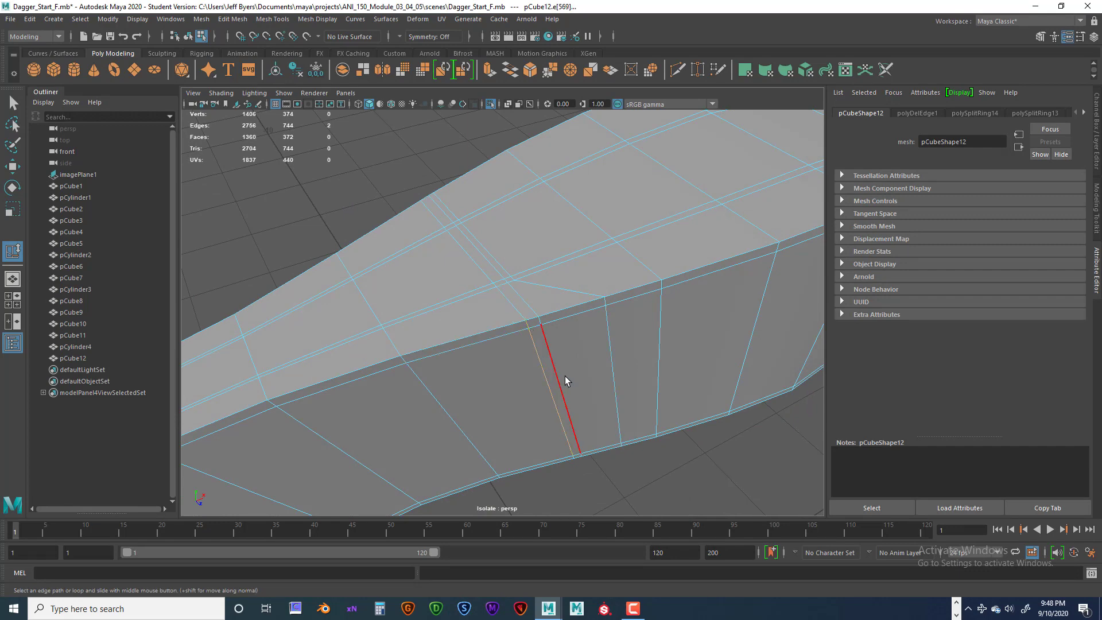
Step: Select the outer crosswise supporting loop's side edges, top to bottom, and slide them towards the crossguard's end with the Slide Edge Tool
alt+drag(566, 379, 553, 282)
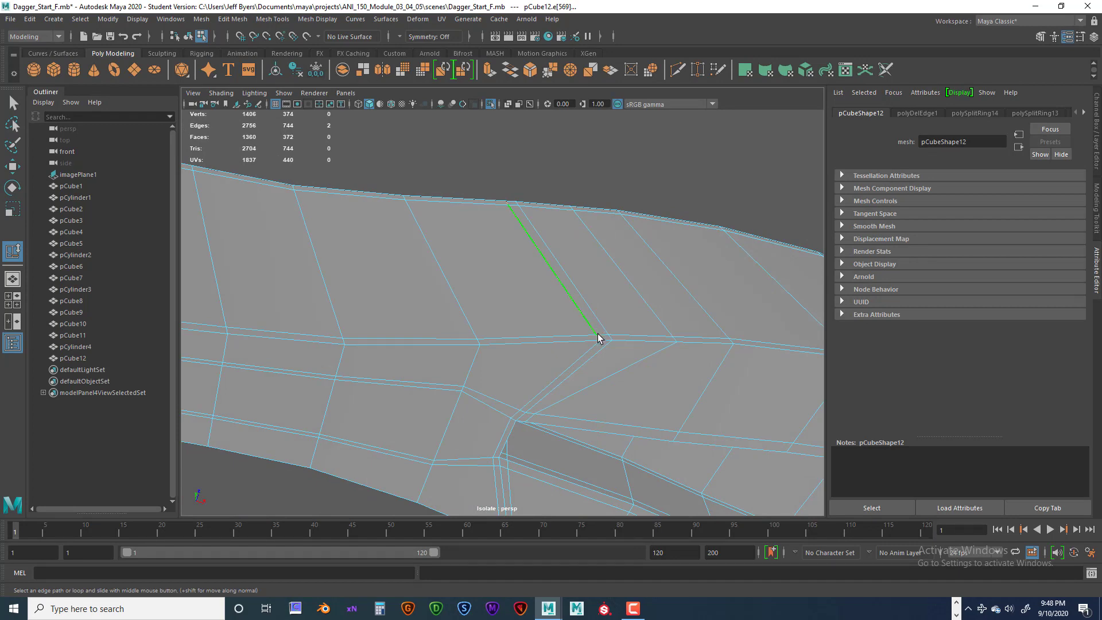
alt+drag(597, 350, 576, 380)
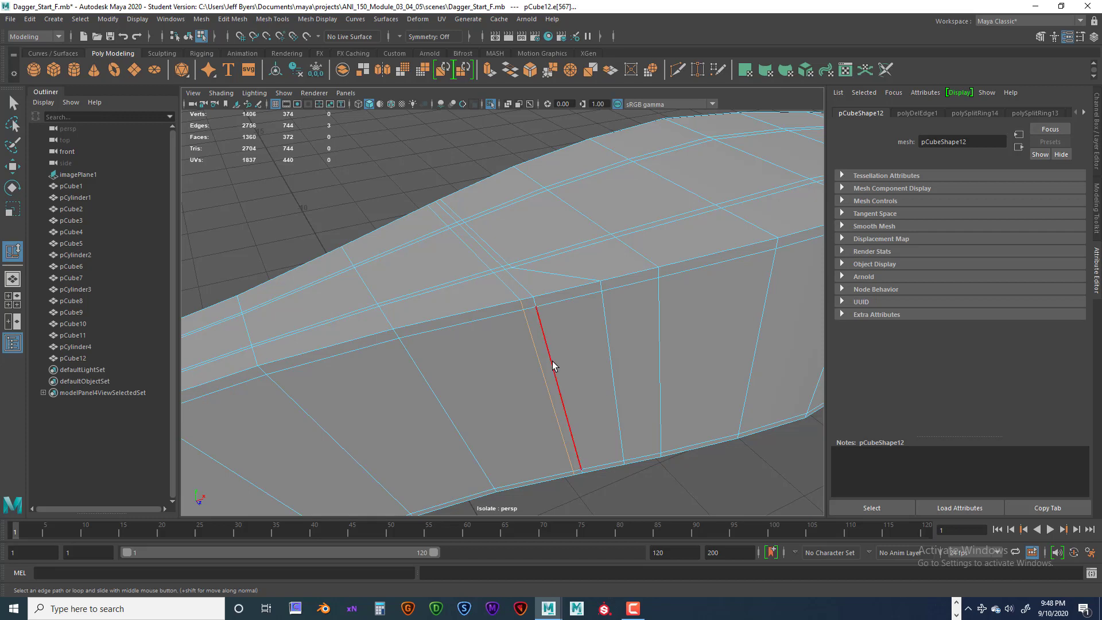
shift+right_click(531, 336)
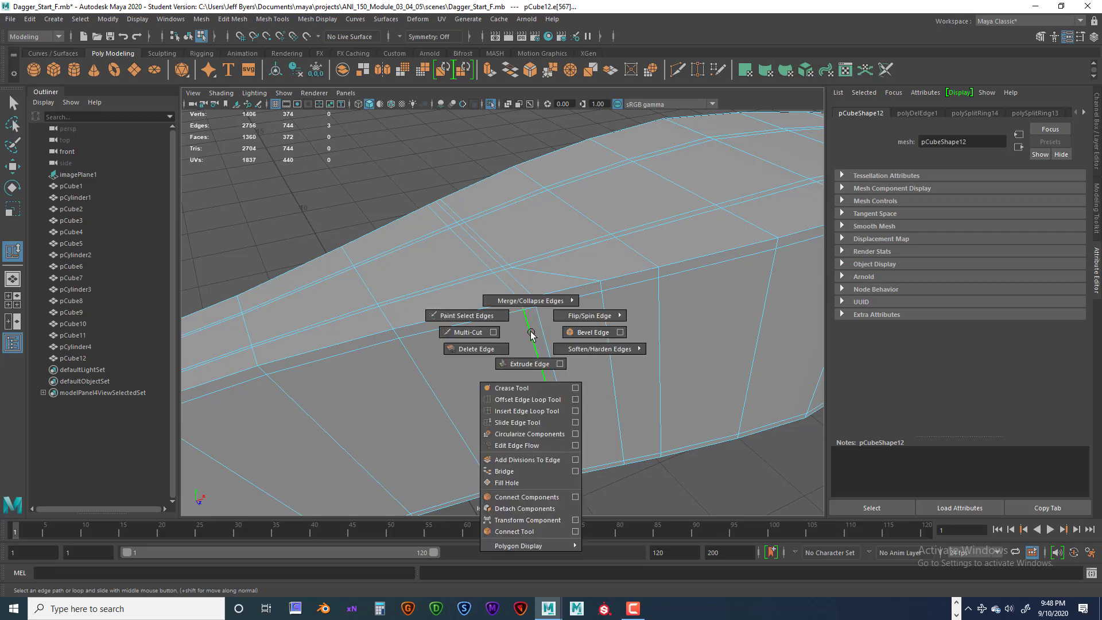
click(526, 423)
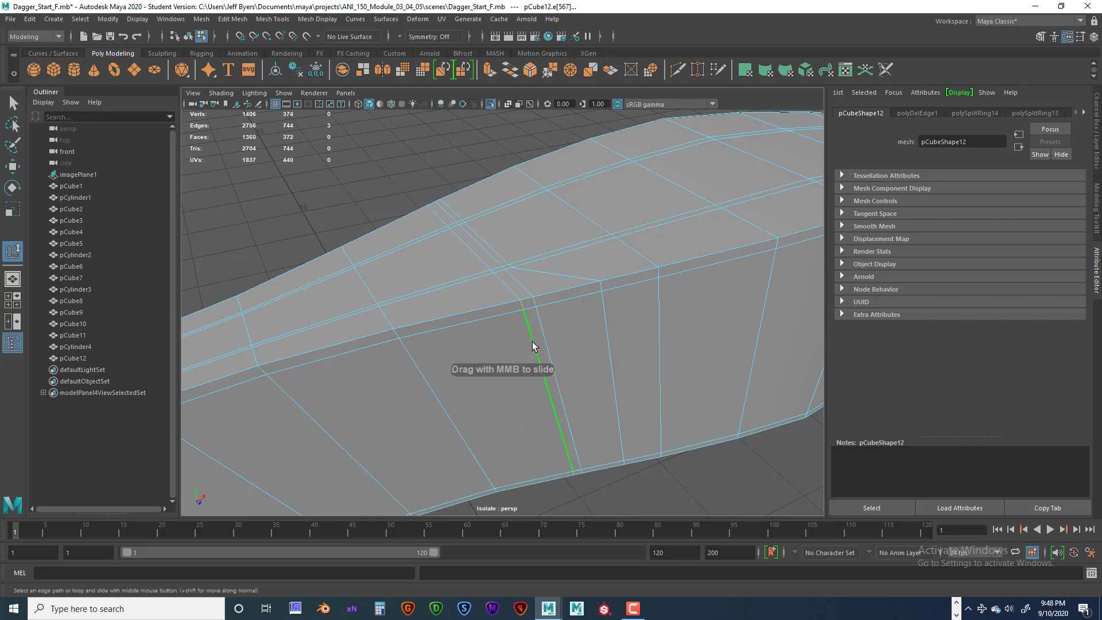
middle_drag(536, 347, 516, 346)
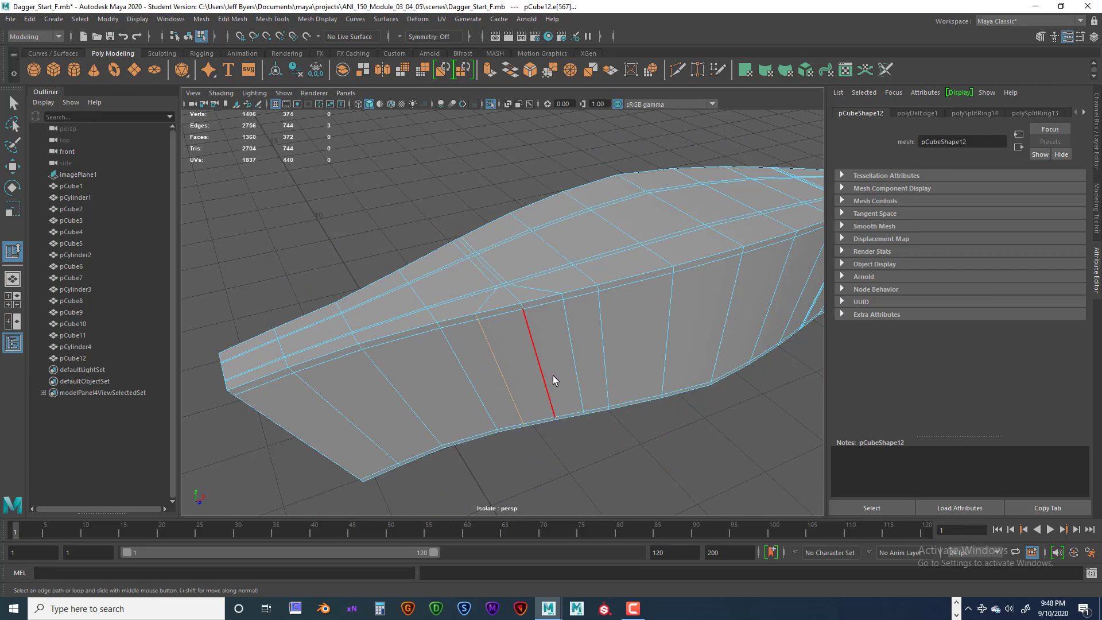
Step: On the opposite side at the same end, slide the outermost supporting loop's side edges towards the crossguard's end
alt+drag(553, 376, 478, 374)
click(542, 222)
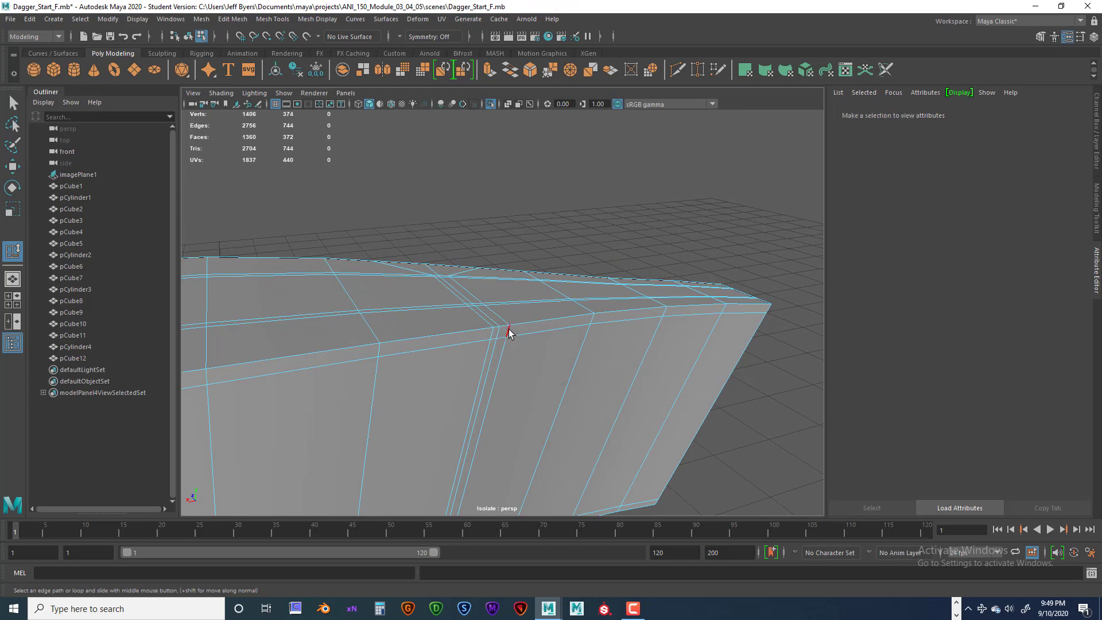
click(509, 332)
alt+drag(577, 381, 468, 361)
click(447, 463)
shift+right_drag(462, 336, 450, 424)
middle_drag(481, 335, 508, 331)
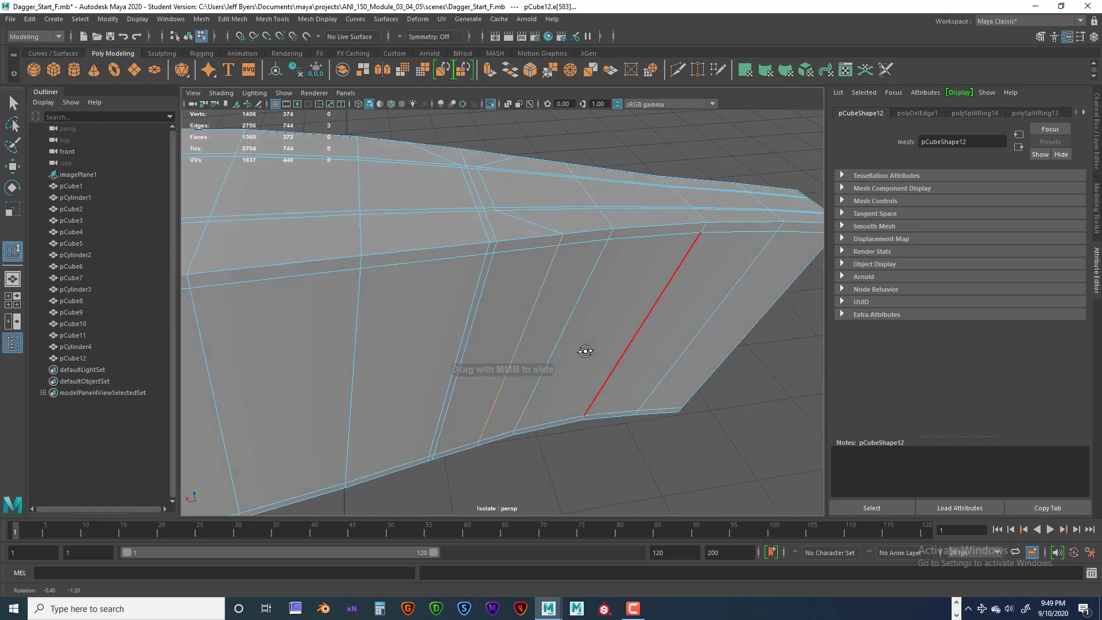
Step: On that same side, select the innermost supporting loop's side edges and slide them towards the crossguard's middle
alt+drag(585, 347, 477, 291)
click(492, 253)
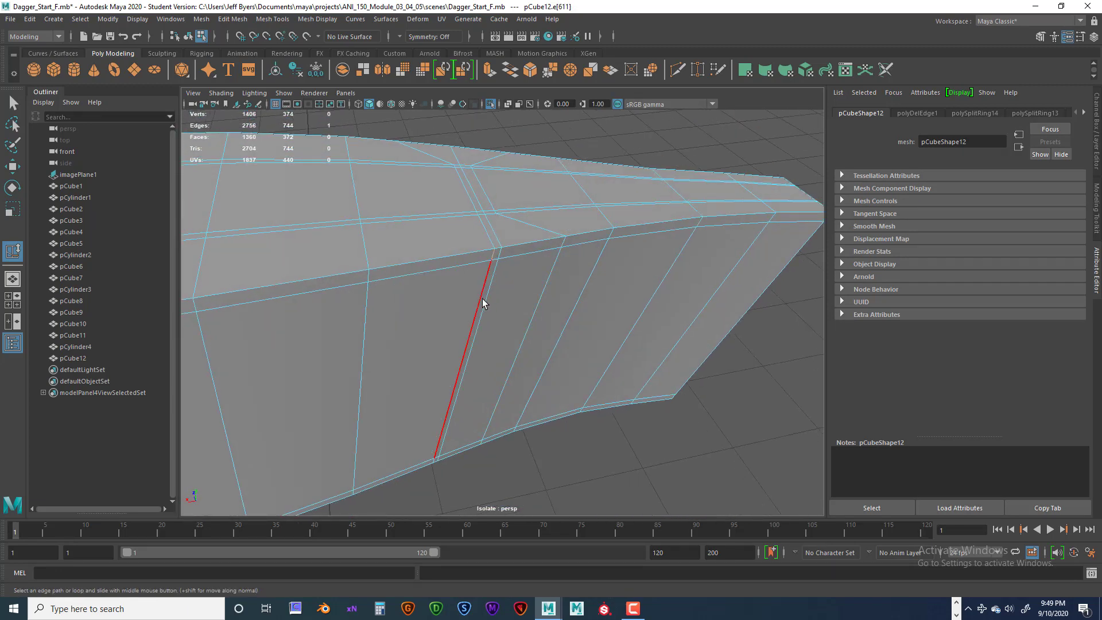
click(485, 316)
alt+drag(487, 330, 520, 325)
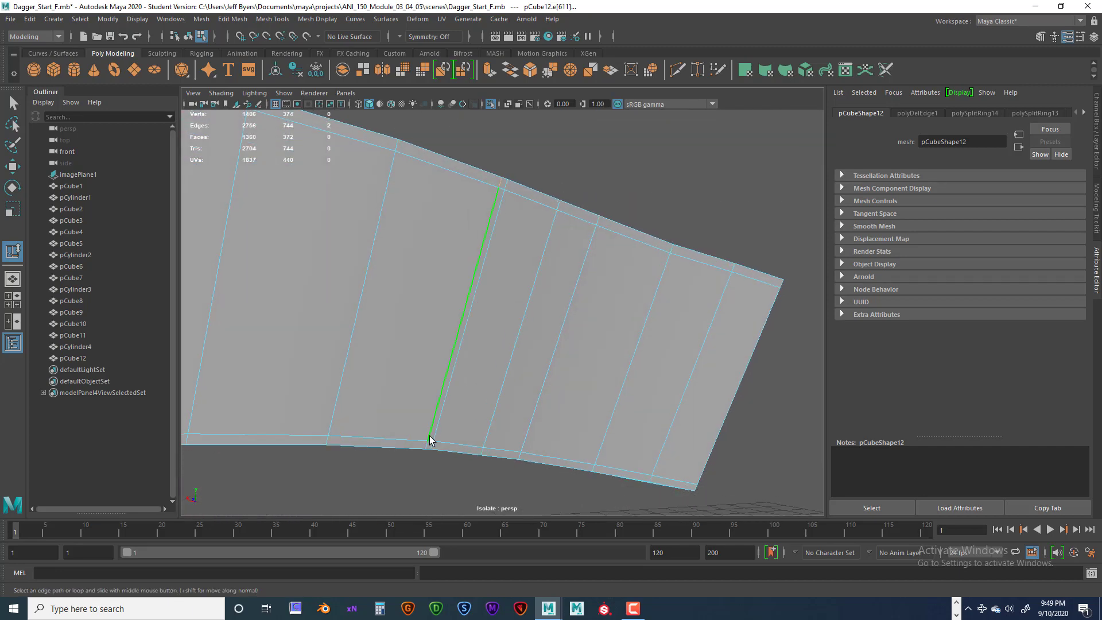
alt+drag(480, 406, 436, 425)
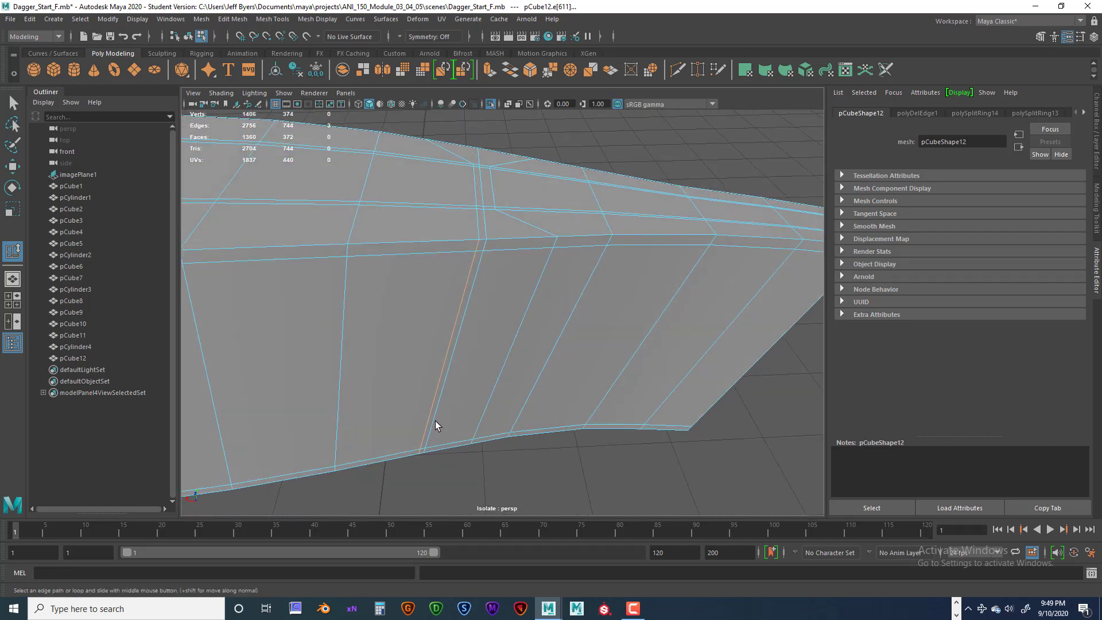
alt+drag(470, 381, 447, 328)
shift+right_drag(434, 318, 419, 409)
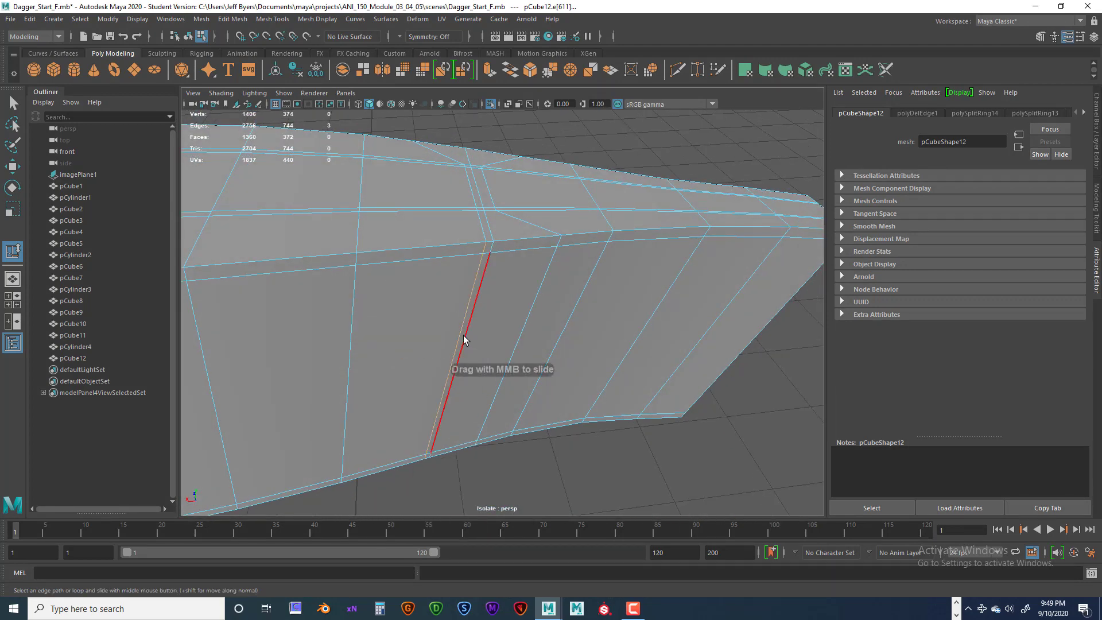
scroll(436, 333, down, 5)
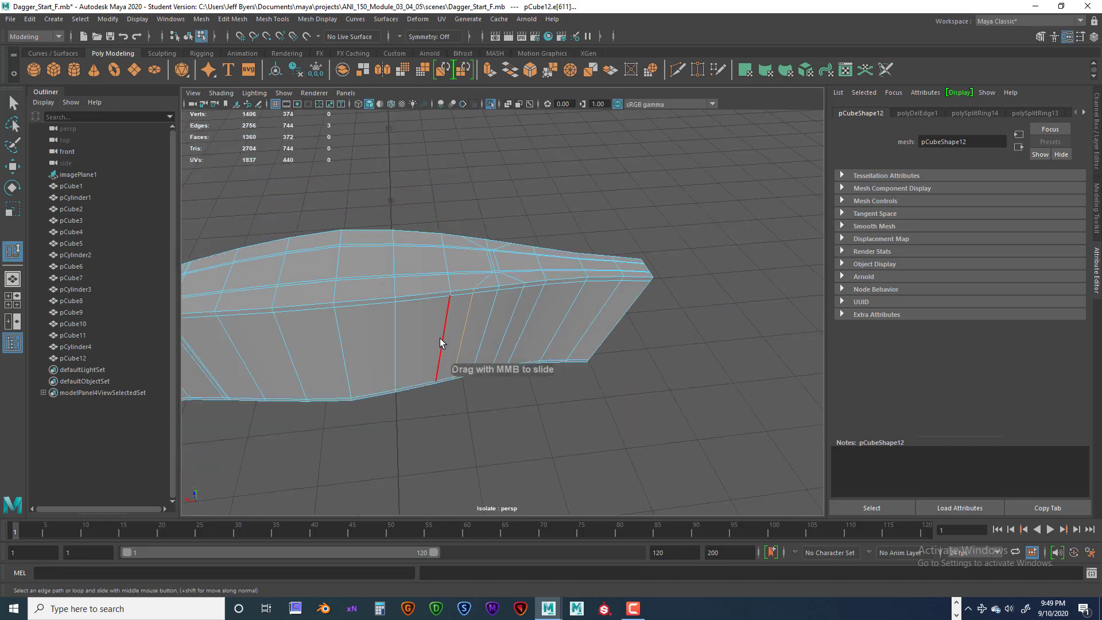
Step: At the other end of this side, select the outermost supporting loop's three side edges and slide them towards that end
alt+drag(417, 354, 620, 350)
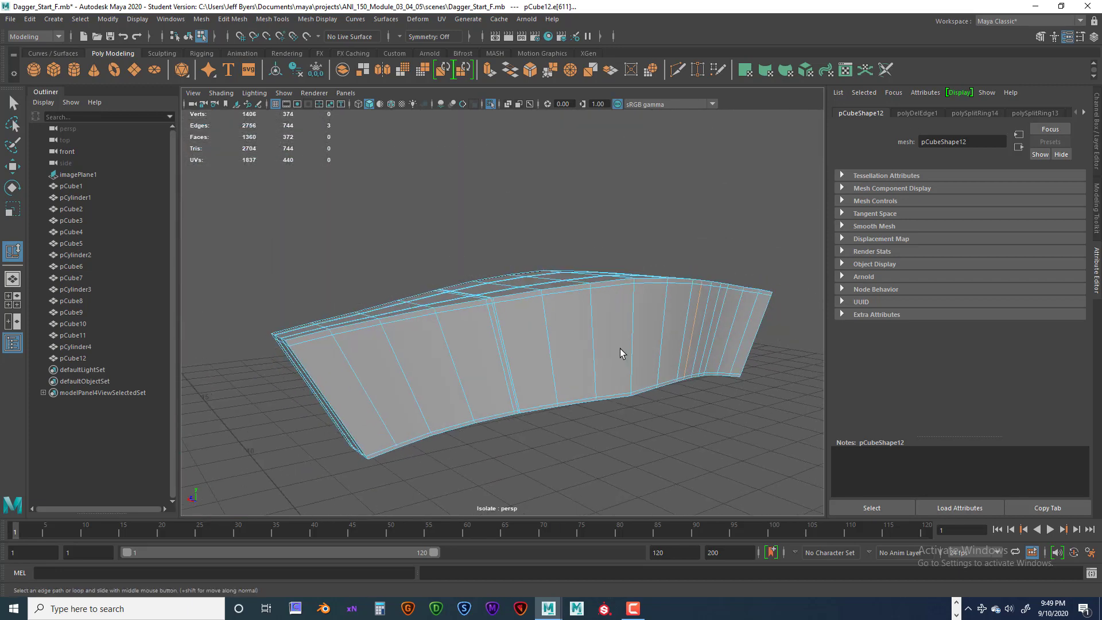
scroll(615, 349, up, 8)
mouse_move(573, 314)
alt+mouse_down()
mouse_move(567, 349)
mouse_move(580, 285)
mouse_move(556, 320)
alt+mouse_up()
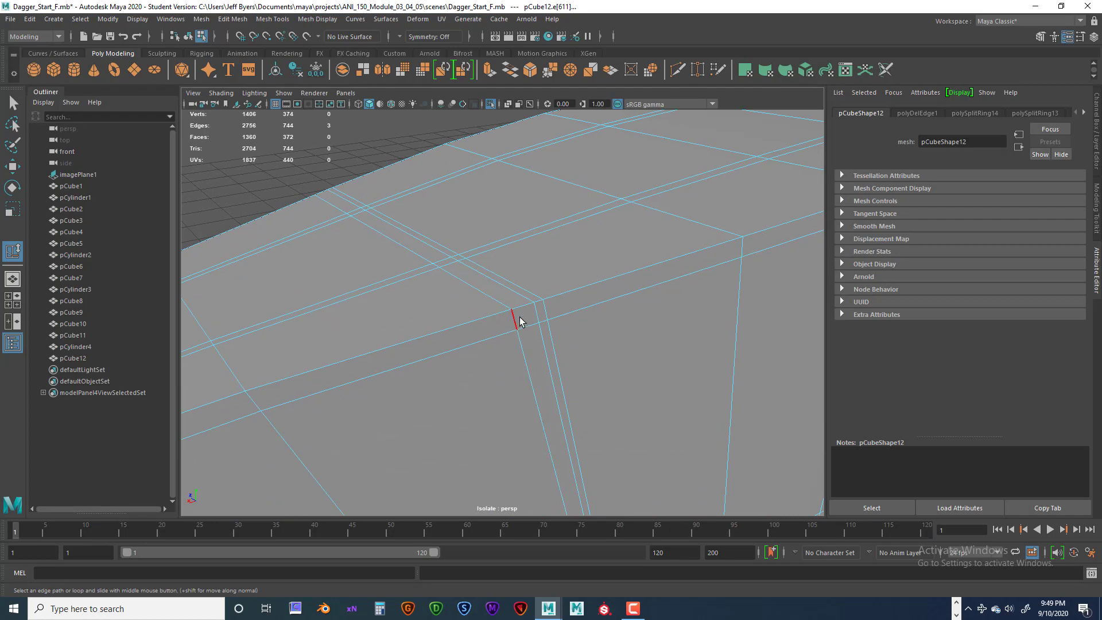
shift+click(519, 349)
alt+drag(573, 414, 567, 393)
alt+middle_drag(567, 393, 523, 305)
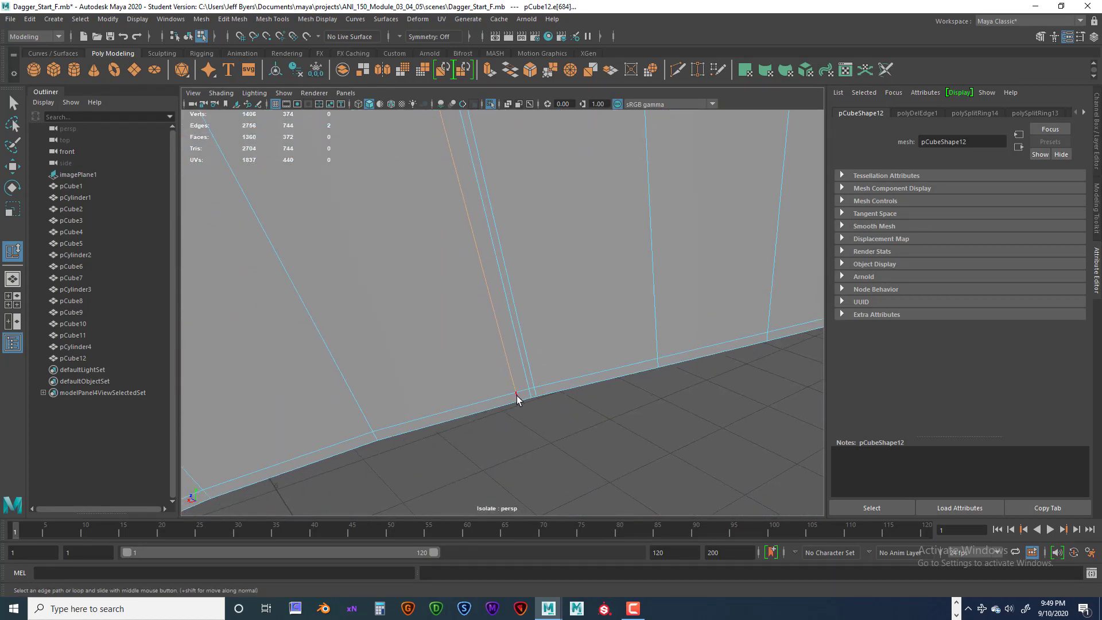
shift+click(516, 395)
mouse_move(562, 345)
alt+mouse_down()
mouse_move(557, 292)
mouse_move(565, 393)
mouse_move(550, 357)
alt+mouse_up()
scroll(560, 386, down, 6)
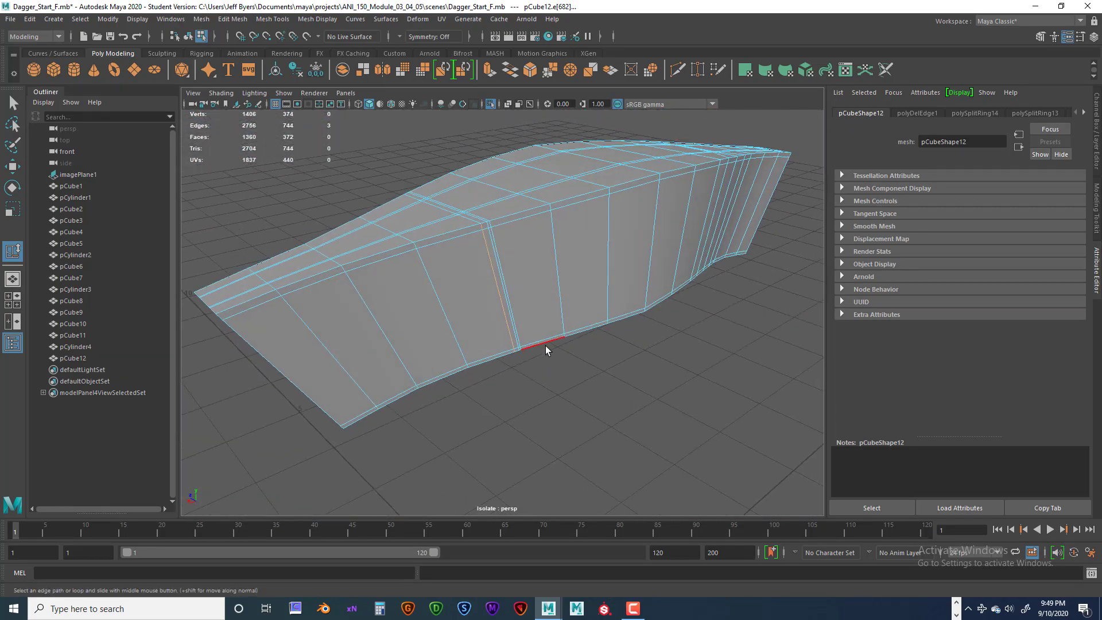
shift+right_drag(492, 283, 475, 372)
middle_drag(484, 301, 477, 302)
Step: Select the inner supporting loop's side edges at this same corner and slide them towards the crossguard's middle
scroll(520, 311, up, 6)
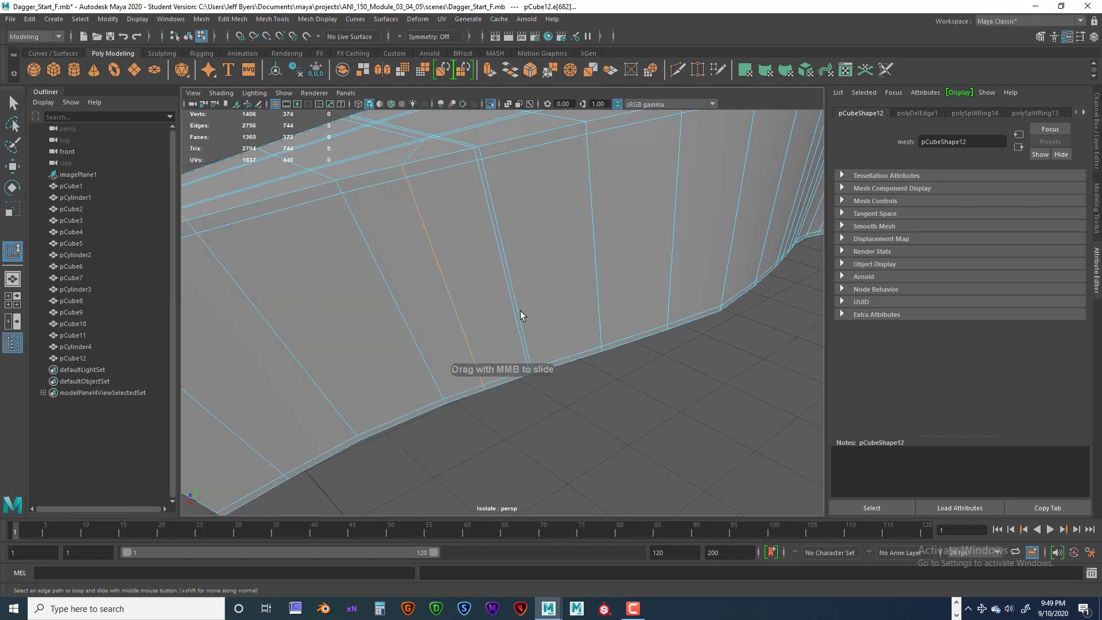
alt+drag(518, 320, 423, 327)
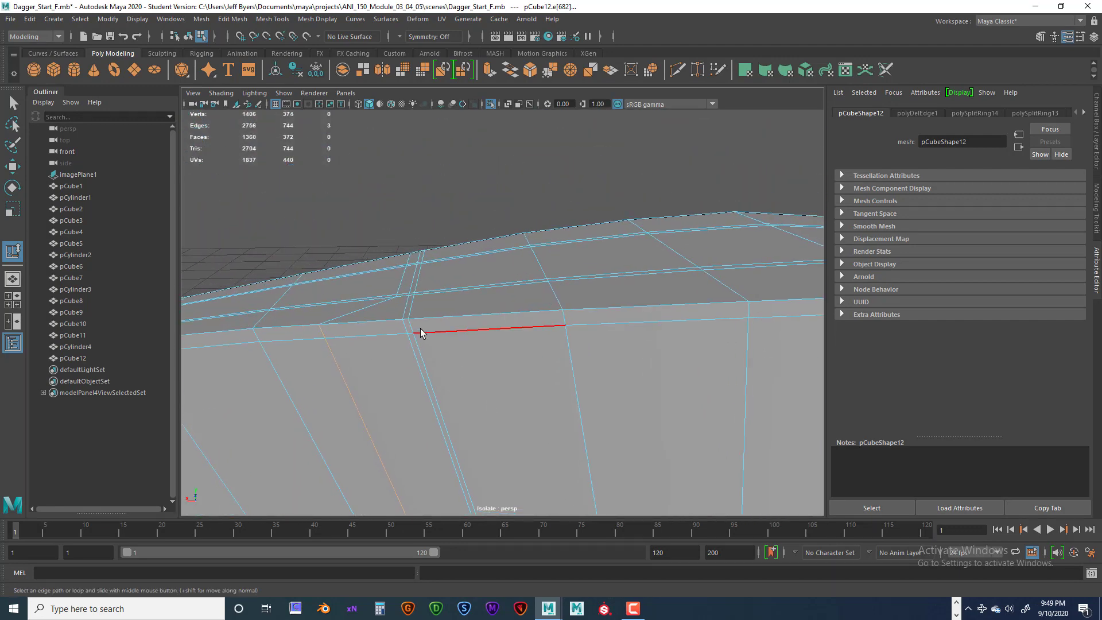
click(425, 350)
shift+click(418, 352)
alt+drag(487, 411, 498, 348)
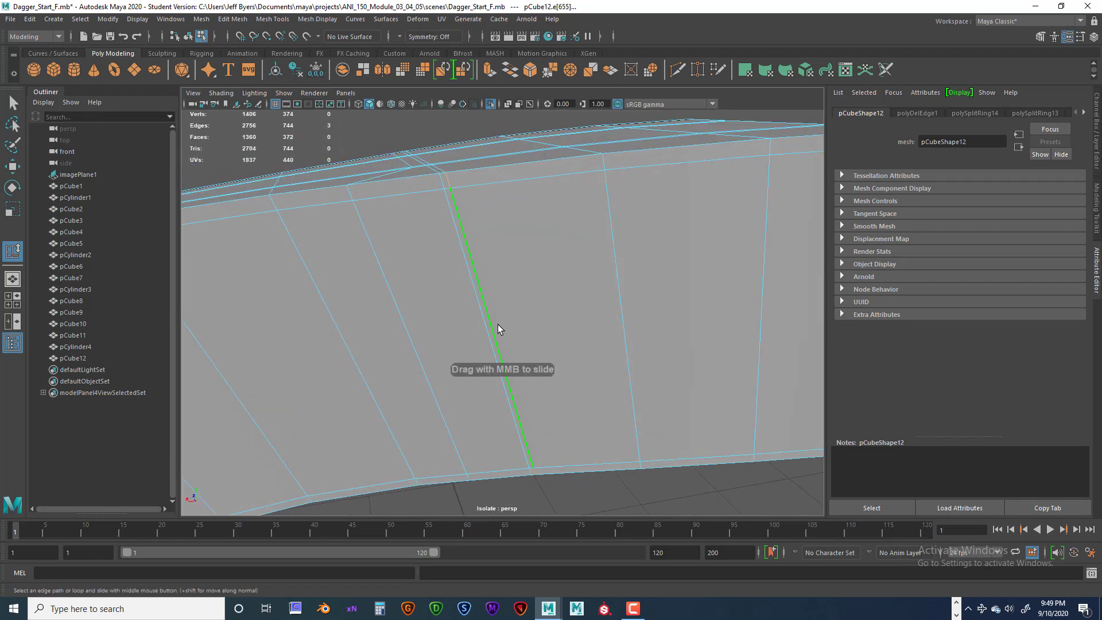
middle_drag(495, 313, 443, 369)
Step: At the last unadjusted corner, on the opposite side, slide the outermost supporting loop's side edges towards the crossguard's end
alt+drag(444, 369, 551, 288)
click(547, 289)
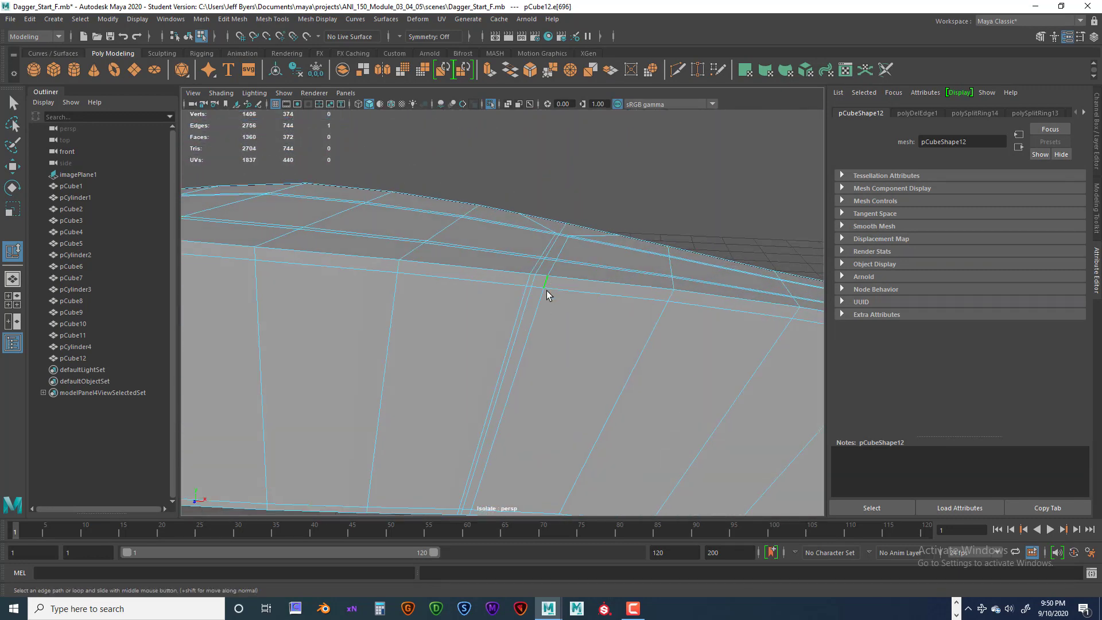
click(537, 311)
alt+drag(575, 344, 574, 385)
click(573, 379)
middle_drag(574, 379, 580, 308)
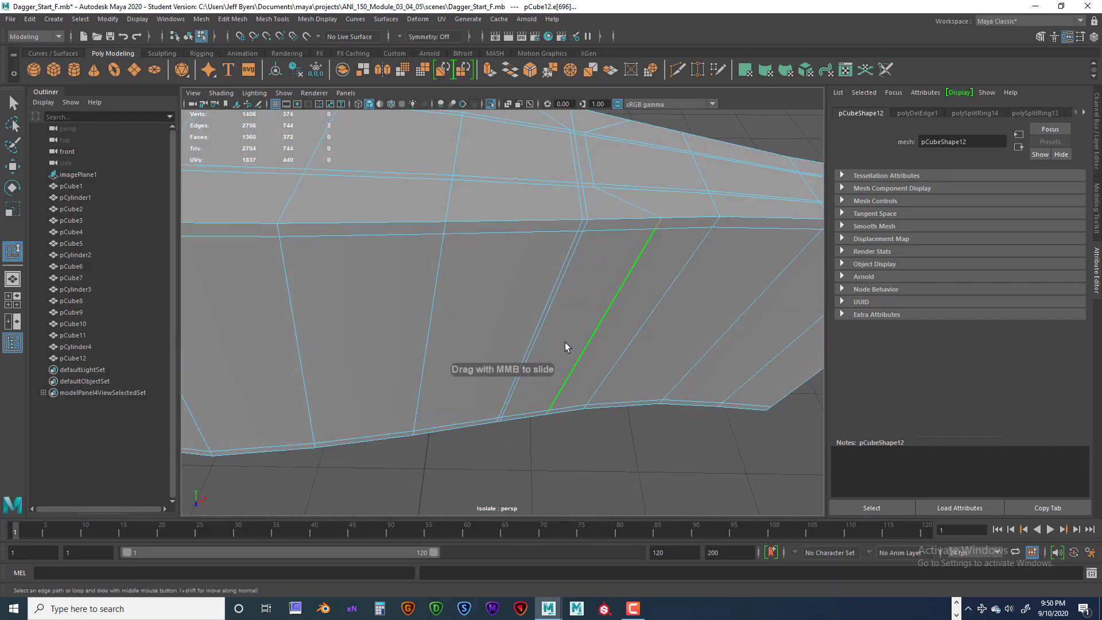
Step: Slide the inner supporting loop's three side edges at this last corner towards the crossguard's middle
alt+drag(561, 344, 524, 273)
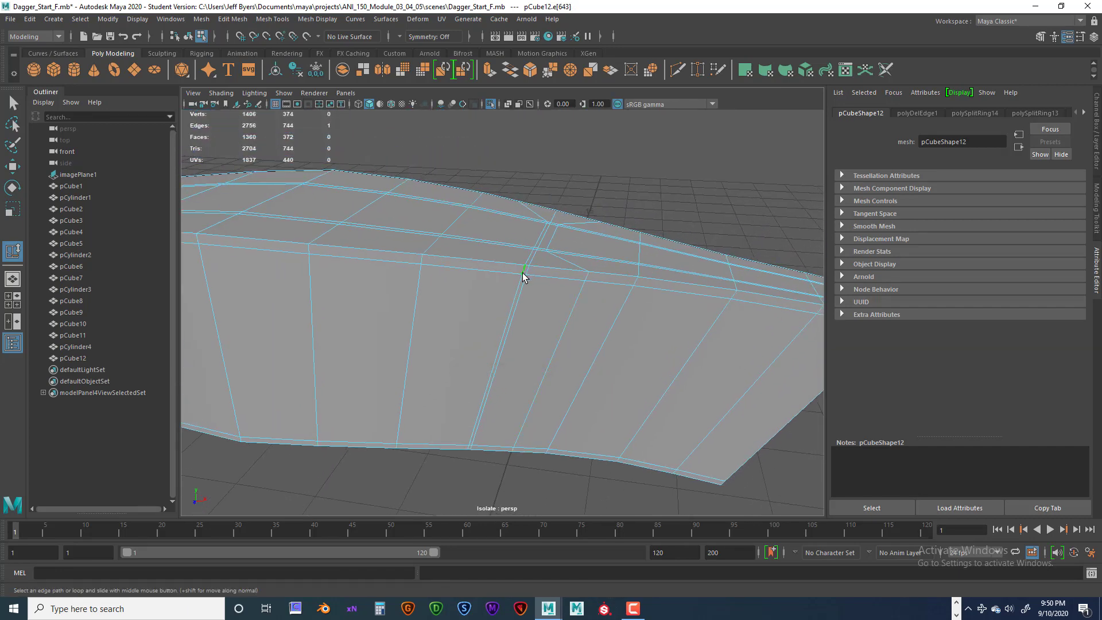
shift+click(537, 357)
alt+drag(537, 357, 564, 316)
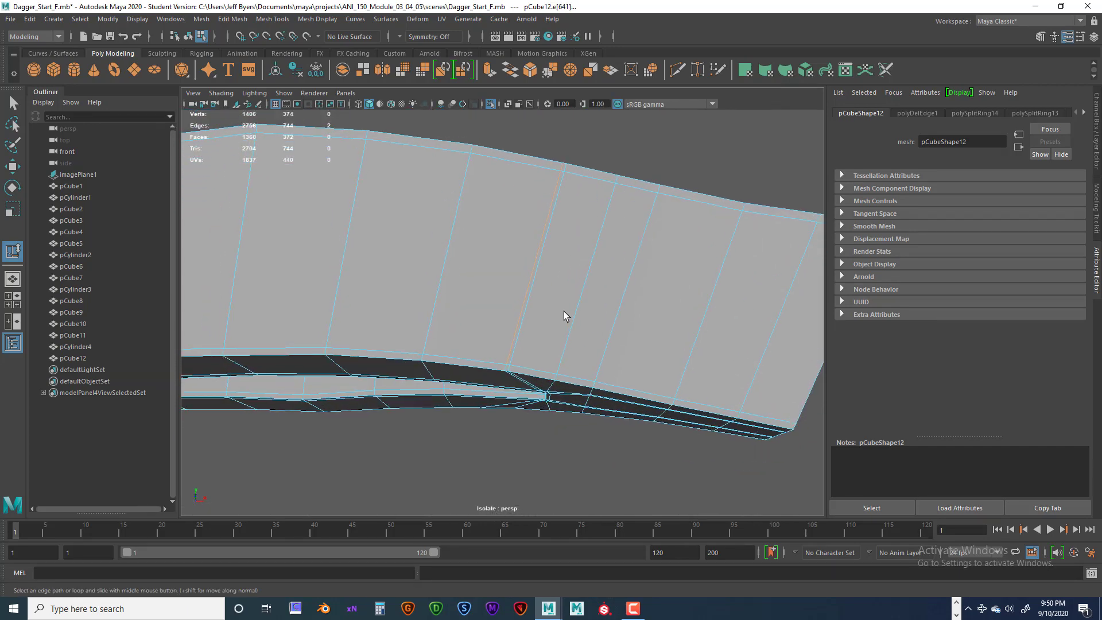
alt+drag(509, 369, 594, 394)
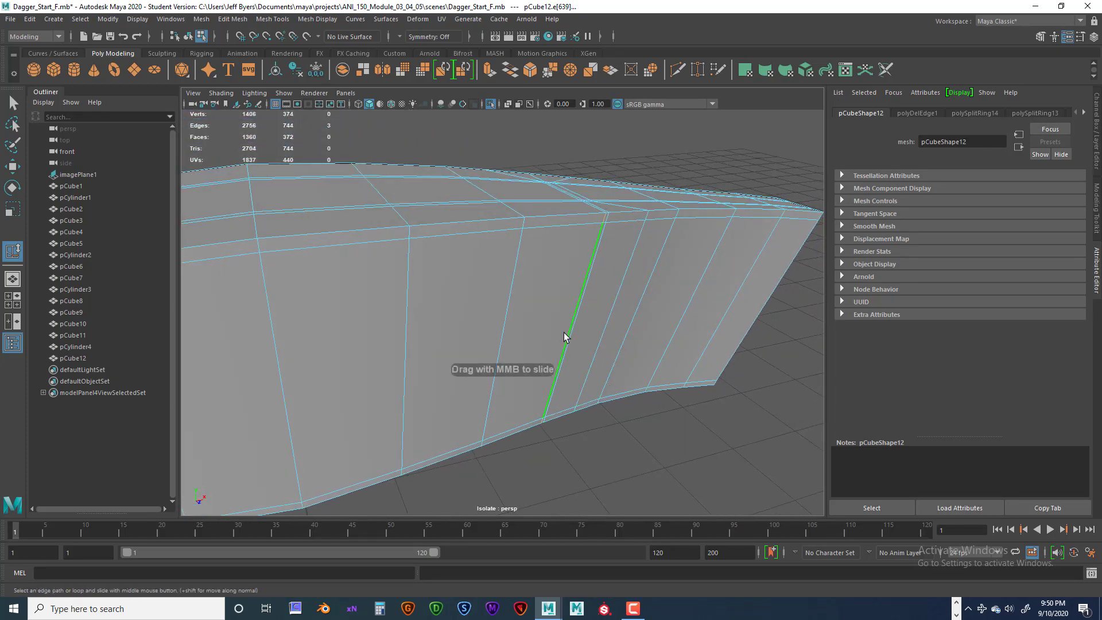
middle_drag(566, 331, 541, 332)
Step: Select the whole crossguard and insert lengthwise supporting edge loops close to its long outer edges with the Insert Edge Loop Tool
scroll(549, 334, down, 4)
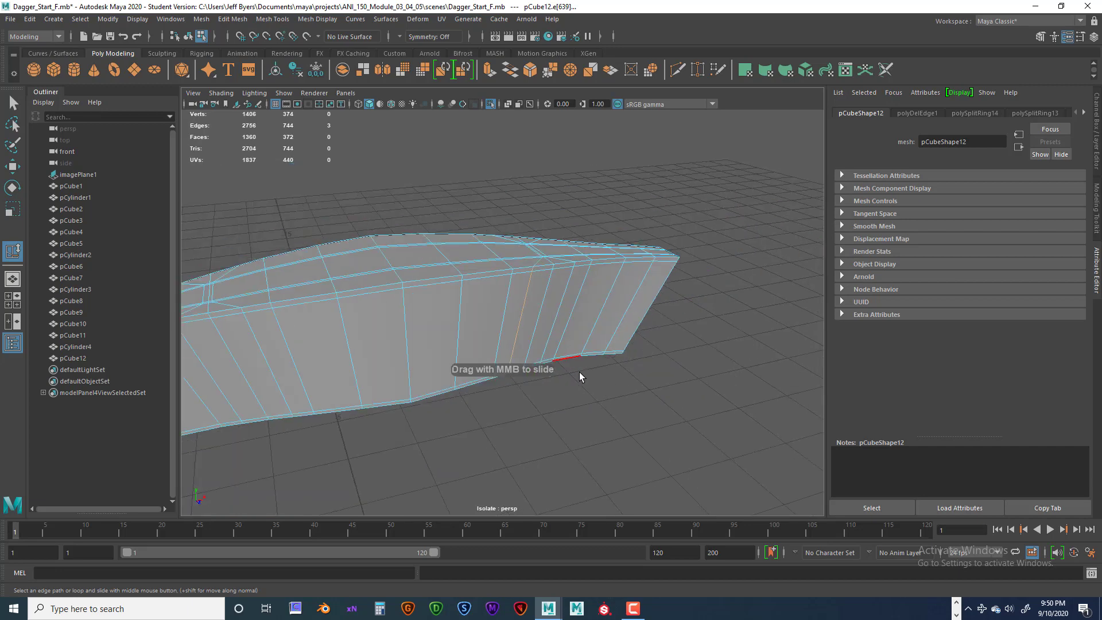
alt+drag(599, 380, 443, 340)
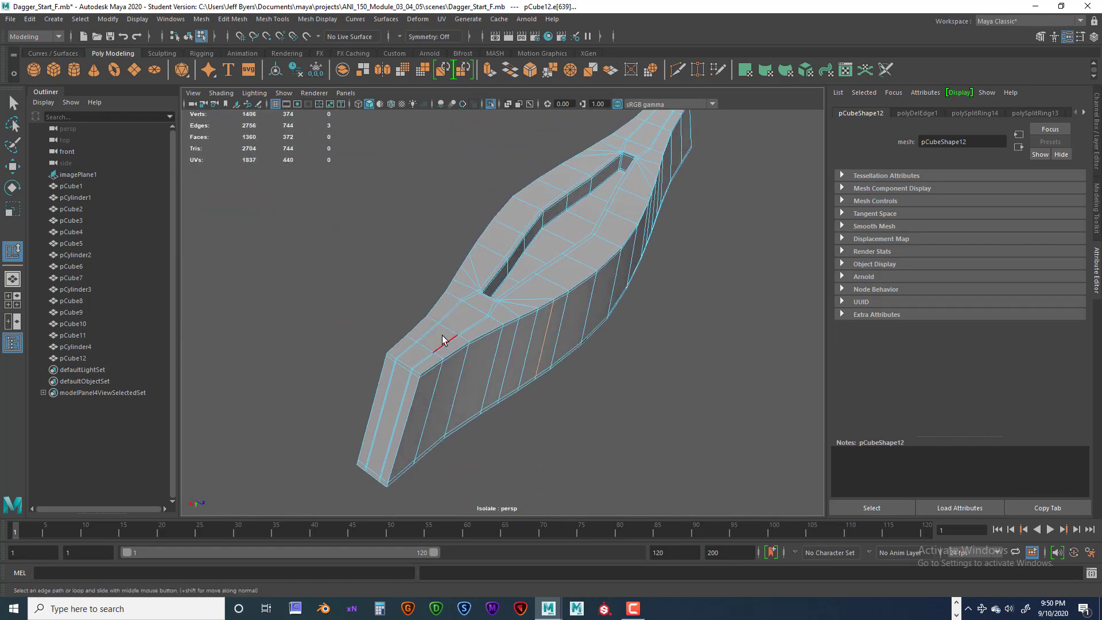
key(q)
click(542, 427)
right_click(468, 340)
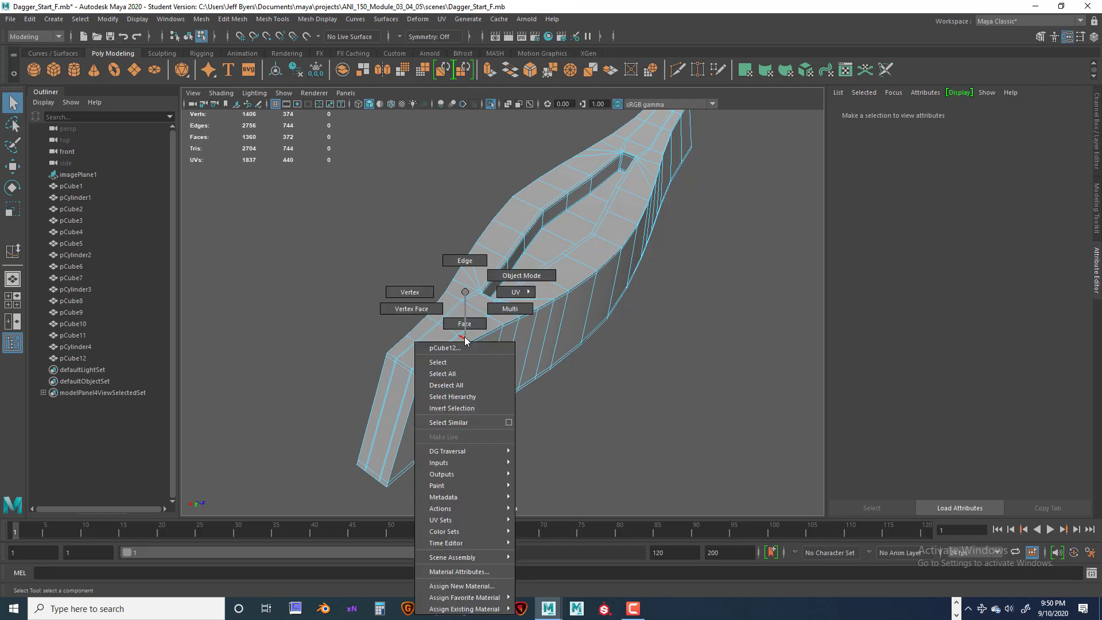
click(457, 361)
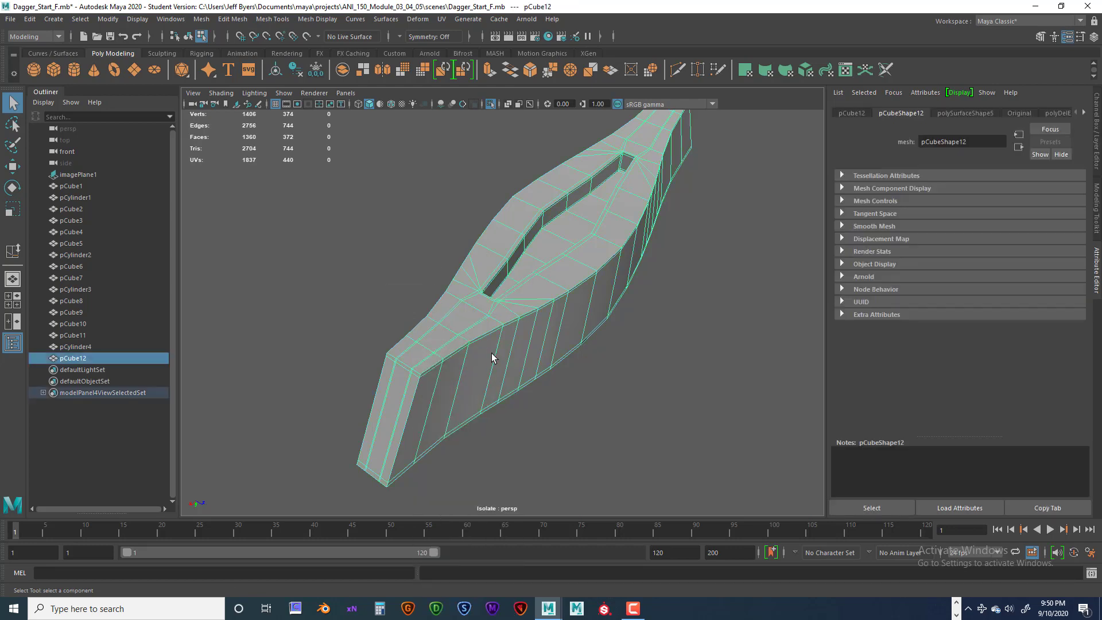
shift+right_click(492, 357)
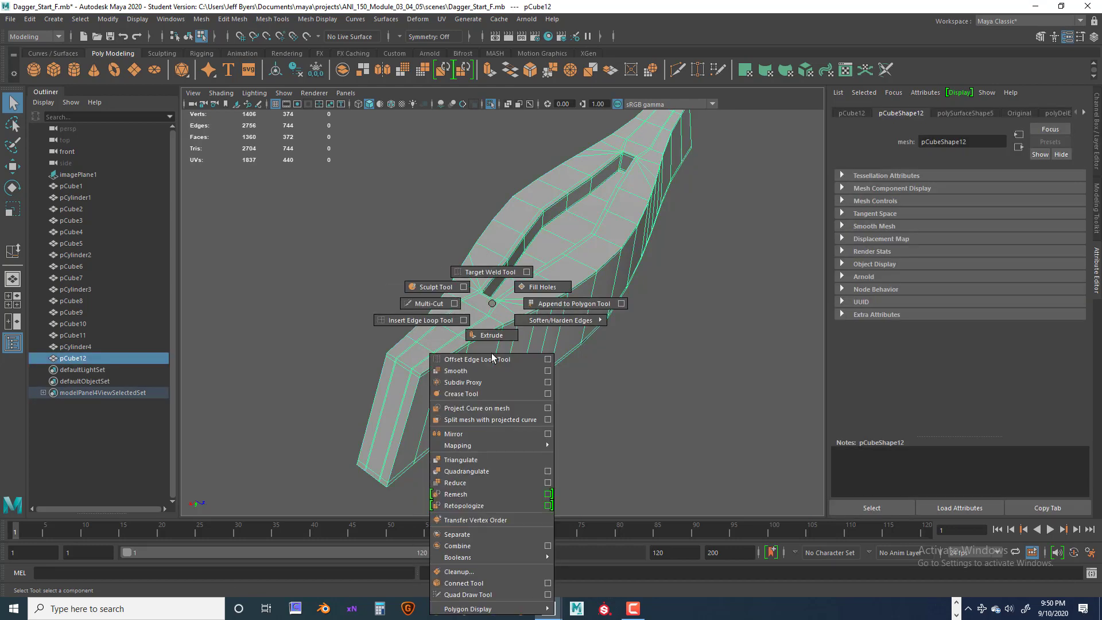
click(432, 323)
scroll(460, 349, up, 2)
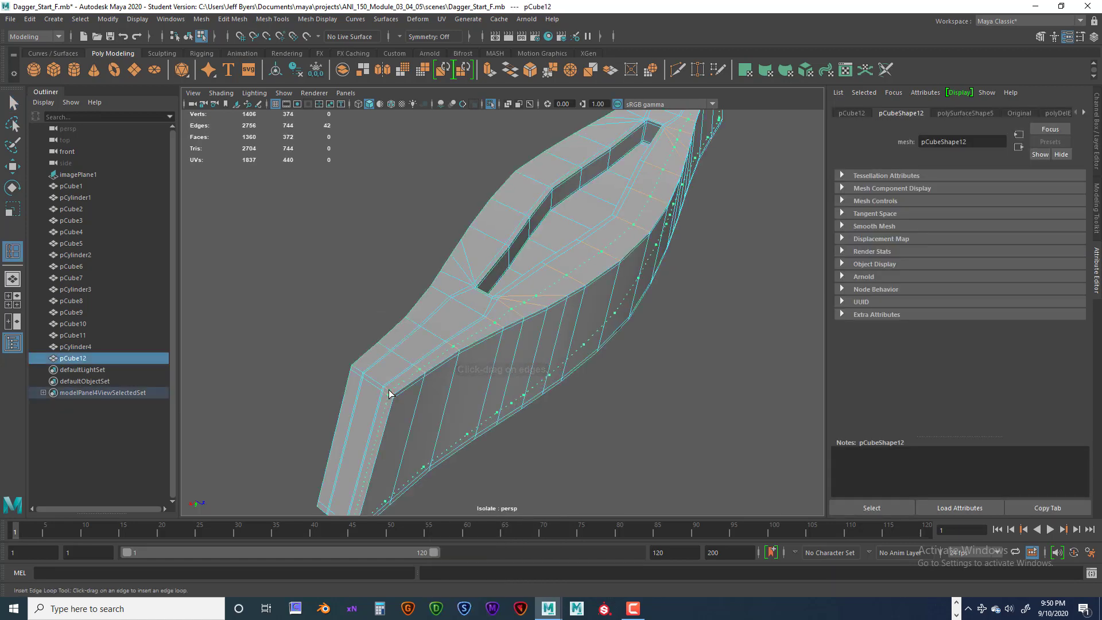
drag(389, 393, 357, 370)
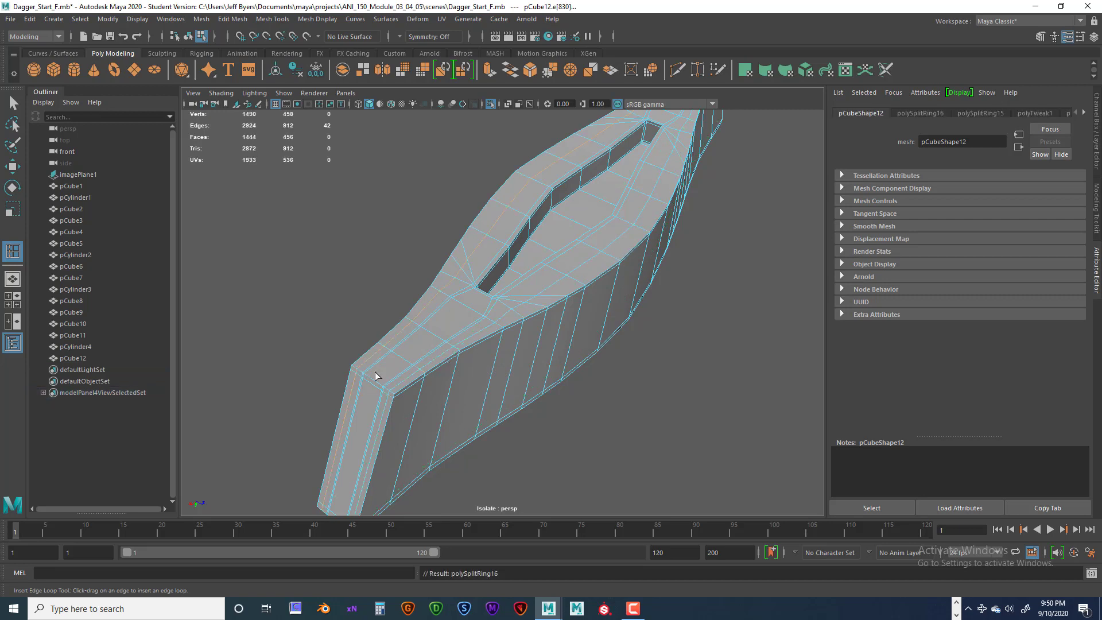
Step: Leave the Insert Edge Loop Tool and select the whole crossguard in object mode with the Select Tool
right_drag(402, 326, 385, 363)
click(552, 427)
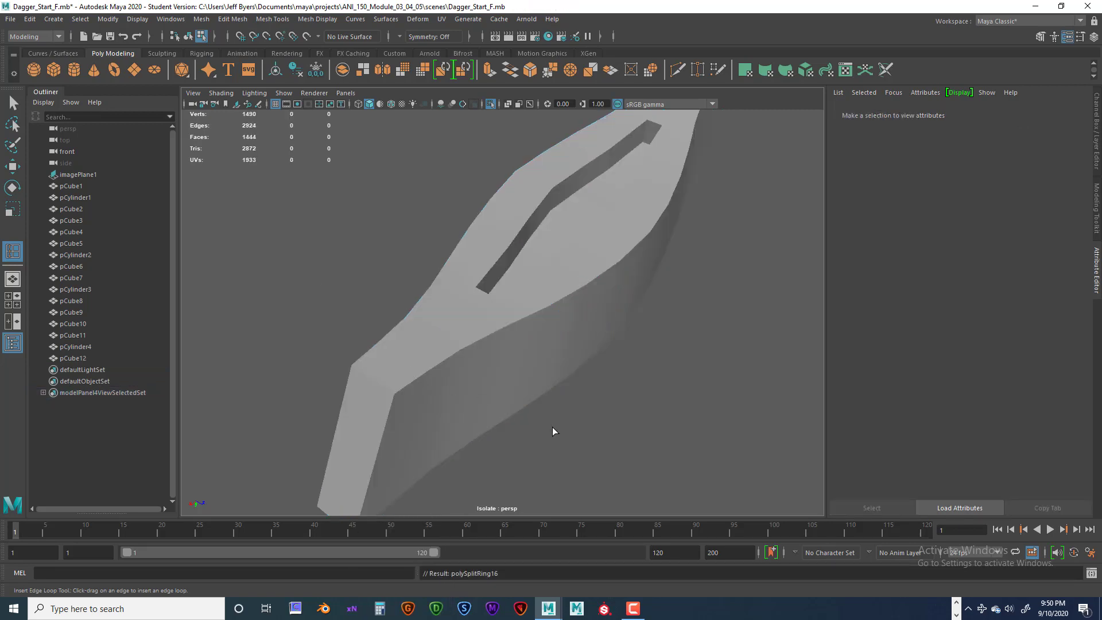
alt+drag(570, 428, 345, 385)
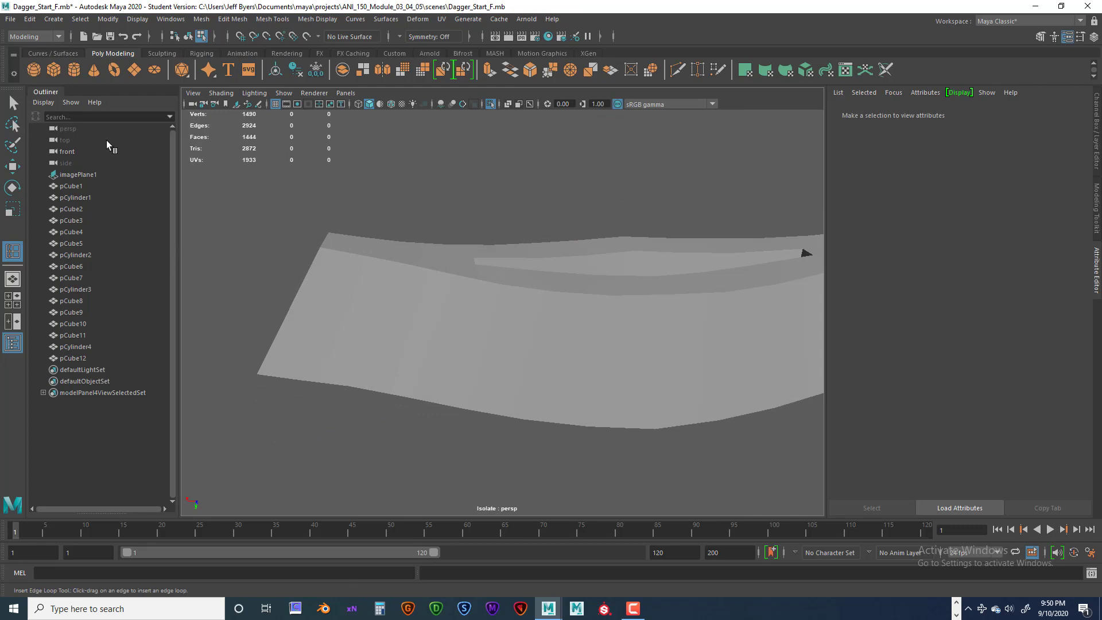
click(13, 103)
click(513, 320)
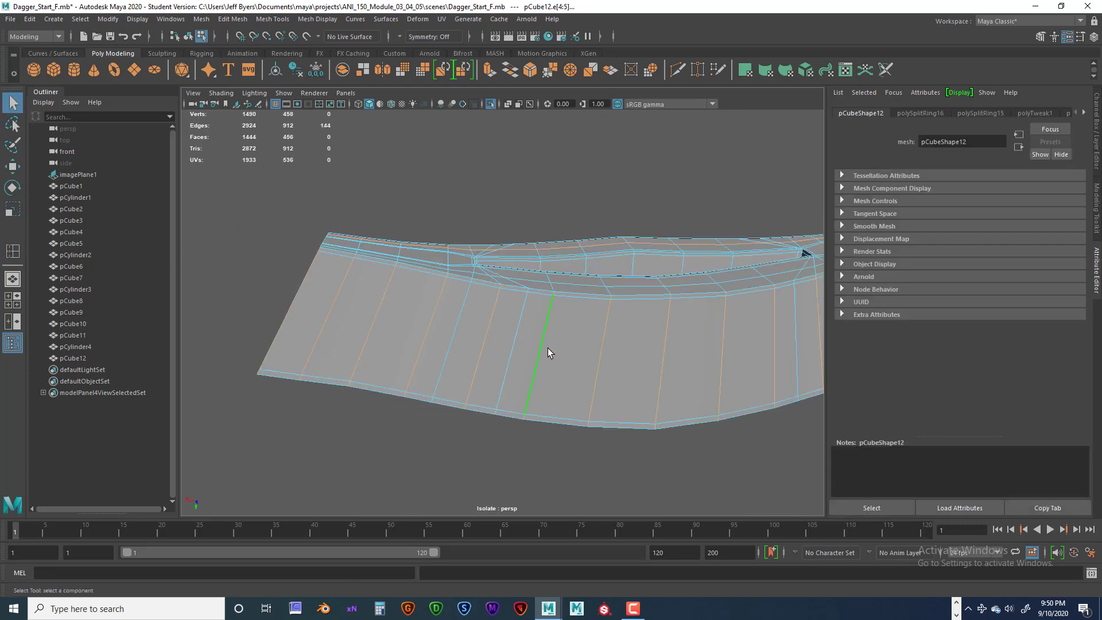
mouse_move(547, 352)
right_down()
mouse_move(530, 395)
mouse_move(535, 361)
right_up()
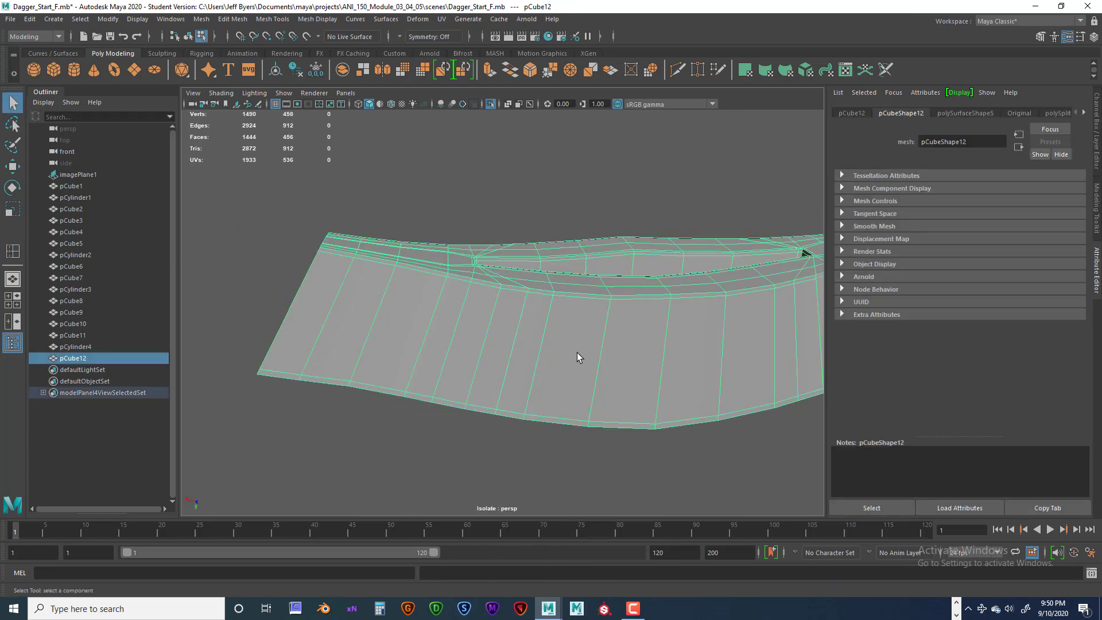
Step: Preview the crossguard smoothed in object mode, check its shape and show the whole dagger again
click(188, 36)
alt+drag(447, 281, 443, 308)
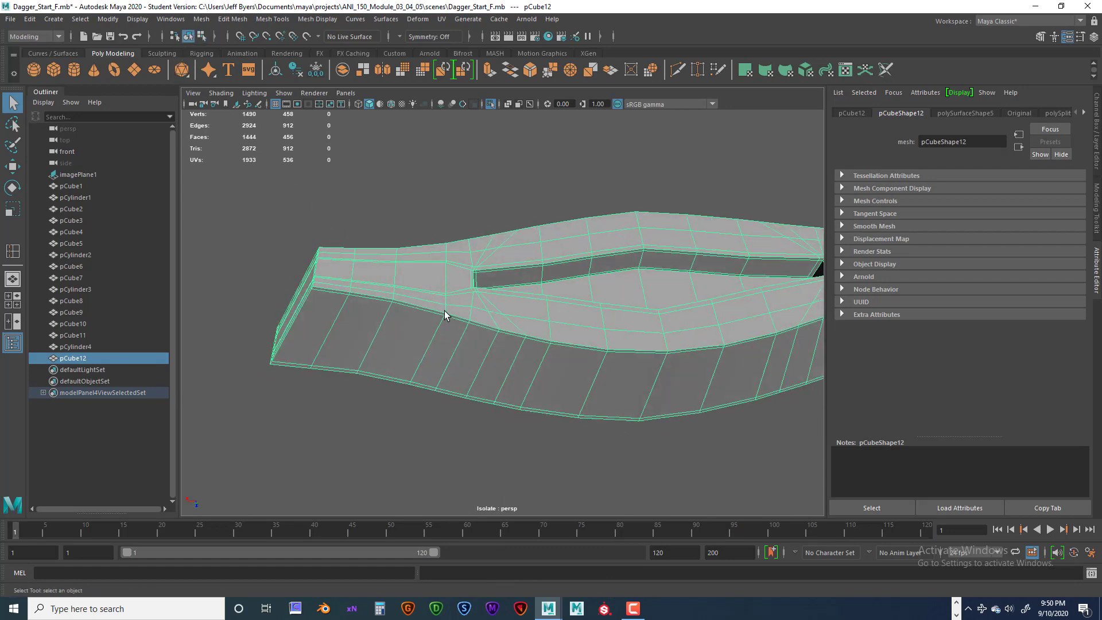
key(3)
click(537, 197)
alt+drag(533, 284, 478, 358)
scroll(405, 336, down, 5)
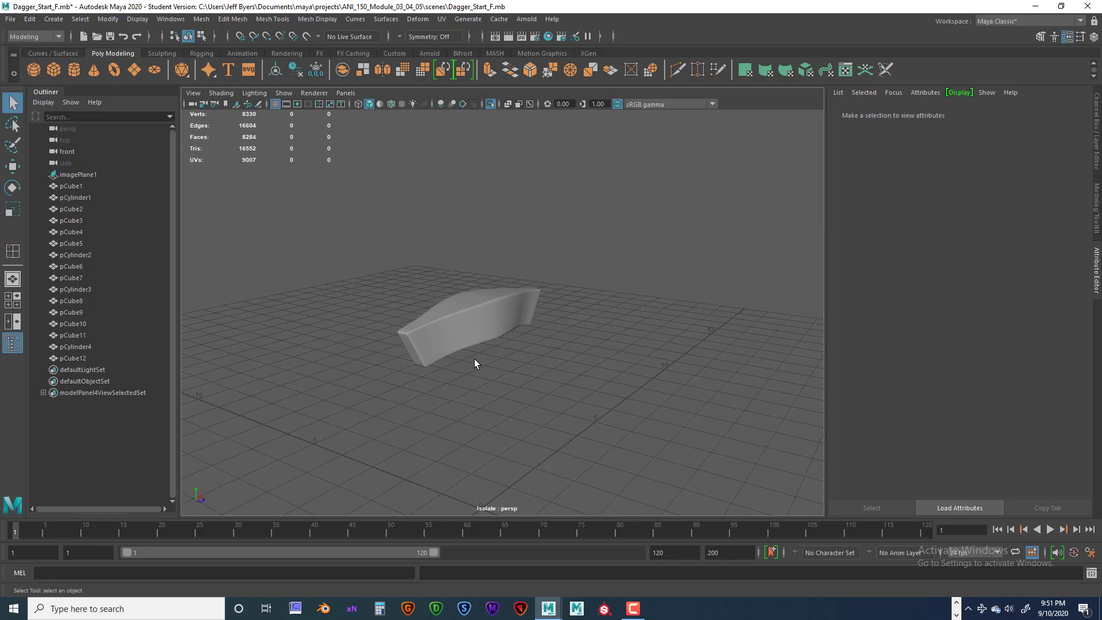
key(ctrl+1)
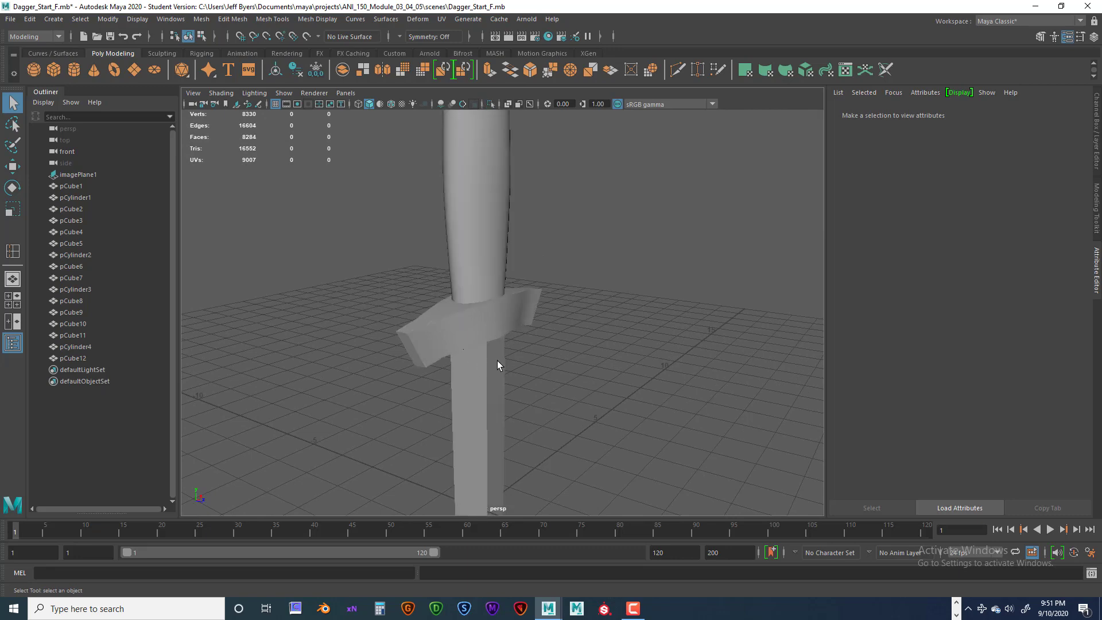
Step: Select the older crossguard without supporting loops that overlaps the finished one and move it about 2.5 units along Z
alt+drag(497, 364, 440, 329)
click(461, 360)
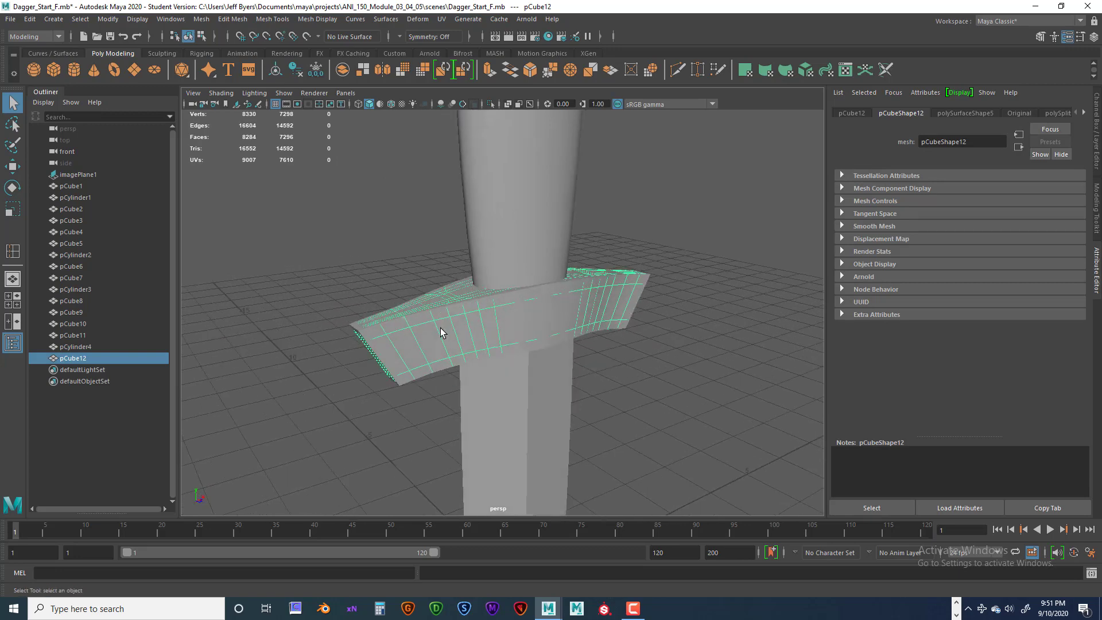
click(361, 336)
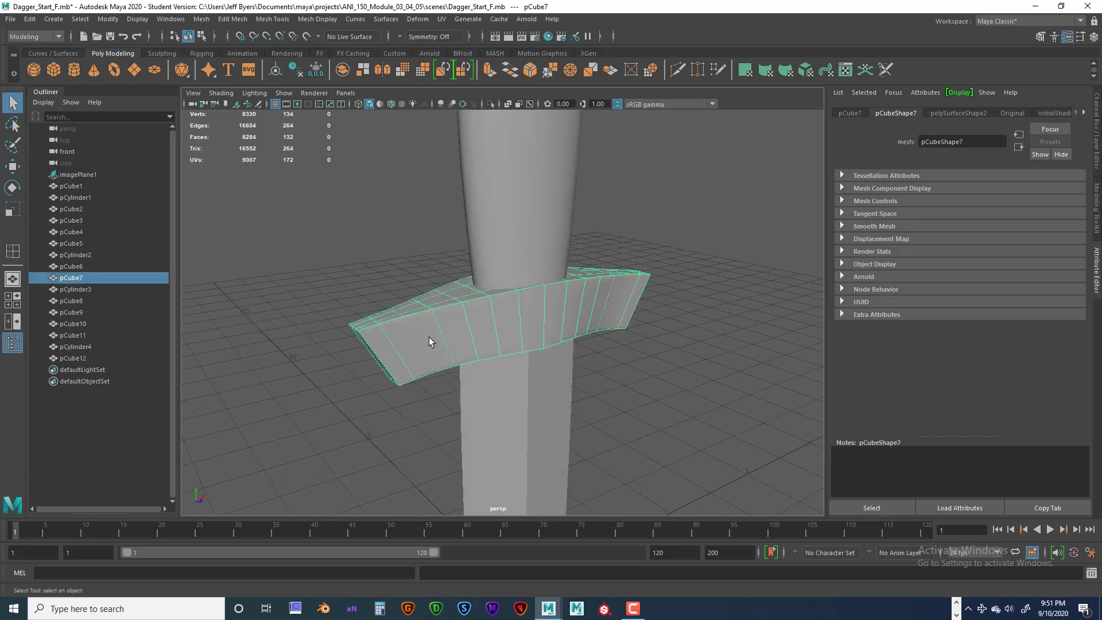
key(w)
drag(537, 330, 769, 412)
click(535, 329)
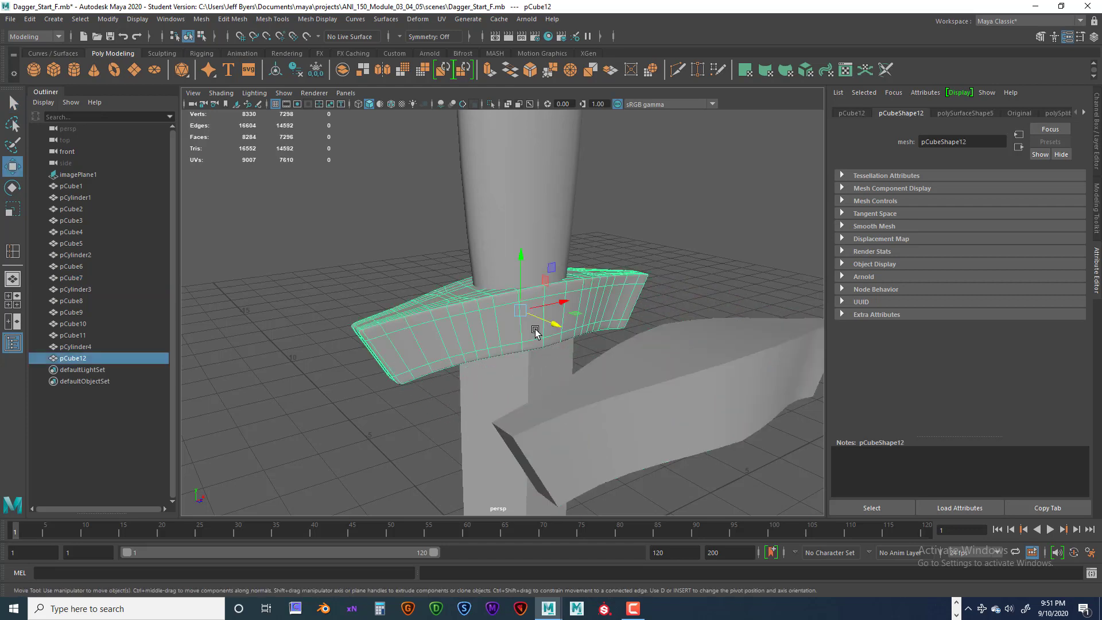
click(666, 372)
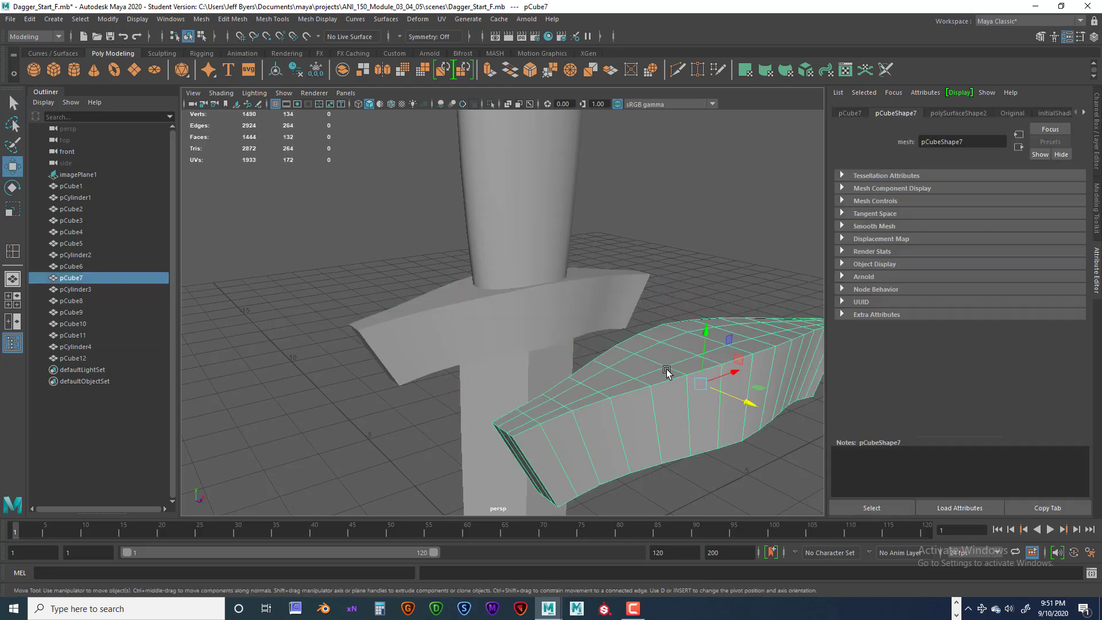
Step: Put the moved older crossguard into a new display layer and hide that layer
scroll(666, 373, down, 3)
scroll(654, 365, down, 2)
alt+middle_drag(654, 364, 609, 374)
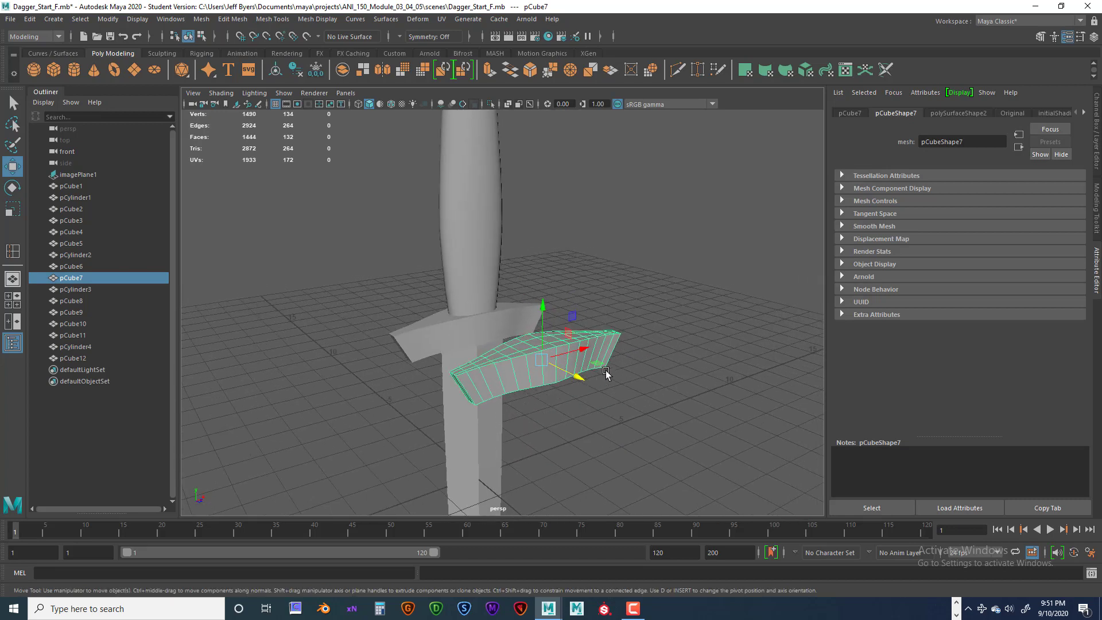
key(ctrl+a)
click(1082, 424)
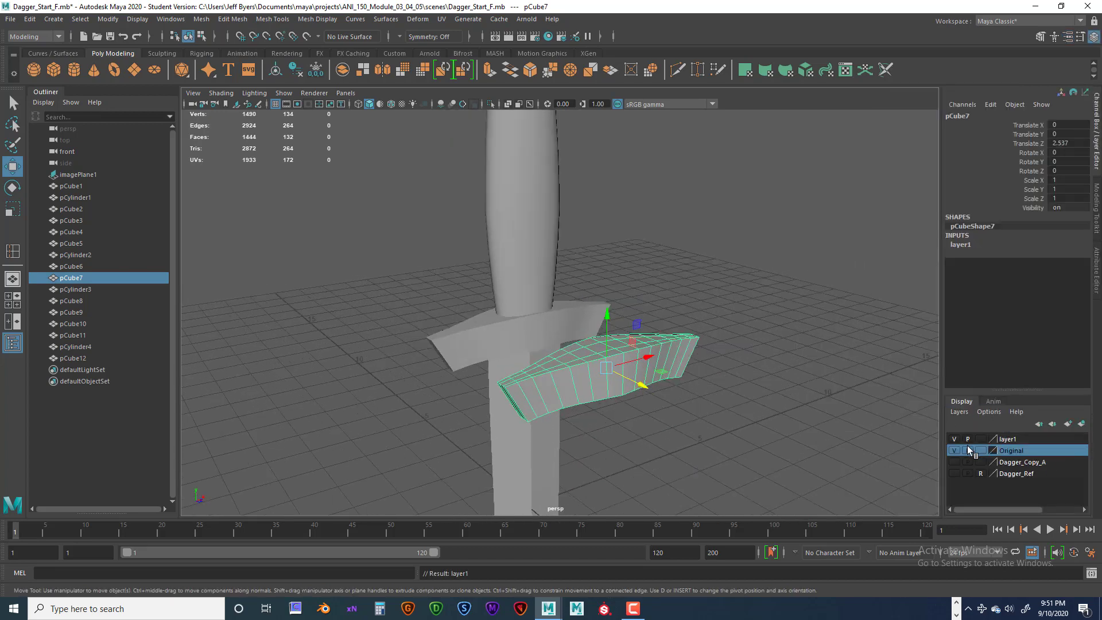
click(954, 439)
Step: Move the grip with the supporting loops about 4.7 units along Z, away from the older grip it overlaps
click(562, 325)
click(541, 285)
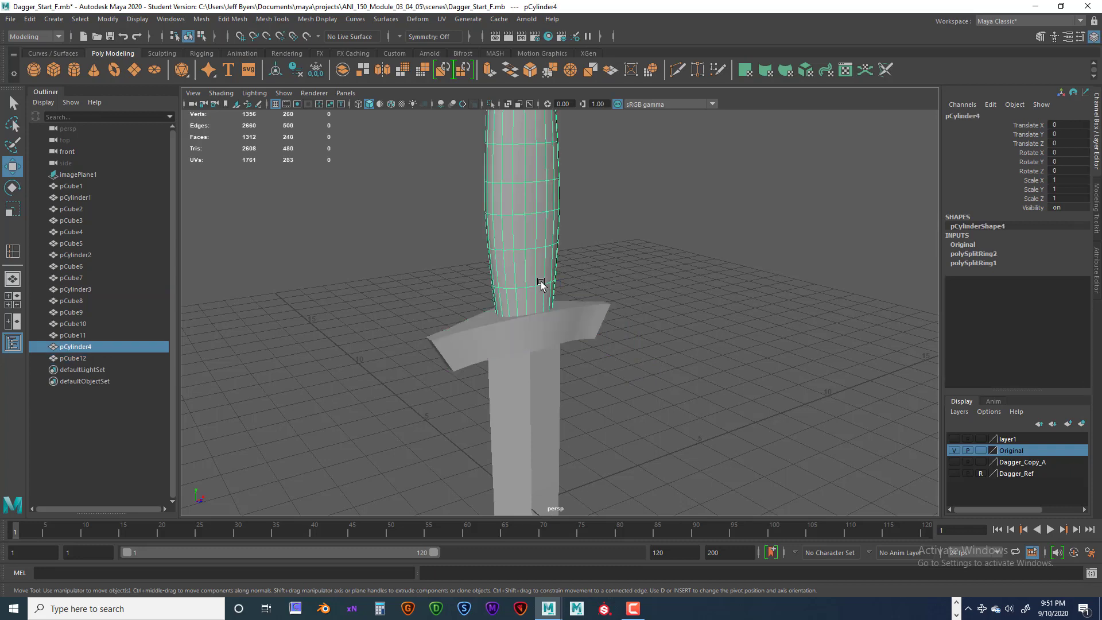
scroll(543, 267, down, 3)
alt+middle_drag(543, 267, 520, 339)
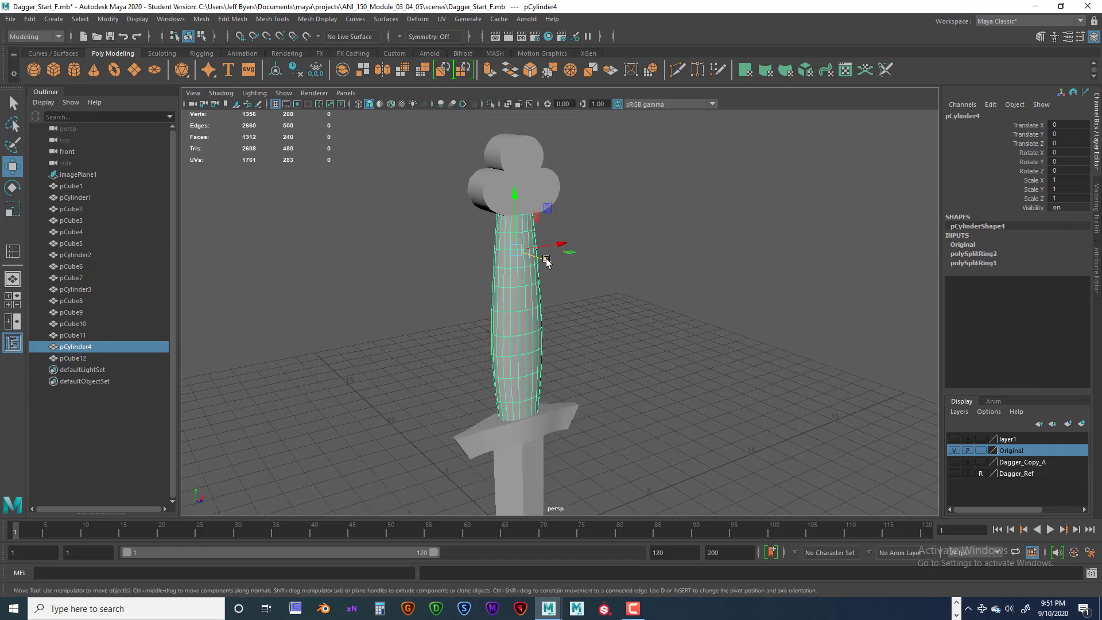
drag(547, 261, 671, 305)
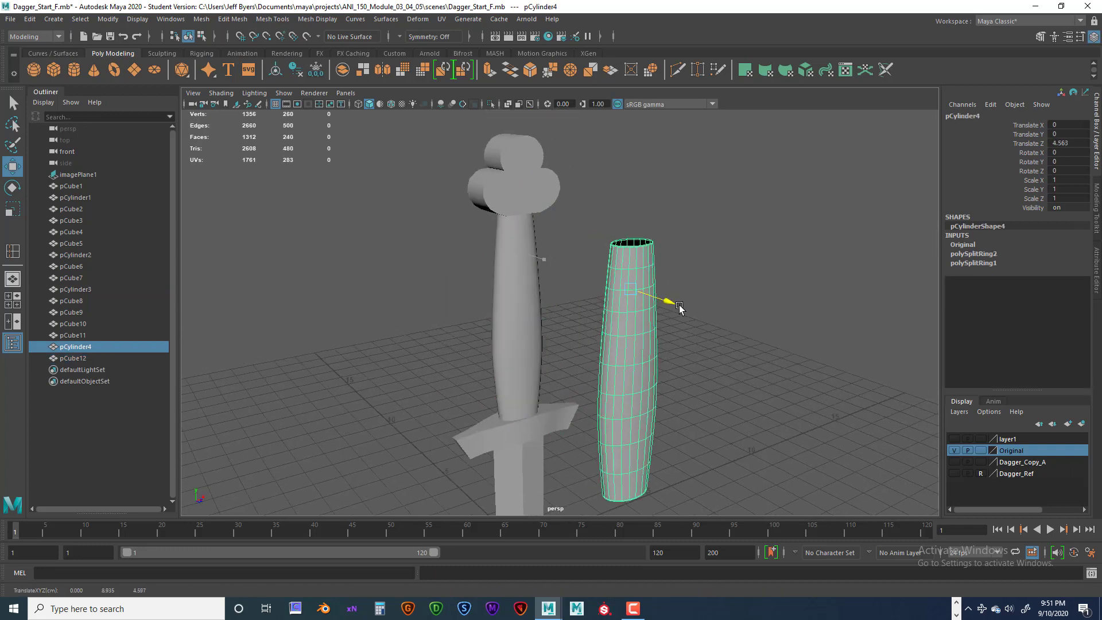
Step: Select the older grip still on the dagger and add it to the hidden layer1
click(528, 303)
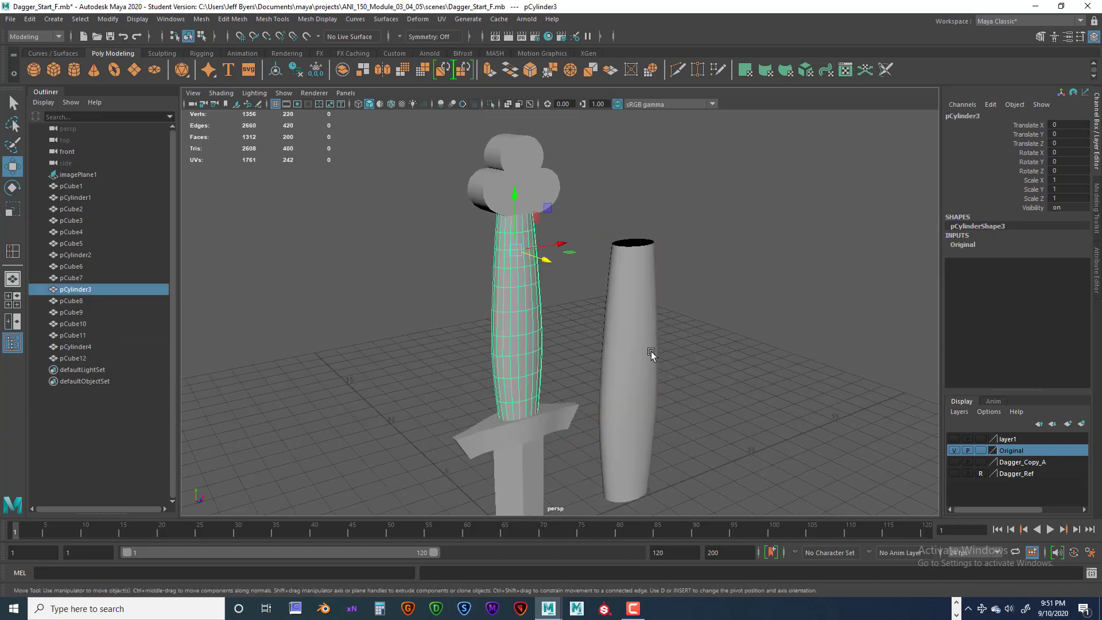
click(1004, 438)
right_click(1006, 438)
click(1003, 463)
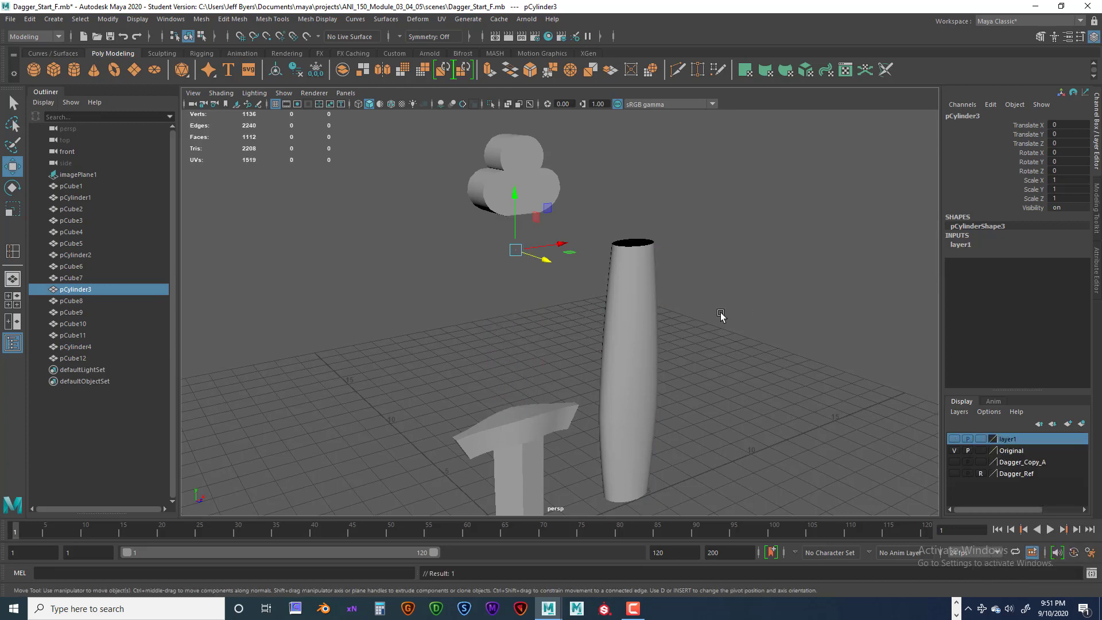
Step: Set the moved grip's Translate Z to 0
click(638, 317)
double_click(1079, 142)
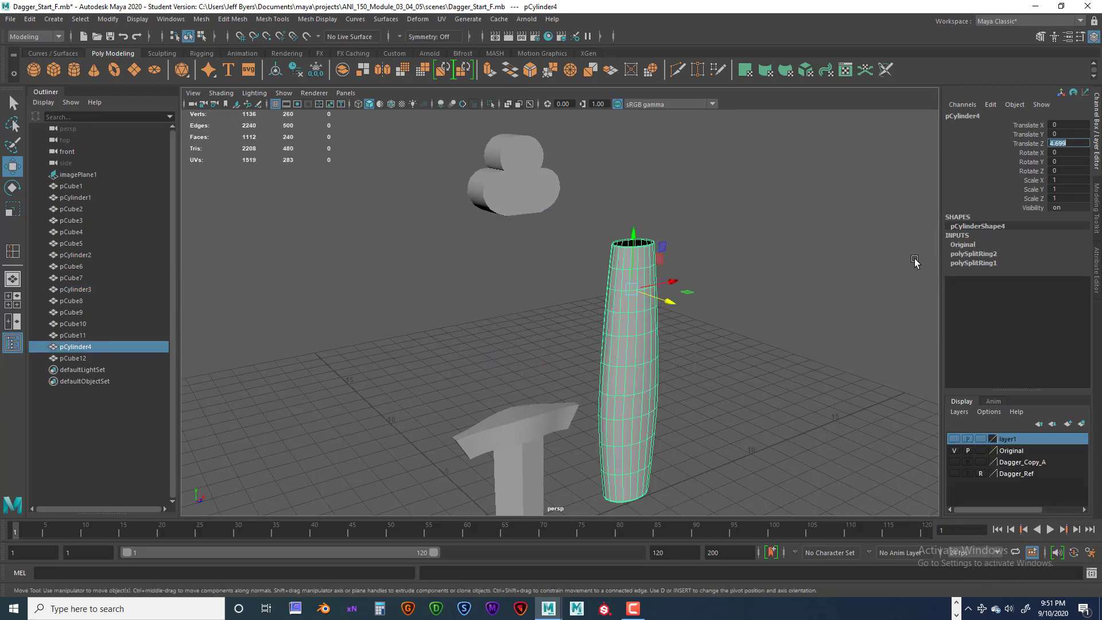
text(0)
key(Return)
Step: Move one of the two overlapping pommels about 4 units along Z, add it to the hidden layer1 and set its Translate Z to 0
click(495, 156)
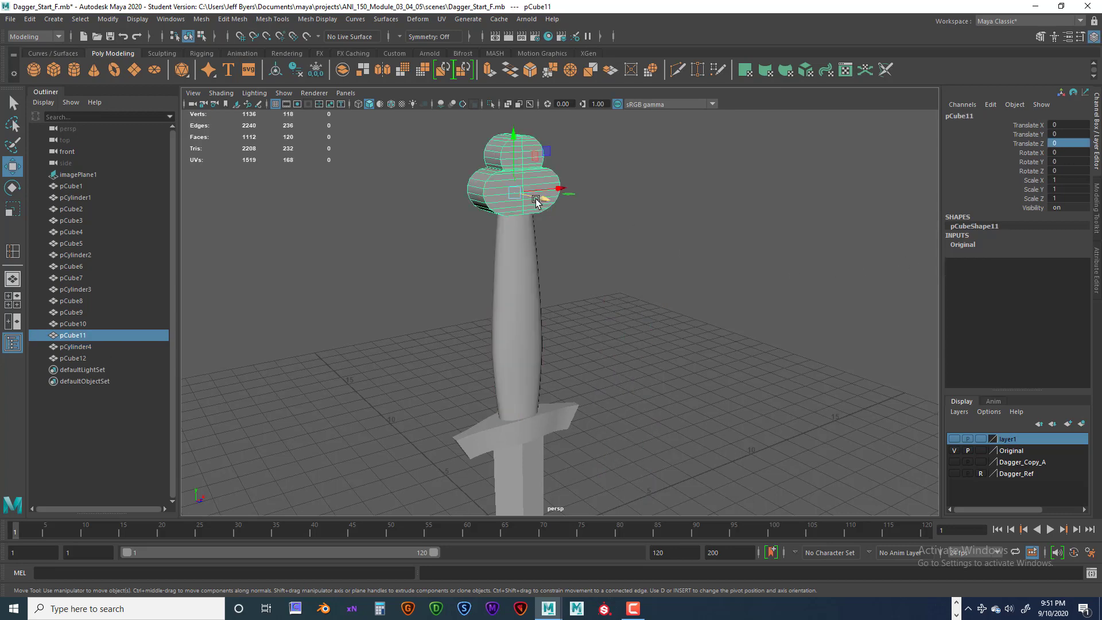
drag(540, 203, 653, 227)
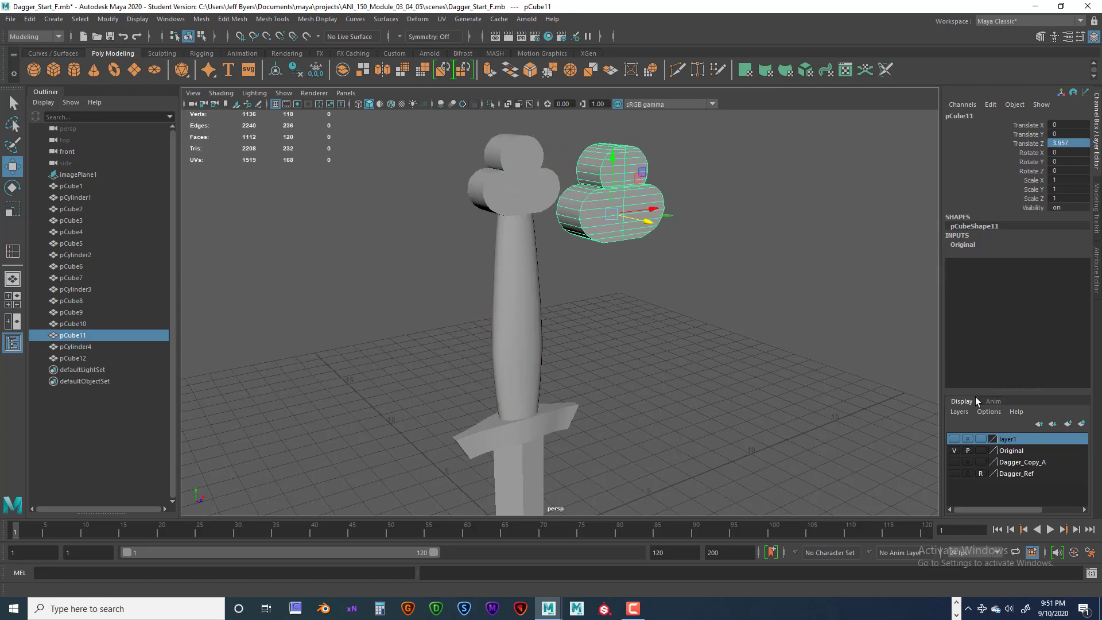
right_click(1015, 437)
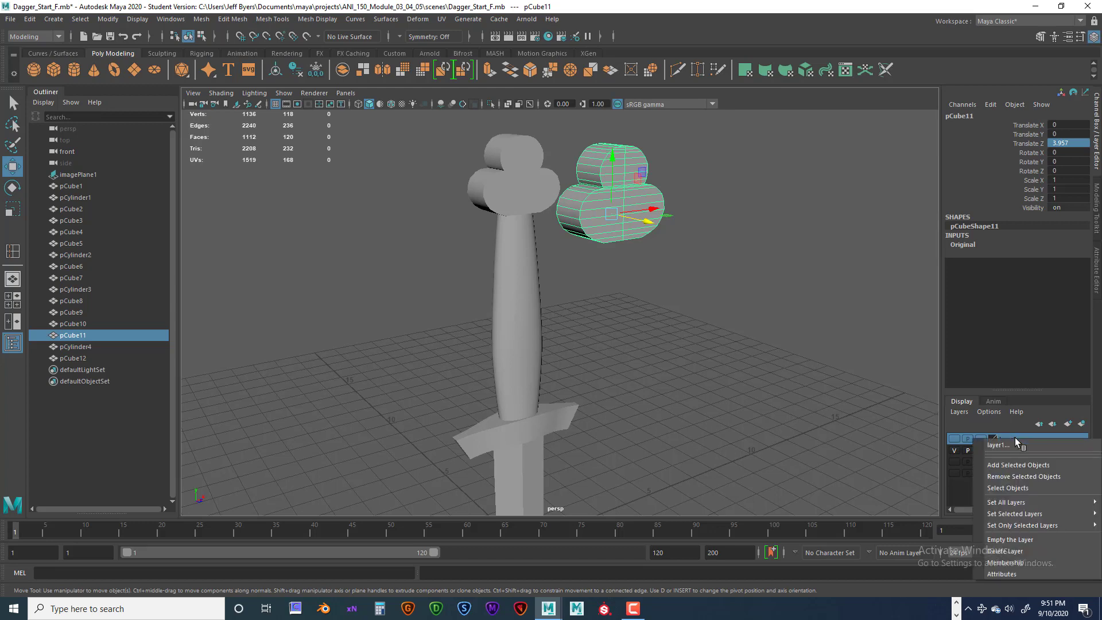
click(1008, 463)
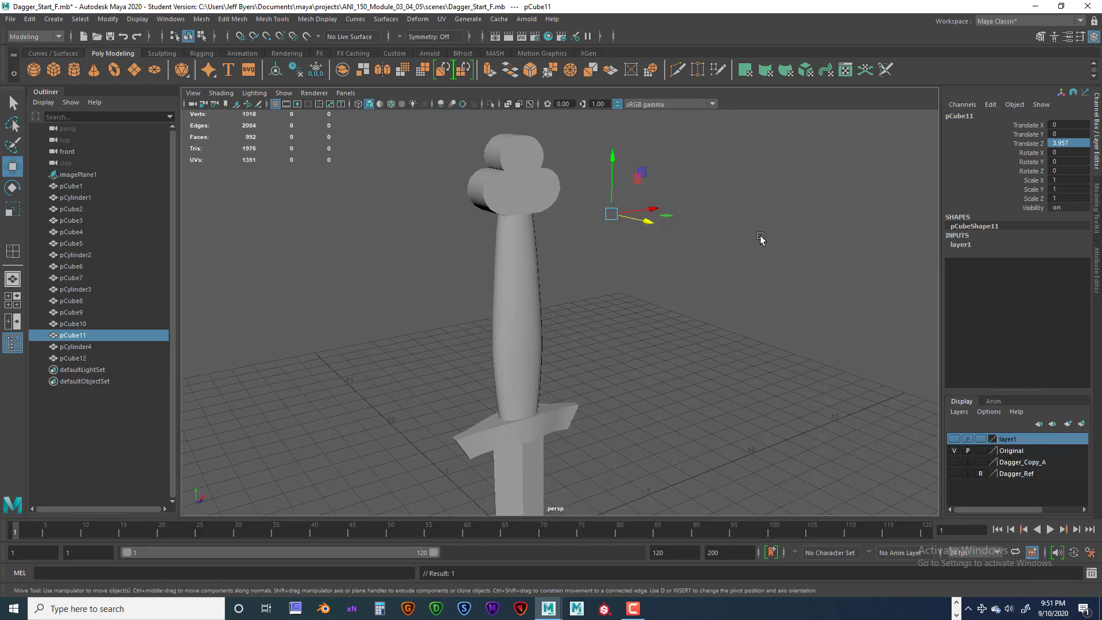
click(1056, 142)
text(0)
key(Return)
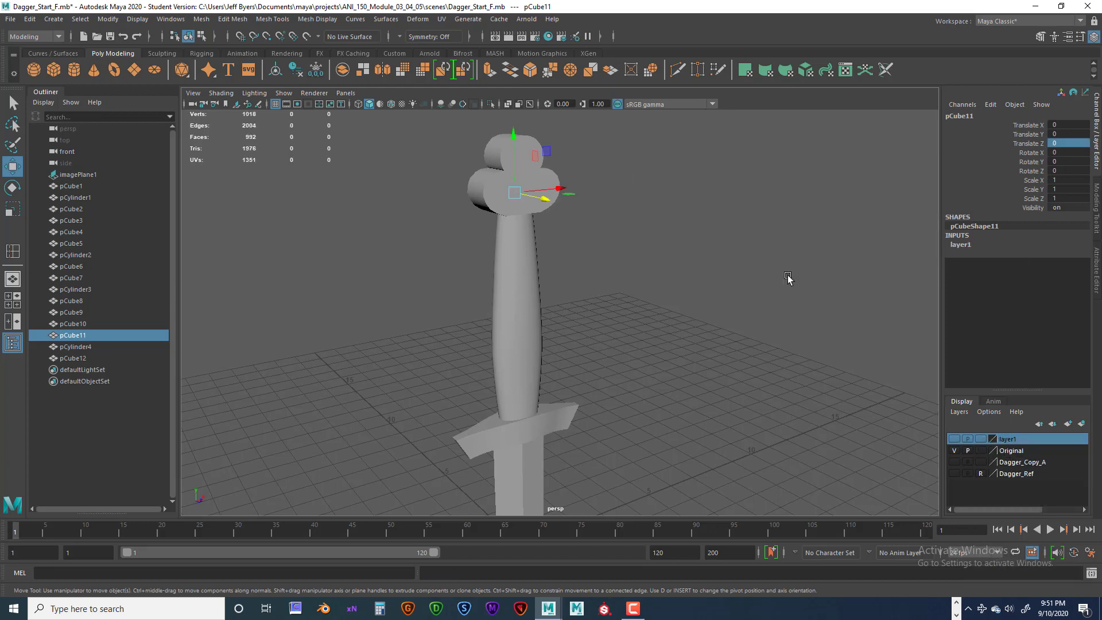
Step: Turn on smooth preview for the remaining grip and crossguard
click(523, 360)
alt+middle_drag(622, 397, 626, 316)
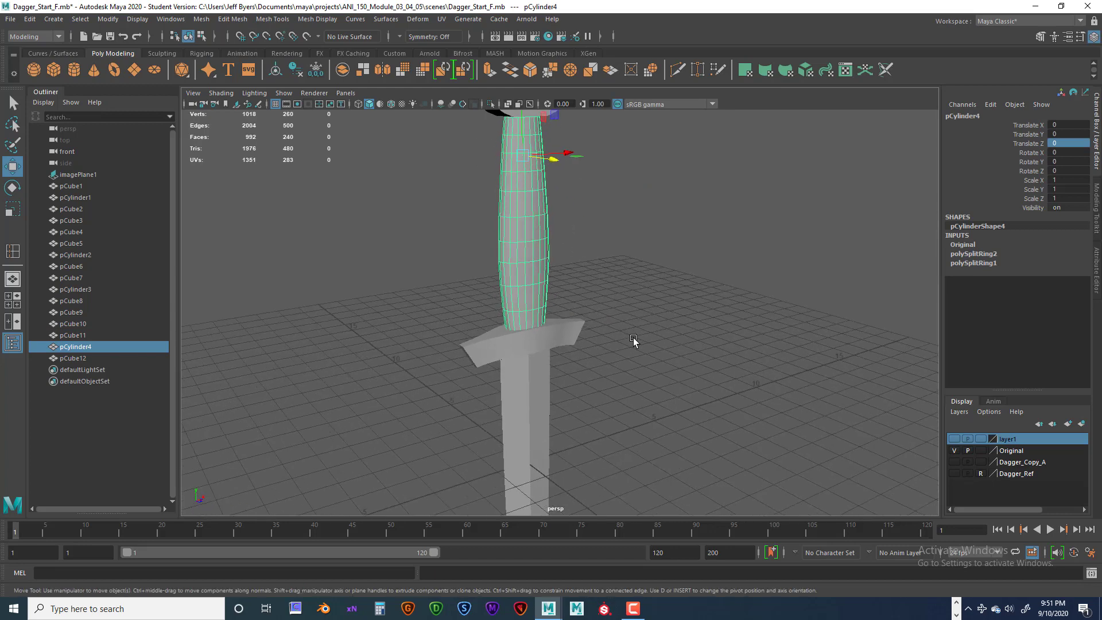
click(553, 339)
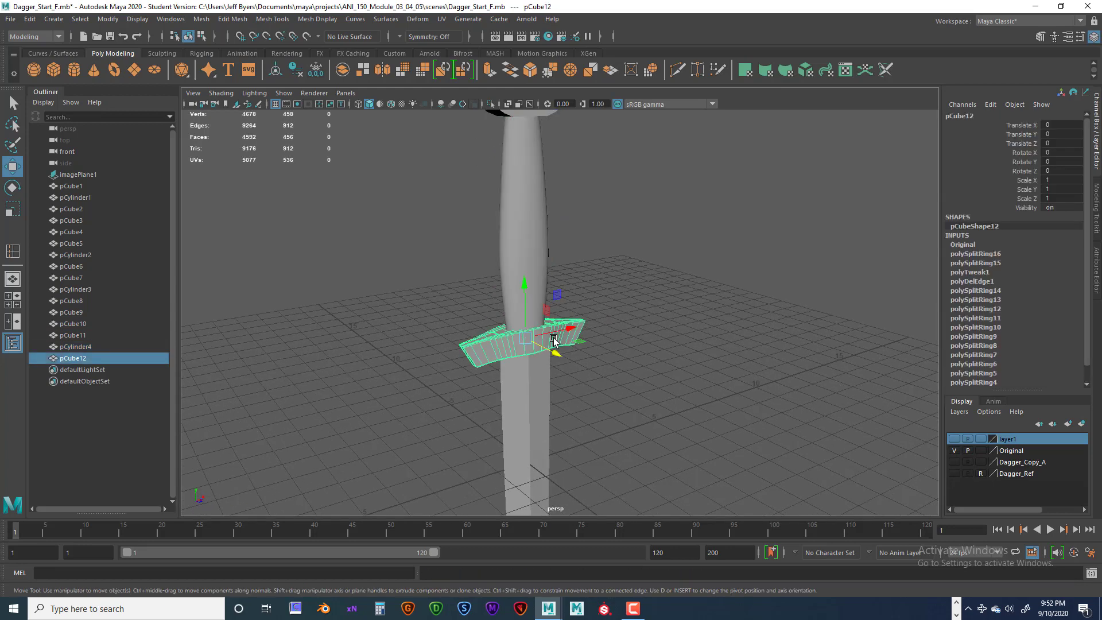
scroll(594, 347, up, 2)
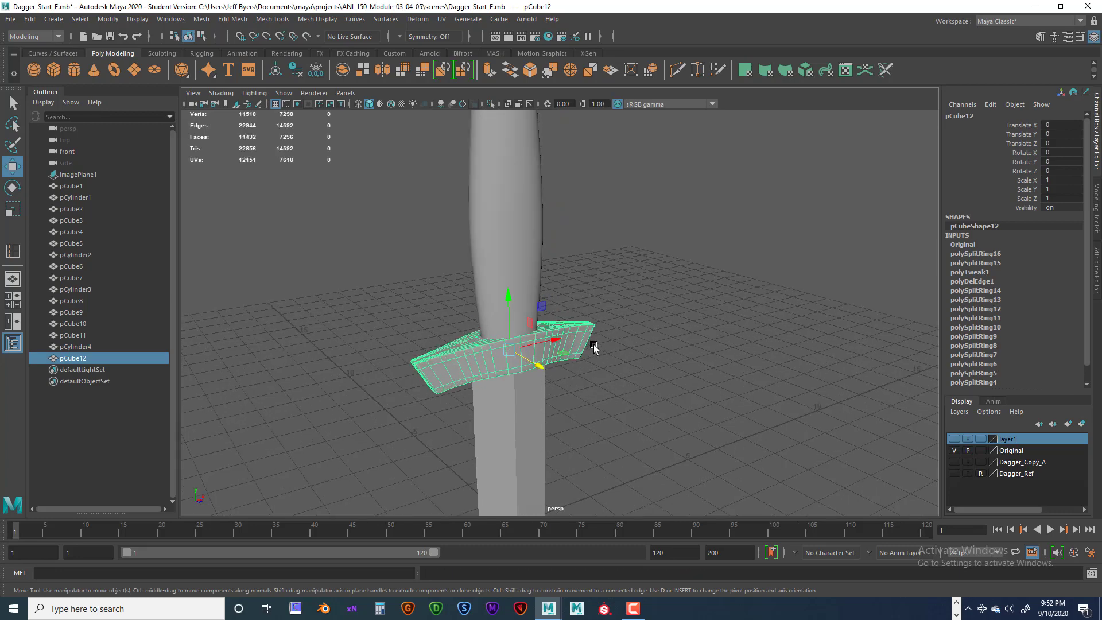
scroll(626, 343, up, 2)
click(631, 340)
Step: Inspect the smoothed hilt up to the pommel, and isolate the blade in the view
alt+drag(577, 355, 535, 350)
alt+middle_drag(534, 351, 561, 420)
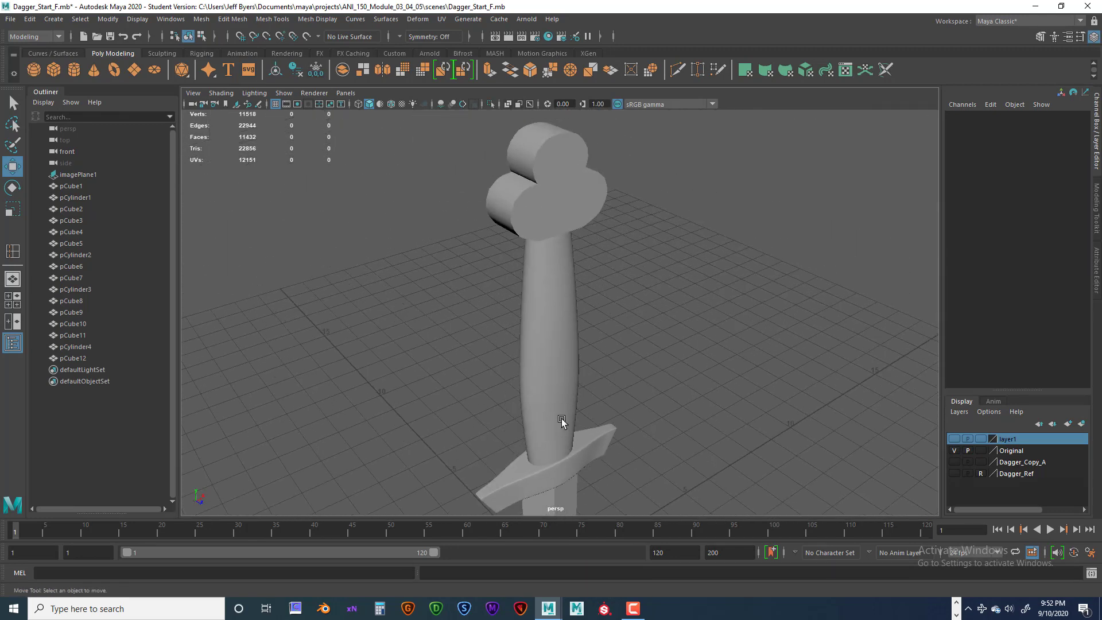
alt+drag(560, 420, 562, 396)
alt+middle_drag(562, 396, 581, 458)
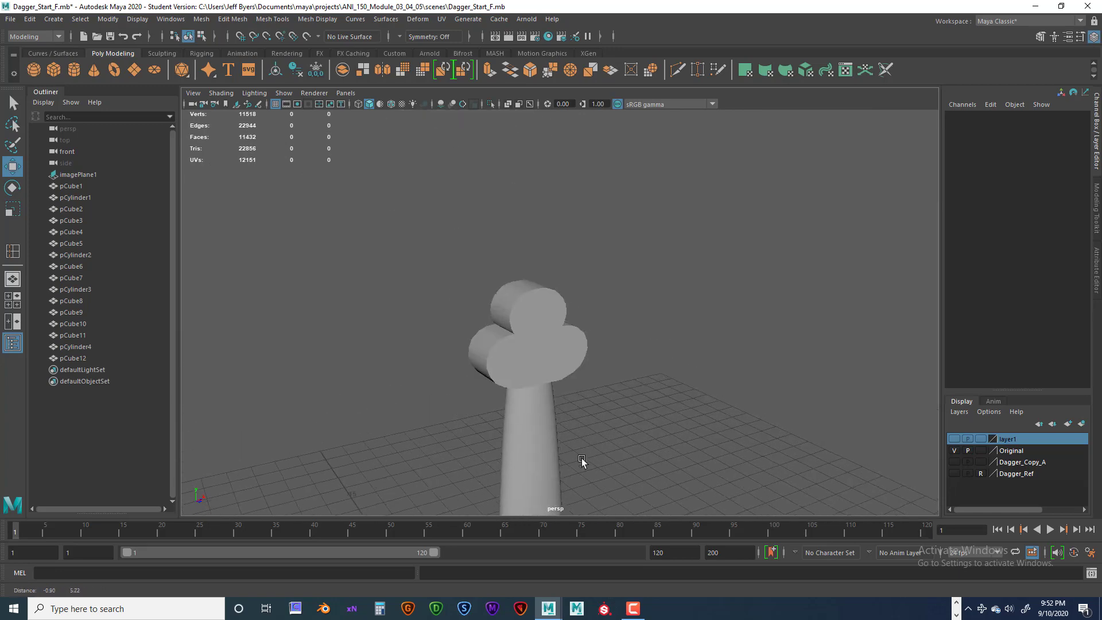
alt+drag(564, 244, 577, 354)
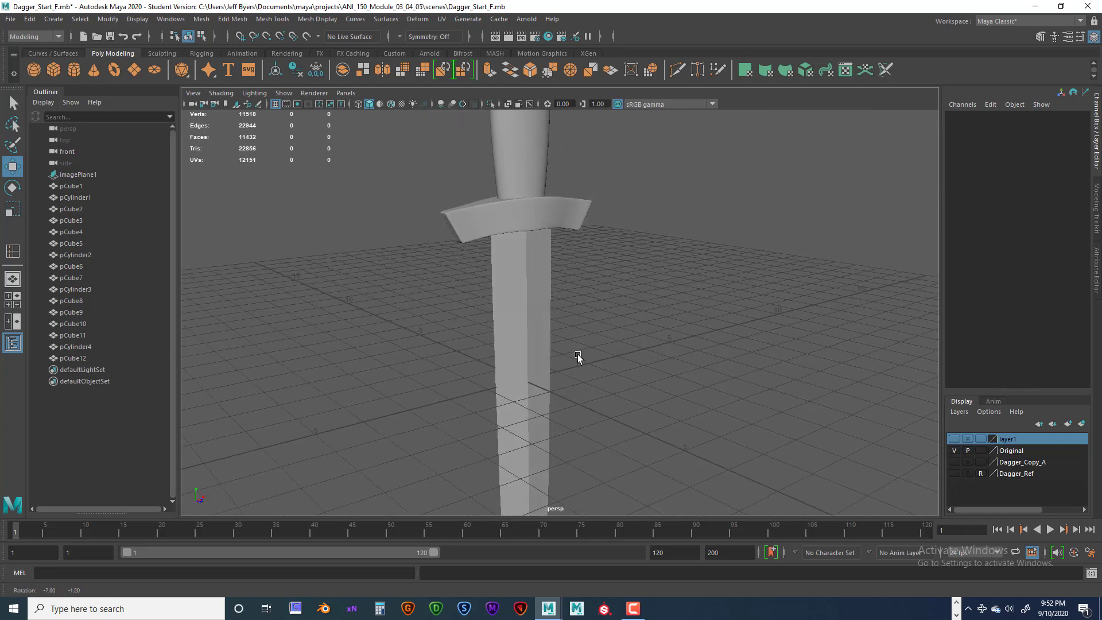
click(528, 339)
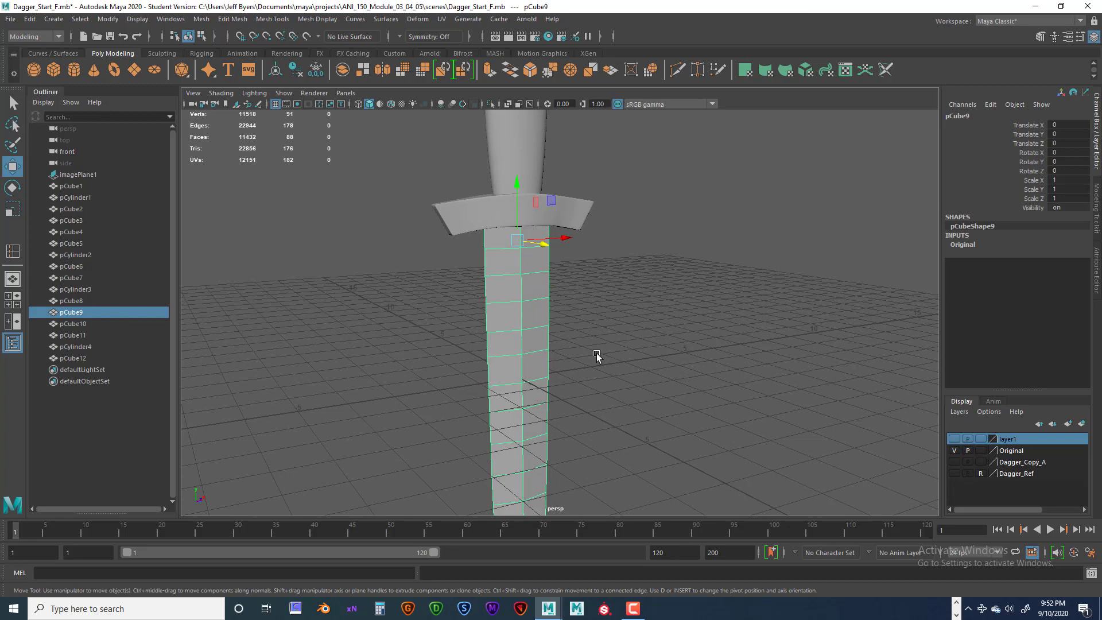
key(ctrl+1)
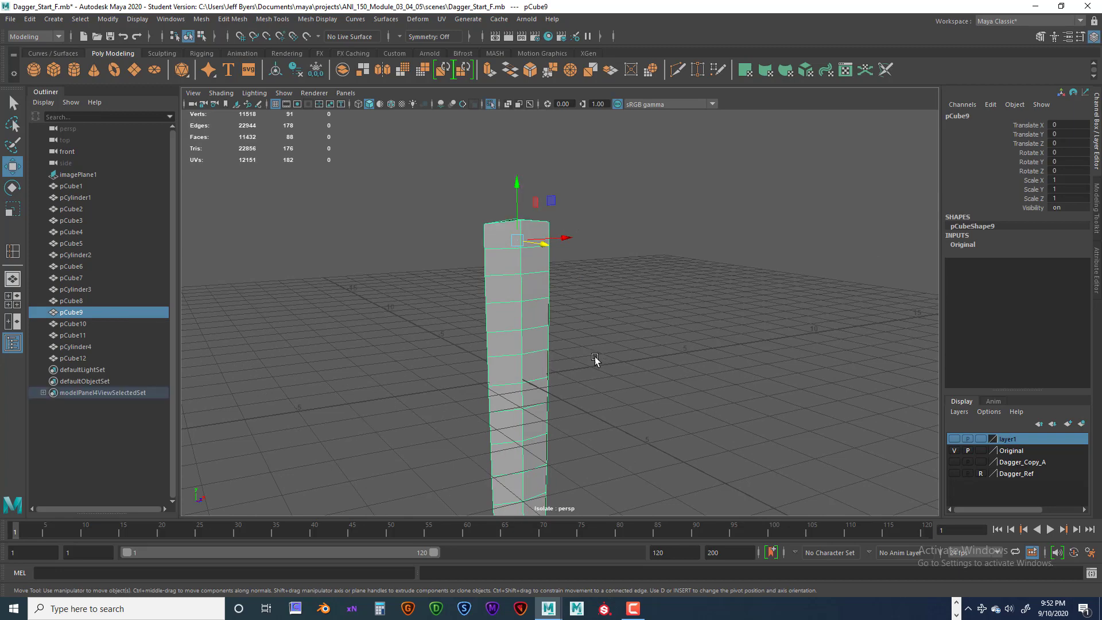
Step: Compare the blade's smoothed and unsmoothed shapes from several angles and examine its open upper end up close
alt+drag(595, 357, 545, 405)
alt+drag(537, 344, 529, 258)
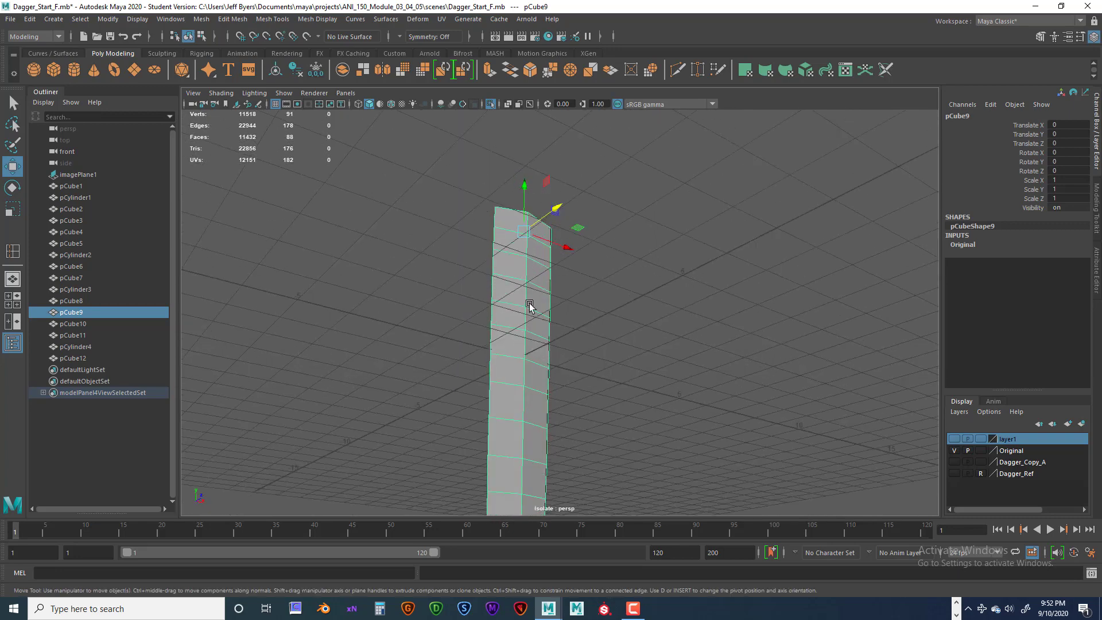
alt+drag(528, 308, 539, 278)
mouse_move(536, 339)
alt+mouse_down()
mouse_move(522, 278)
mouse_move(522, 361)
mouse_move(482, 361)
mouse_move(543, 373)
mouse_move(539, 383)
alt+mouse_up()
key(3)
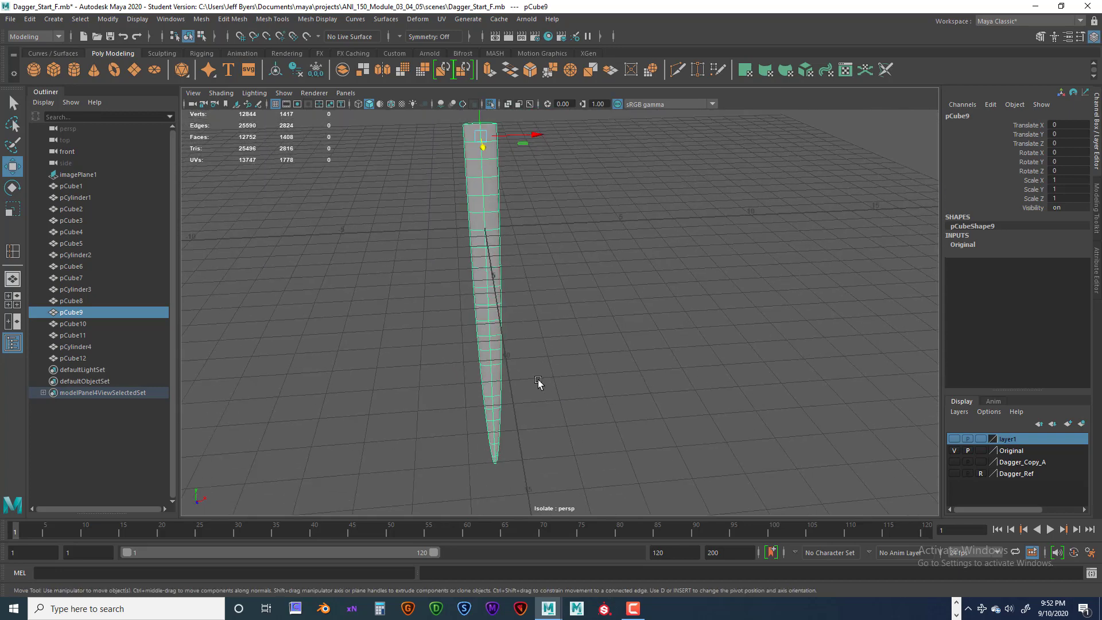
key(1)
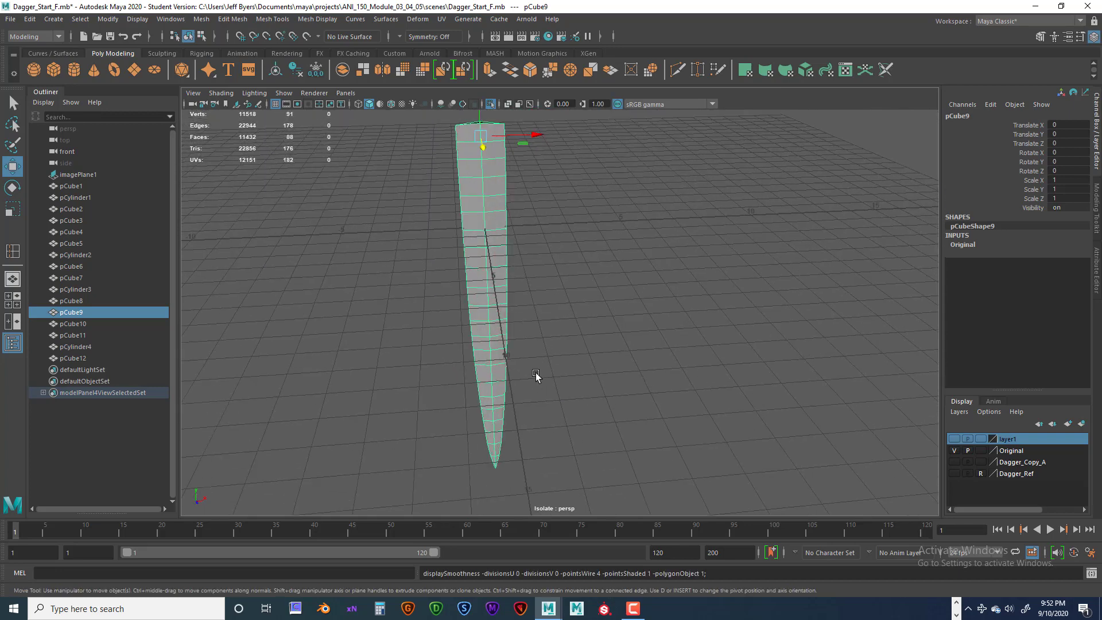
key(3)
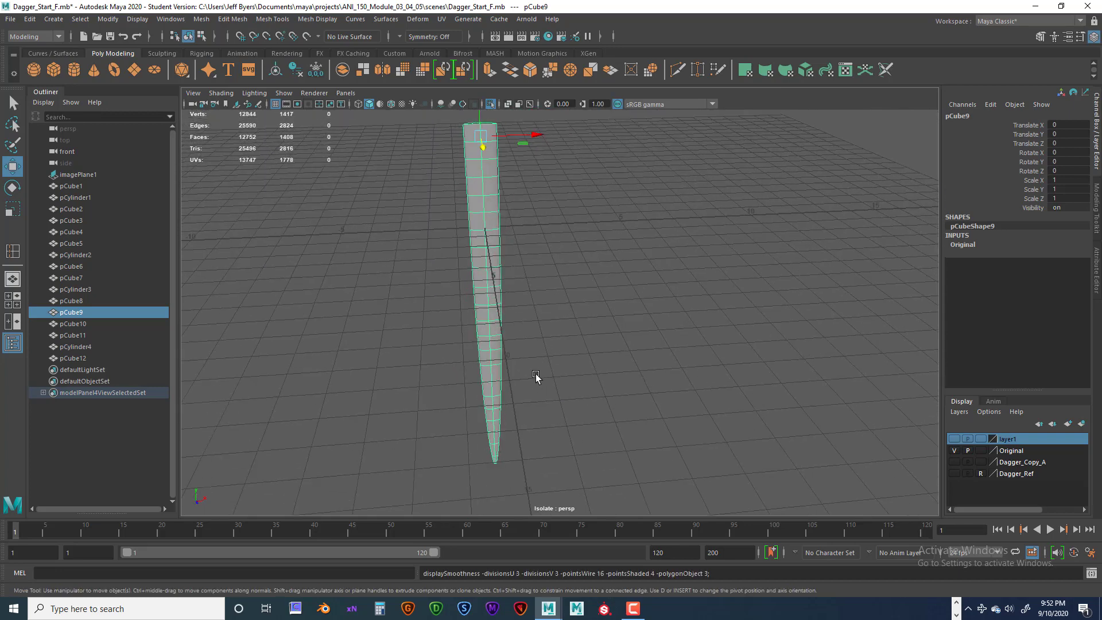
key(1)
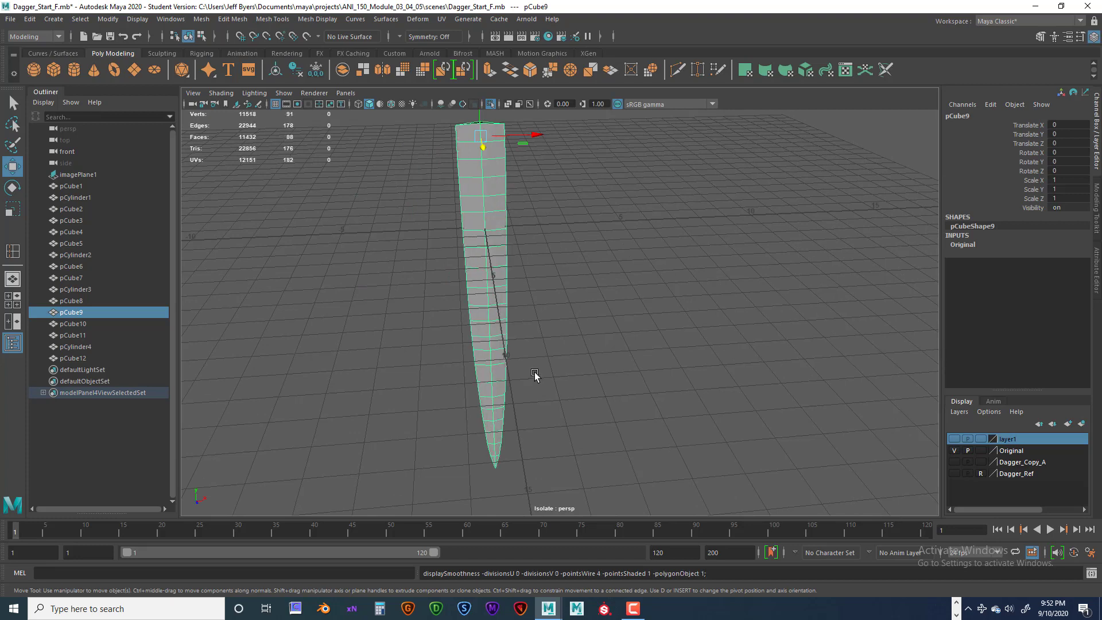
key(3)
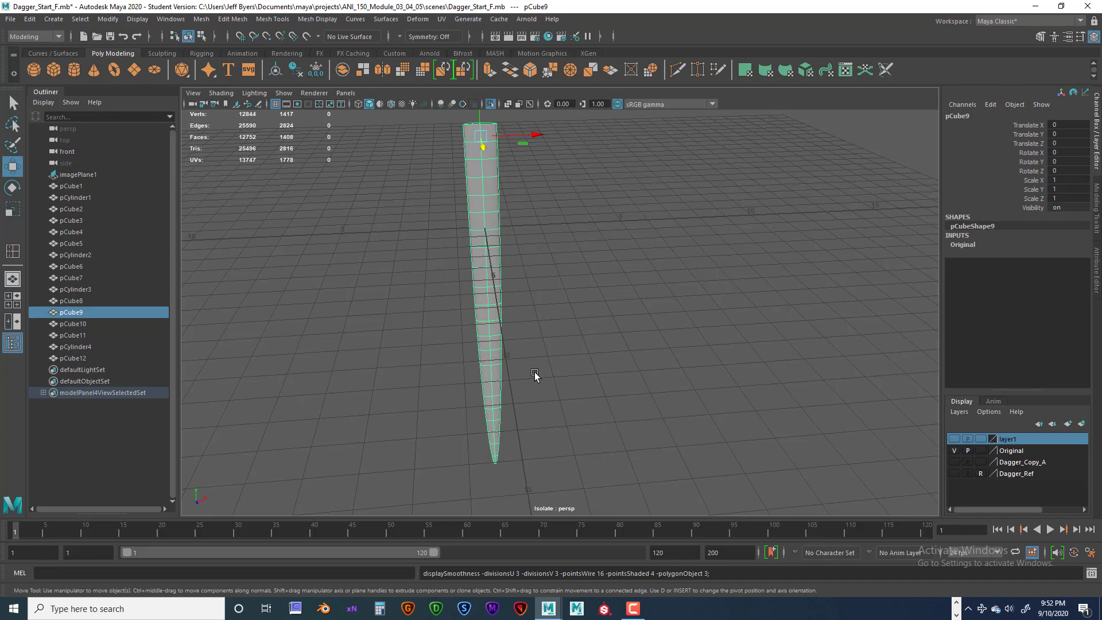
key(1)
scroll(535, 374, up, 5)
alt+middle_drag(488, 308, 519, 415)
alt+drag(519, 415, 468, 398)
scroll(506, 407, up, 4)
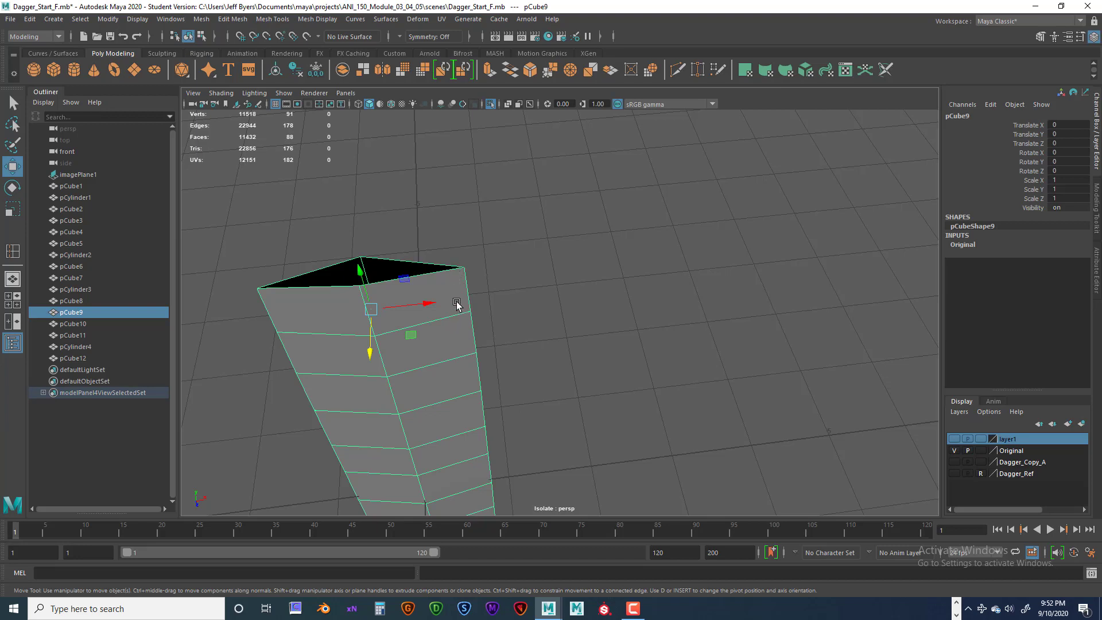
Step: Insert a supporting edge loop close to each of the blade's two sharp side edges
shift+right_drag(457, 303, 395, 326)
drag(457, 272, 463, 271)
alt+drag(339, 305, 390, 293)
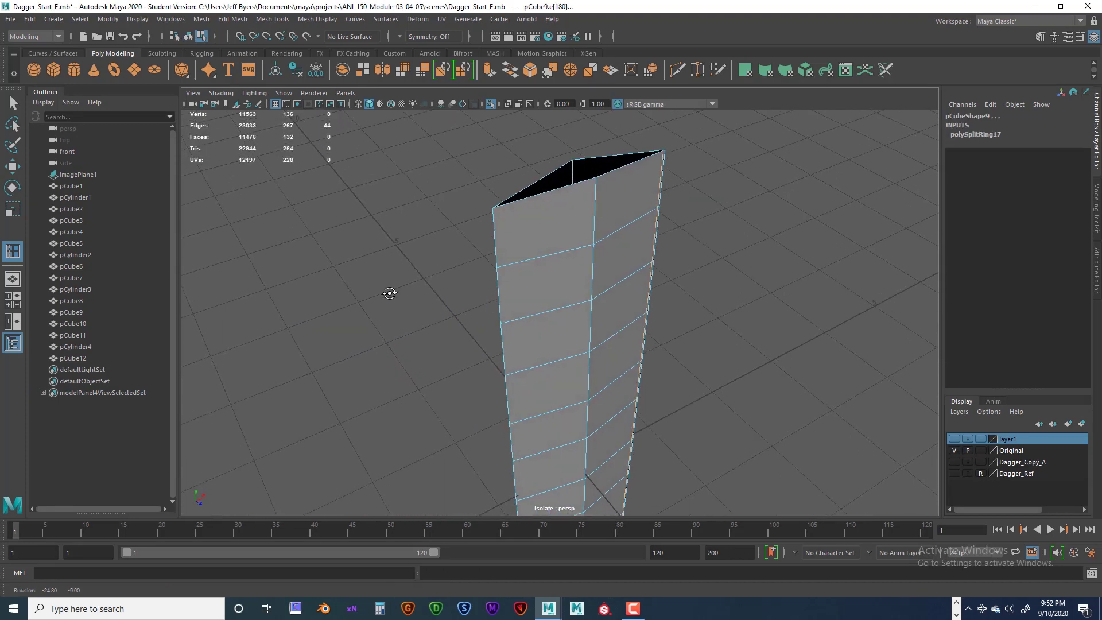
click(498, 214)
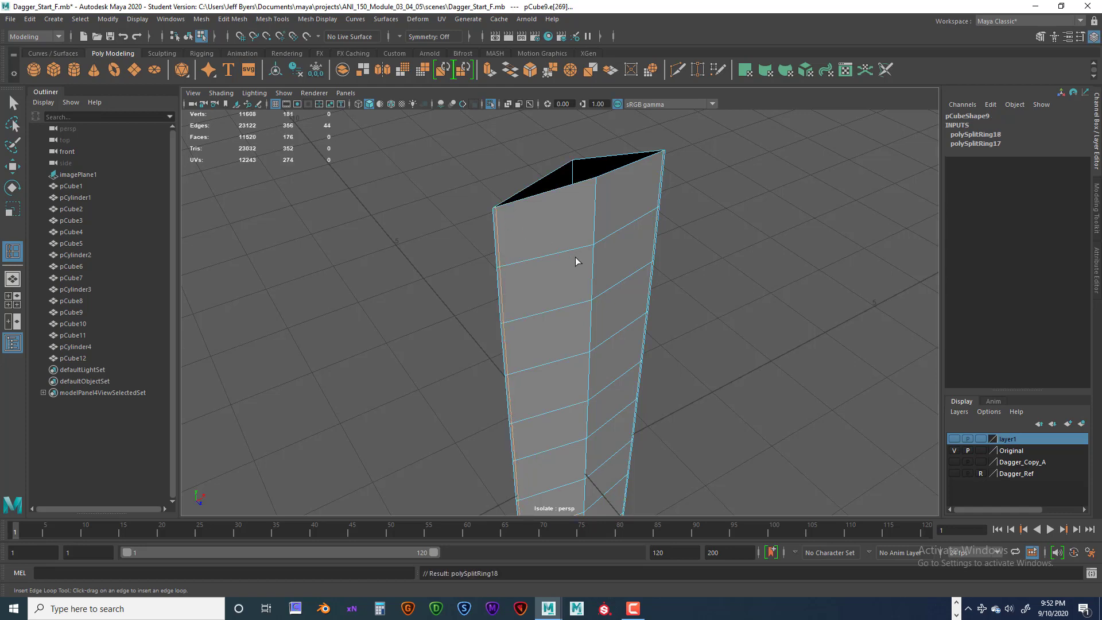
Step: Inspect the new edge loops down to the blade's tip, and preview the blade smoothed from tip to upper end
alt+drag(576, 261, 550, 322)
alt+middle_drag(549, 322, 558, 174)
alt+middle_drag(519, 338, 534, 180)
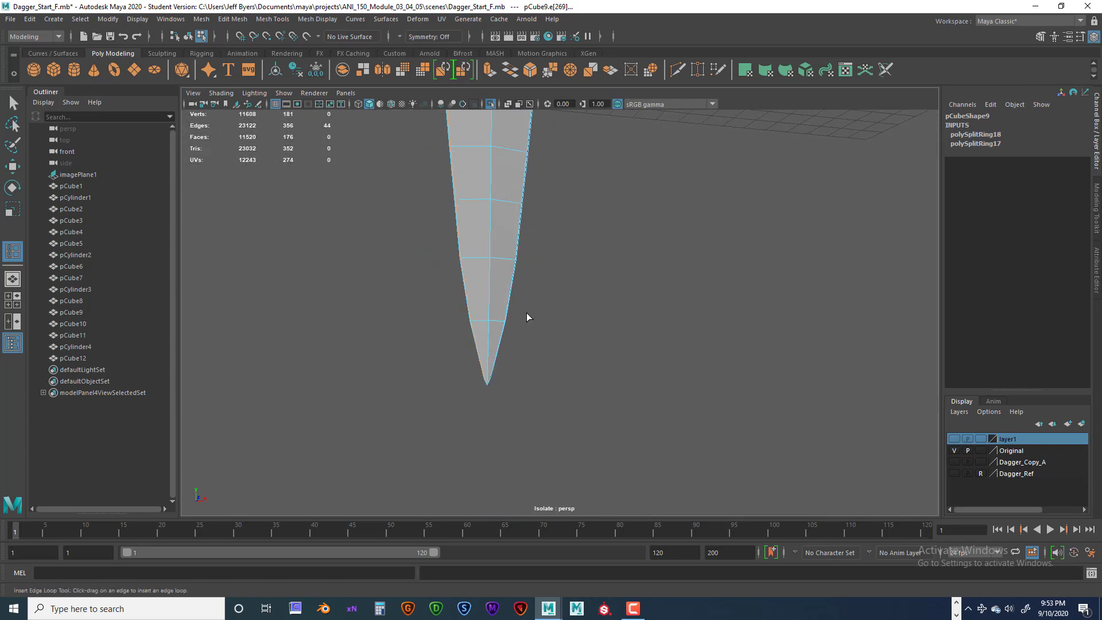
scroll(525, 313, up, 3)
alt+drag(528, 316, 584, 294)
scroll(512, 292, up, 5)
scroll(585, 295, up, 2)
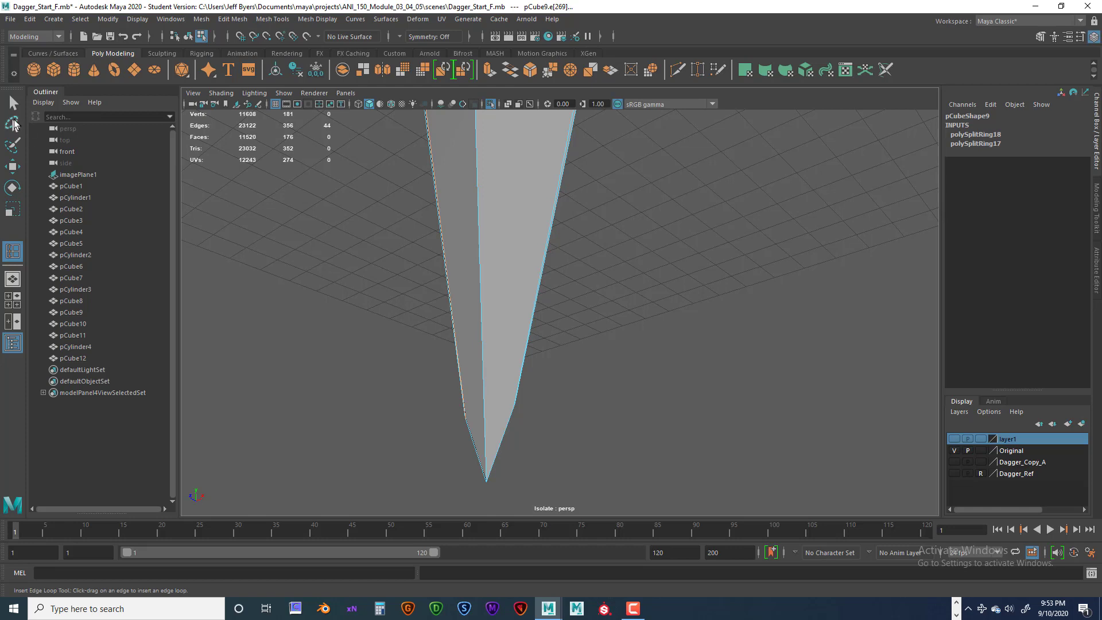
click(11, 103)
right_click(491, 294)
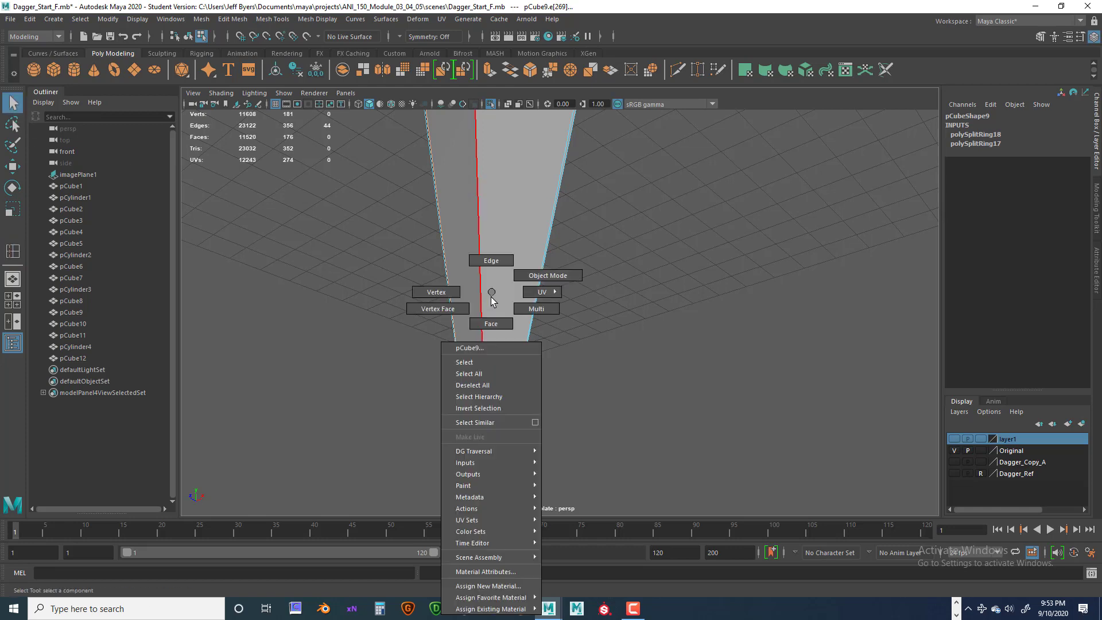
click(481, 362)
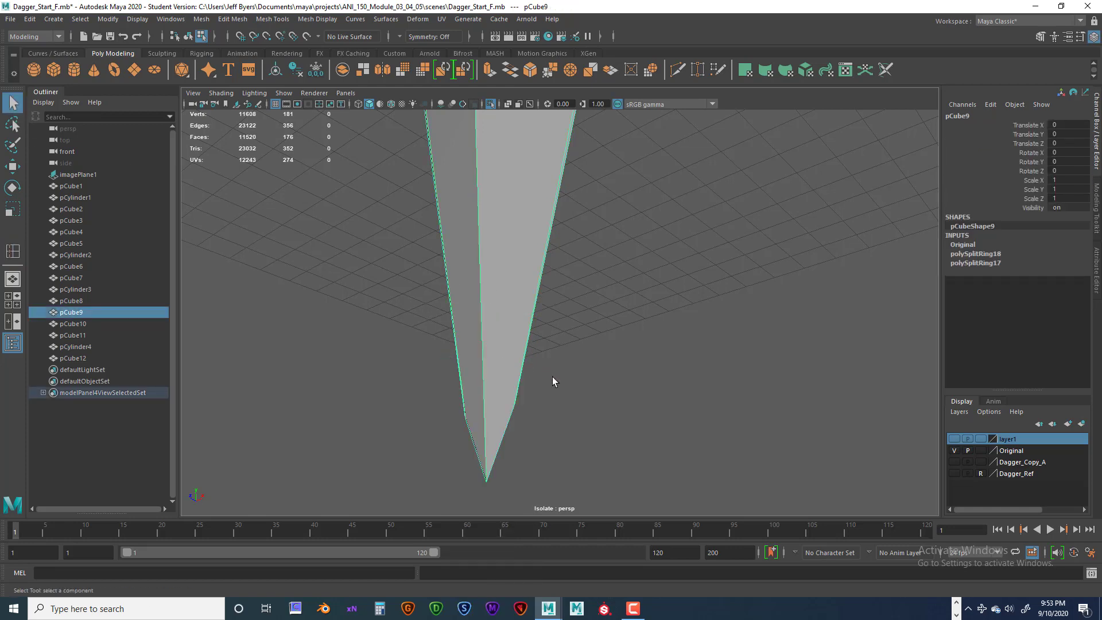
key(3)
alt+drag(562, 337, 605, 283)
alt+middle_drag(585, 258, 563, 356)
alt+middle_drag(574, 212, 547, 358)
alt+right_drag(547, 357, 570, 362)
alt+drag(570, 362, 598, 417)
Step: Compare the blade's smoothed and unsmoothed shapes at its open upper end
key(1)
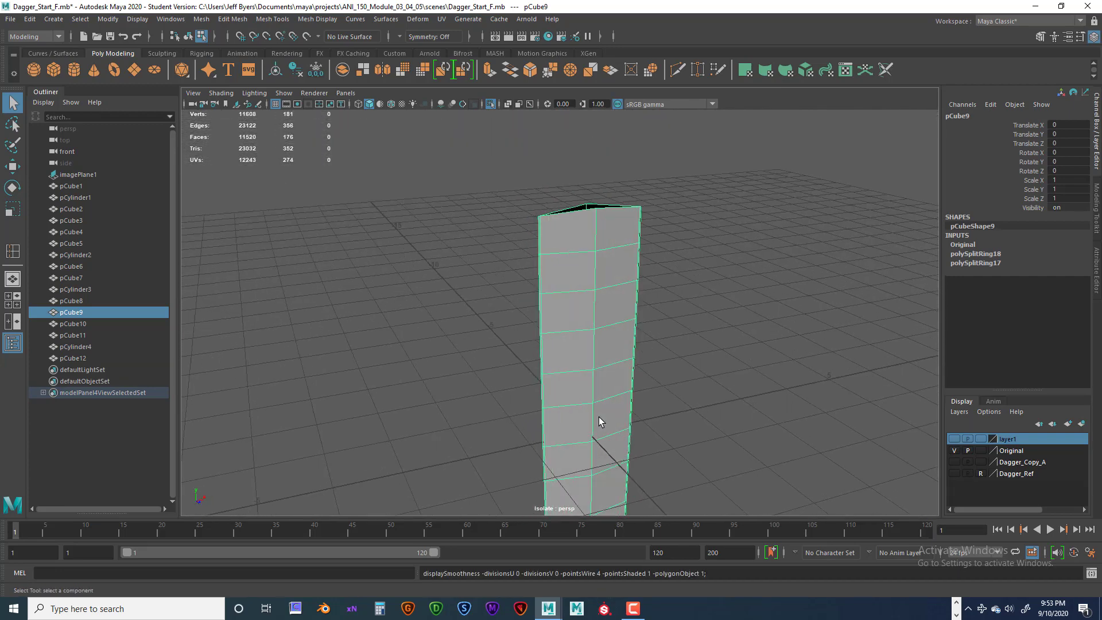
key(3)
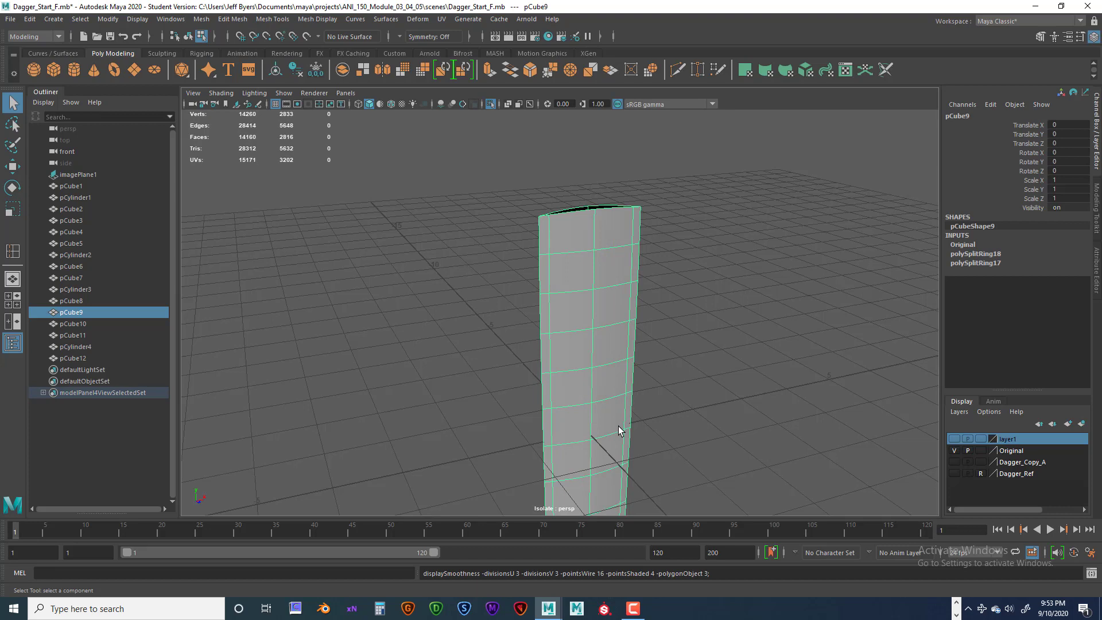
key(1)
key(3)
key(1)
key(3)
key(1)
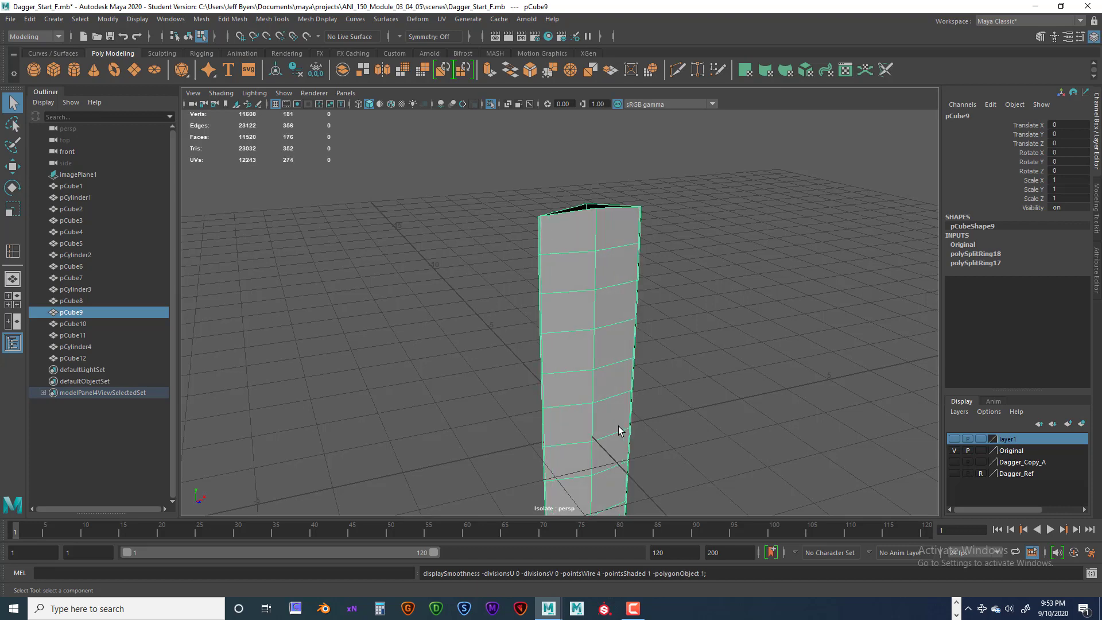
key(3)
key(1)
key(3)
key(1)
Step: Insert a horizontal supporting edge loop just below the blade's open upper rim
alt+drag(619, 430, 585, 413)
alt+drag(601, 332, 593, 345)
shift+right_drag(606, 362, 549, 323)
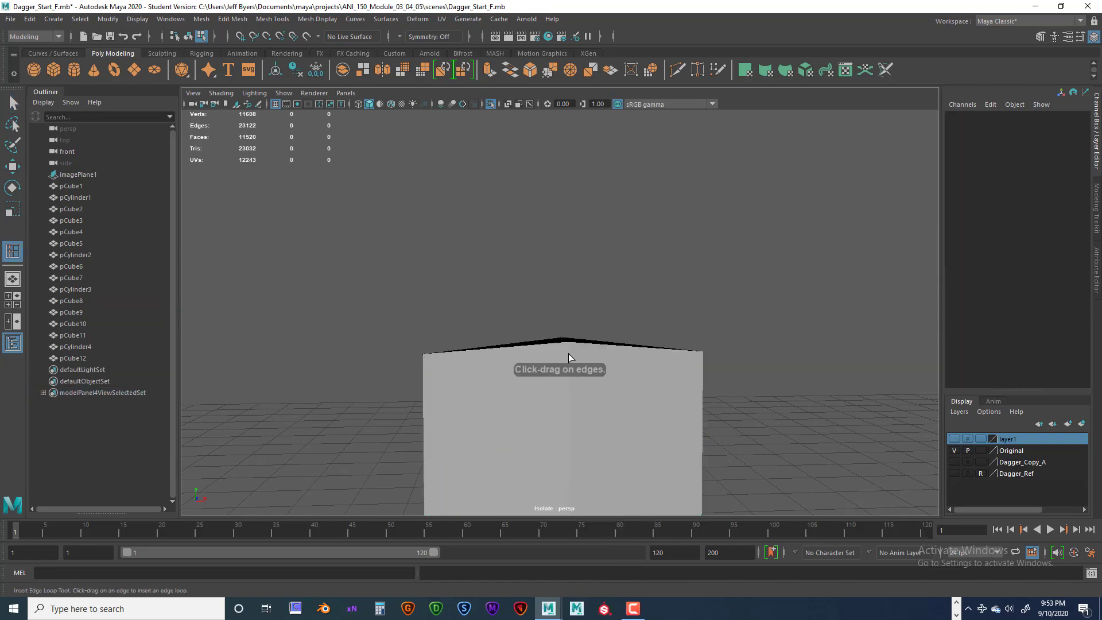
click(568, 351)
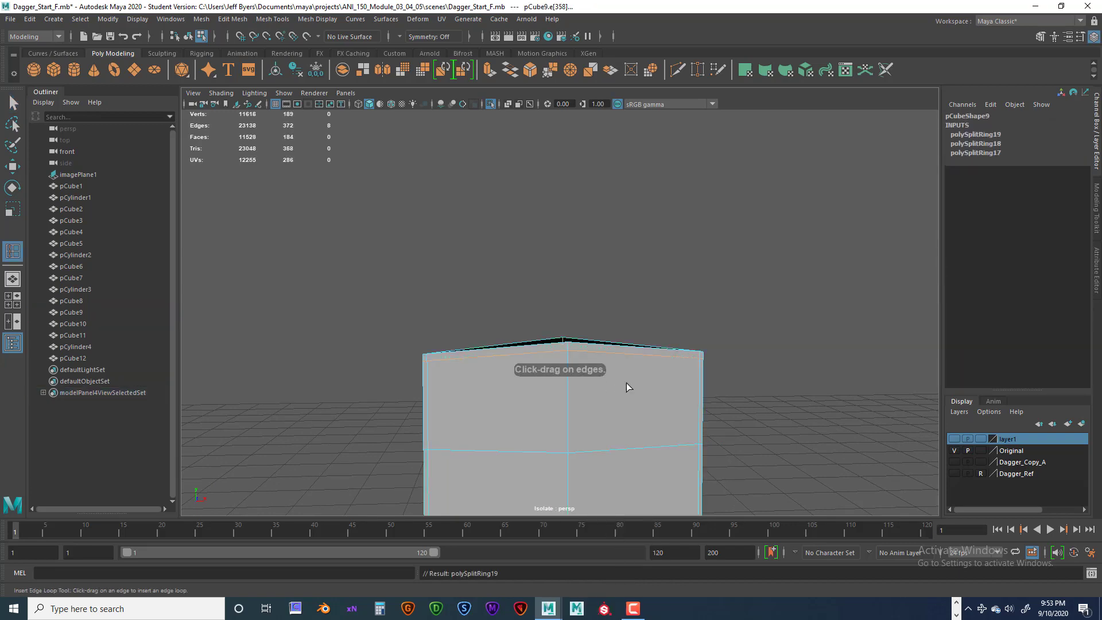
mouse_move(574, 384)
alt+mouse_down()
mouse_move(627, 404)
mouse_move(589, 389)
alt+mouse_up()
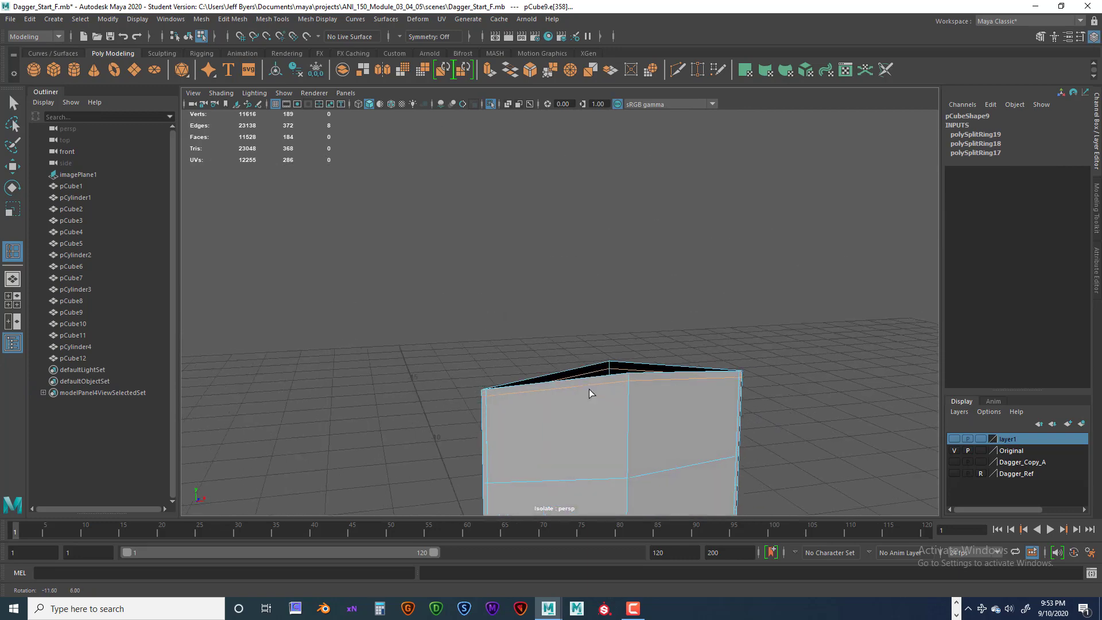
Step: Check the smoothed blade at its upper rim and at its tip
key(3)
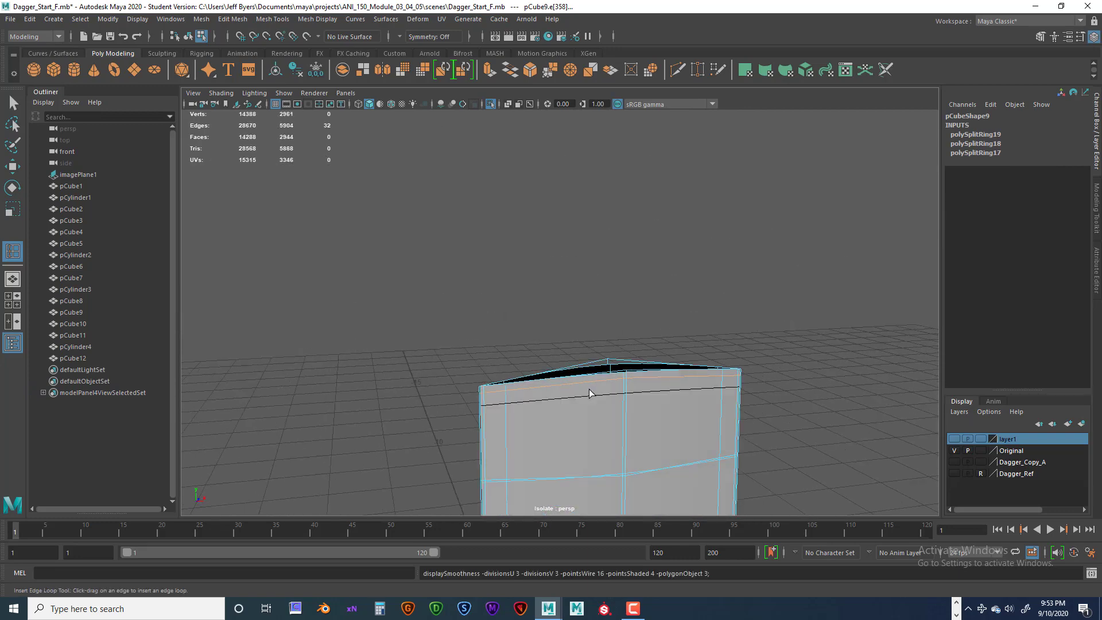
key(1)
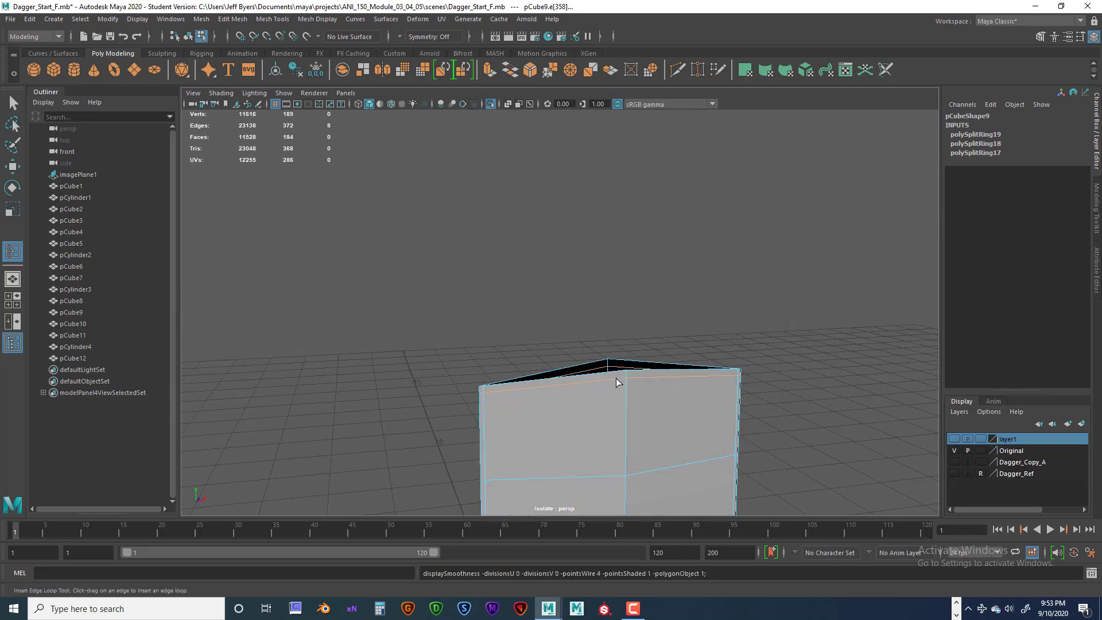
right_drag(615, 378, 601, 363)
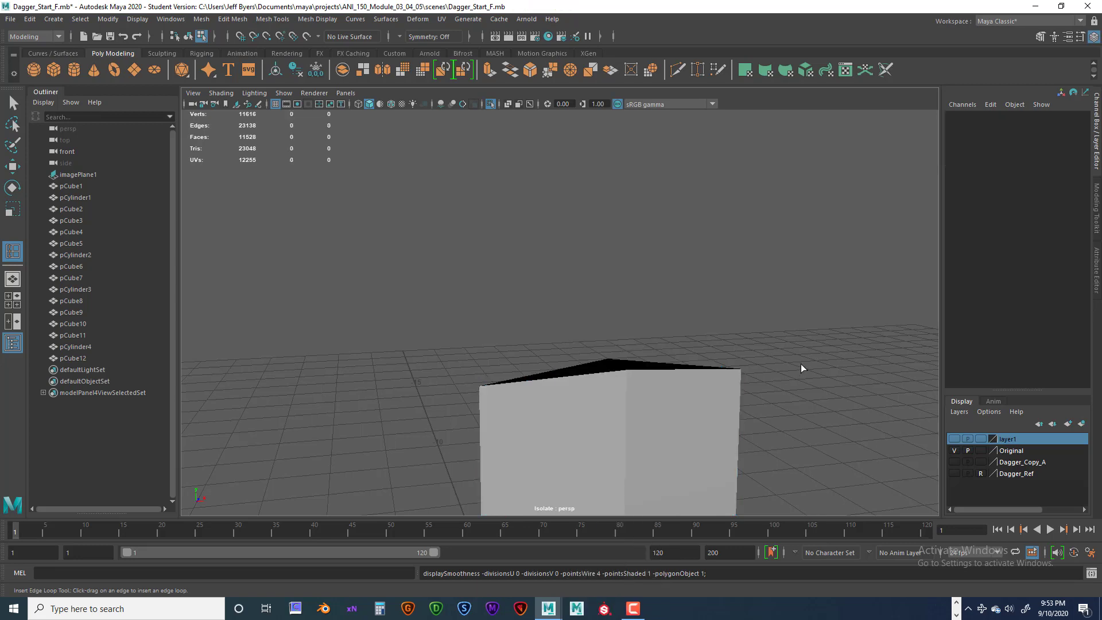
click(671, 391)
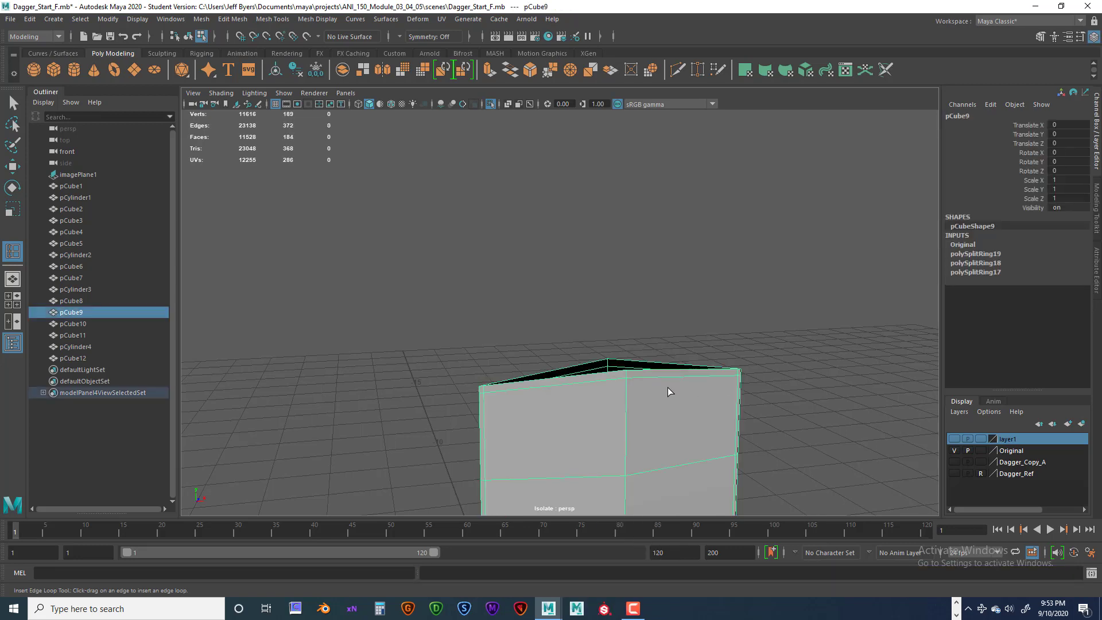
key(ctrl+z)
key(3)
click(12, 102)
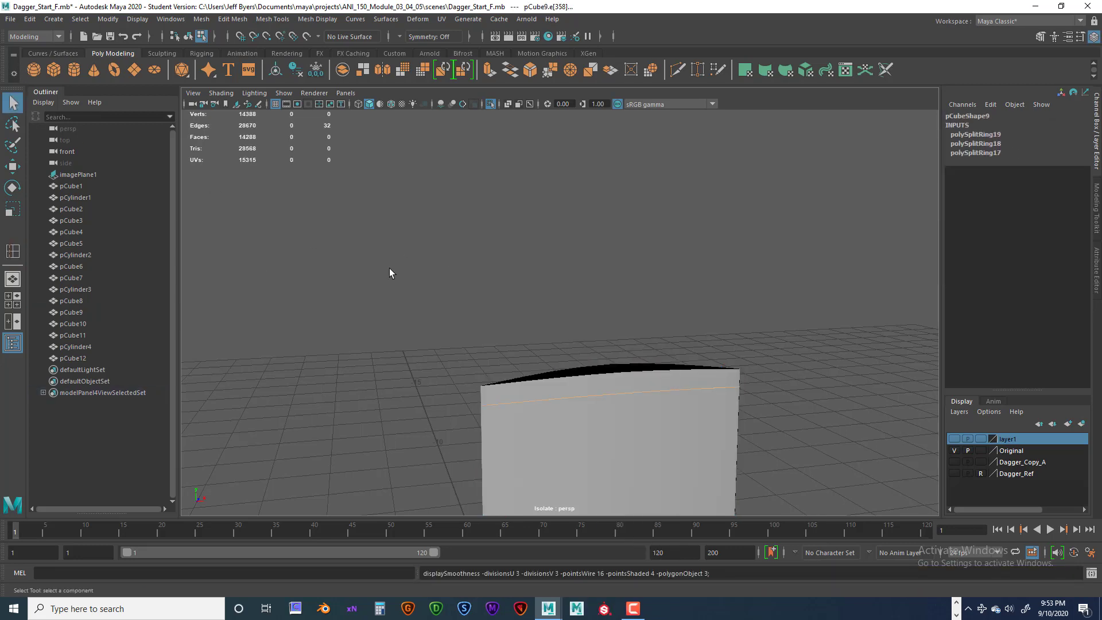
click(389, 267)
alt+drag(649, 321, 588, 359)
alt+middle_drag(588, 359, 578, 341)
alt+drag(578, 342, 516, 348)
scroll(515, 312, up, 3)
click(492, 337)
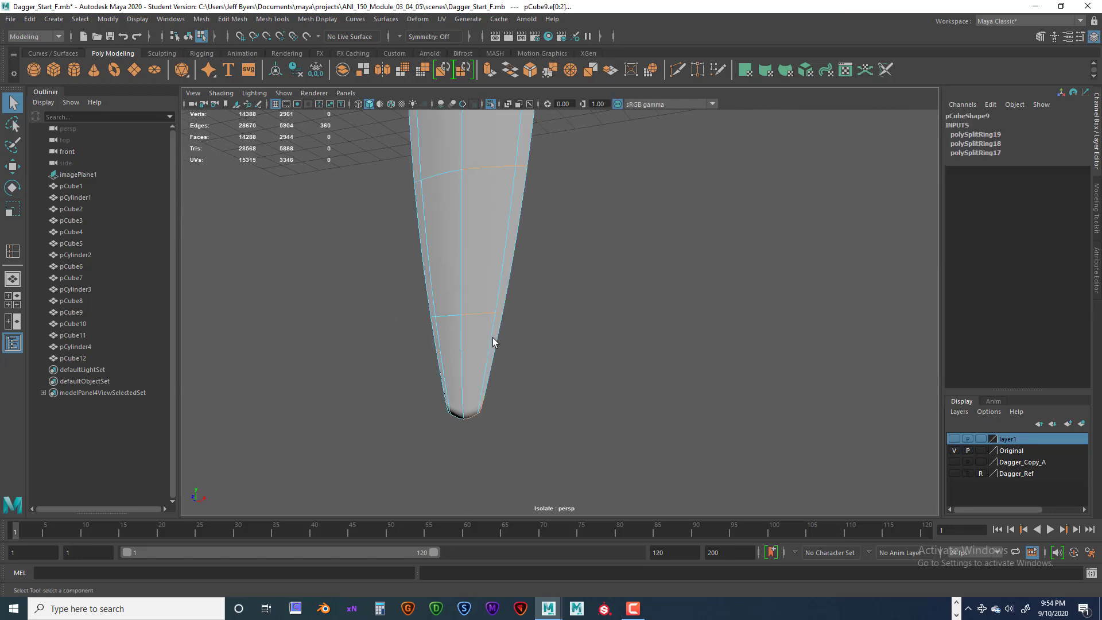
right_drag(479, 292, 467, 363)
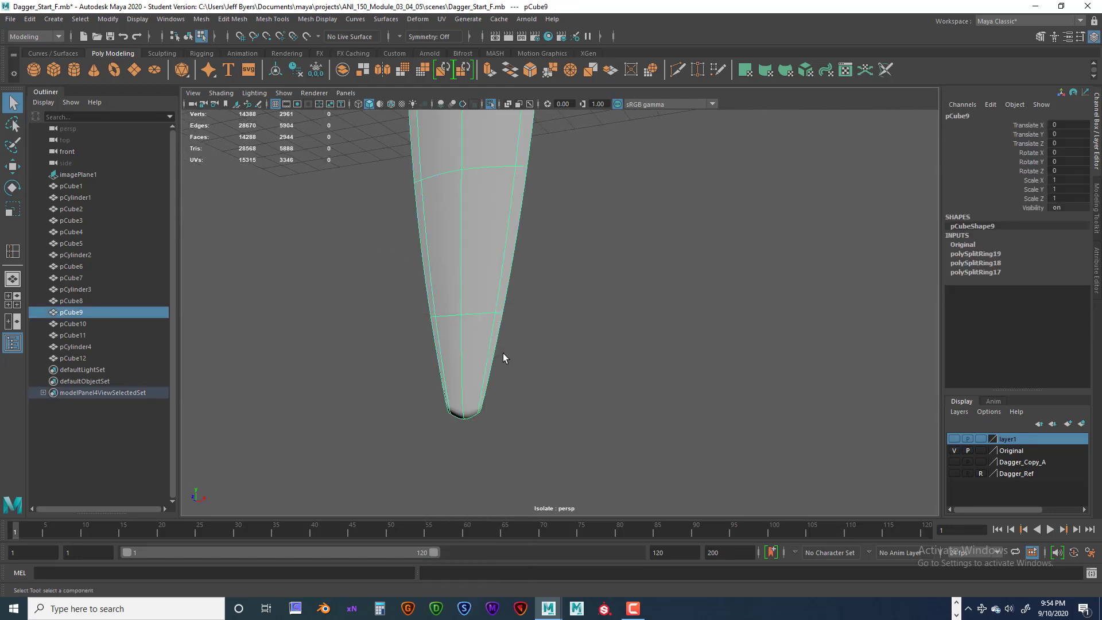
Step: Turn off the blade's smooth preview and examine up close how the supporting edges converge at the tip
key(1)
scroll(504, 355, up, 3)
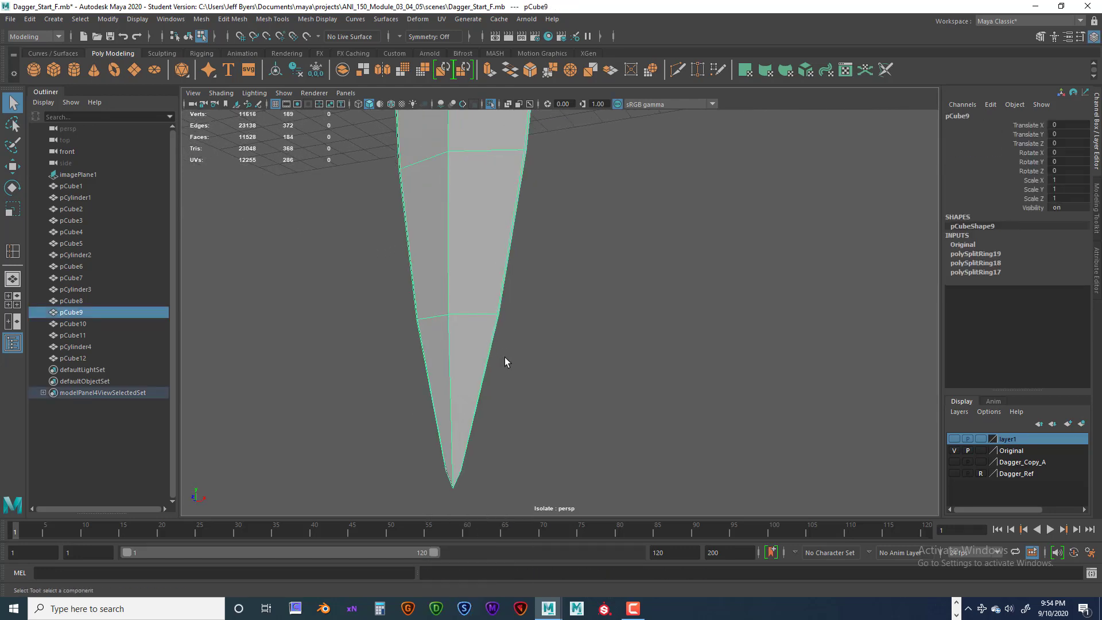
alt+middle_drag(476, 321, 509, 218)
alt+right_drag(495, 296, 594, 316)
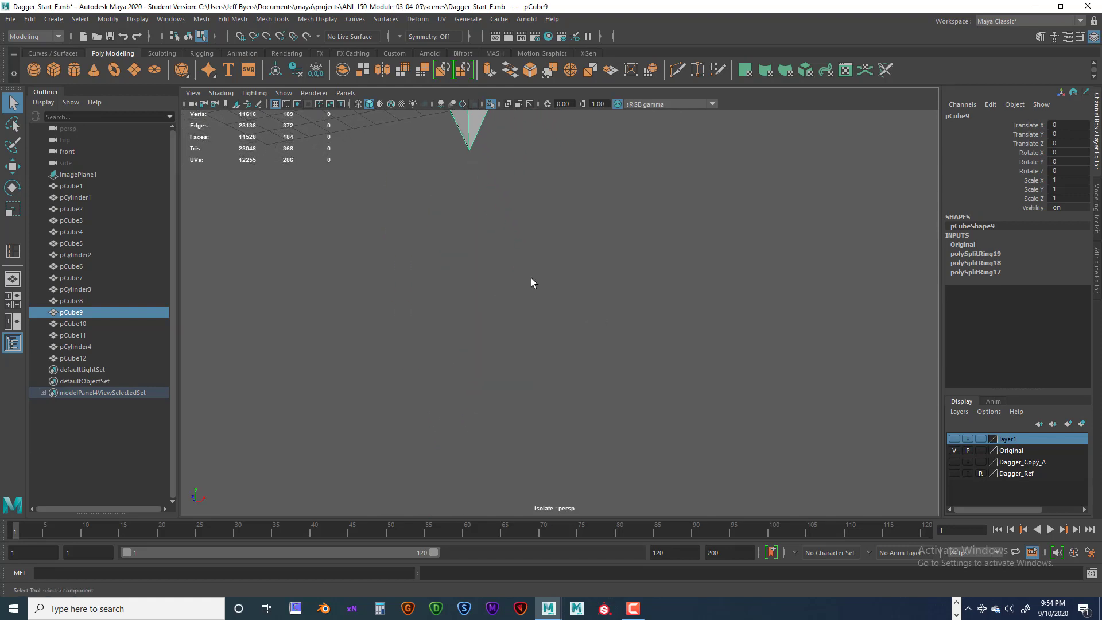
alt+middle_drag(455, 261, 458, 339)
alt+right_drag(457, 340, 481, 302)
alt+middle_drag(481, 305, 483, 268)
alt+right_drag(483, 268, 492, 276)
alt+middle_drag(474, 262, 485, 292)
alt+drag(484, 292, 477, 287)
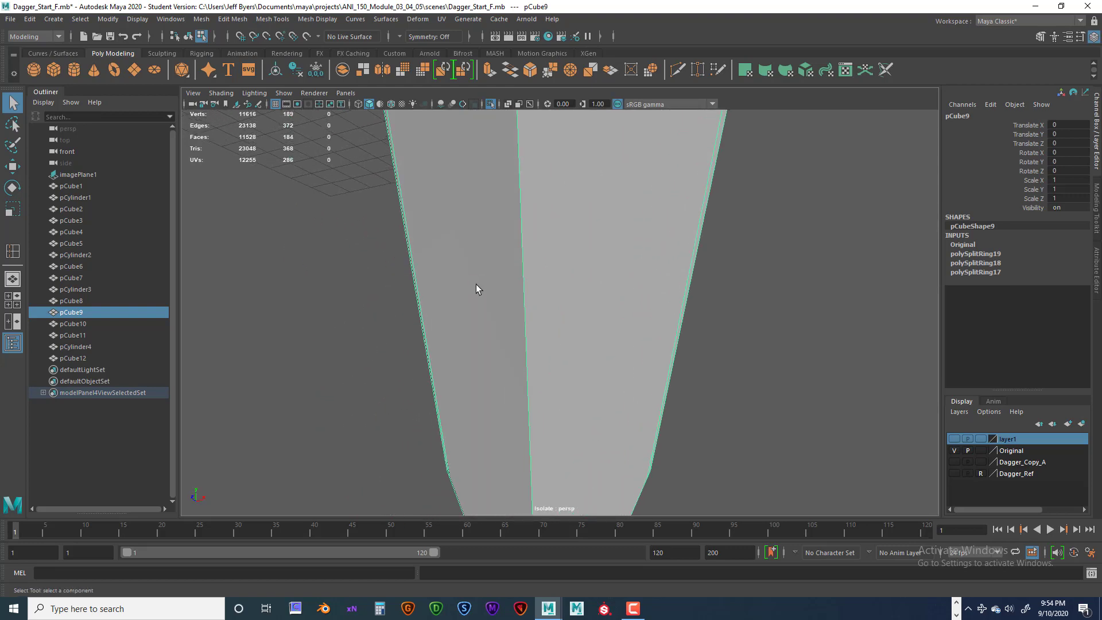
alt+middle_drag(477, 288, 437, 278)
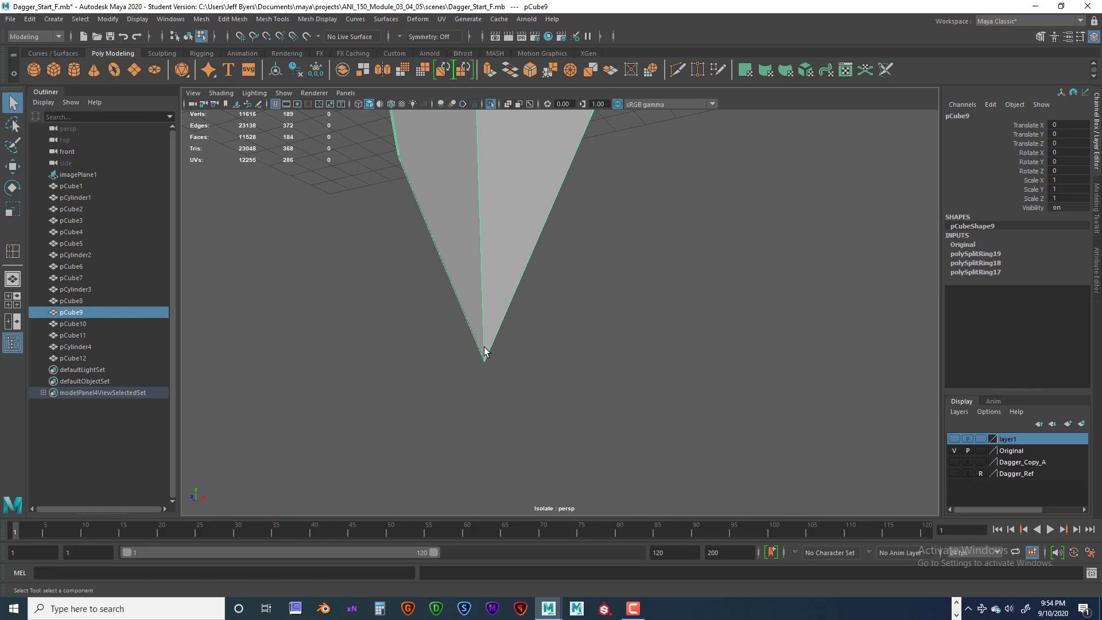
scroll(484, 347, up, 10)
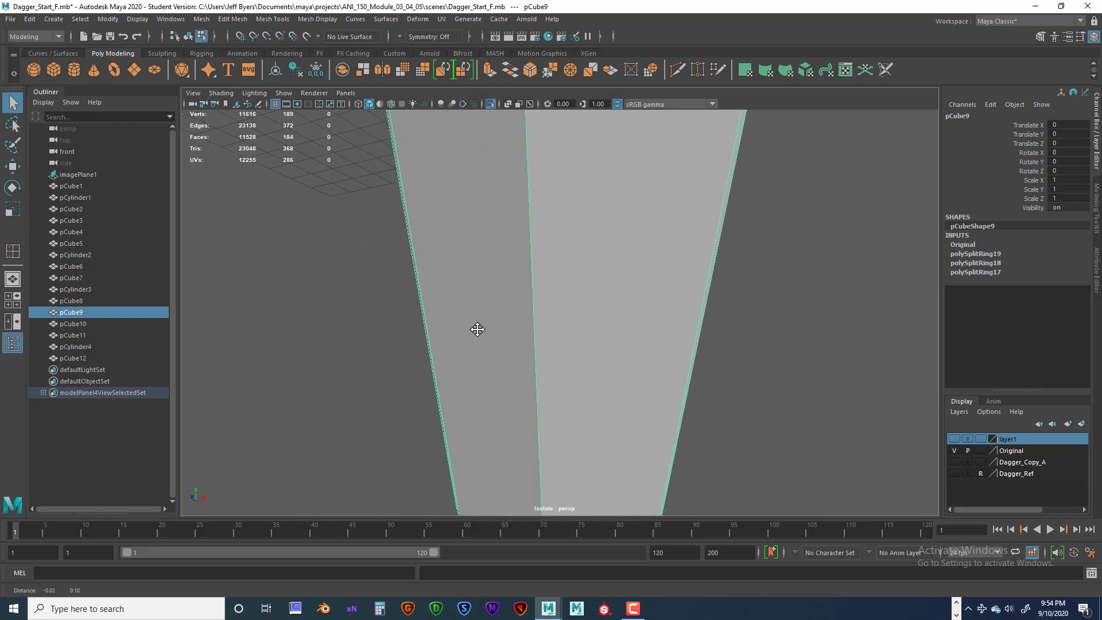
scroll(477, 359, down, 8)
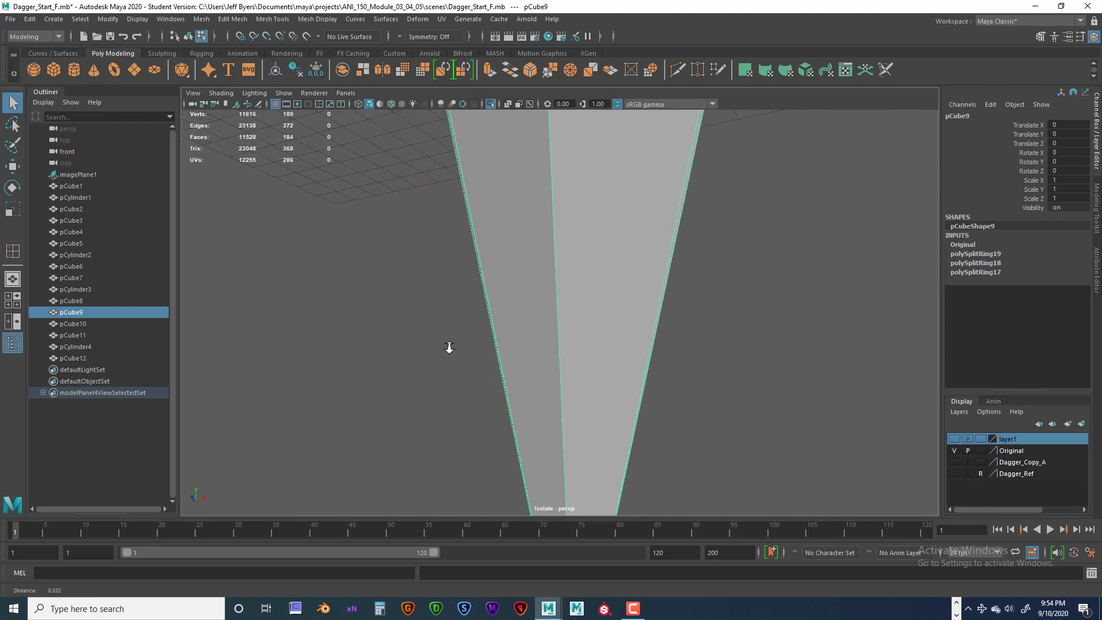
alt+middle_drag(442, 313, 519, 242)
scroll(519, 242, up, 6)
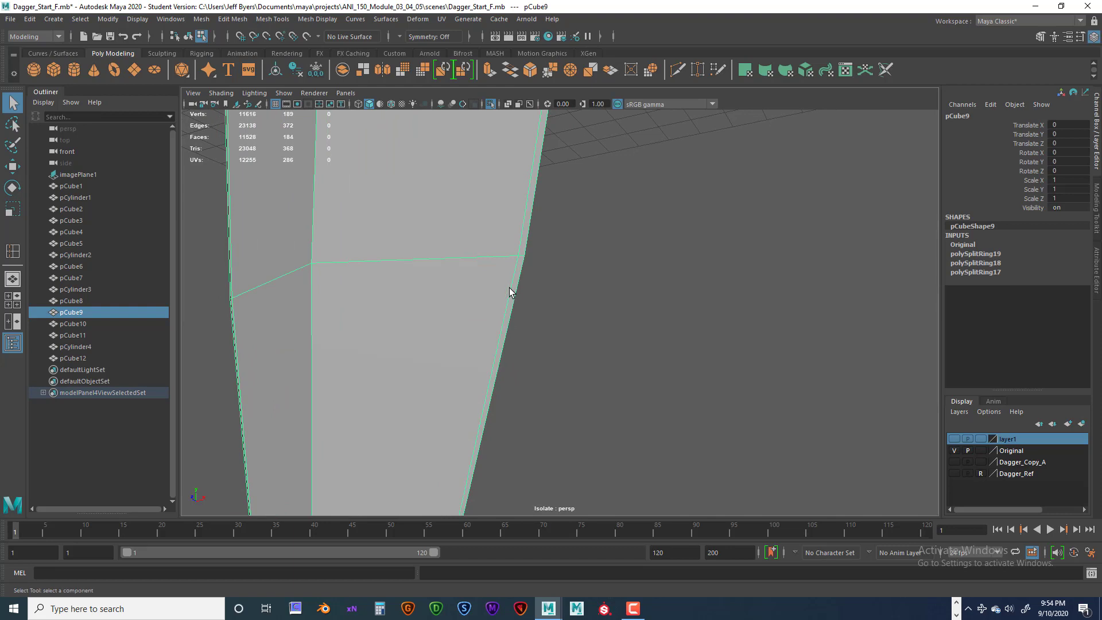
Step: Delete the four supporting edge segments between the blade's lowest cross loop and its tip
right_drag(509, 291, 505, 254)
click(511, 291)
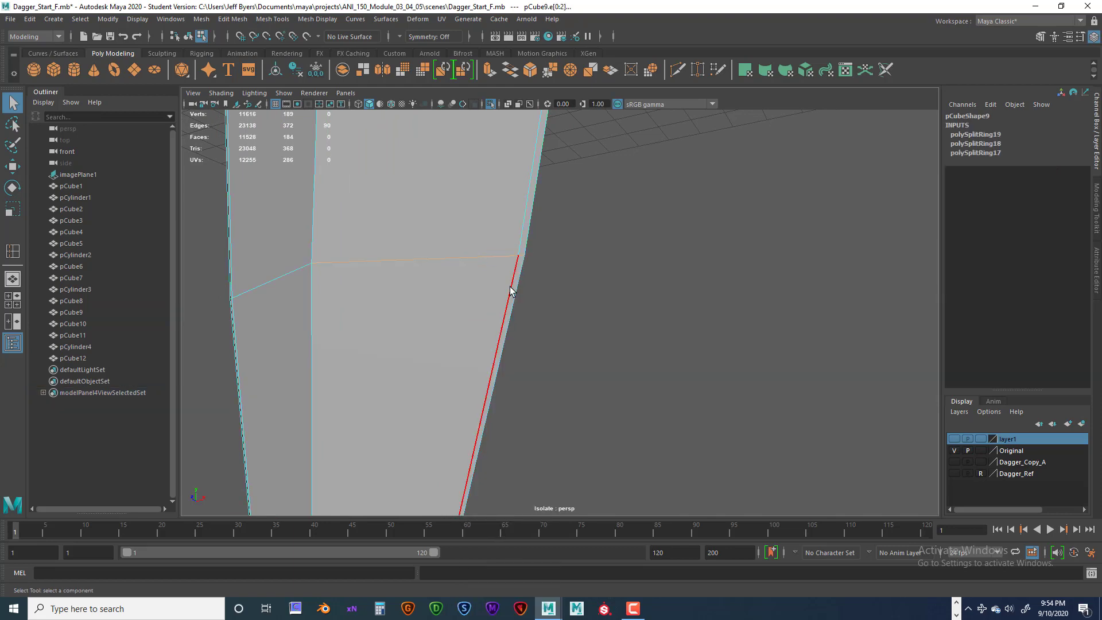
click(510, 291)
alt+drag(573, 322, 480, 311)
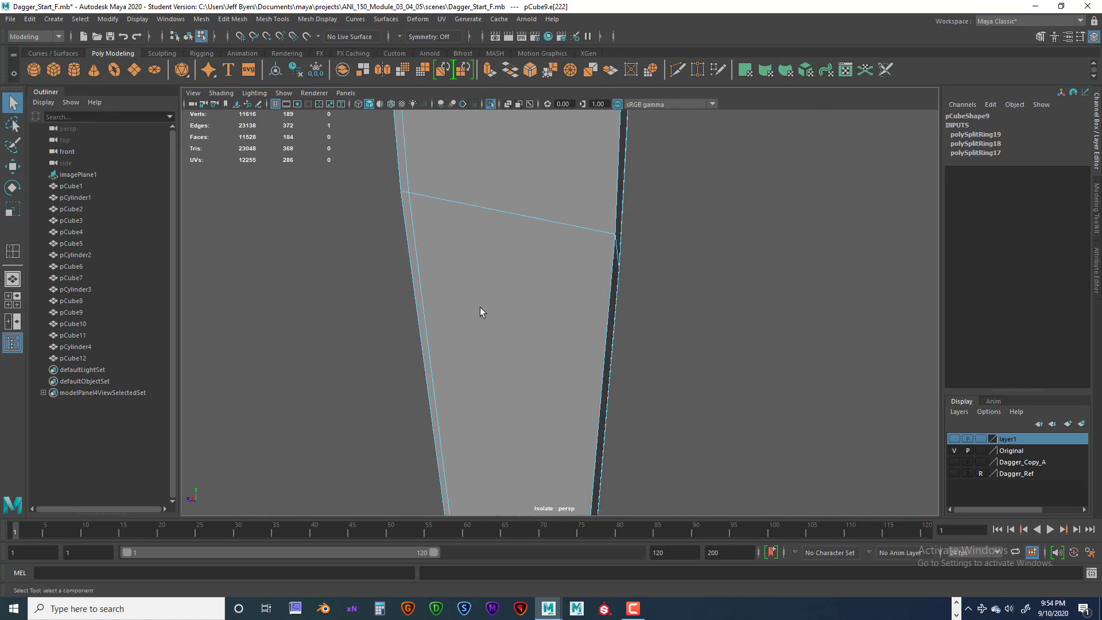
shift+click(420, 271)
alt+drag(597, 317, 533, 322)
alt+middle_drag(620, 315, 487, 299)
shift+click(502, 288)
alt+drag(578, 327, 640, 336)
shift+click(551, 284)
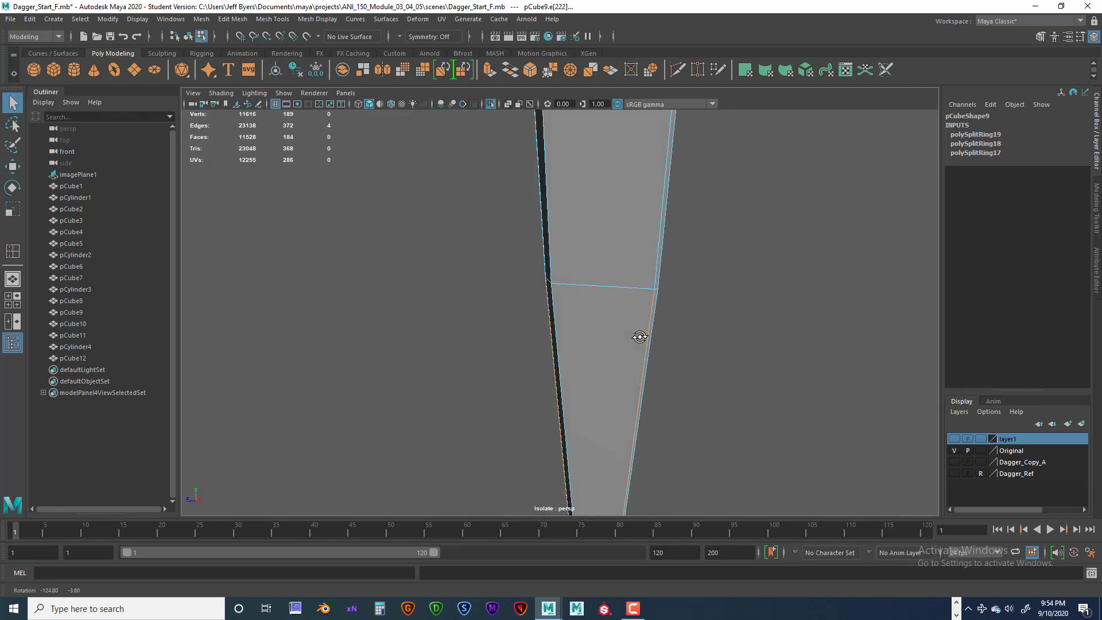
key(Delete)
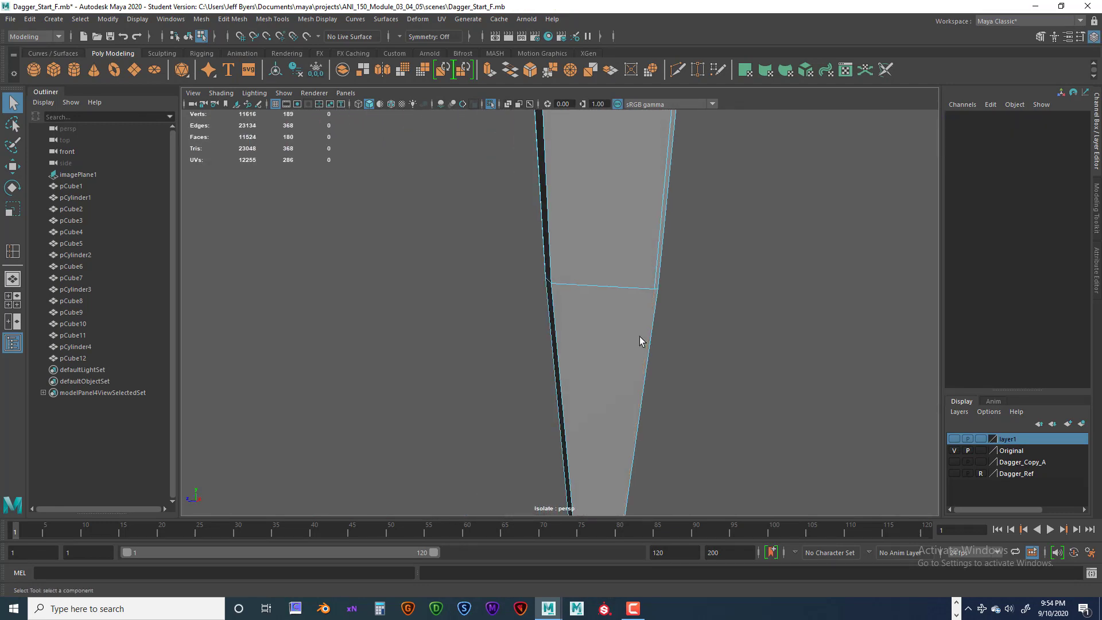
Step: Cut a new edge with Multi-Cut from the supporting edge's end on the lowest cross loop down to the blade's tip
alt+drag(646, 310, 573, 283)
right_drag(550, 267, 523, 338)
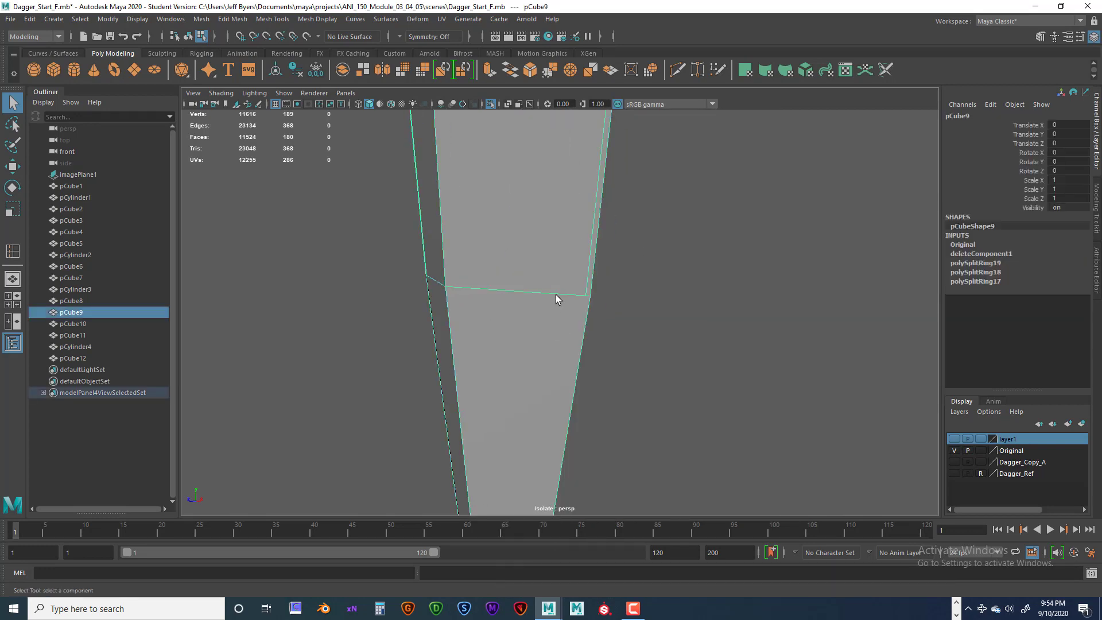
shift+right_drag(553, 294, 498, 296)
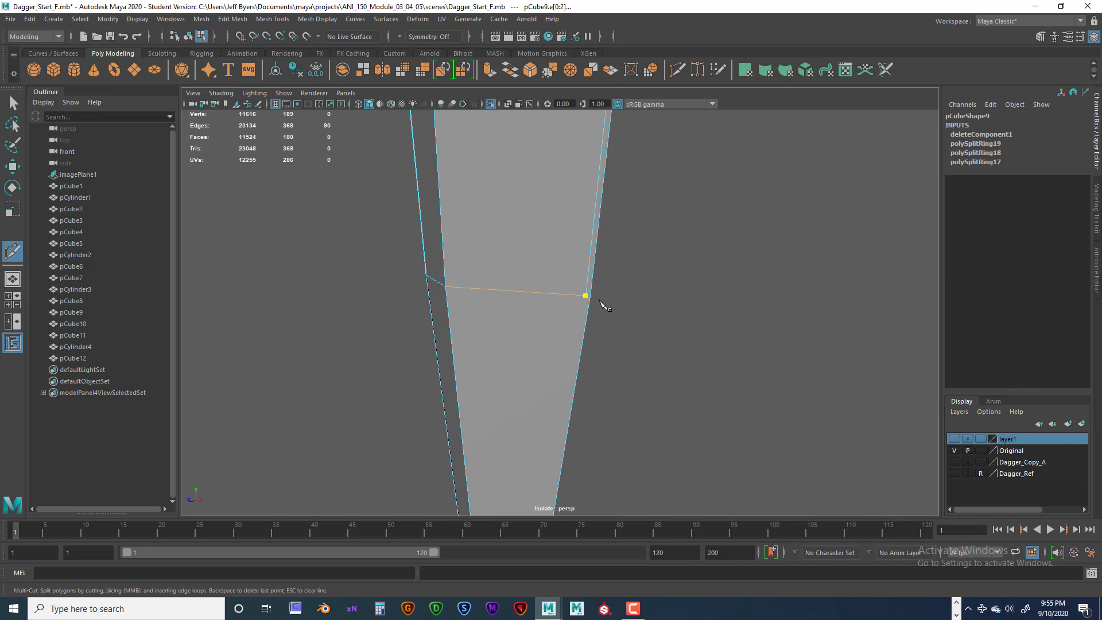
alt+middle_drag(634, 359, 637, 233)
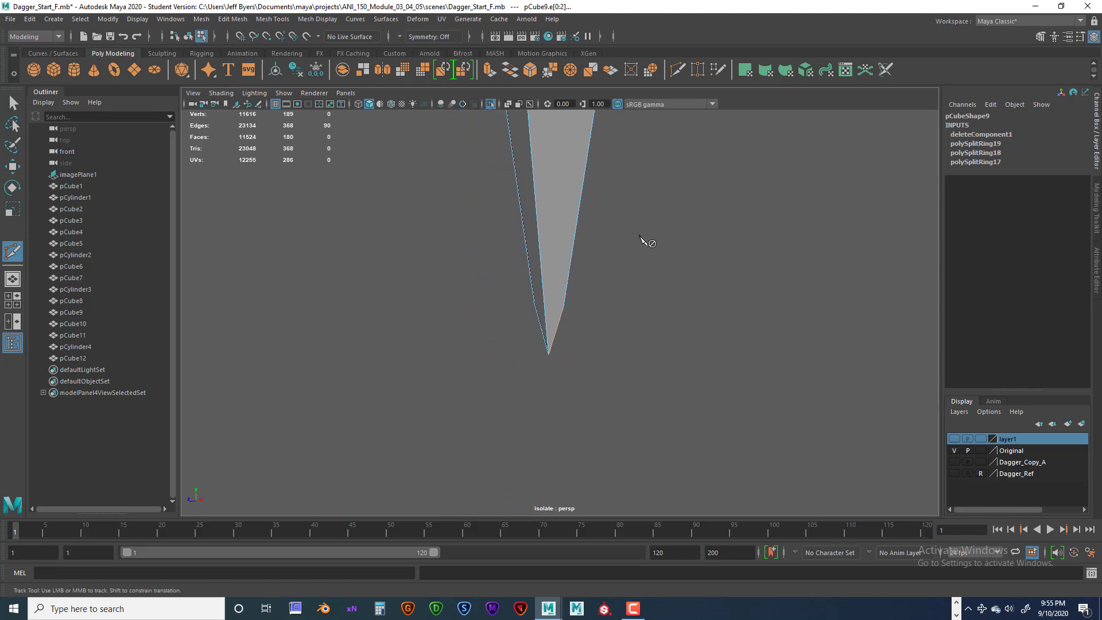
alt+right_drag(637, 234, 599, 270)
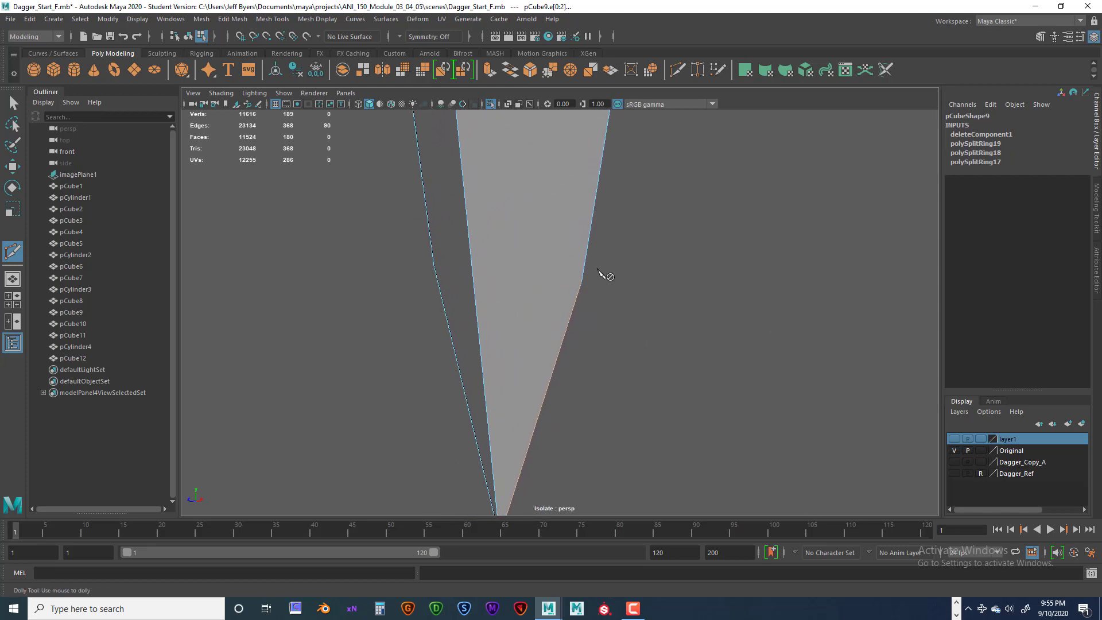
alt+middle_drag(520, 332, 525, 284)
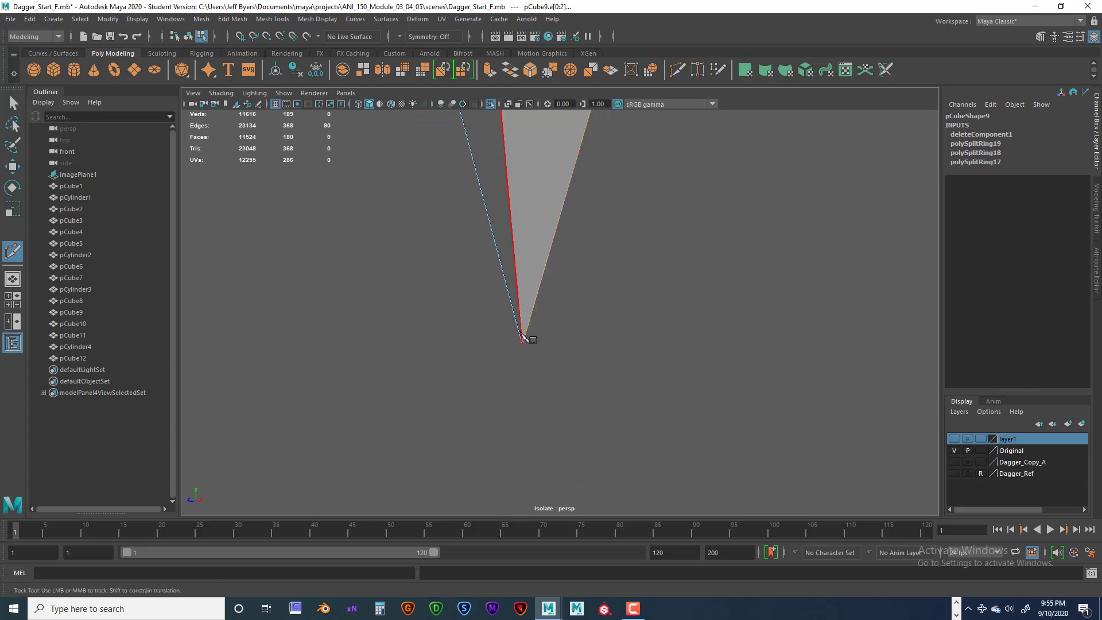
drag(523, 335, 526, 334)
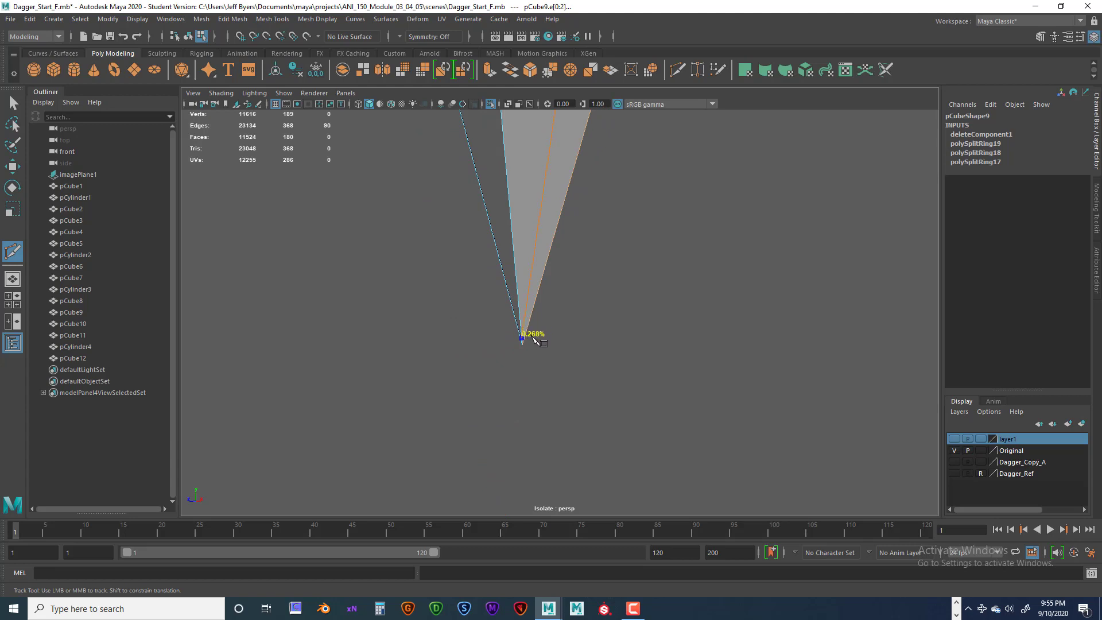
drag(532, 336, 534, 336)
key(Return)
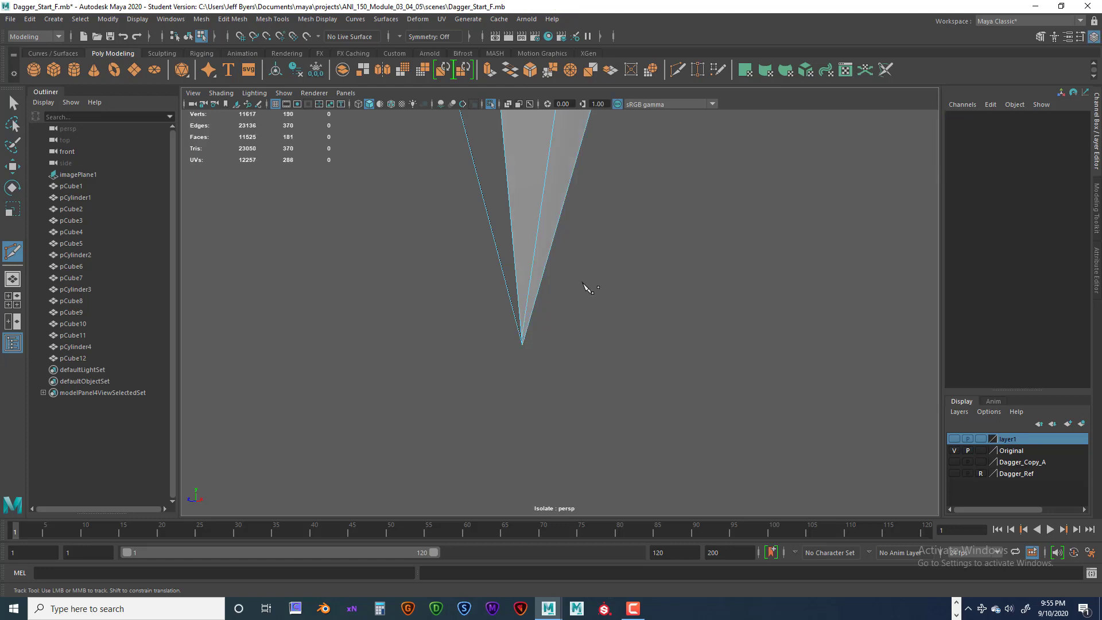
Step: Try to cut a cross edge between the blade's outer corners at the bend just above the tip
alt+middle_drag(568, 277, 532, 377)
alt+right_drag(532, 377, 471, 369)
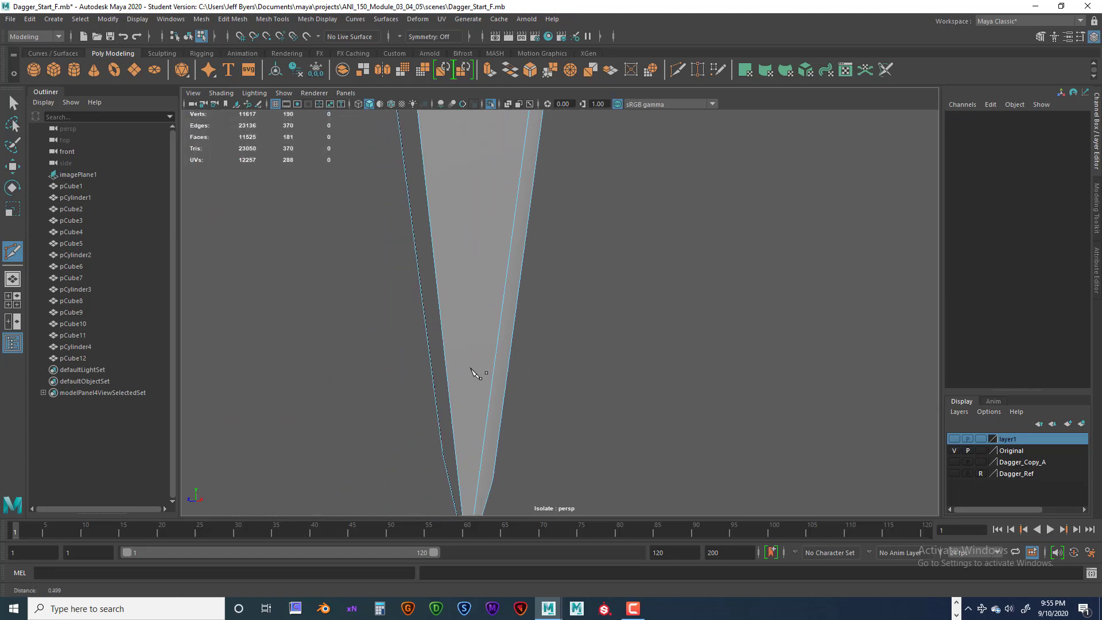
alt+middle_drag(471, 367, 463, 304)
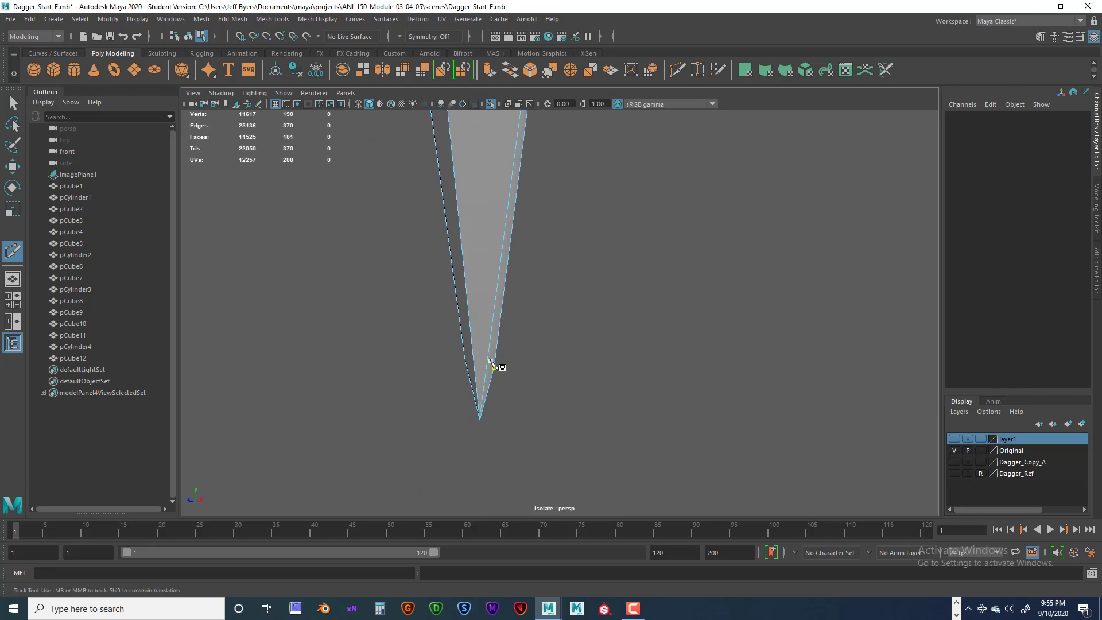
alt+right_drag(497, 364, 636, 396)
alt+middle_drag(496, 407, 585, 236)
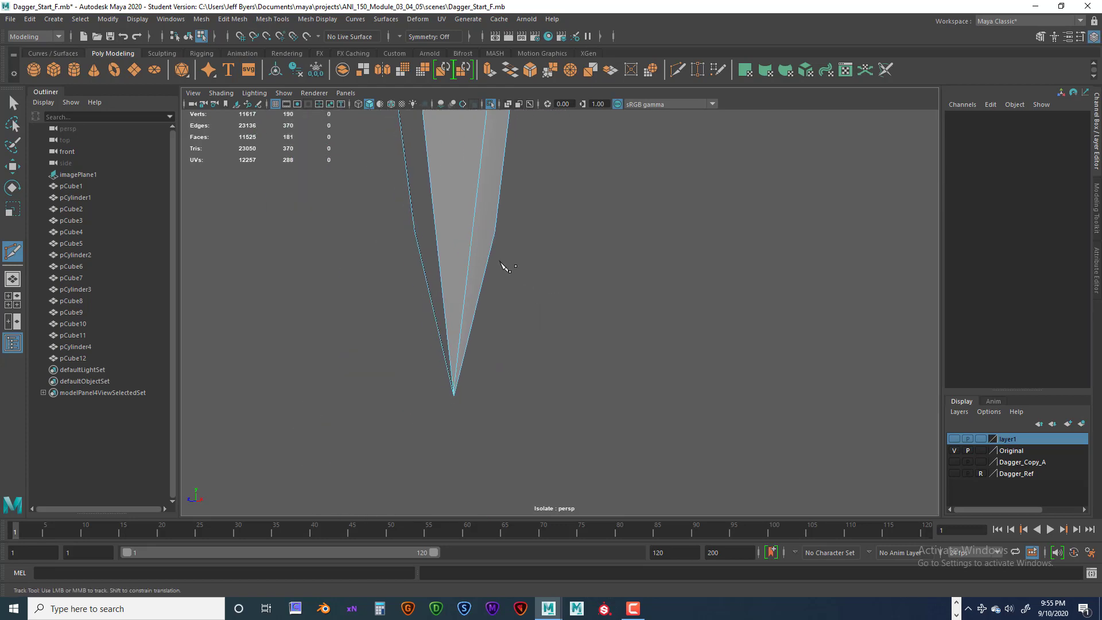
alt+drag(498, 228, 546, 275)
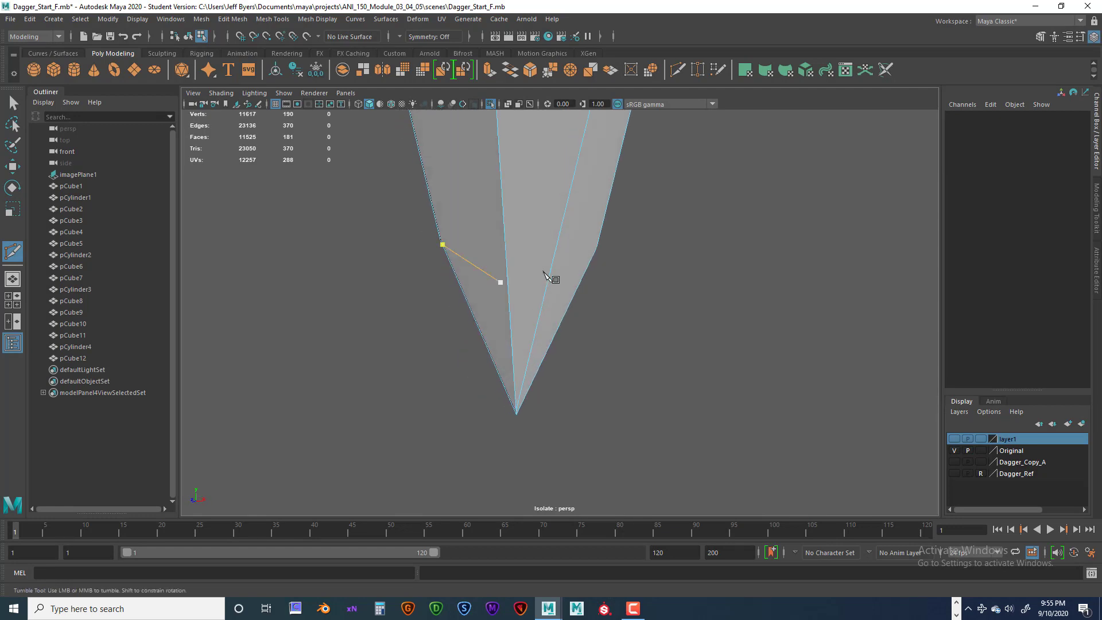
click(606, 212)
alt+drag(578, 279, 522, 335)
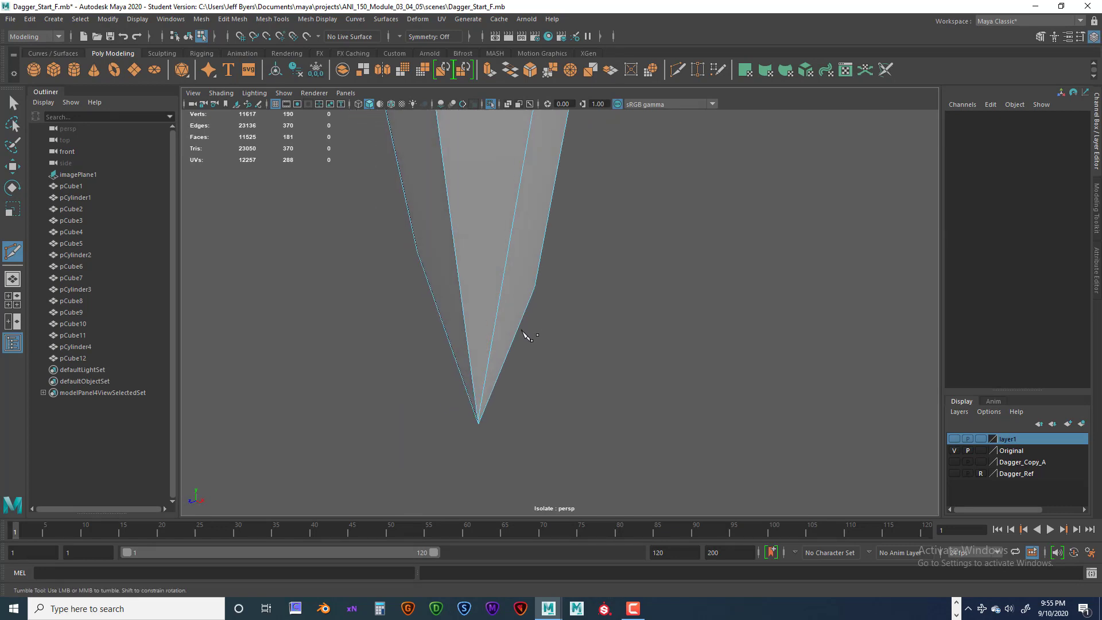
Step: Try to cut a continuous cross edge around all sides of the blade at the bend above the tip
click(533, 292)
click(462, 298)
alt+drag(512, 320, 580, 325)
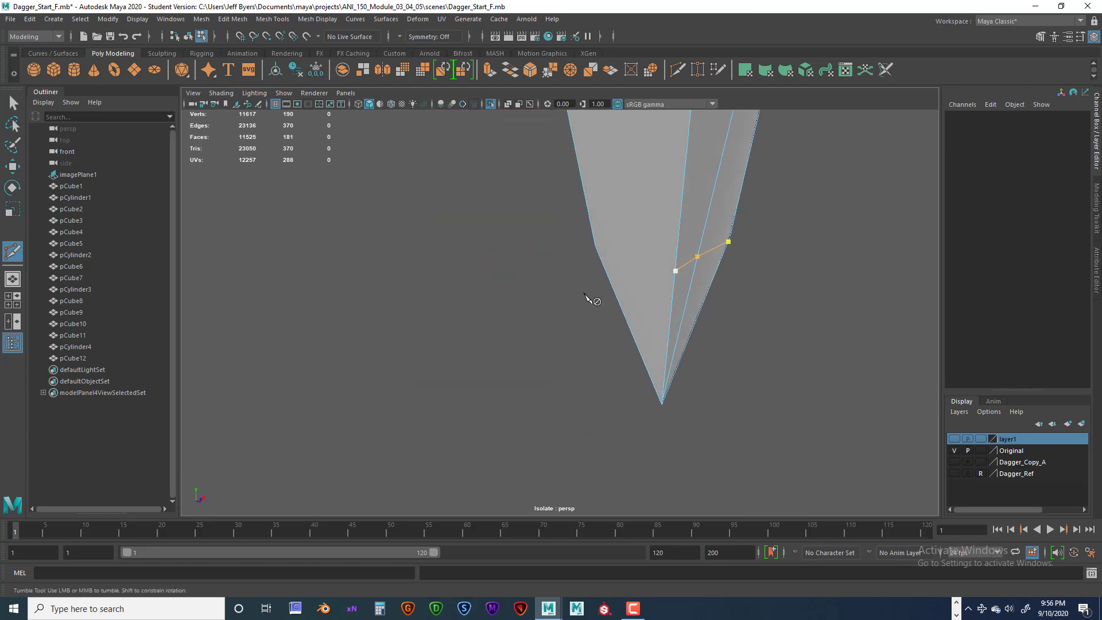
click(597, 251)
alt+drag(611, 289, 700, 256)
alt+middle_drag(647, 249, 653, 281)
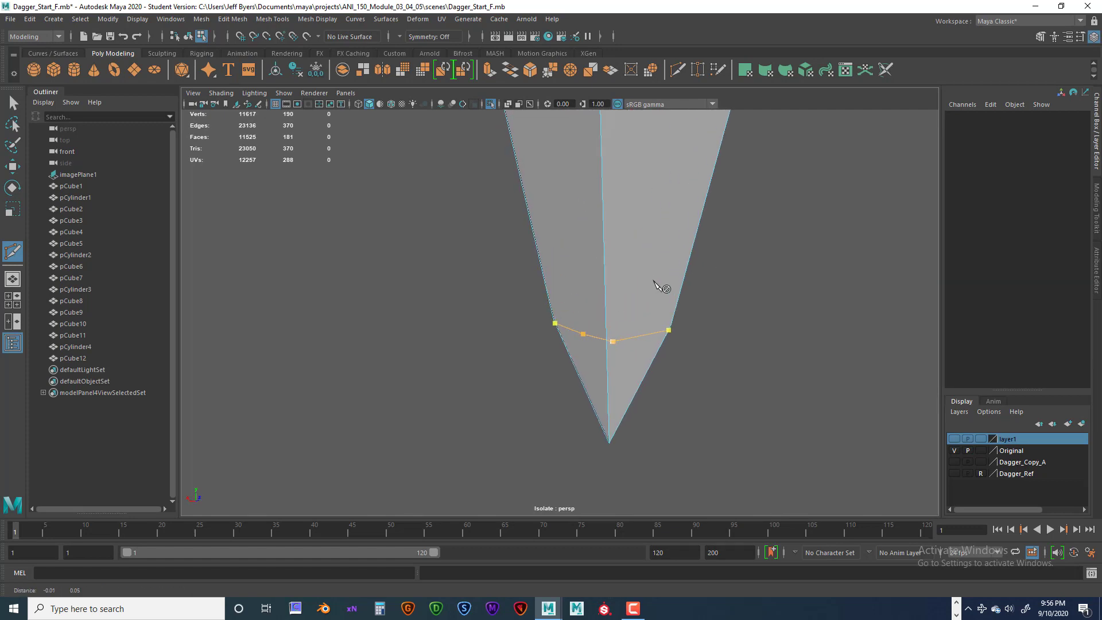
alt+drag(614, 343, 645, 356)
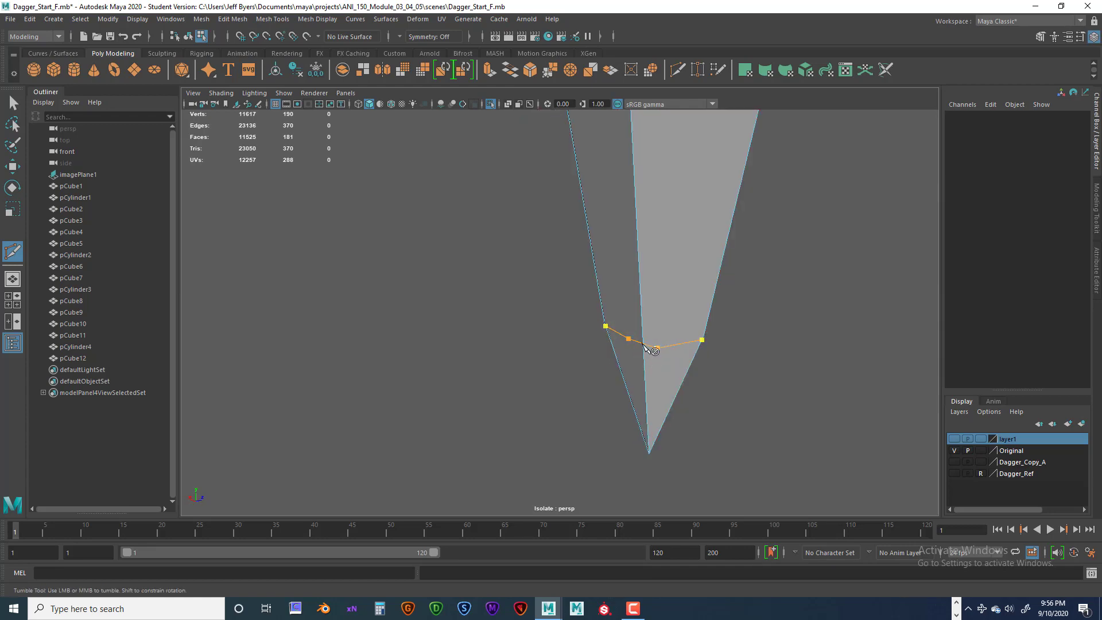
alt+drag(640, 347, 421, 336)
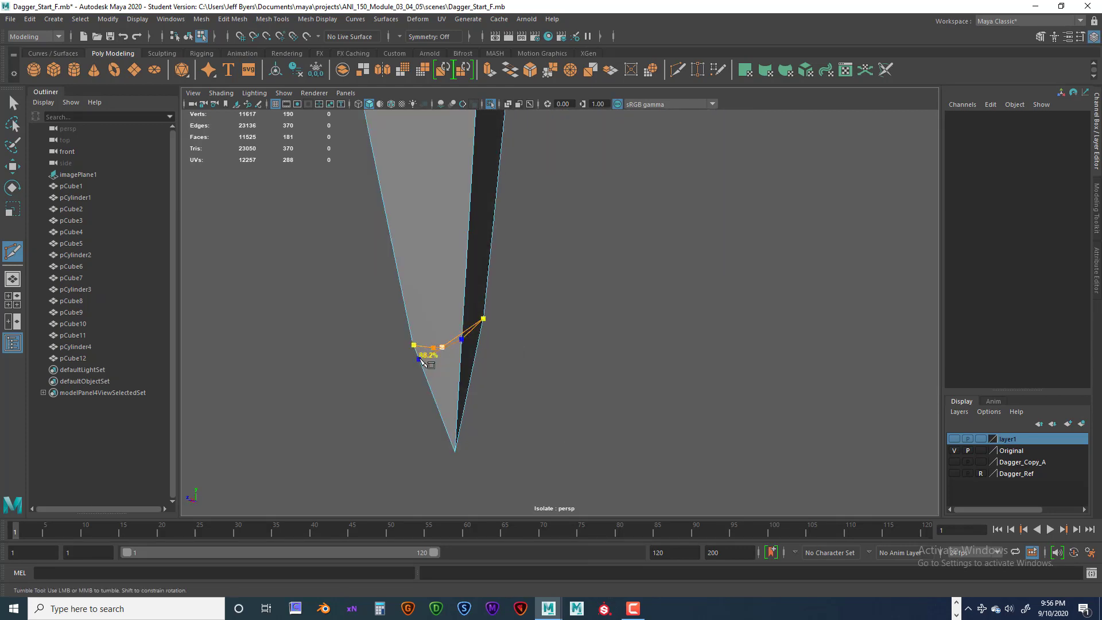
click(419, 357)
alt+drag(456, 355, 517, 362)
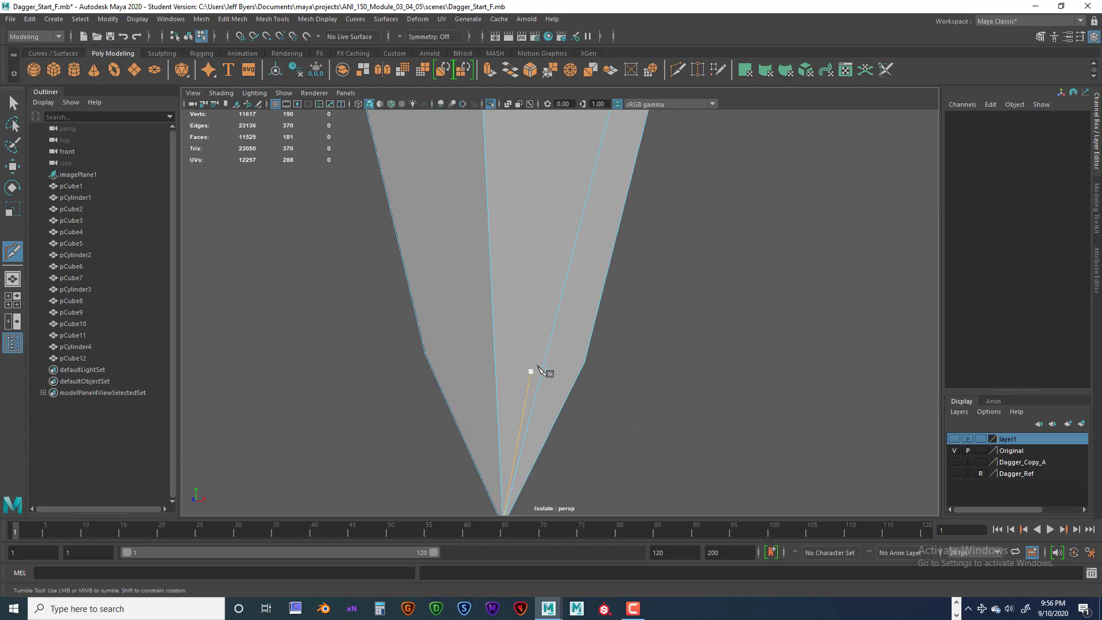
alt+drag(561, 362, 519, 362)
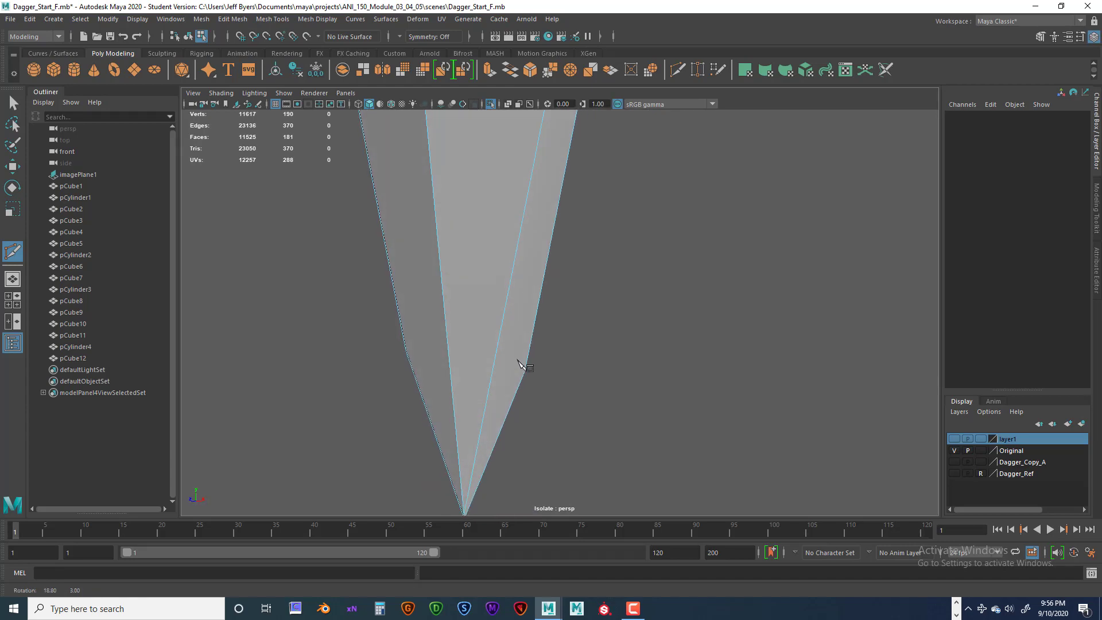
Step: Undo the cross cut at the bend and the new edge running into the blade's tip
key(ctrl+z)
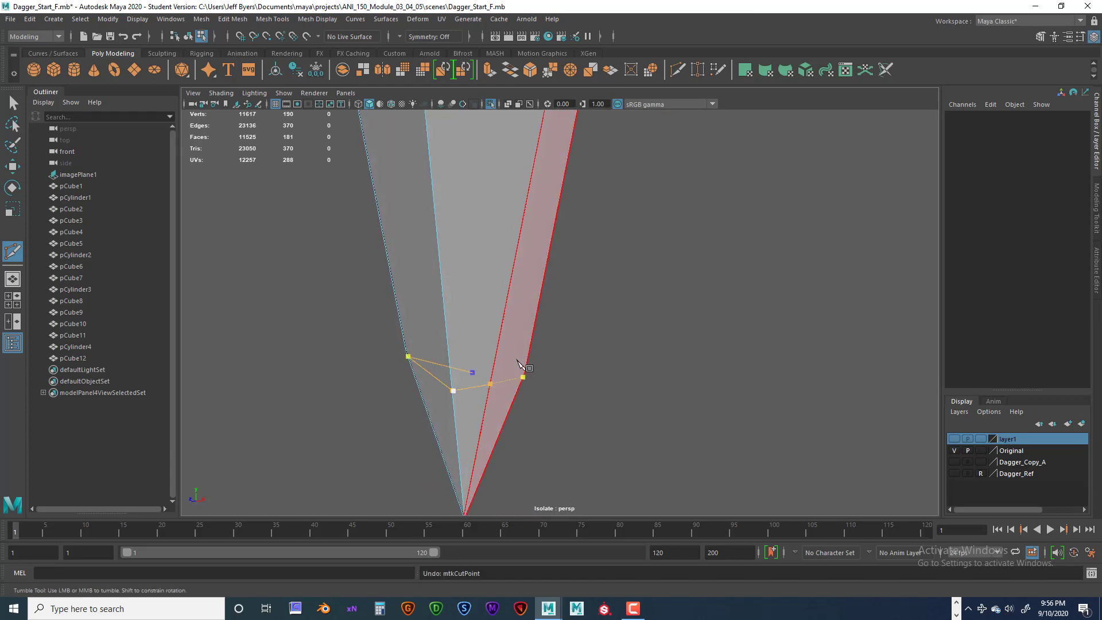
key(ctrl+z)
key(ctrl+z)
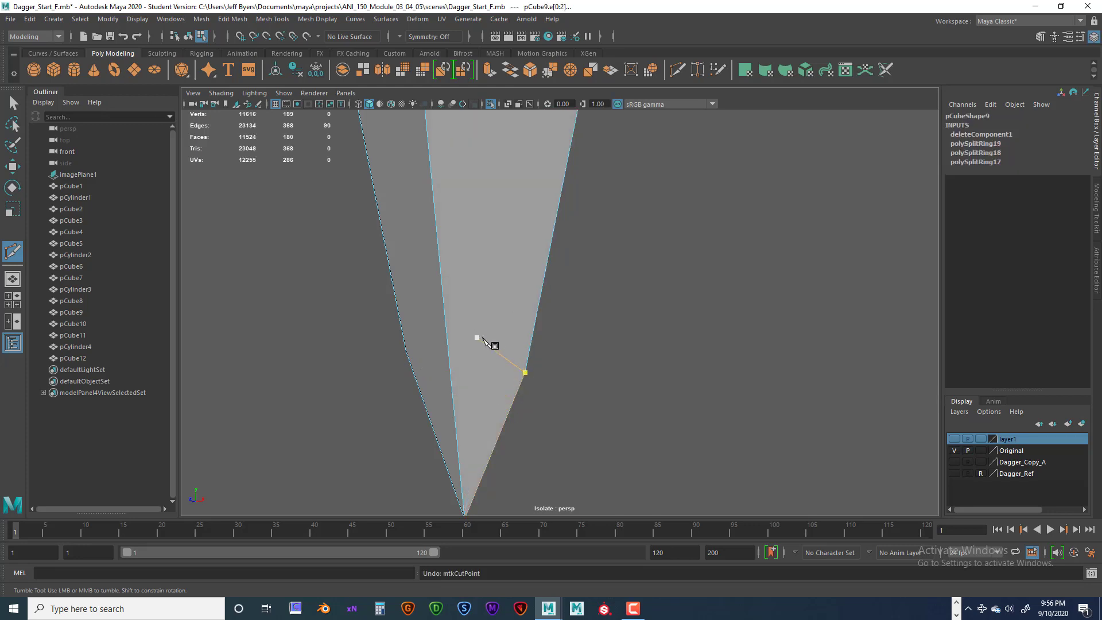
mouse_move(482, 337)
alt+mouse_down()
mouse_move(401, 335)
mouse_move(445, 332)
mouse_move(483, 349)
alt+mouse_up()
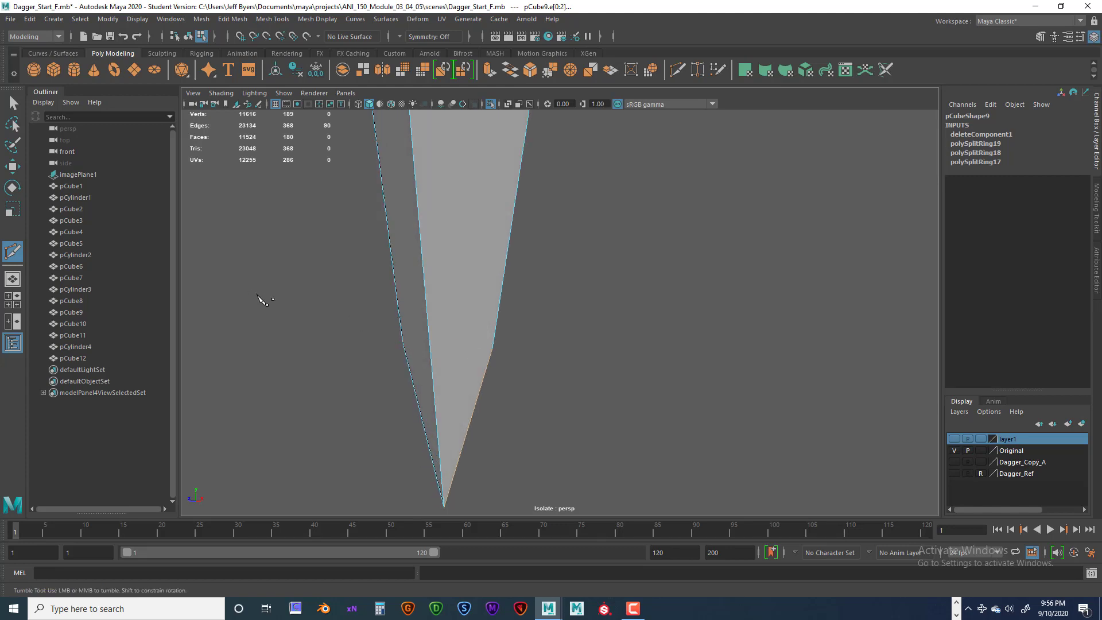
Step: Display the blade's vertices and examine the bend above the tip for leftover points
key(q)
right_drag(452, 321, 404, 297)
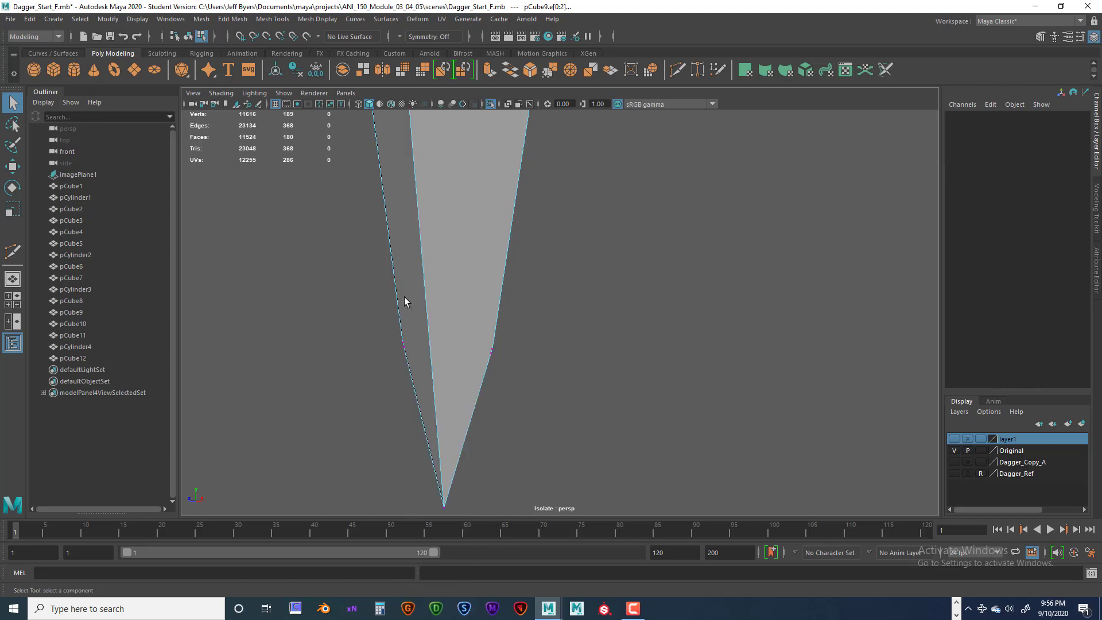
alt+drag(481, 339, 442, 322)
scroll(444, 322, up, 5)
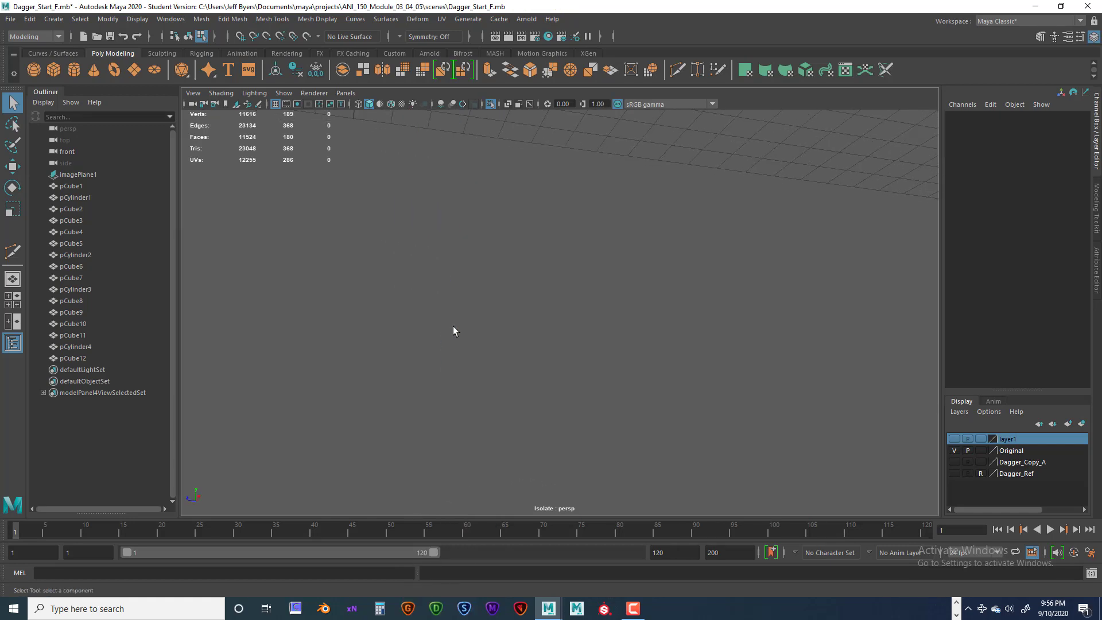
scroll(450, 326, down, 3)
scroll(456, 329, up, 1)
alt+right_drag(456, 329, 425, 327)
alt+drag(423, 325, 442, 322)
alt+middle_drag(469, 318, 359, 328)
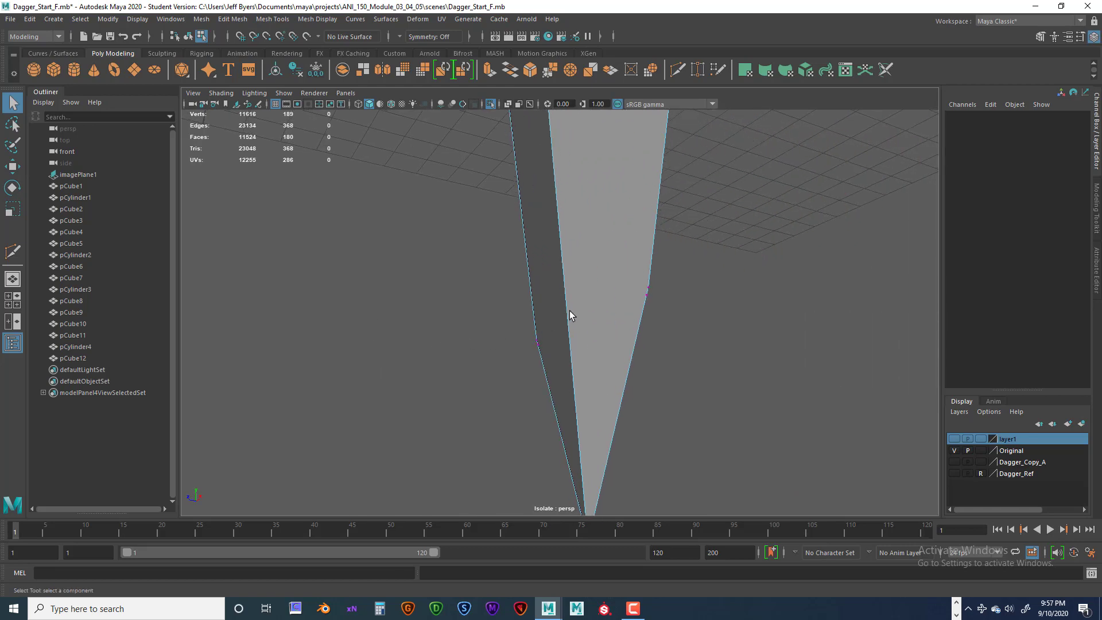
alt+drag(648, 303, 570, 303)
alt+right_drag(570, 303, 532, 226)
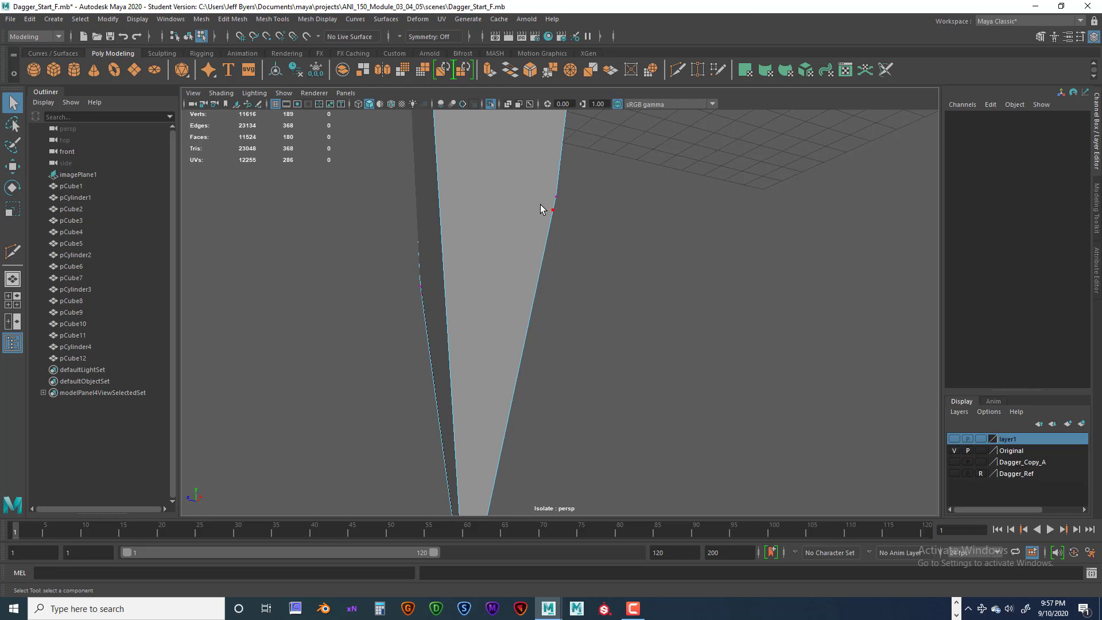
Step: Delete the two stray vertices beside the blade's outer corners at the bend, using wireframe display, and return to shaded view
click(552, 210)
alt+drag(569, 224, 532, 252)
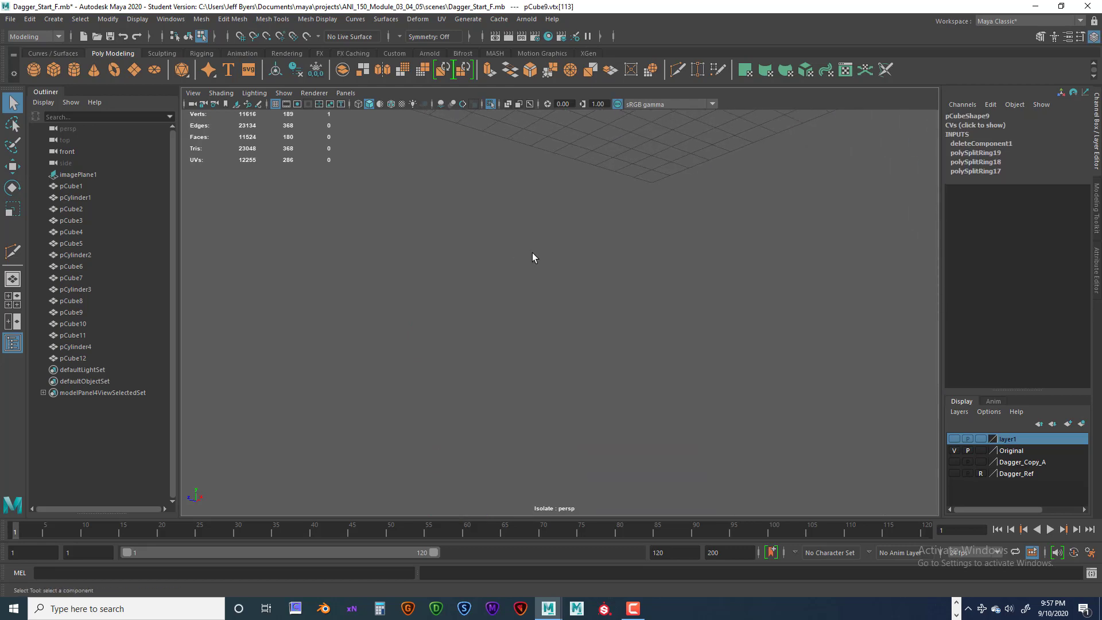
key(f)
alt+right_drag(546, 300, 669, 363)
alt+middle_drag(554, 351, 615, 343)
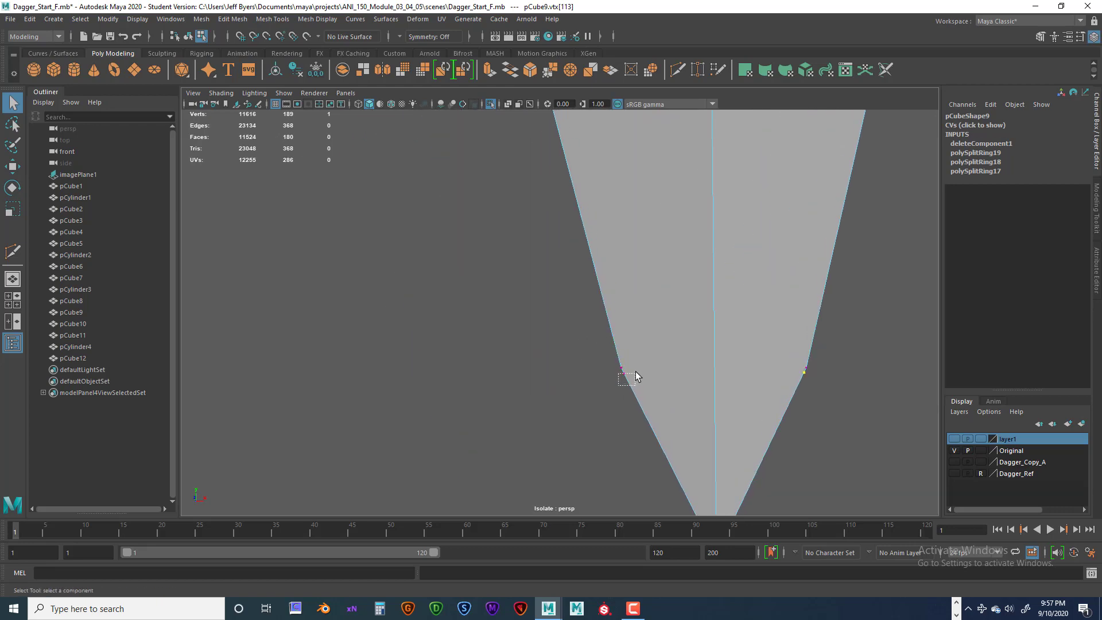
key(4)
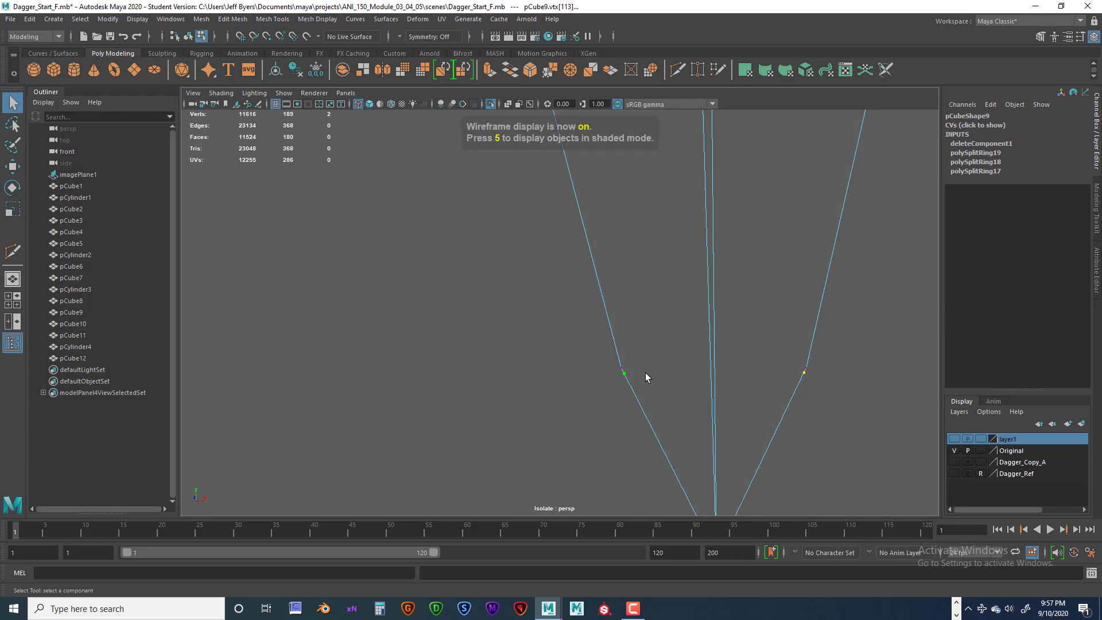
key(Delete)
right_click(804, 342)
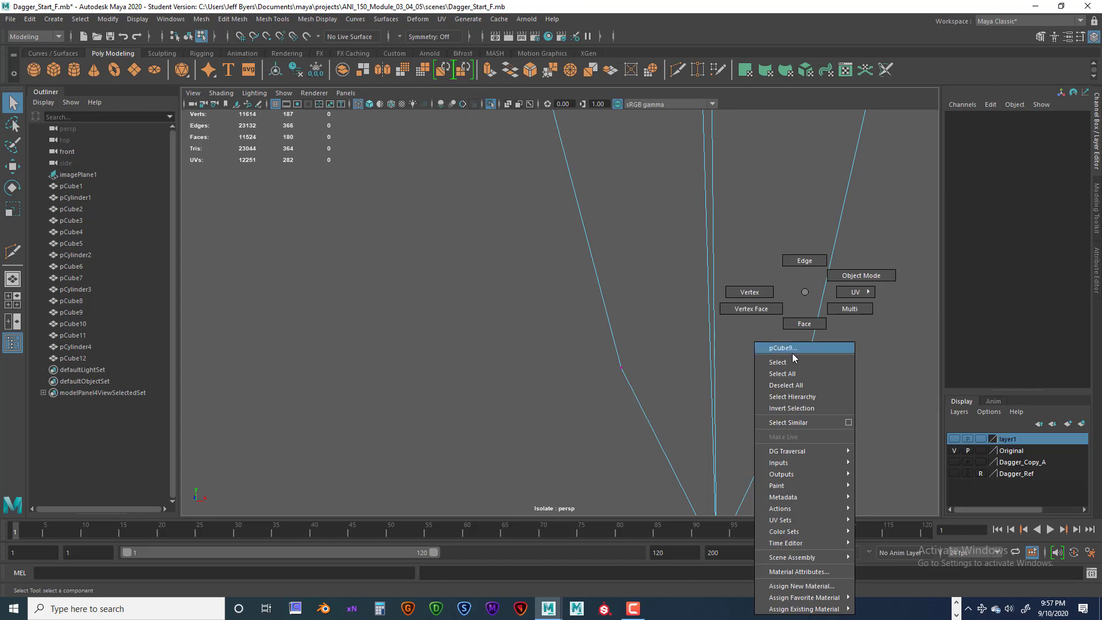
click(796, 361)
key(5)
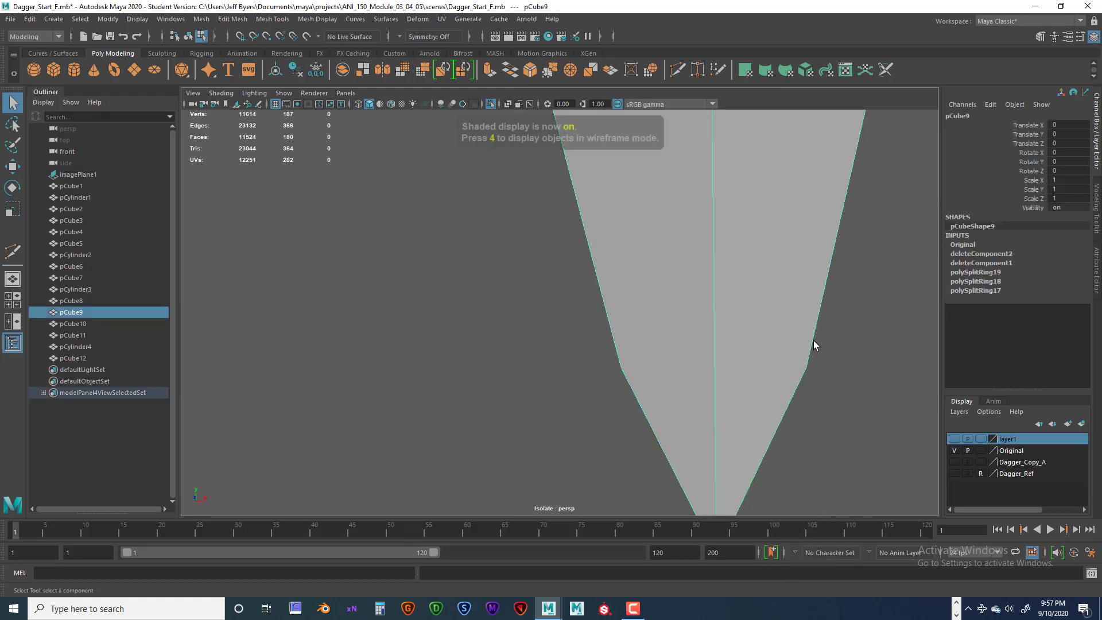
Step: Select the vertices around the blade's tip and inspect the bend corners for remaining stray points
alt+drag(811, 346, 776, 346)
mouse_move(558, 306)
alt+mouse_down()
mouse_move(595, 300)
mouse_move(539, 298)
alt+mouse_up()
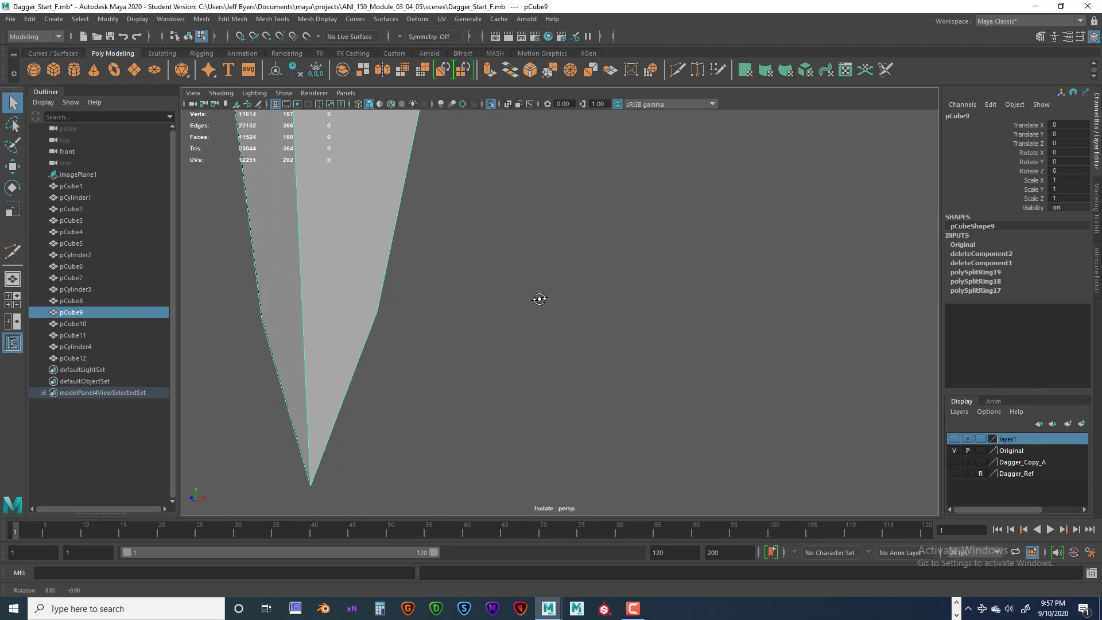
right_drag(334, 319, 315, 323)
right_drag(247, 290, 224, 285)
drag(224, 284, 450, 499)
key(f)
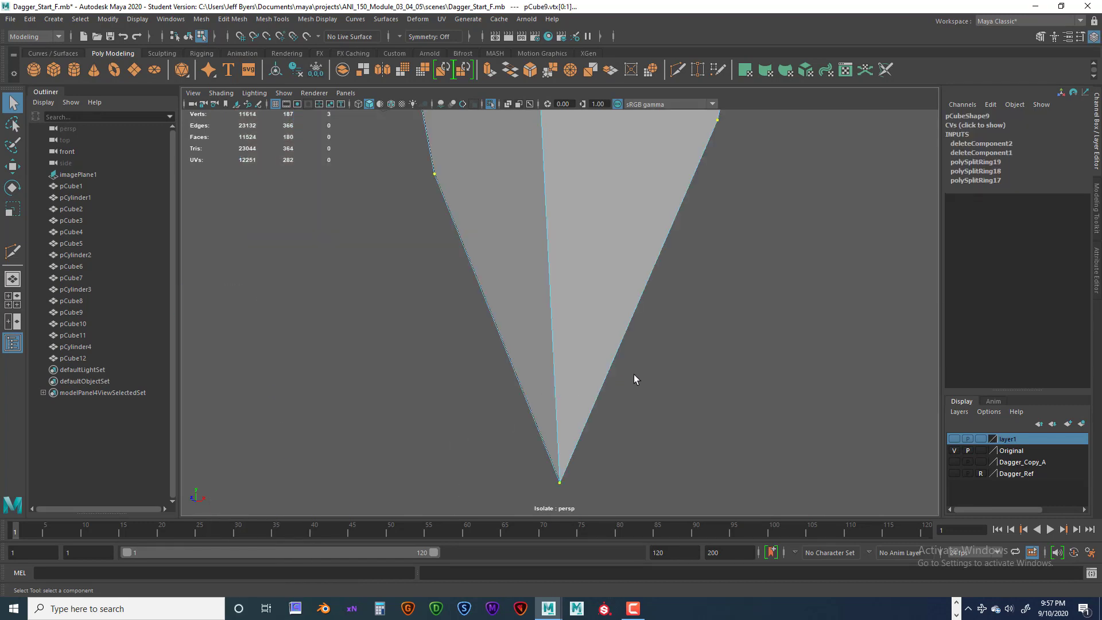
alt+drag(634, 374, 546, 367)
Step: Try a Multi-Cut from the blade's outer corner at the bend across its face, and undo it
right_click(618, 293)
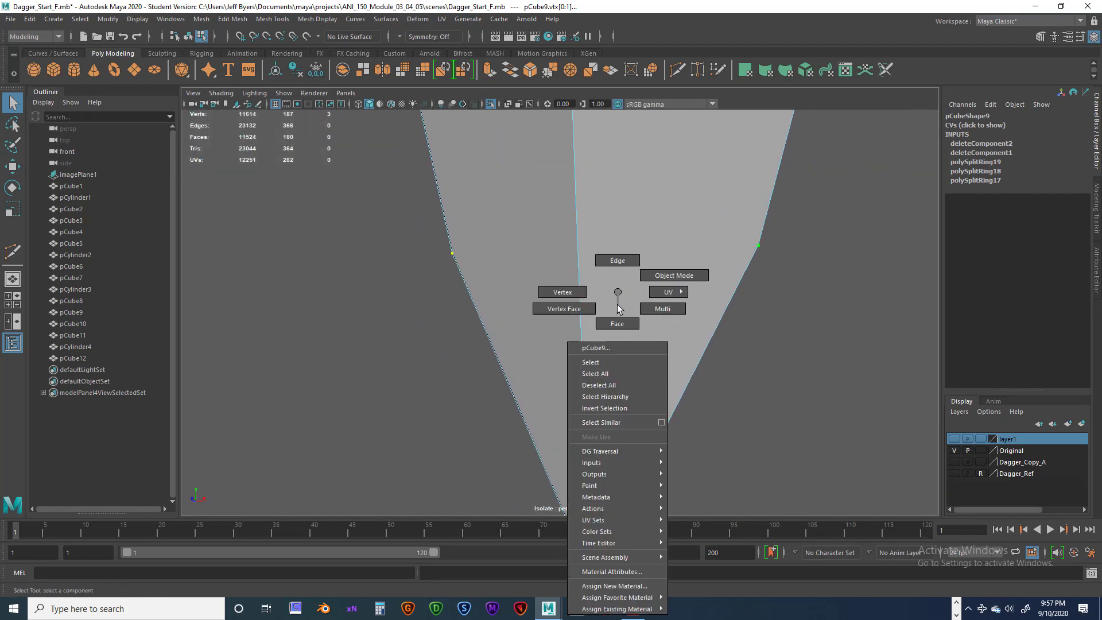
click(591, 362)
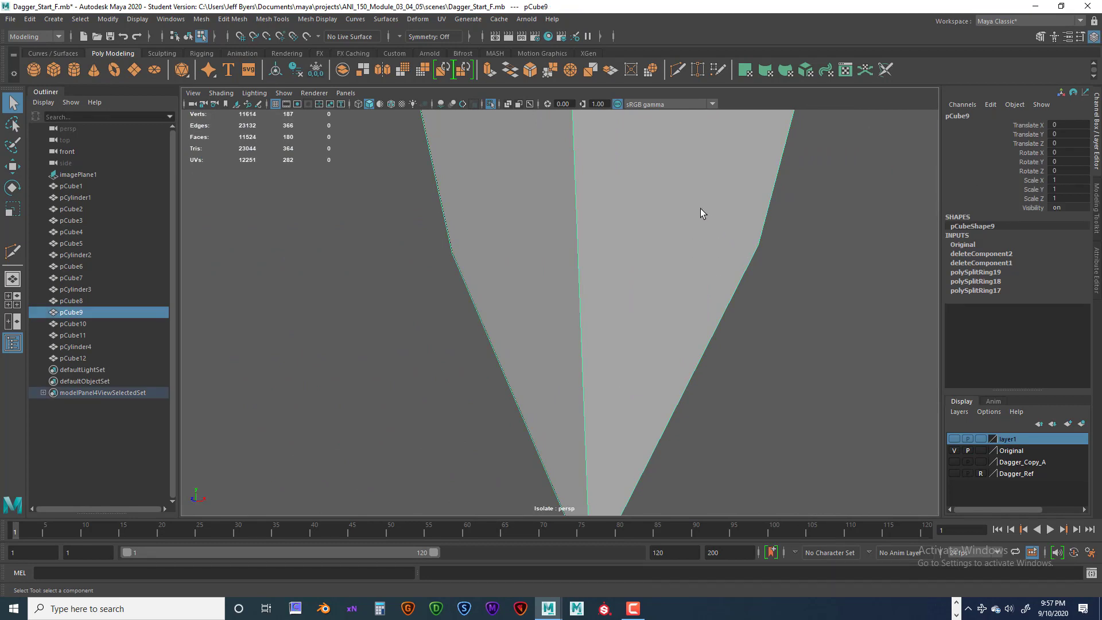
shift+right_drag(701, 209, 645, 213)
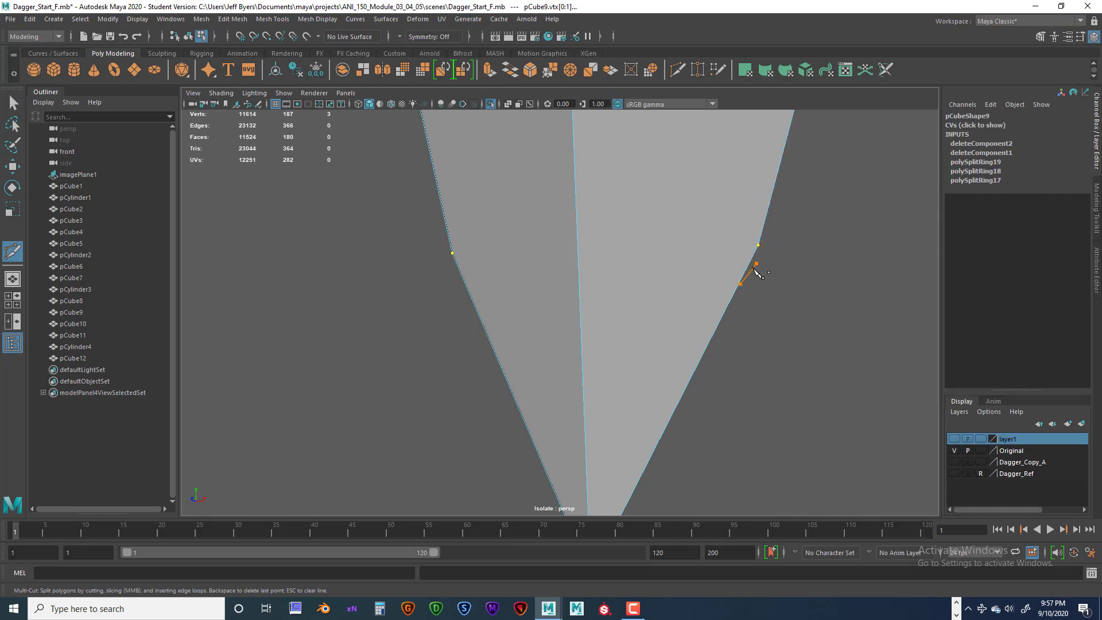
drag(755, 267, 726, 246)
key(ctrl+z)
key(ctrl+z)
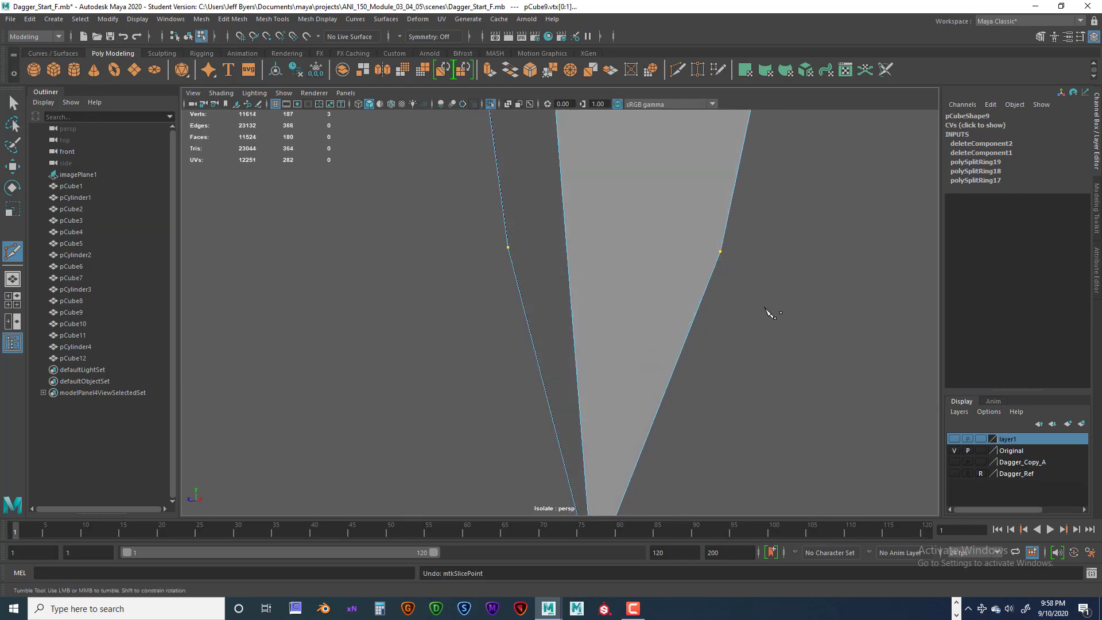
Step: Select the vertex at the blade's outer bend corner to check it for duplicate points
key(q)
click(732, 257)
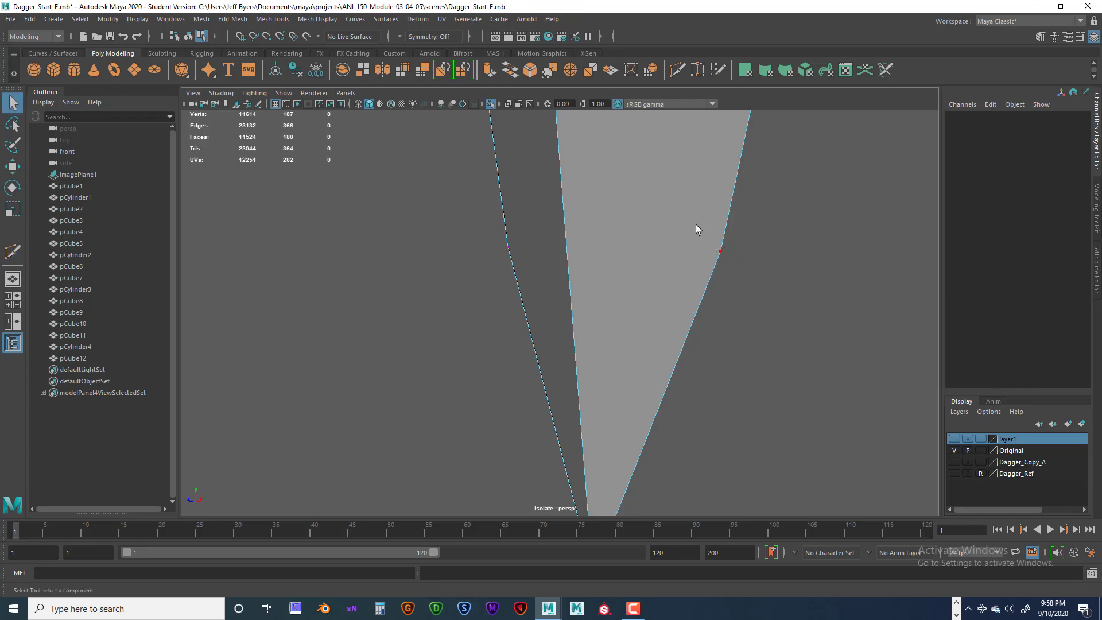
drag(696, 225, 797, 317)
click(775, 281)
Step: Try a Multi-Cut from the bend's outer corner to the blade's centre ridge, and undo the cut points
shift+right_drag(673, 236, 653, 306)
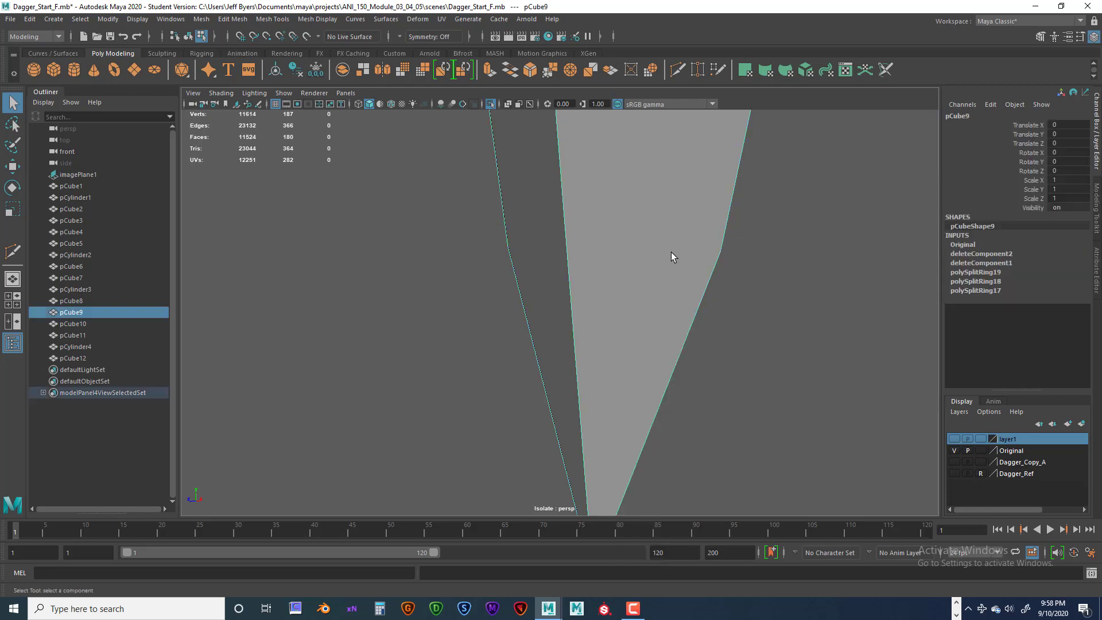
shift+right_drag(673, 257, 608, 256)
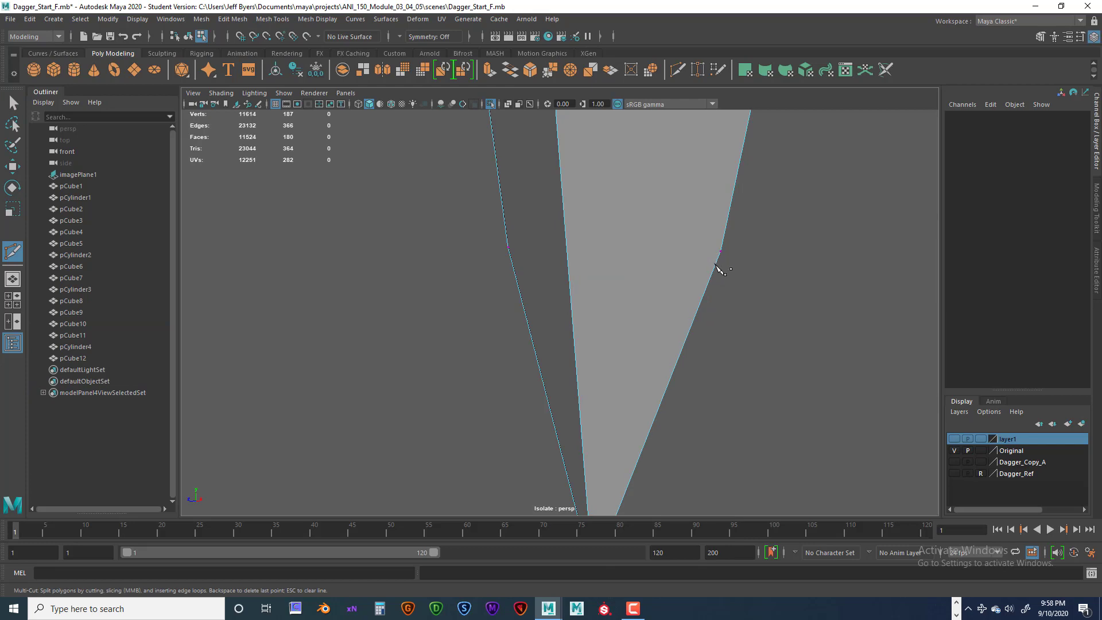
click(720, 251)
alt+drag(730, 284, 703, 278)
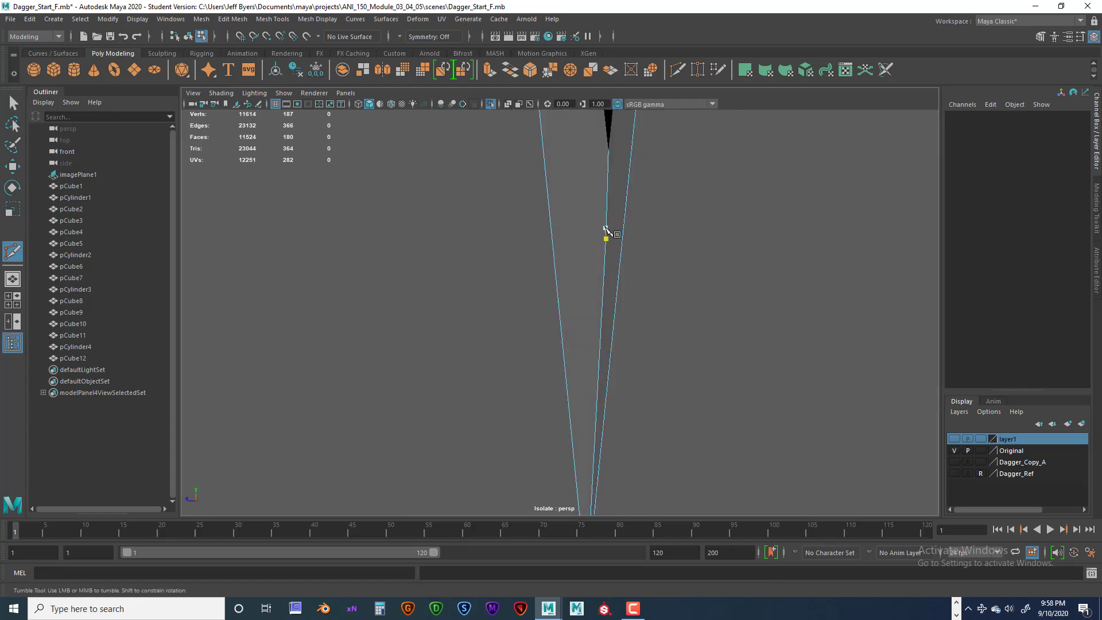
alt+drag(632, 256, 674, 261)
click(724, 262)
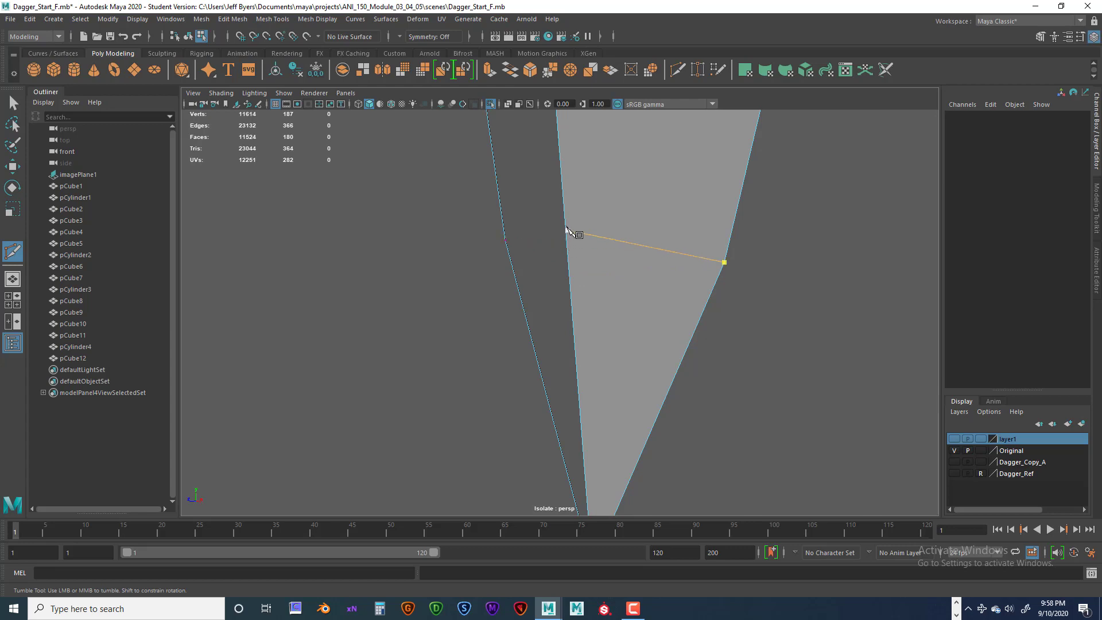
click(570, 263)
alt+drag(626, 286, 757, 306)
key(ctrl+z)
key(ctrl+z)
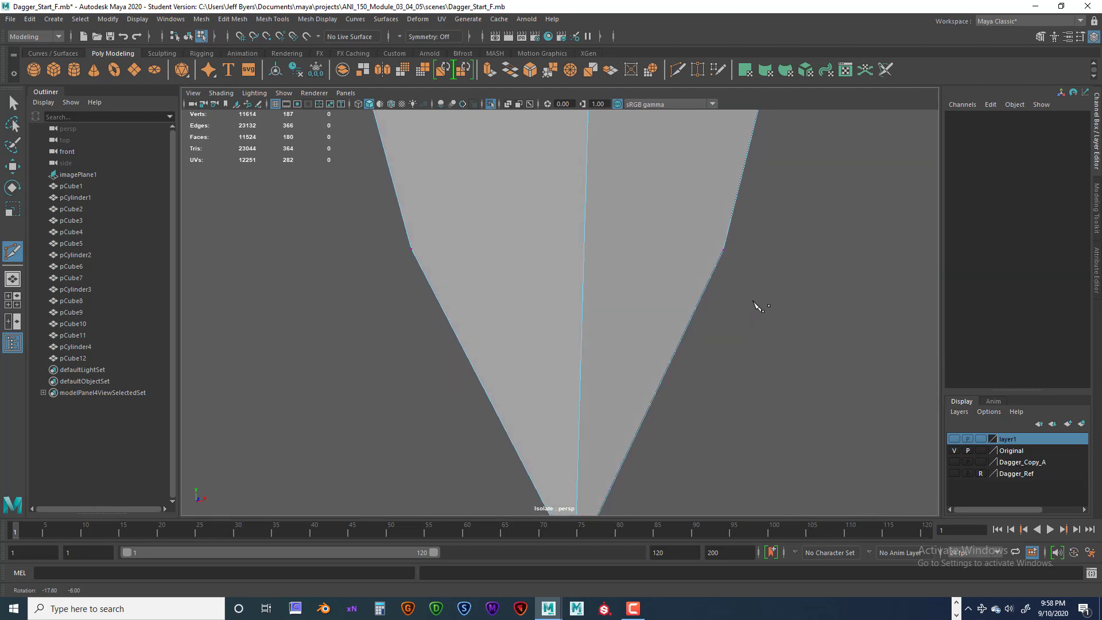
Step: Cut an edge between the blade's centre ridge and one outer corner at the bend with Multi-Cut
click(585, 266)
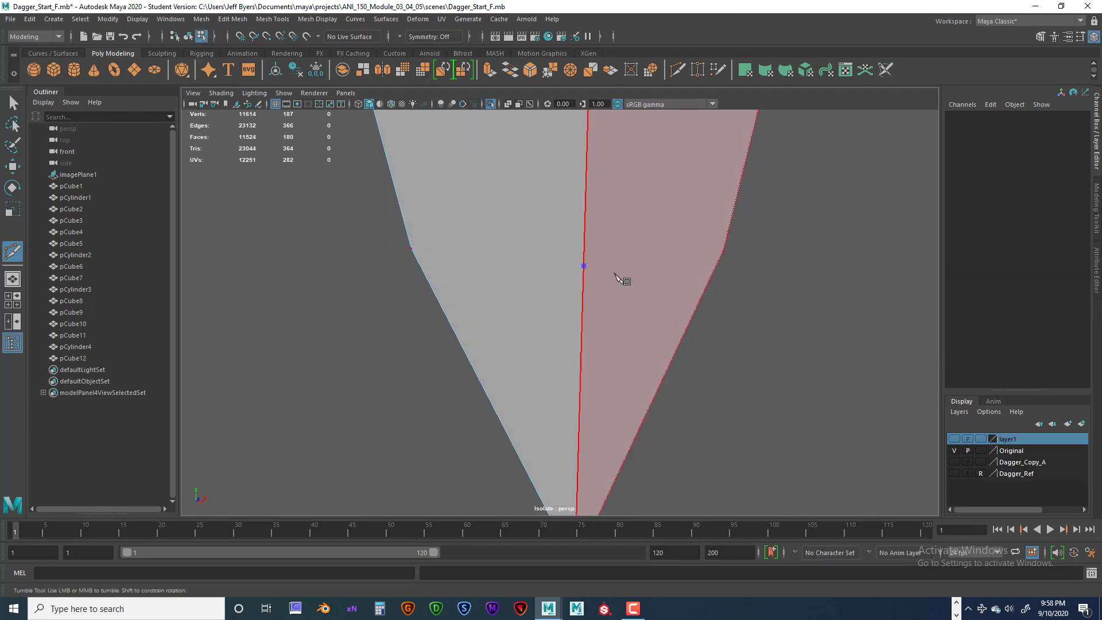
alt+drag(620, 278, 572, 294)
key(ctrl+z)
click(569, 256)
alt+drag(653, 314, 614, 325)
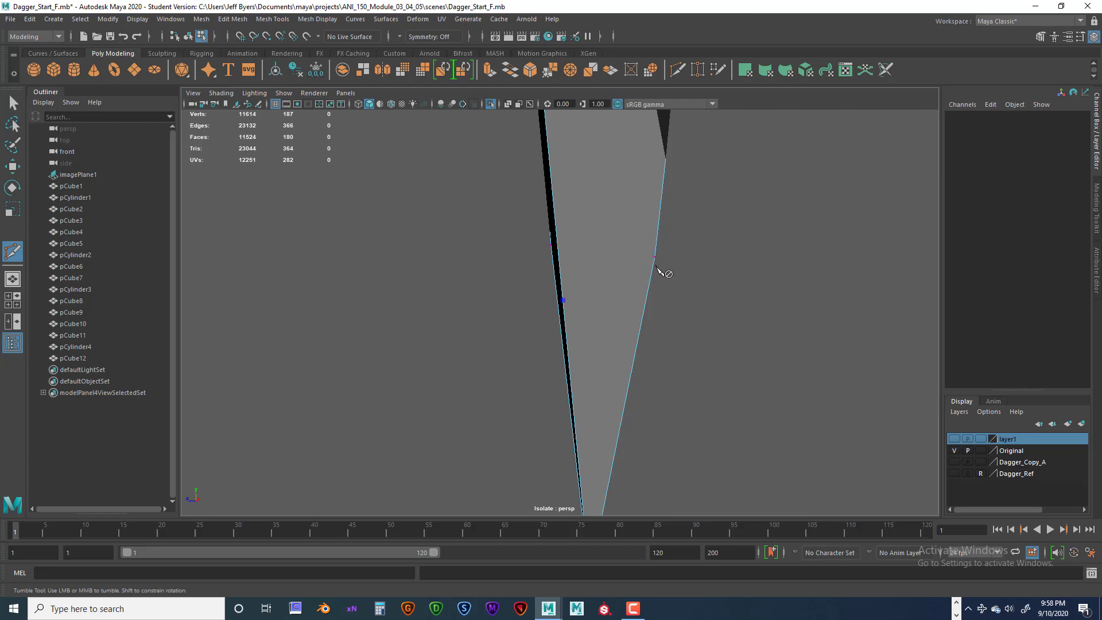
alt+drag(659, 271, 632, 275)
drag(570, 281, 801, 284)
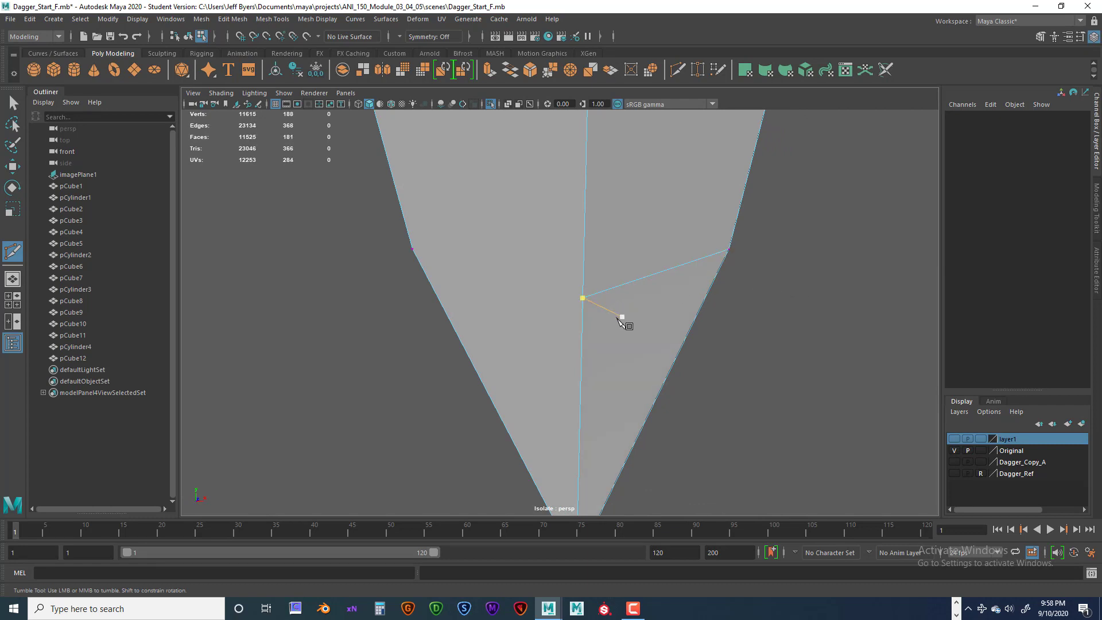
Step: Cut a second edge from the same ridge point to the opposite outer corner, completing the cross cut on this side
alt+drag(622, 318, 574, 323)
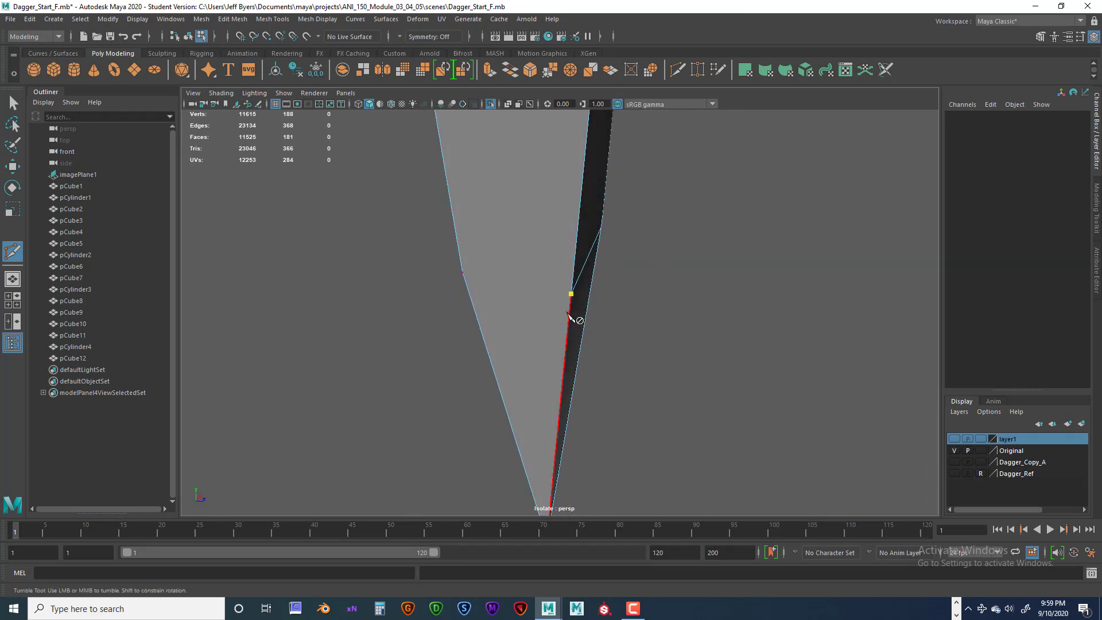
drag(569, 329, 573, 315)
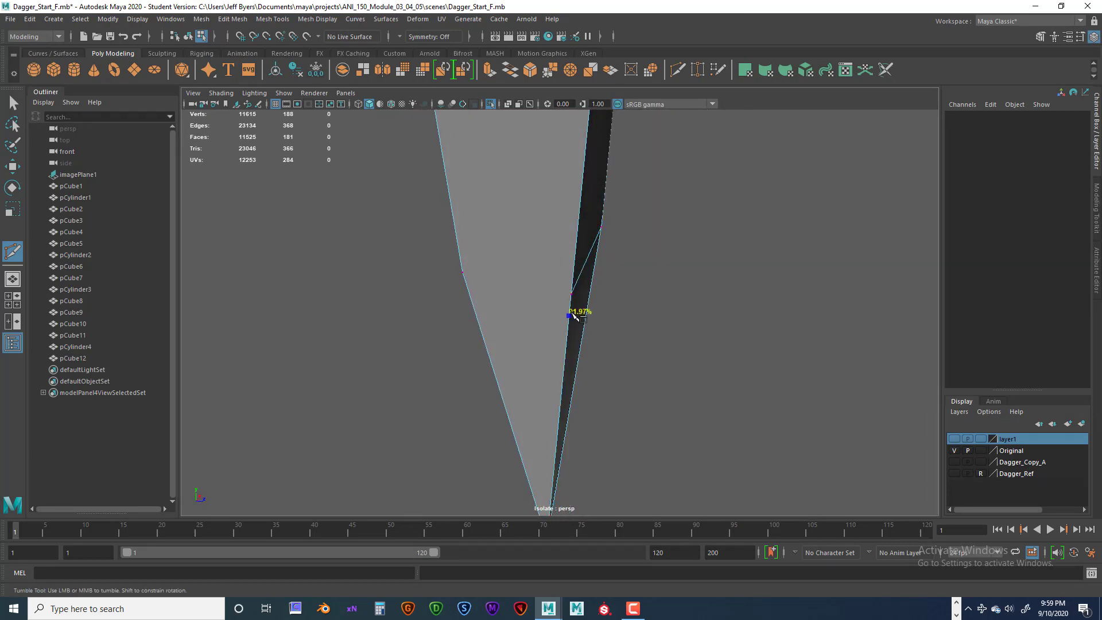
alt+drag(508, 287, 537, 304)
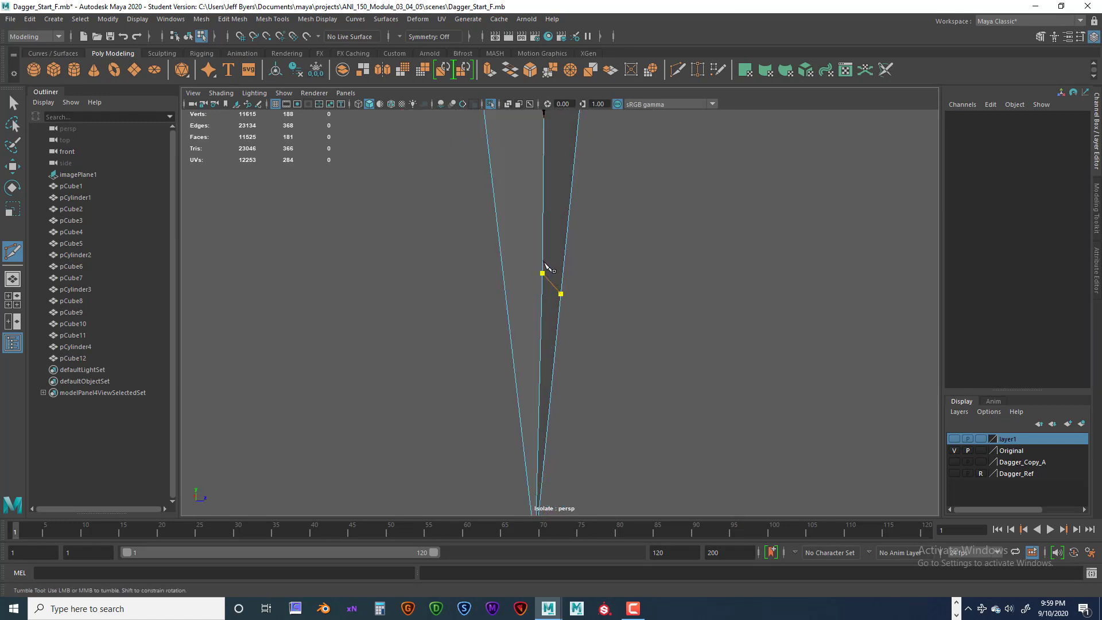
click(544, 264)
alt+drag(645, 287, 664, 298)
mouse_move(544, 267)
alt+mouse_down()
mouse_move(606, 266)
mouse_move(552, 266)
alt+mouse_up()
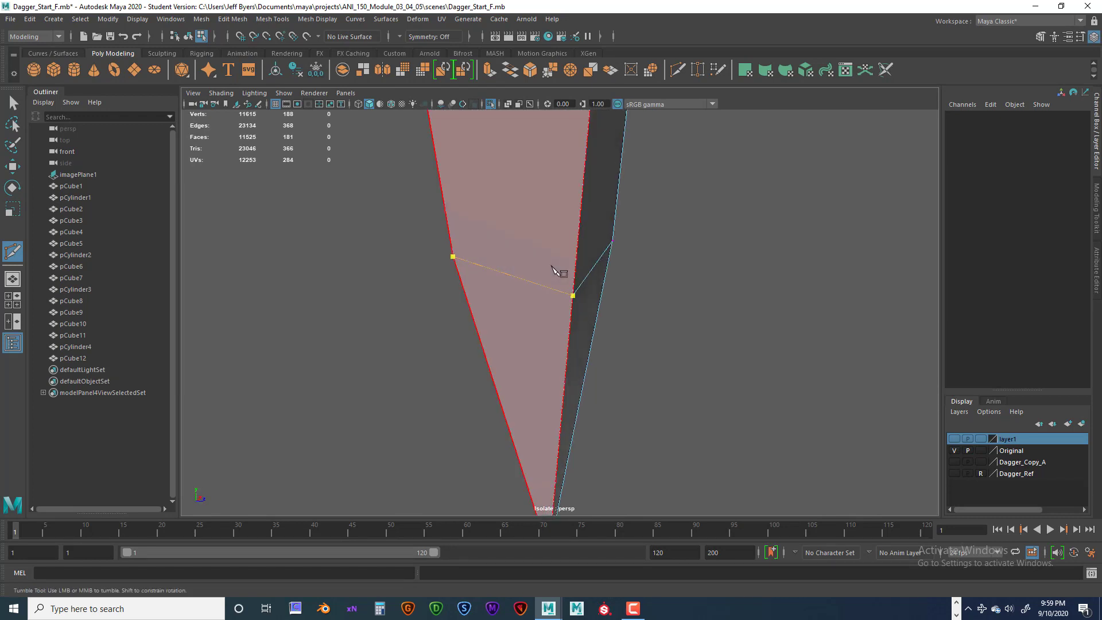
key(Return)
Step: On the blade's other side, cut an edge between the centre ridge and one outer bend corner
alt+drag(585, 340, 541, 346)
alt+right_drag(542, 347, 574, 307)
click(565, 290)
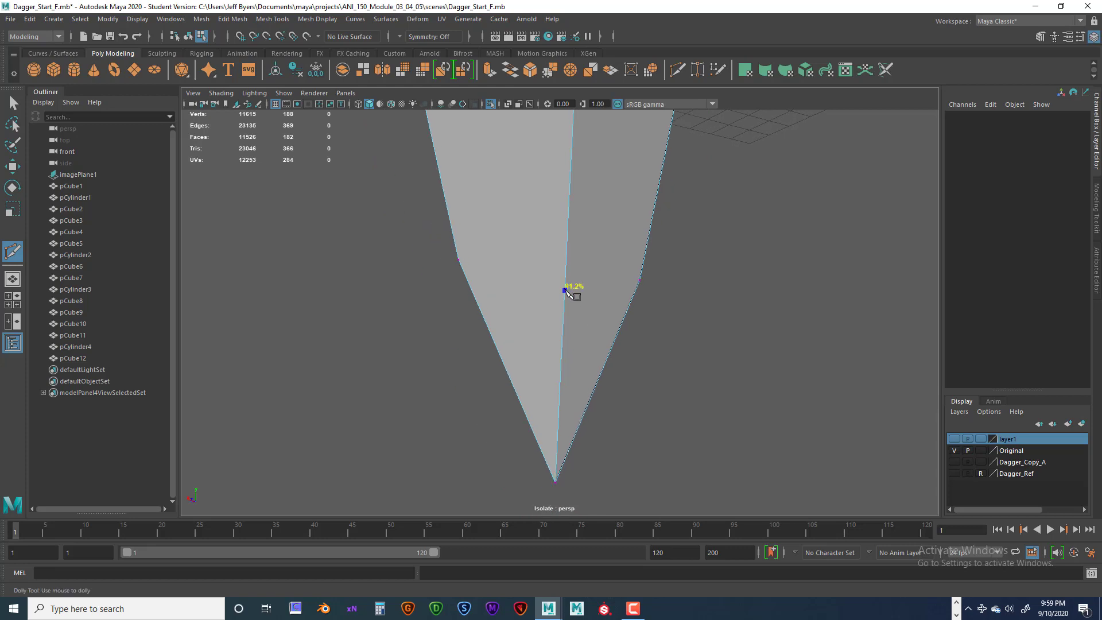
alt+drag(579, 300, 586, 342)
alt+middle_drag(516, 312, 609, 301)
alt+drag(610, 301, 516, 296)
alt+middle_drag(516, 296, 539, 295)
alt+drag(540, 296, 571, 310)
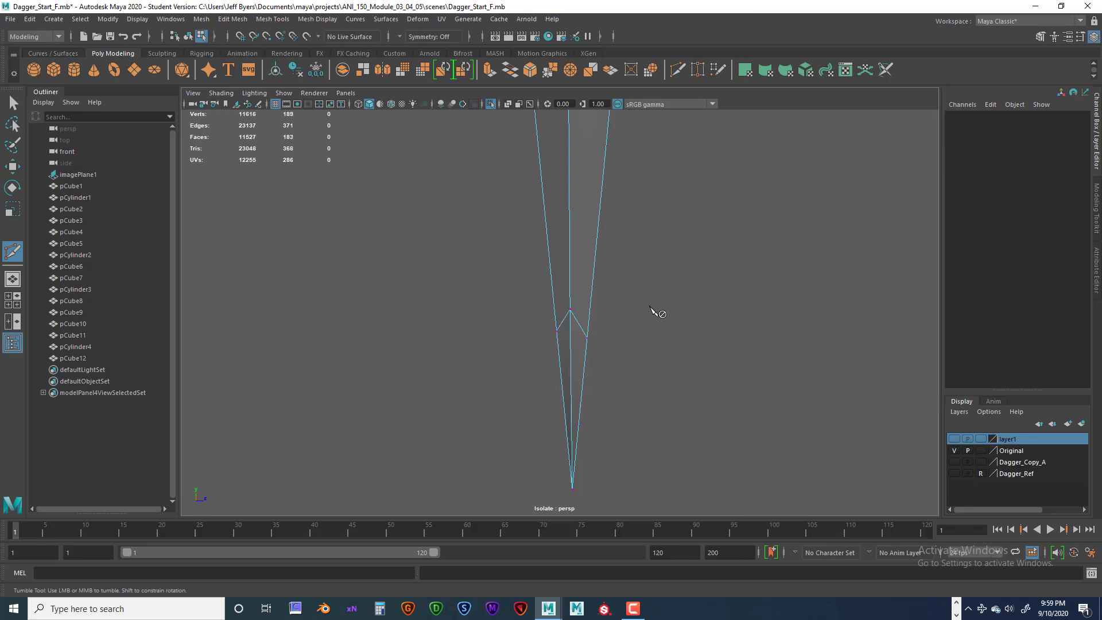
Step: Cut the remaining edge from the other side's ridge point to the opposite bend corner, closing the loop around the tip
alt+drag(536, 332, 692, 316)
alt+middle_drag(692, 316, 638, 311)
scroll(596, 308, up, 2)
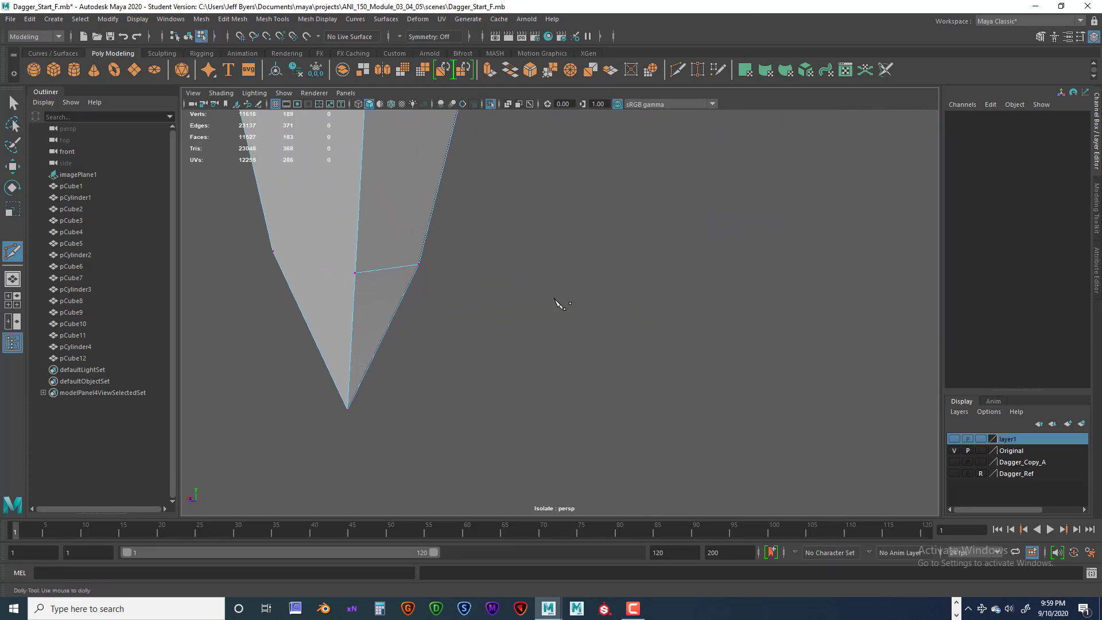
alt+middle_drag(558, 305, 582, 324)
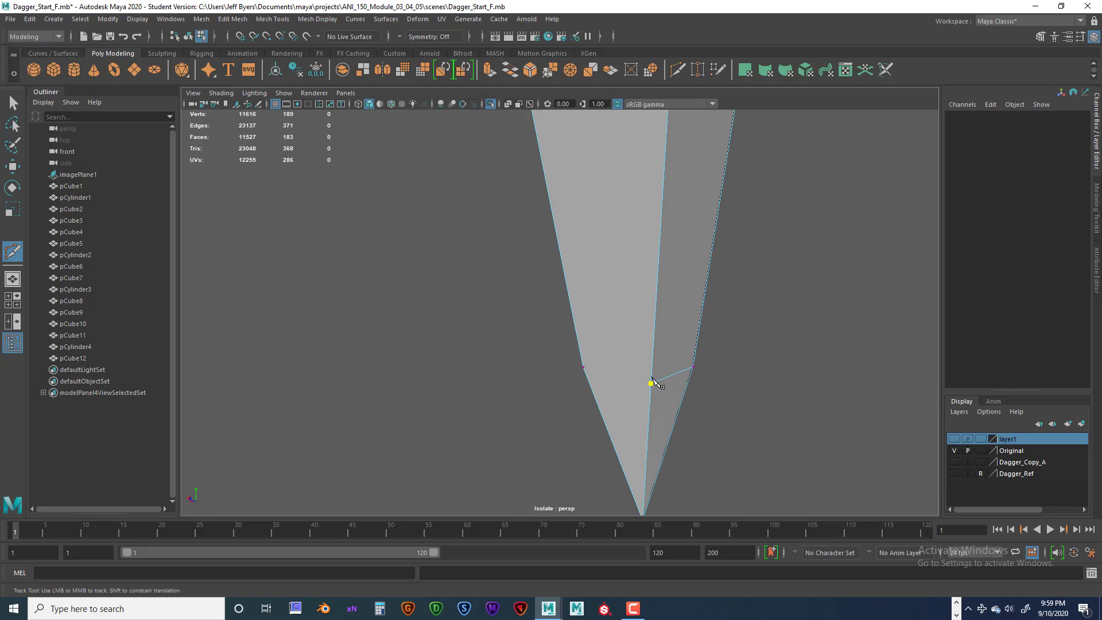
alt+drag(631, 371, 702, 358)
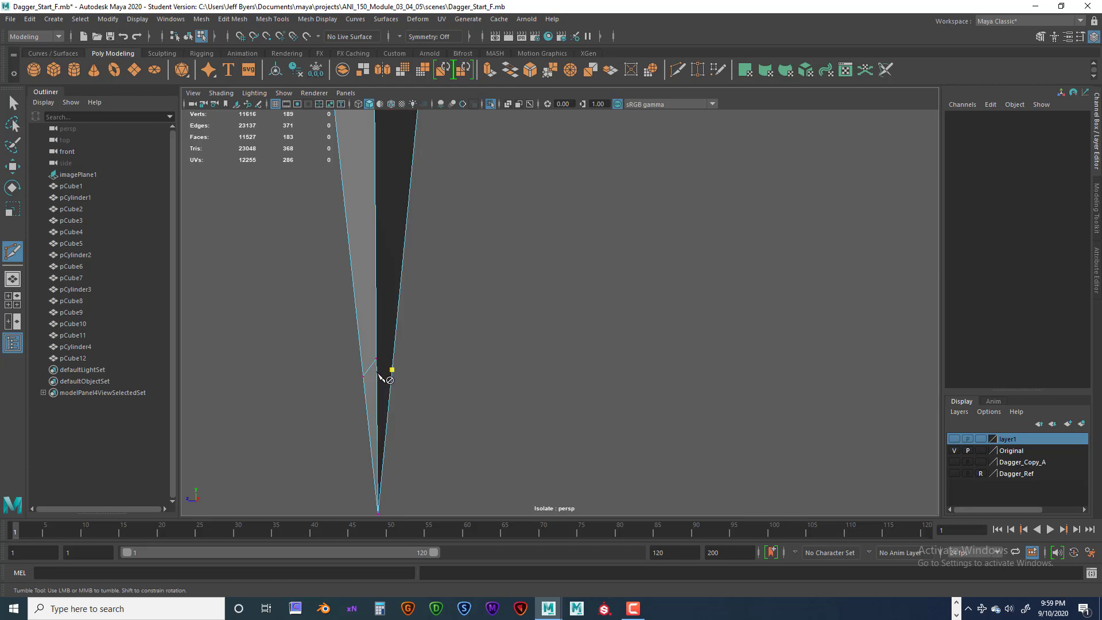
alt+drag(381, 373, 425, 386)
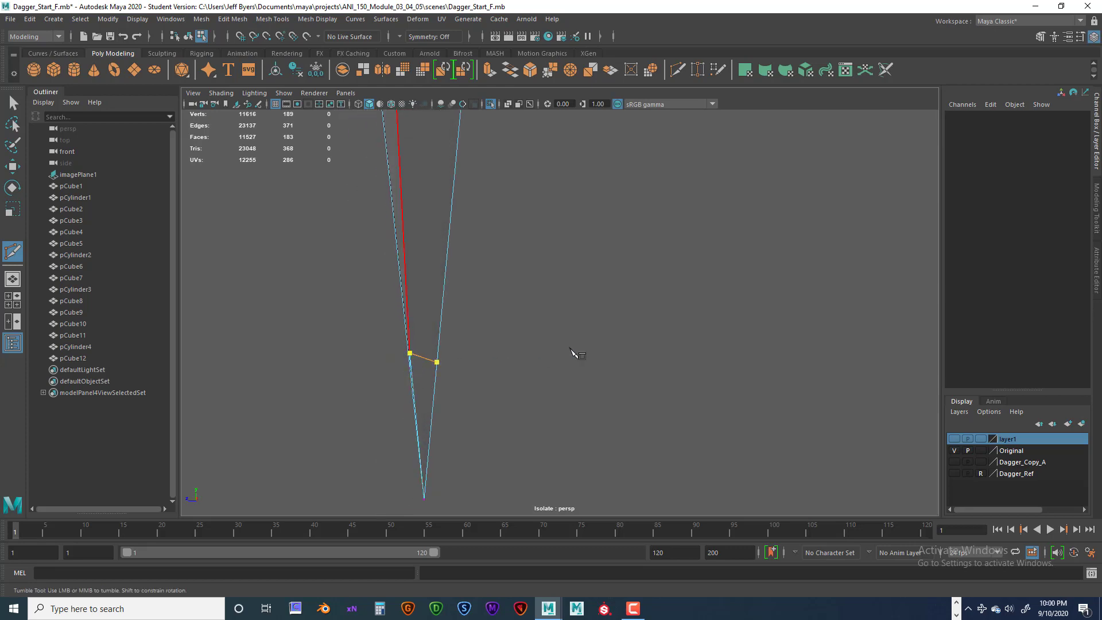
key(Return)
alt+drag(497, 366, 544, 384)
Step: In the front view, move the lower ridge vertex at the bend up to line up with the ridge vertex on the opposite side
key(space)
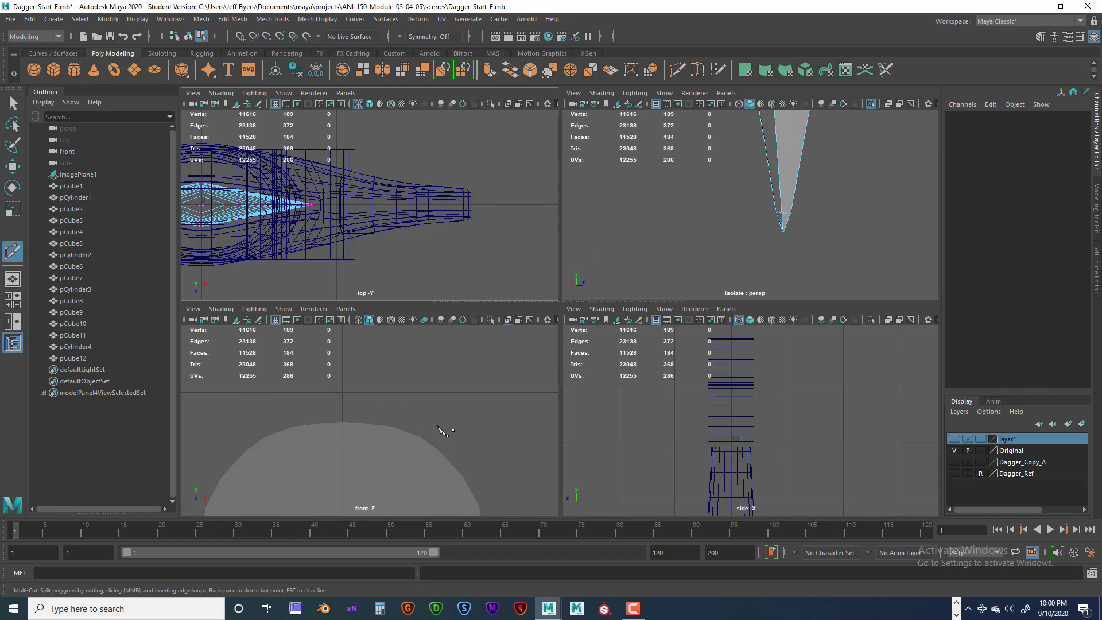
key(space)
key(a)
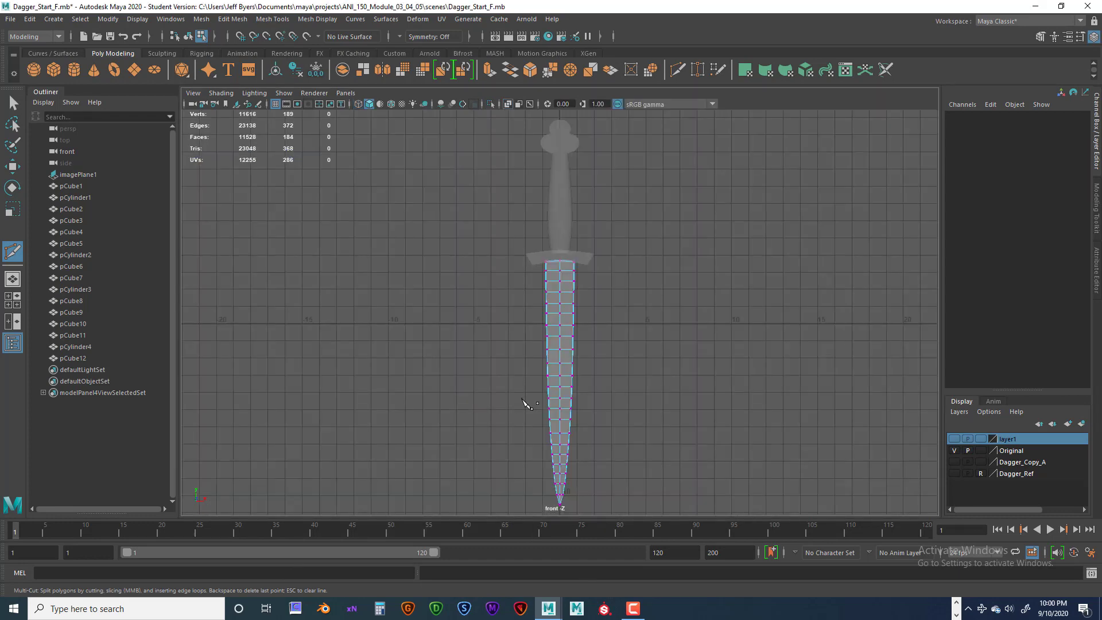
scroll(526, 404, up, 2)
alt+middle_drag(462, 434, 441, 247)
alt+middle_drag(433, 423, 574, 428)
scroll(461, 364, up, 10)
scroll(574, 428, up, 8)
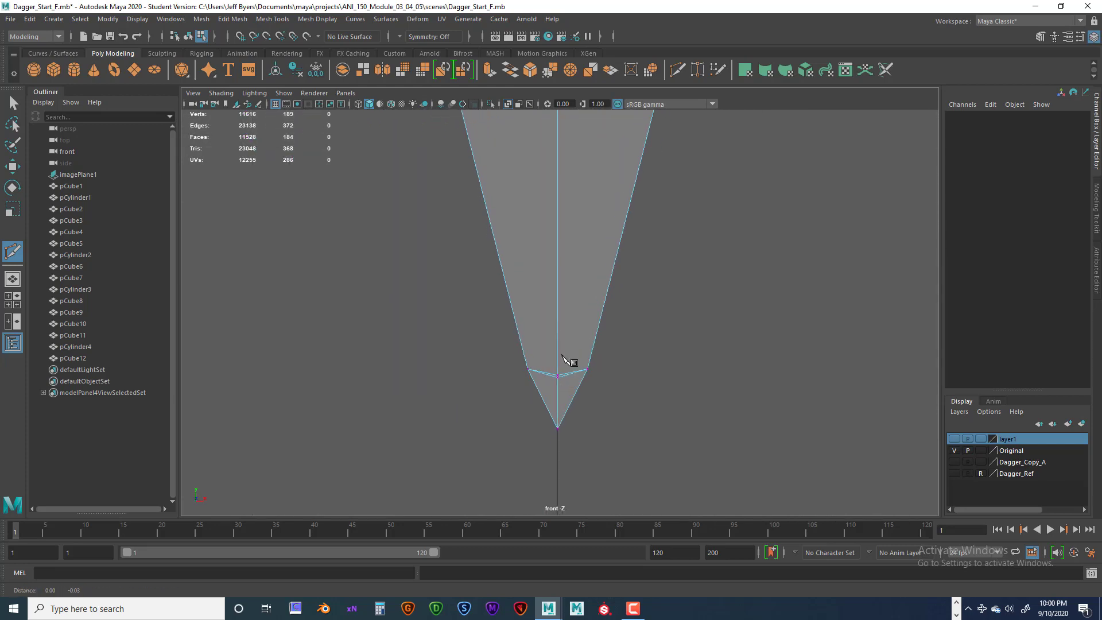
alt+middle_drag(565, 352, 563, 334)
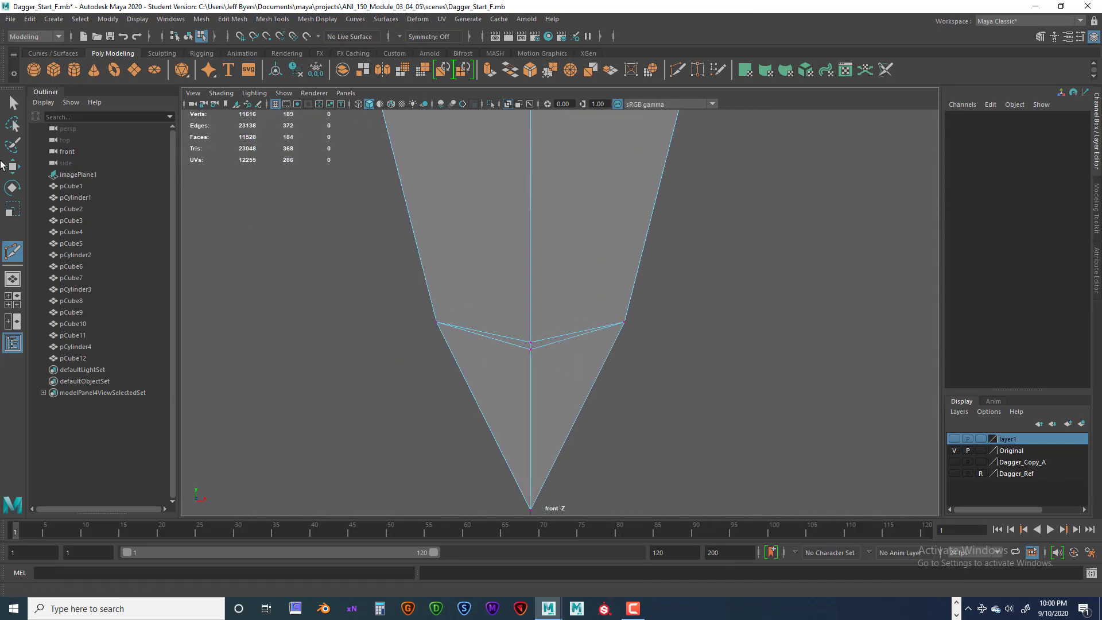
click(18, 106)
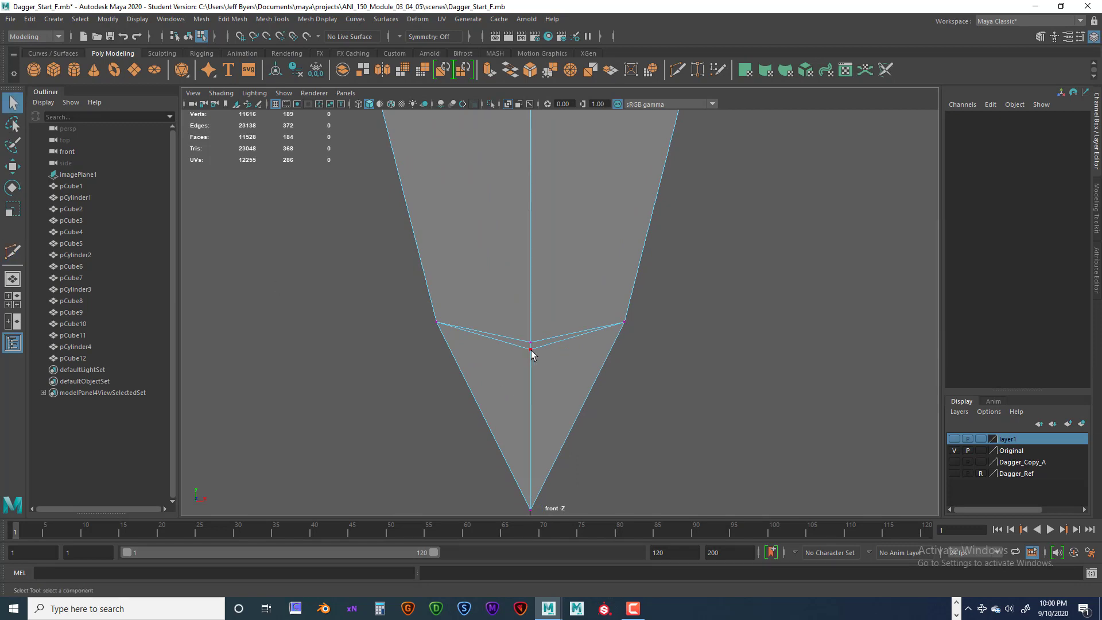
drag(545, 348, 546, 351)
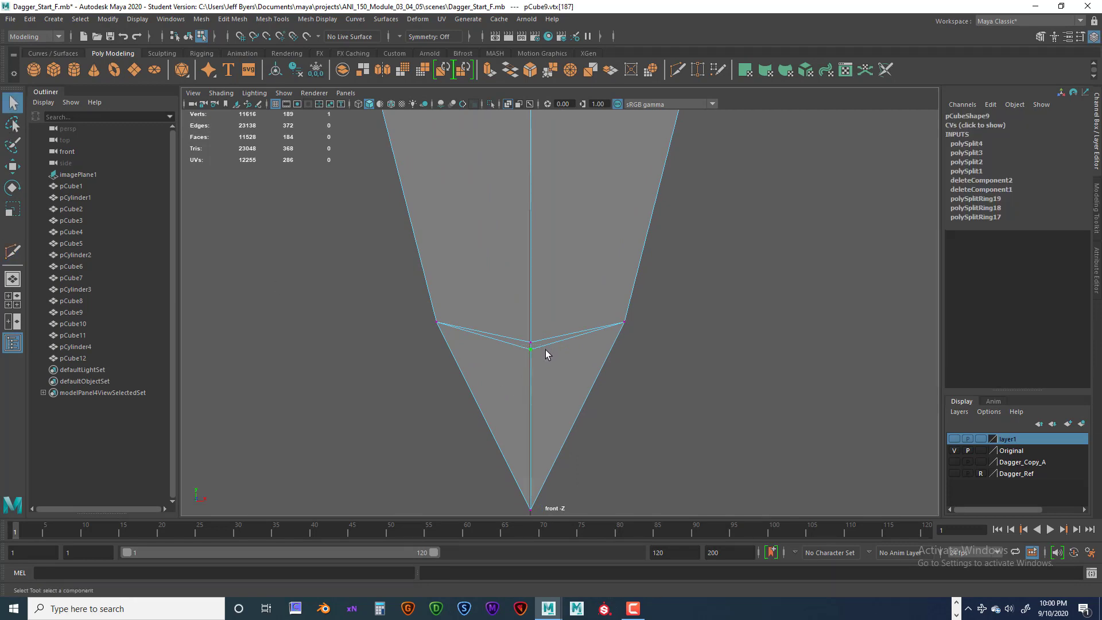
key(w)
drag(531, 300, 531, 293)
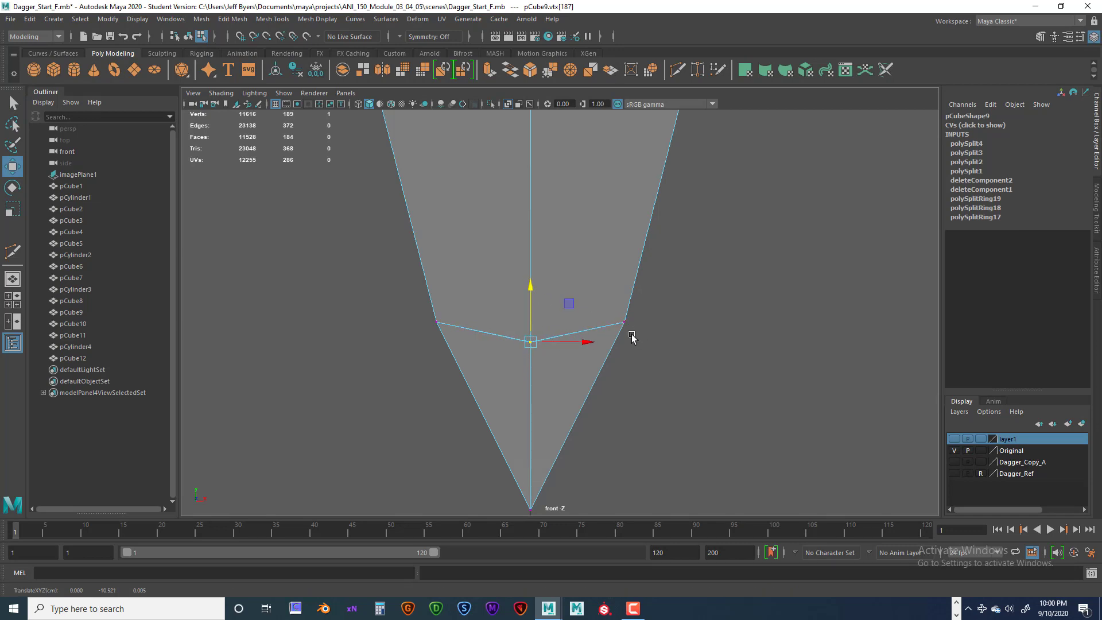
Step: Return to the perspective view in object mode, deselect the blade and examine its tip and bend
key(space)
key(space)
key(space)
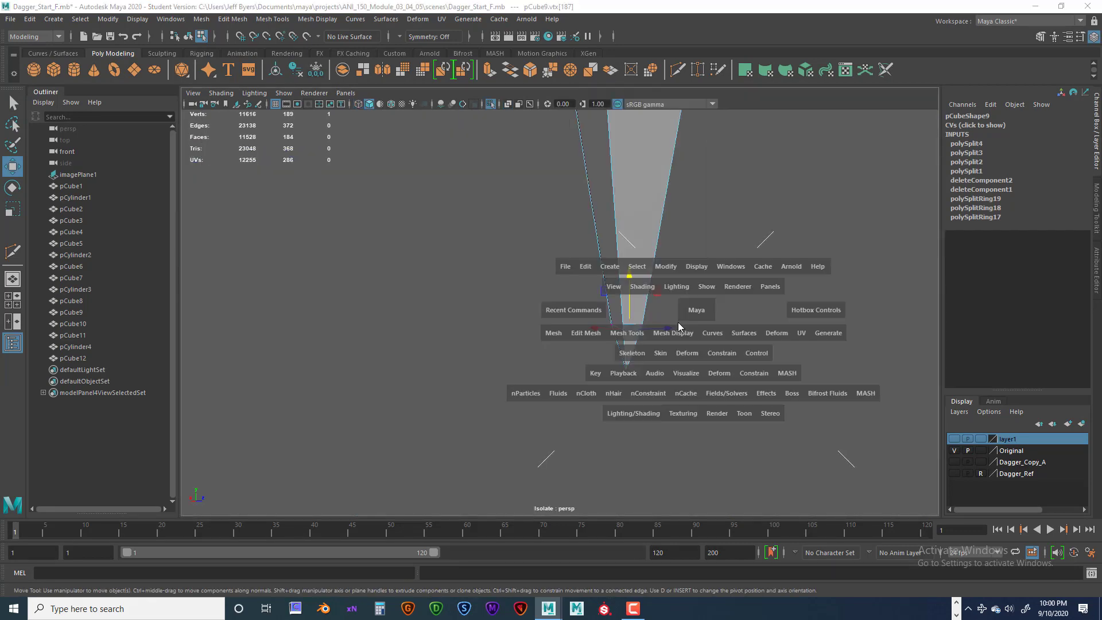
drag(671, 324, 636, 326)
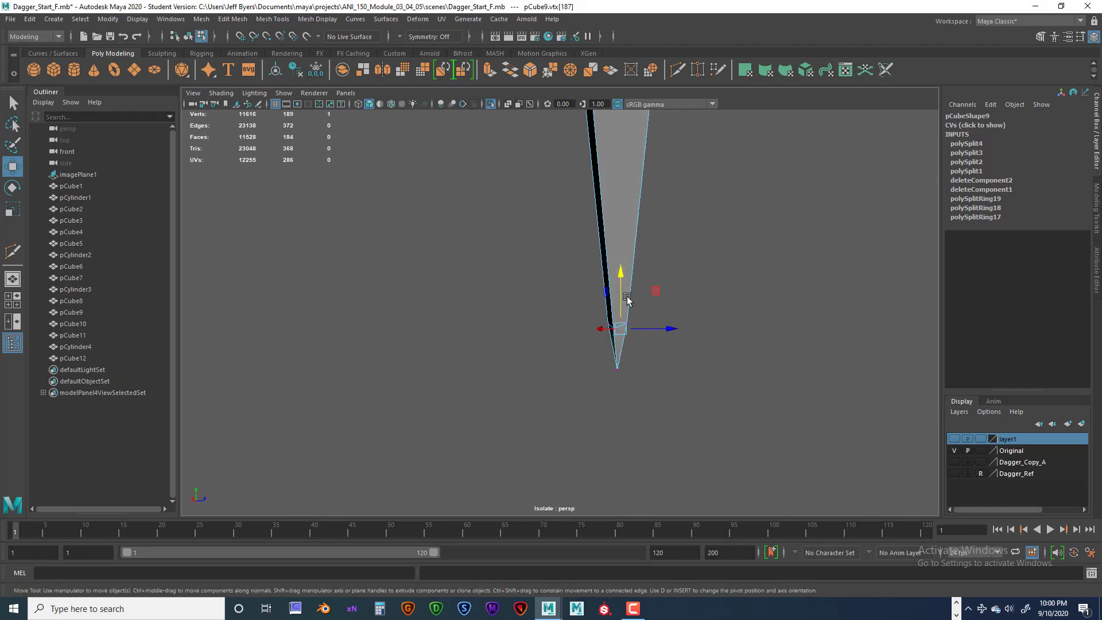
right_drag(625, 241, 616, 313)
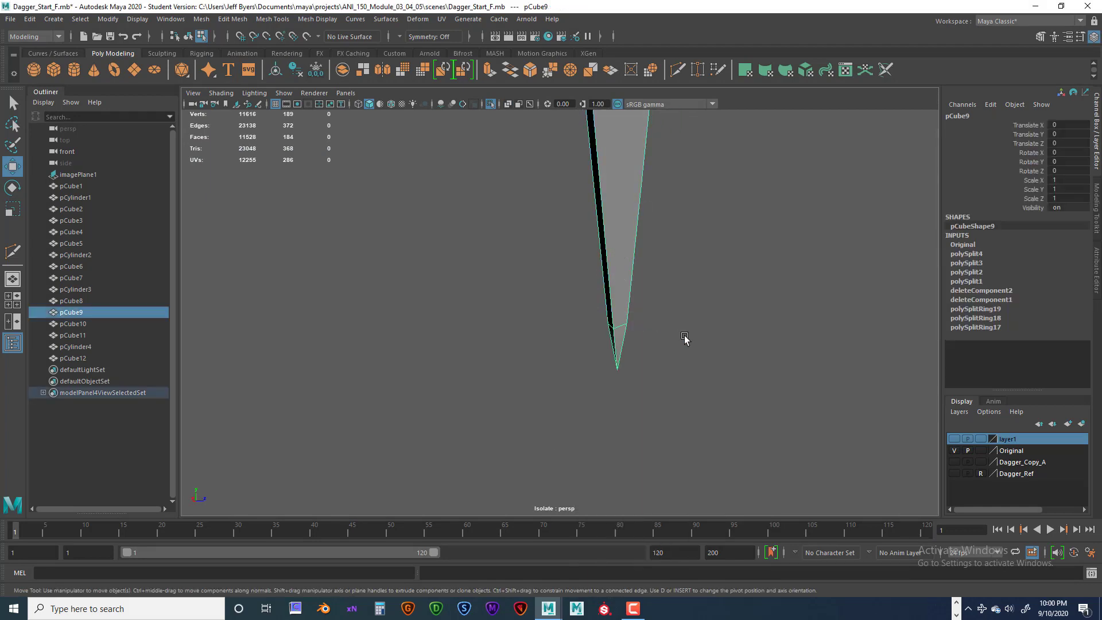
click(685, 339)
alt+drag(683, 342, 672, 302)
alt+middle_drag(672, 303, 645, 372)
alt+drag(644, 371, 660, 367)
alt+middle_drag(636, 341, 626, 424)
alt+right_drag(655, 424, 629, 318)
alt+middle_drag(628, 318, 631, 393)
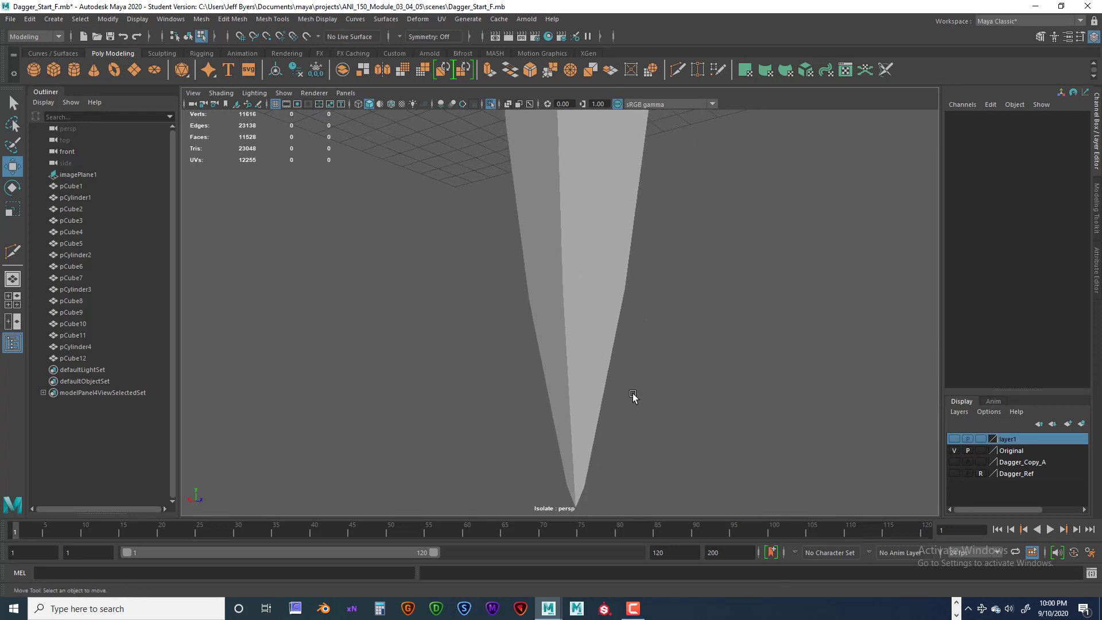
alt+middle_drag(638, 344, 631, 380)
Step: Select the blade and activate the Multi-Cut tool for cutting at the bend near its tip
click(601, 325)
right_drag(586, 292, 558, 363)
scroll(605, 370, up, 8)
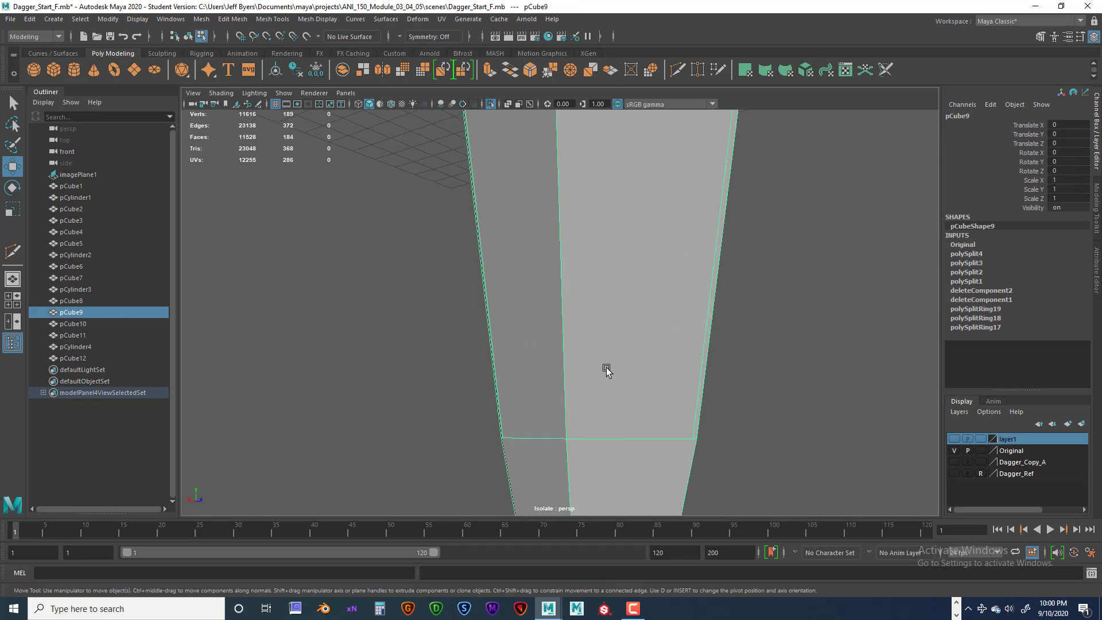
alt+middle_drag(608, 370, 516, 229)
alt+right_drag(516, 230, 570, 315)
mouse_move(592, 316)
alt+mouse_down()
mouse_move(539, 322)
mouse_move(584, 324)
alt+mouse_up()
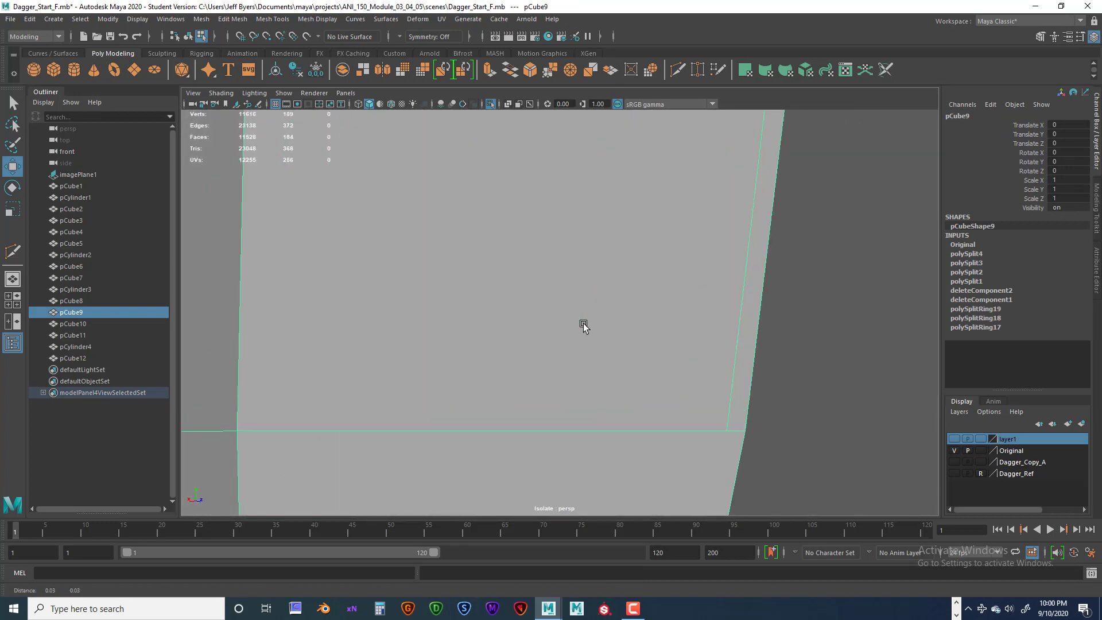
scroll(574, 326, down, 5)
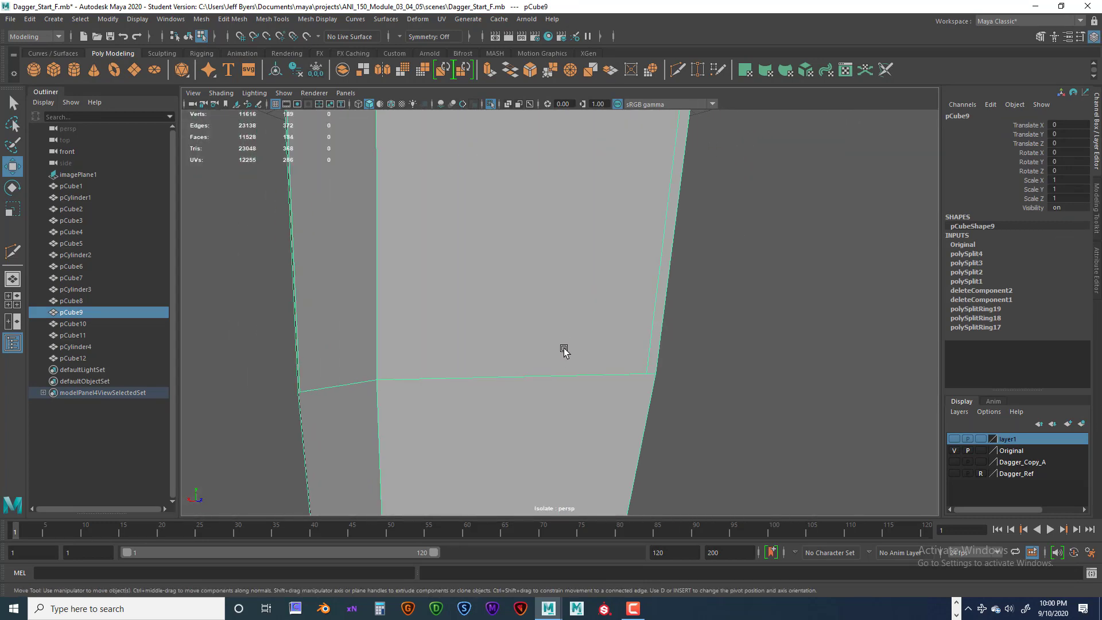
shift+right_drag(563, 347, 509, 306)
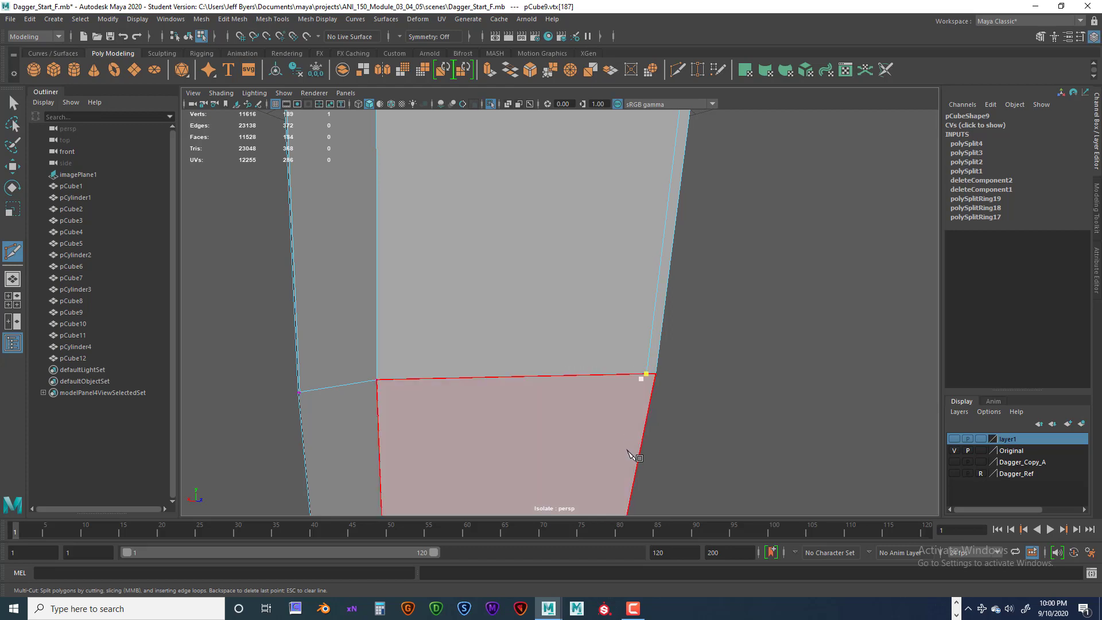
alt+drag(622, 452, 566, 451)
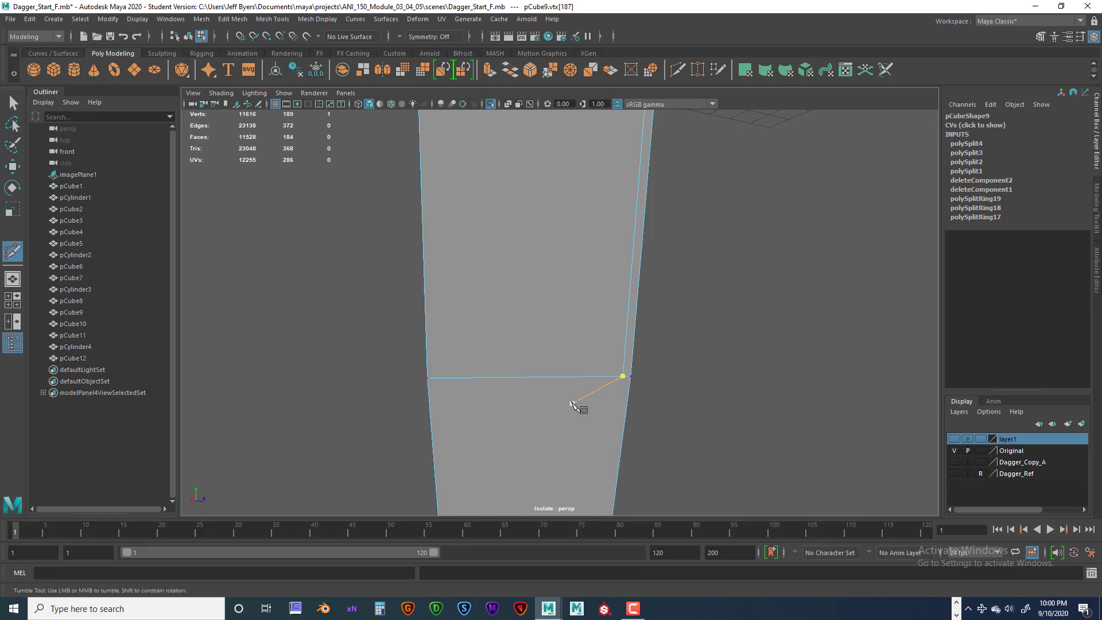
key(ctrl+z)
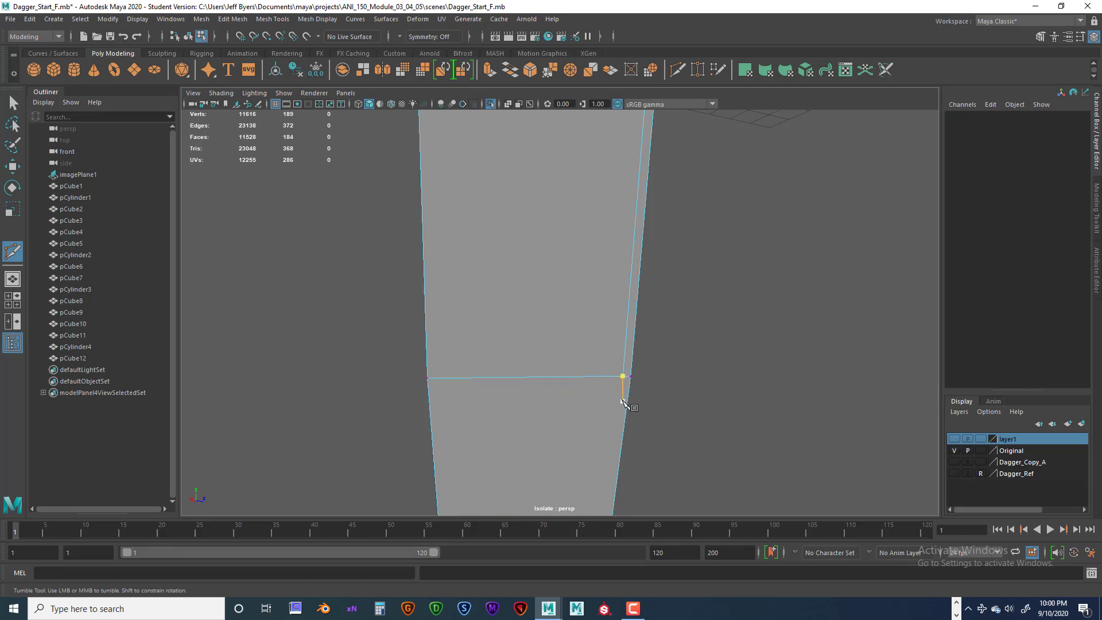
alt+drag(572, 415, 619, 440)
alt+middle_drag(576, 439, 591, 272)
click(603, 272)
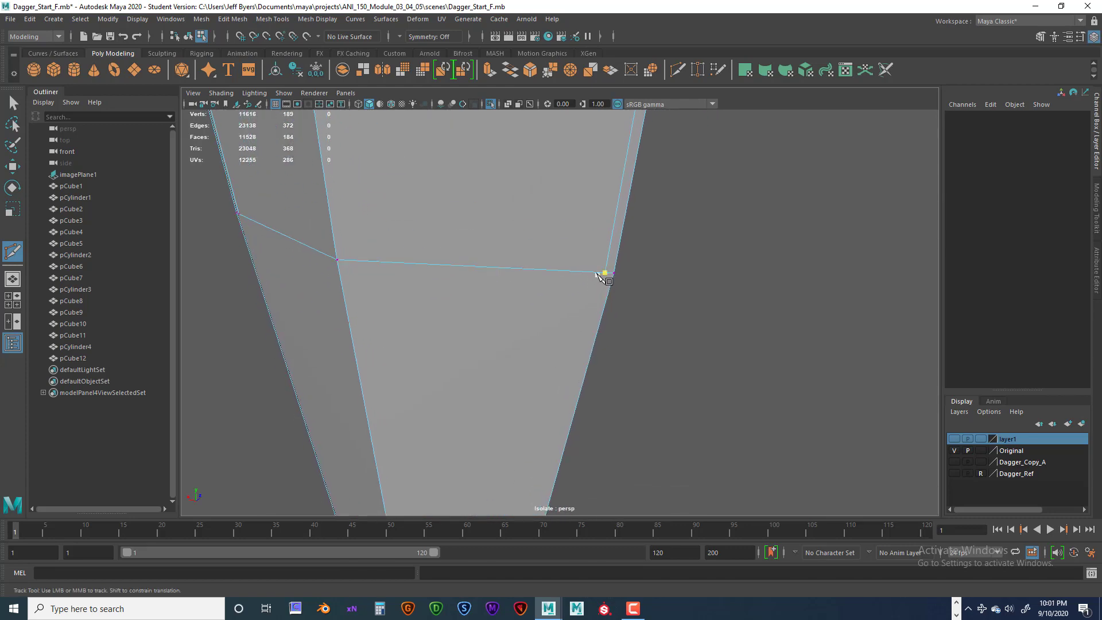
key(Escape)
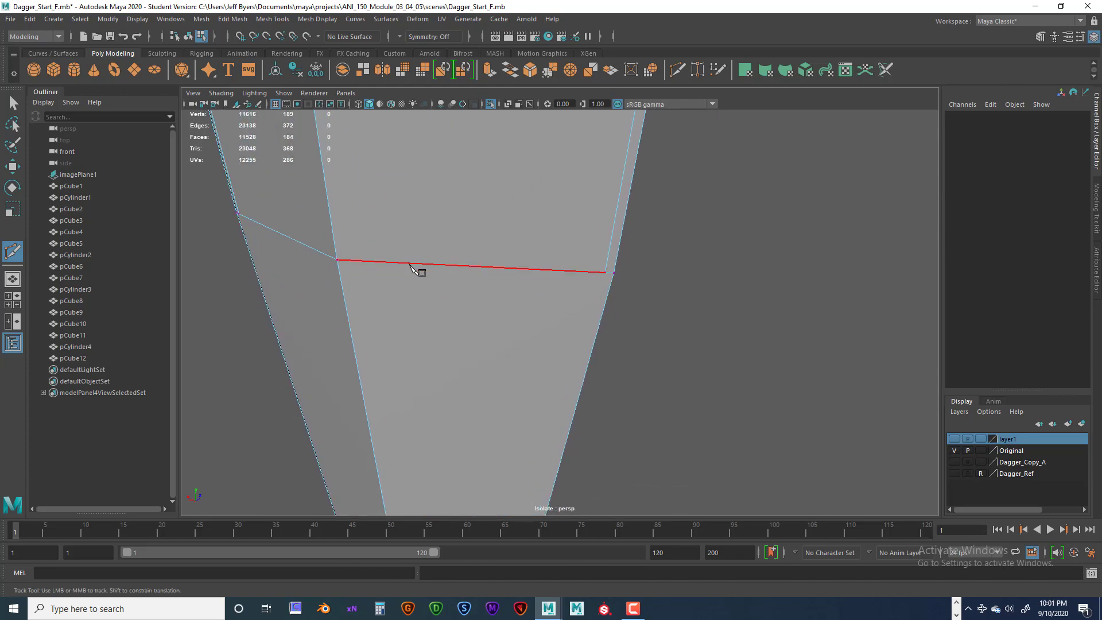
Step: Cut from the end of the support edge at the bend down to the centre ridge just above the blade's tip
click(605, 272)
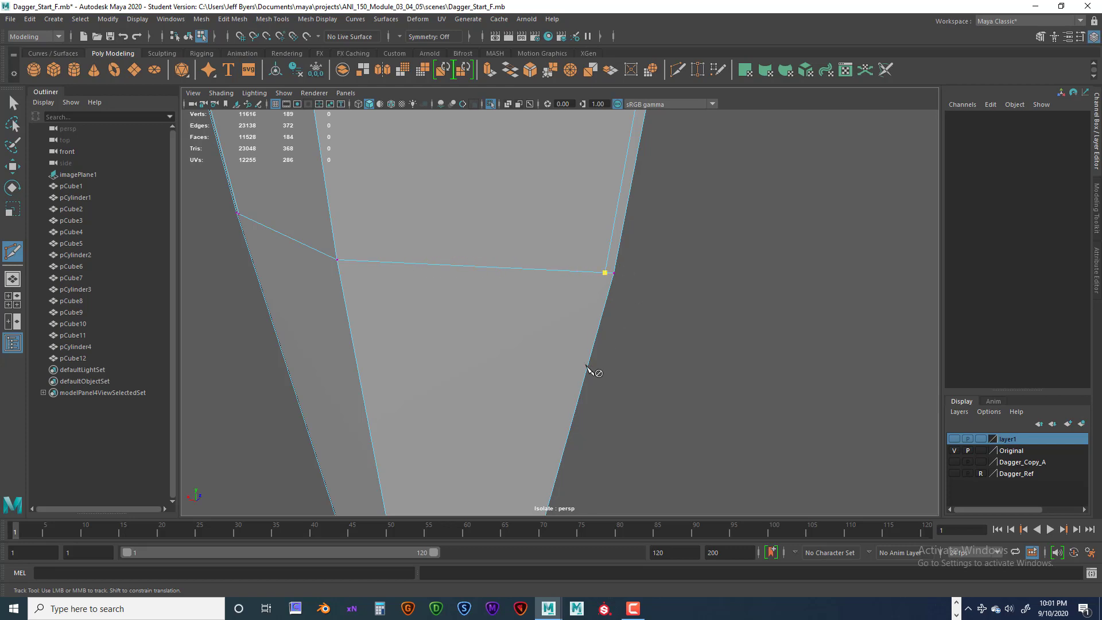
scroll(591, 356, down, 10)
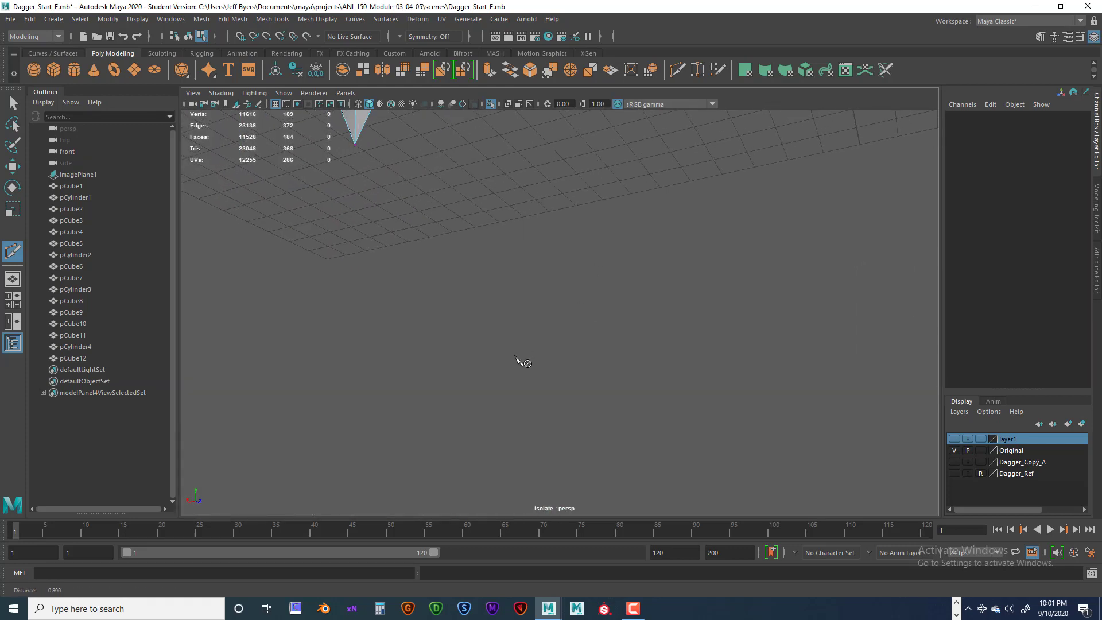
alt+right_drag(514, 356, 652, 361)
alt+middle_drag(508, 292, 583, 447)
alt+right_drag(557, 388, 736, 430)
alt+middle_drag(472, 297, 548, 381)
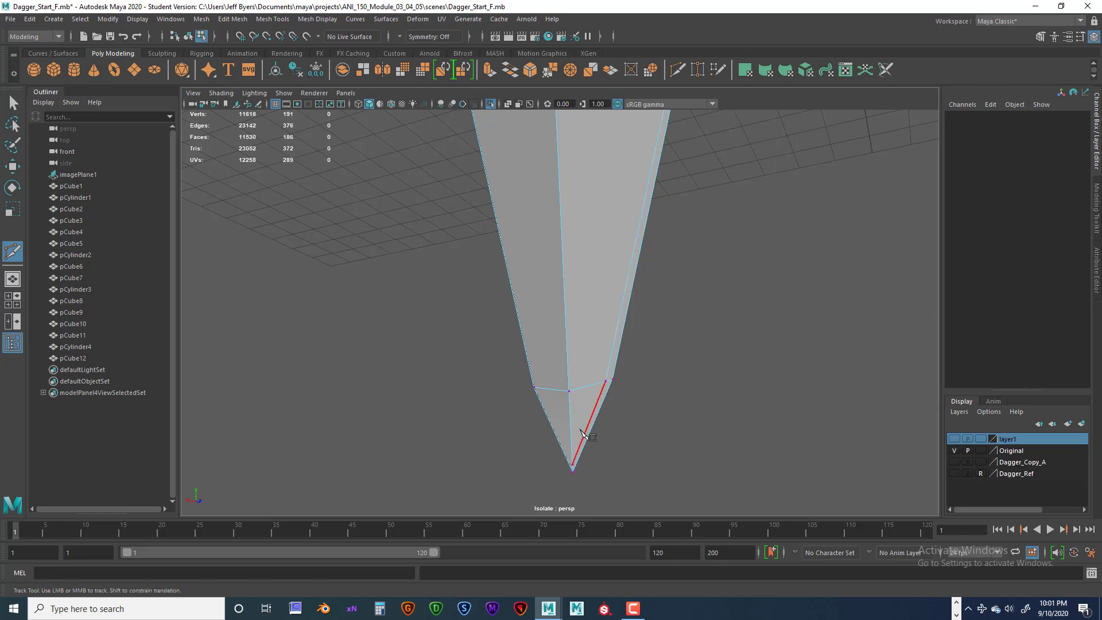
Step: Across the centre ridge on the same side, cut from the other support edge's end at the bend down to the tip
click(569, 391)
alt+middle_drag(573, 364, 560, 424)
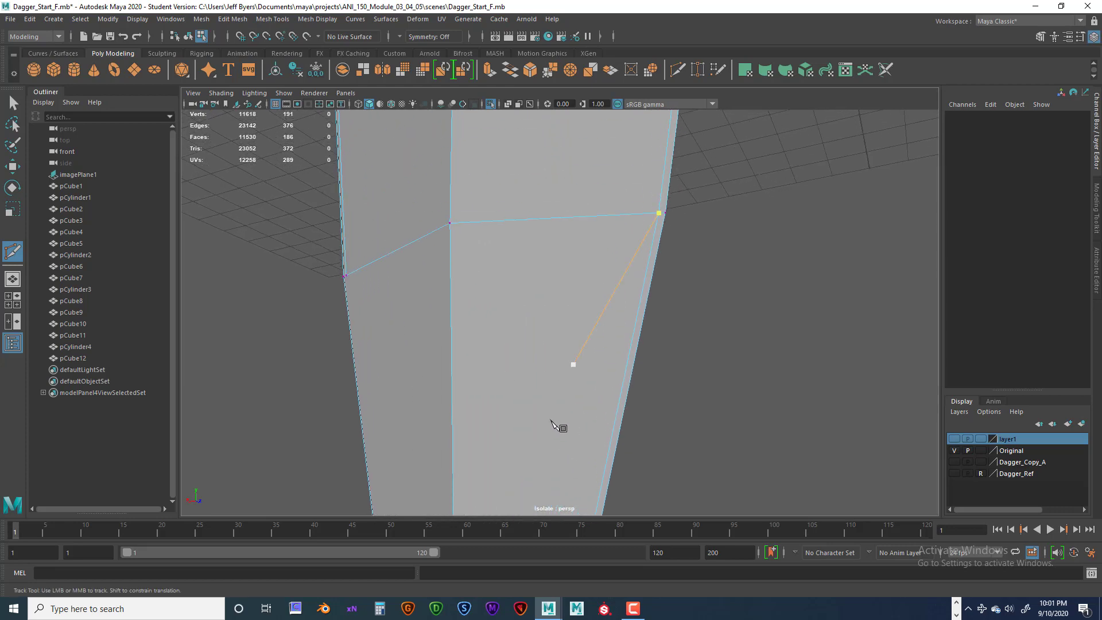
alt+drag(516, 404, 573, 410)
alt+middle_drag(356, 276, 646, 318)
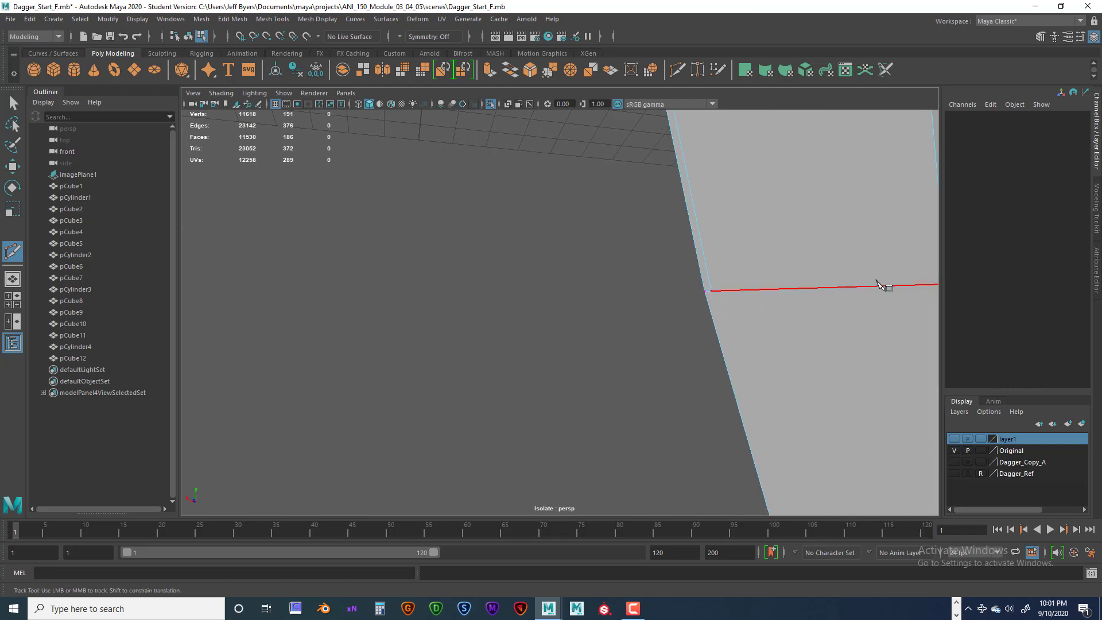
click(712, 292)
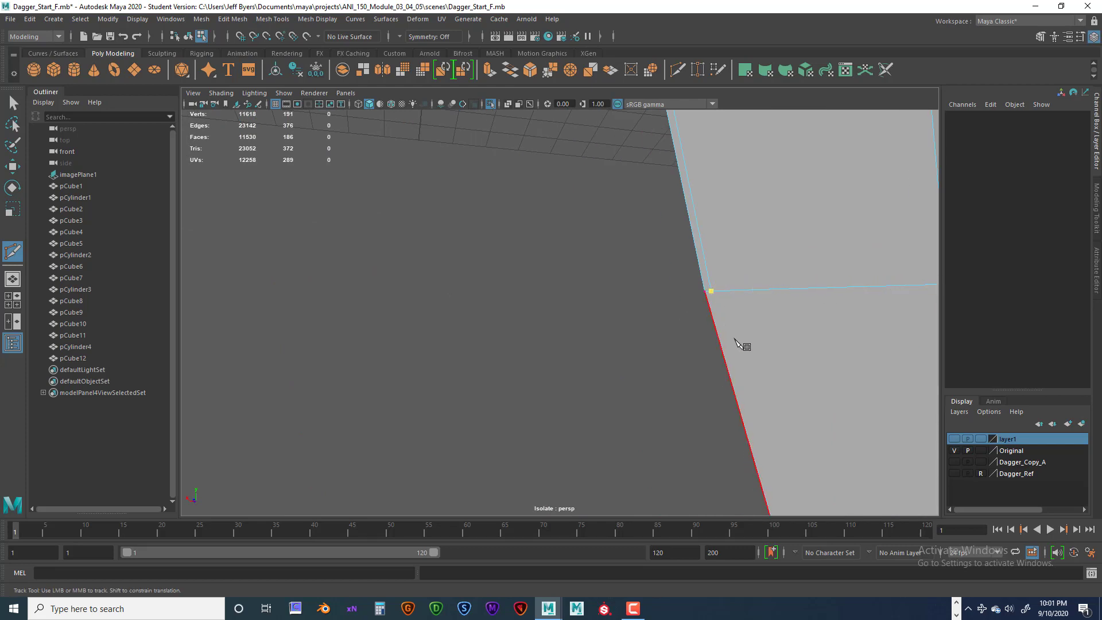
alt+middle_drag(762, 372, 728, 287)
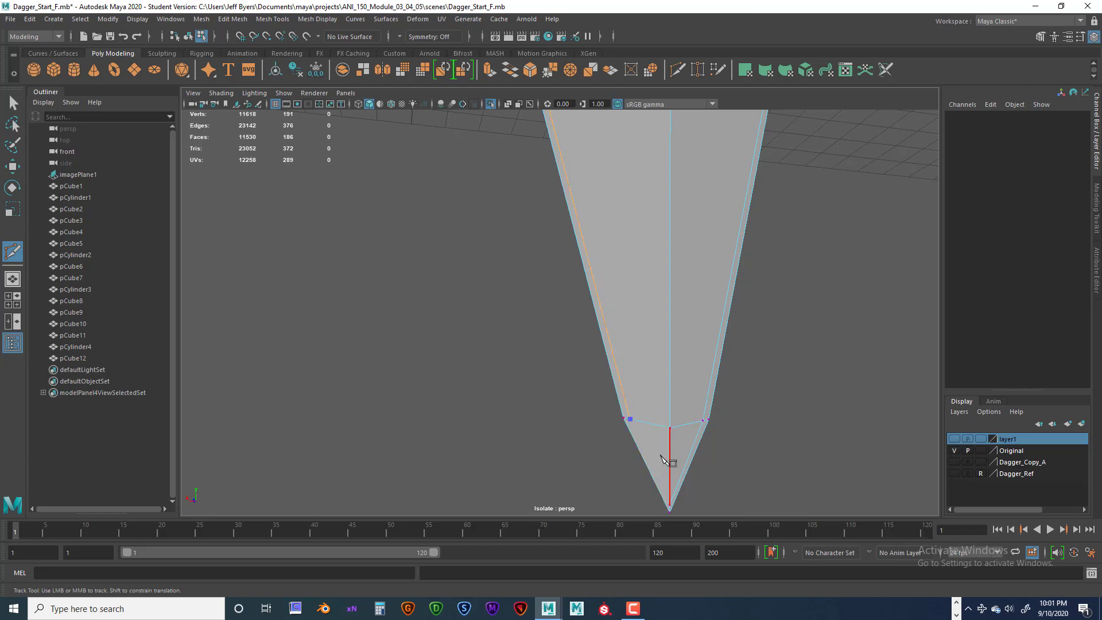
alt+middle_drag(654, 433, 631, 412)
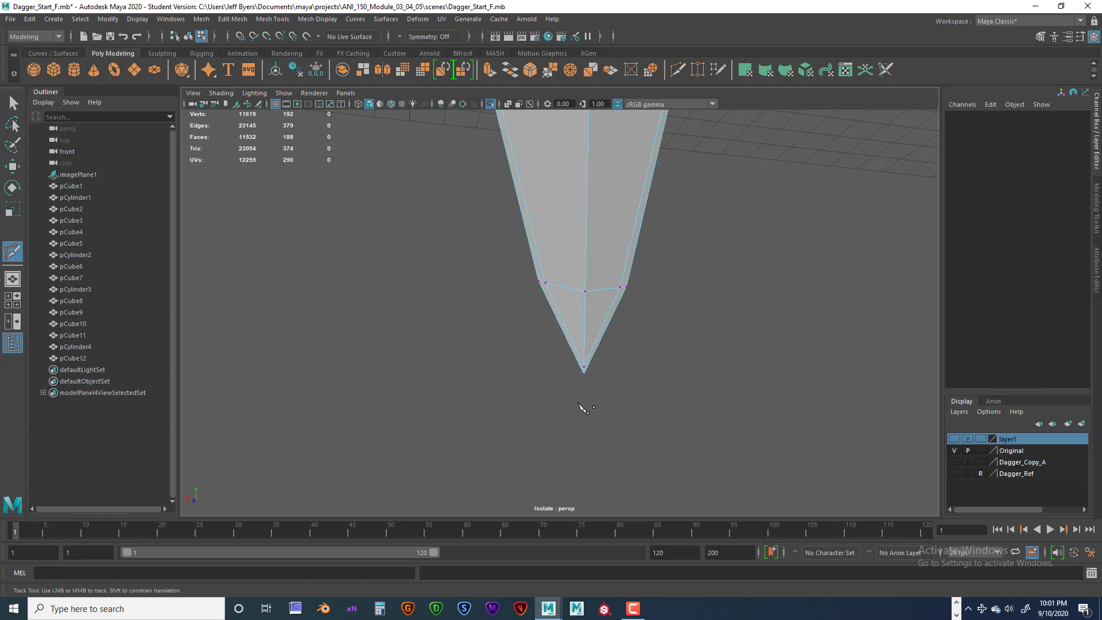
Step: On the blade's opposite side, extend one outer support edge from the bend down to the ridge near the tip
alt+drag(579, 405, 743, 425)
alt+middle_drag(698, 361, 672, 435)
alt+middle_drag(669, 323, 660, 367)
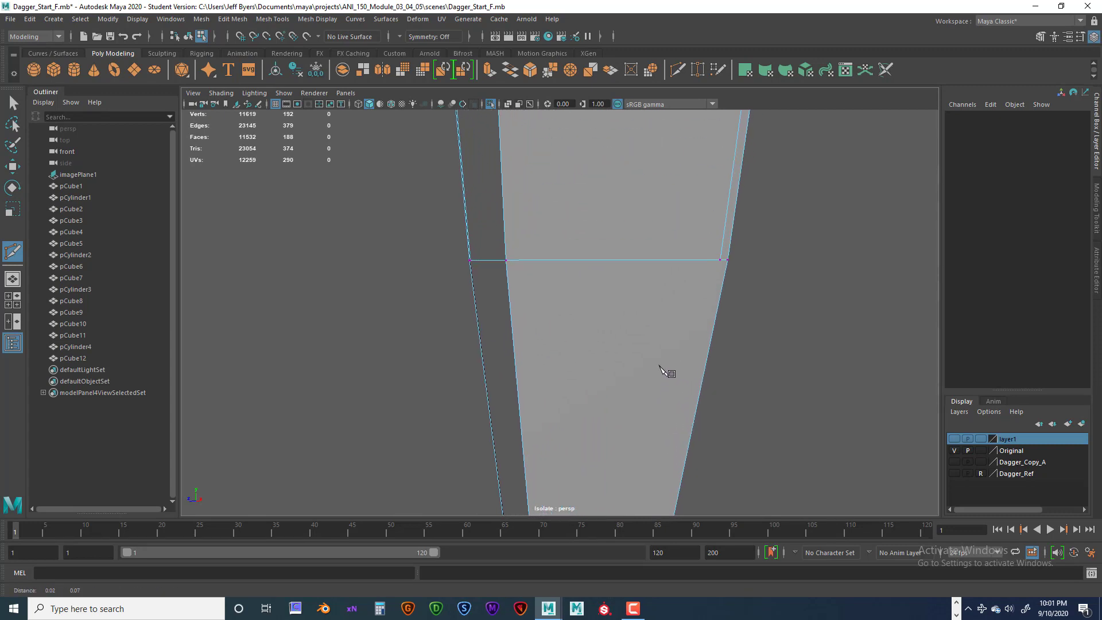
drag(604, 259, 720, 261)
alt+middle_drag(757, 347, 747, 313)
alt+right_drag(748, 313, 703, 319)
alt+middle_drag(727, 319, 760, 207)
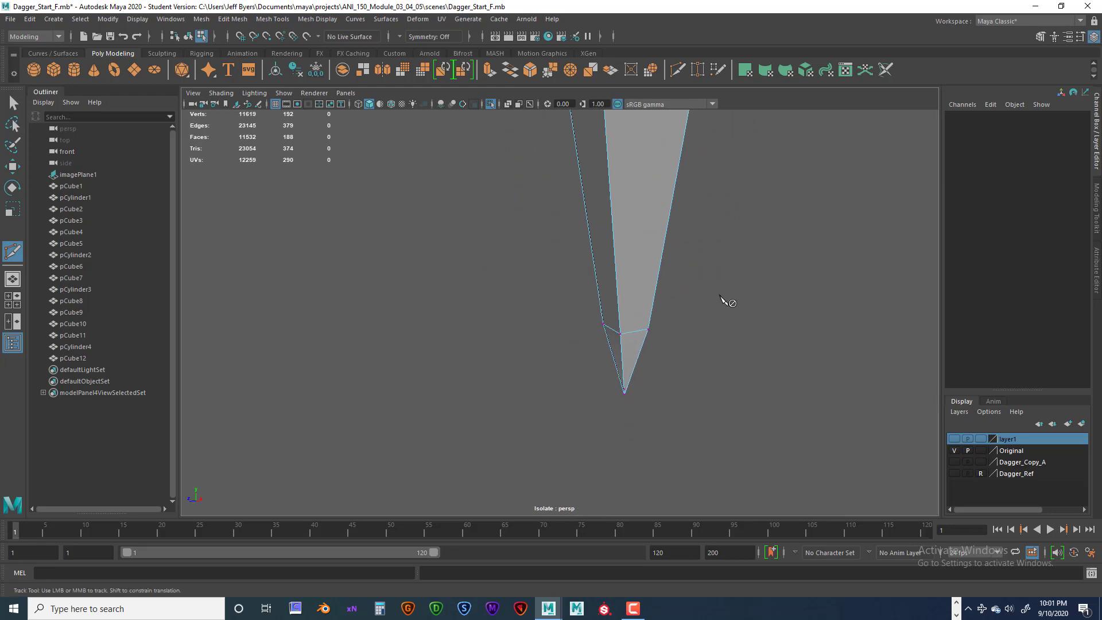
alt+right_drag(721, 296, 787, 311)
alt+middle_drag(794, 318, 698, 379)
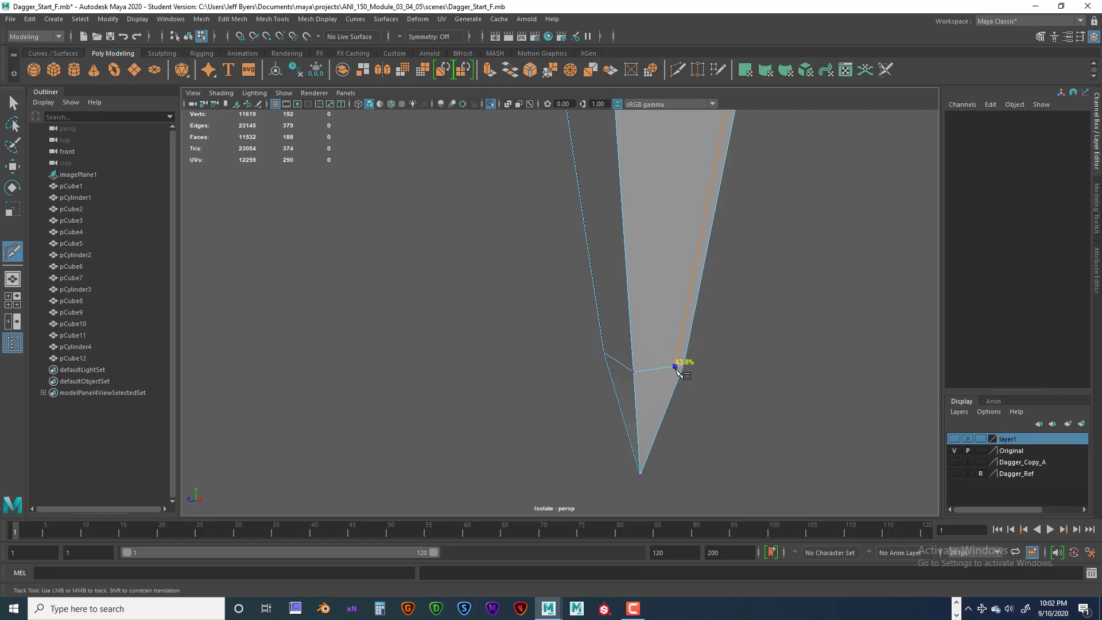
alt+drag(677, 372, 711, 383)
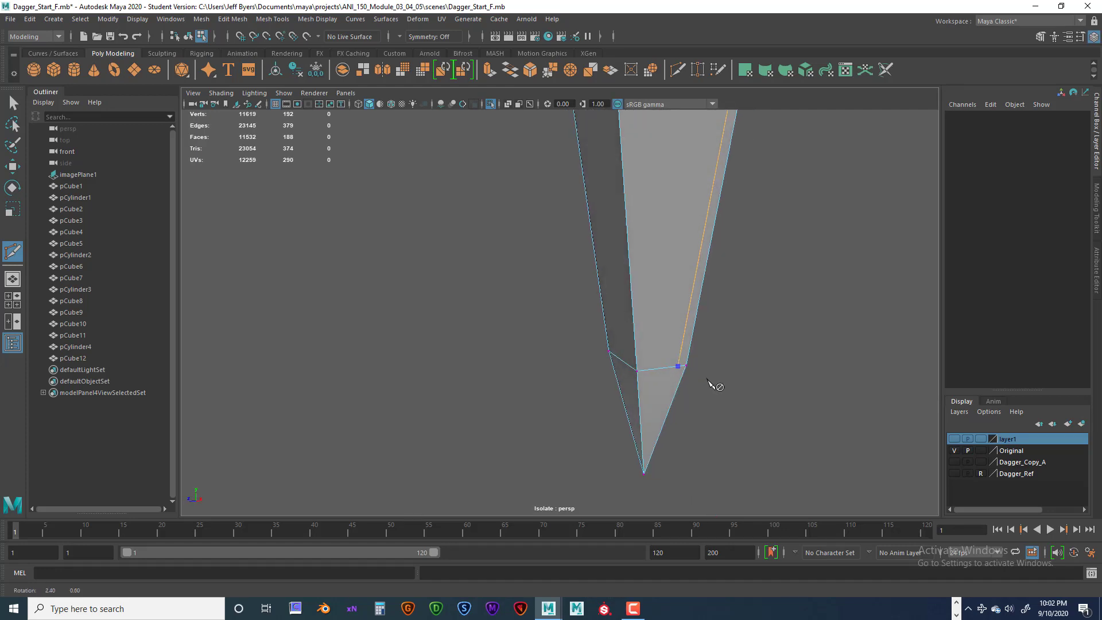
alt+middle_drag(708, 381, 695, 340)
alt+drag(679, 350, 647, 359)
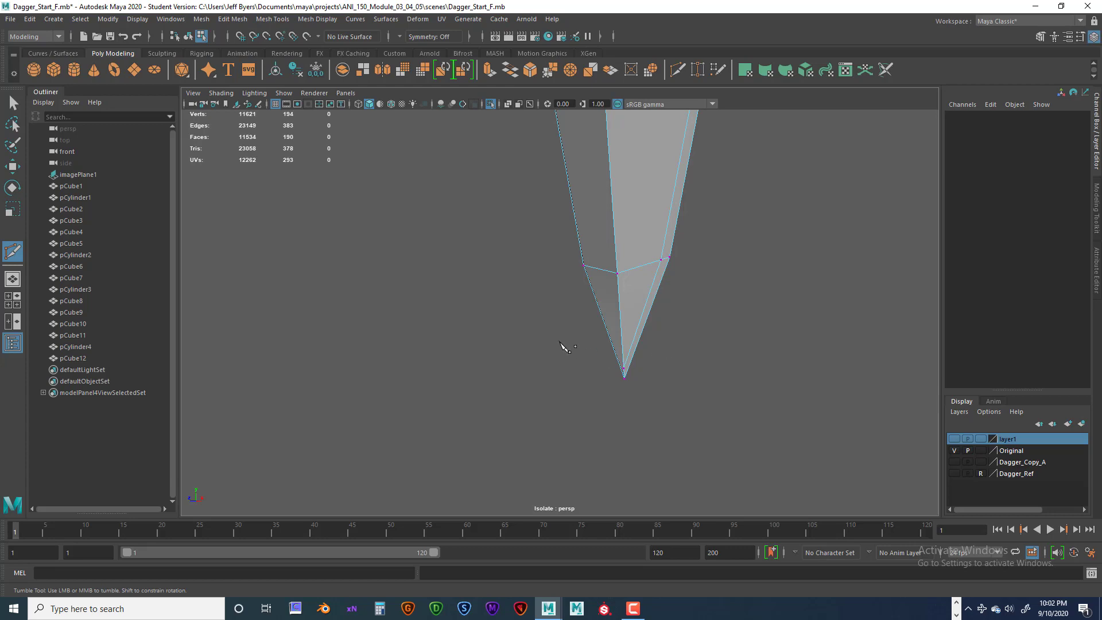
Step: Cut the opposite side's remaining support edge from the bend corner down towards the tip, undoing misplaced cut points
alt+middle_drag(561, 347, 555, 417)
alt+drag(558, 404, 633, 402)
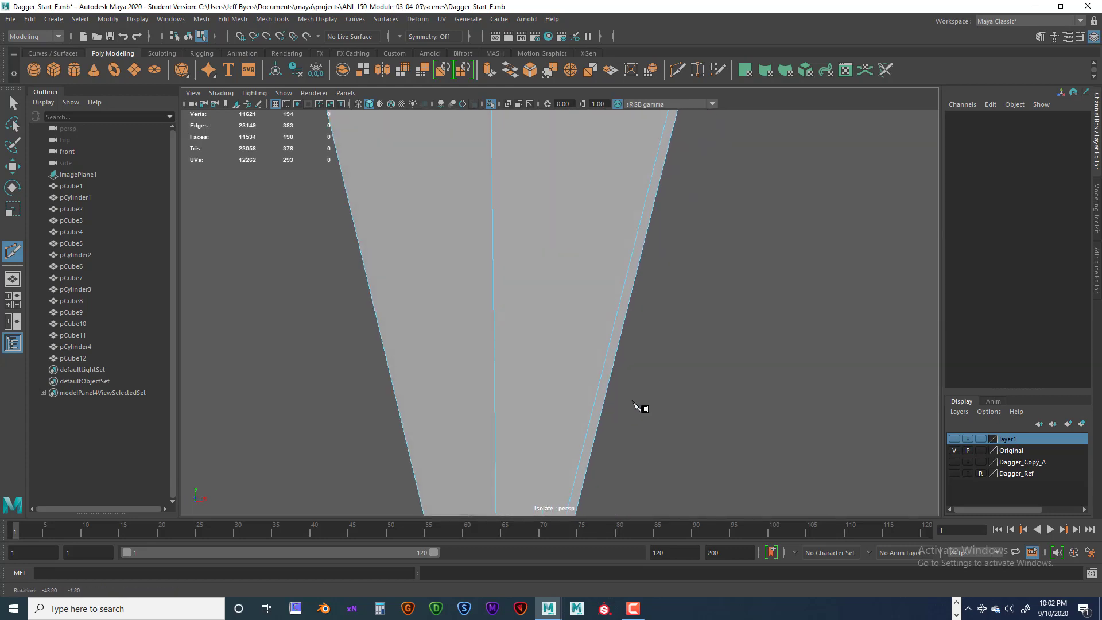
alt+middle_drag(555, 400, 561, 328)
alt+middle_drag(486, 304, 572, 384)
alt+middle_drag(595, 279, 585, 345)
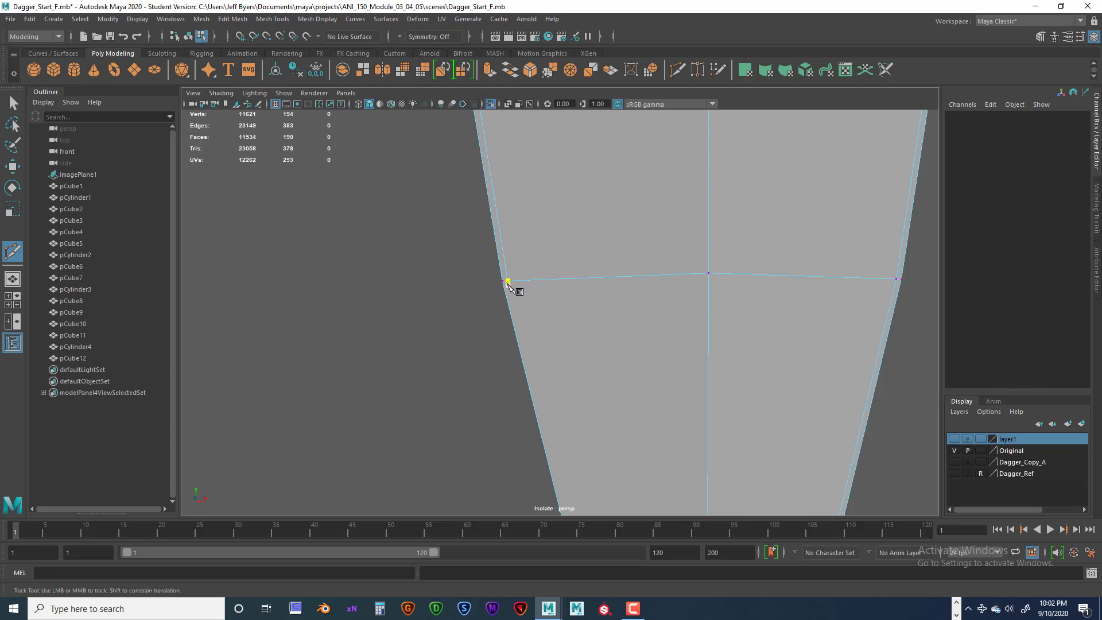
click(560, 279)
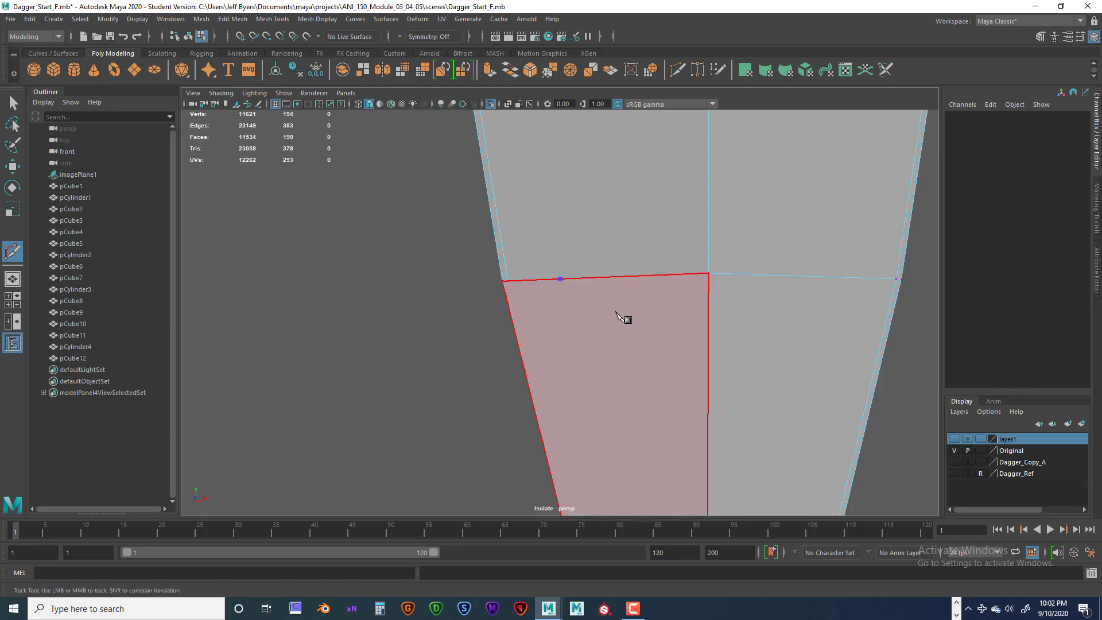
key(ctrl+z)
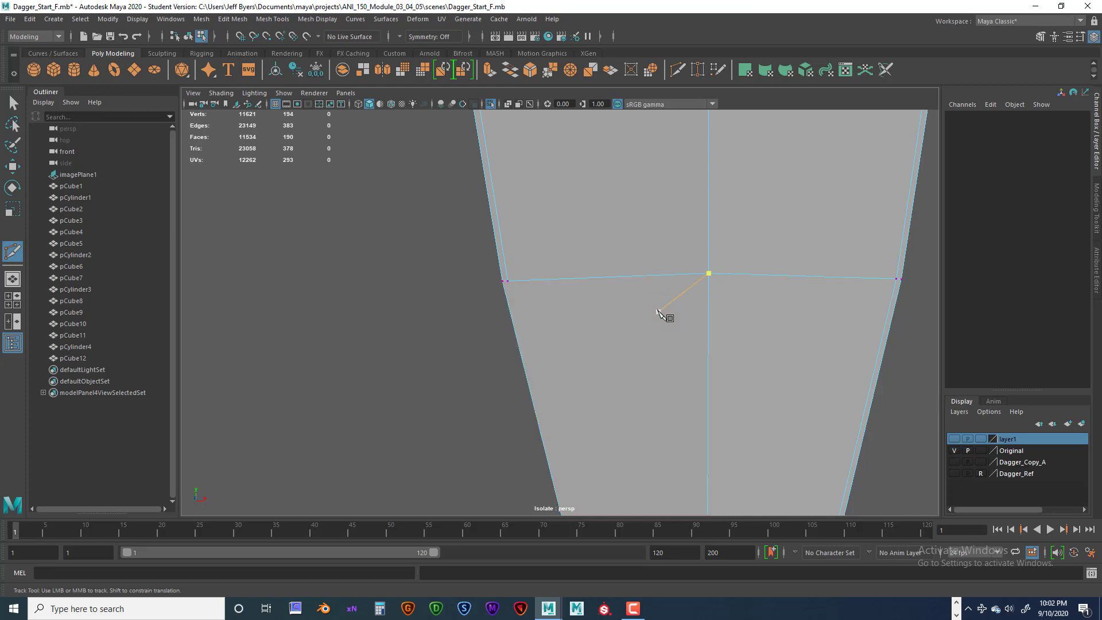
key(ctrl+z)
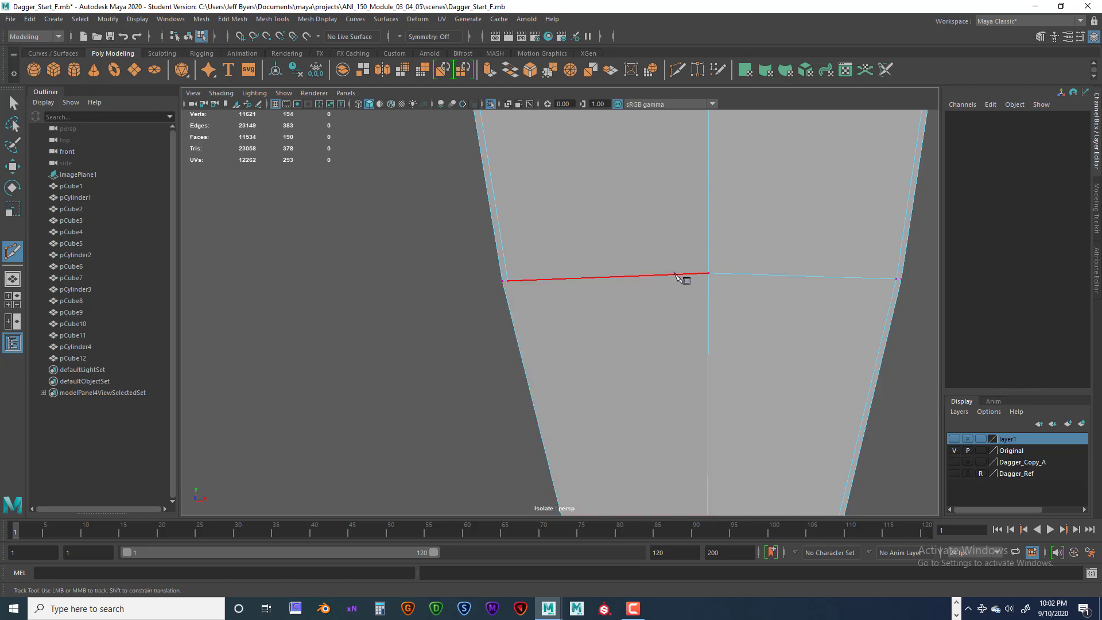
Step: Extend the Multi-Cut support edge along the blade's unfinished side edge, through the last segments down to the tip
click(617, 285)
drag(616, 284, 509, 286)
alt+middle_drag(581, 331, 534, 196)
alt+middle_drag(549, 308, 512, 203)
scroll(517, 207, up, 5)
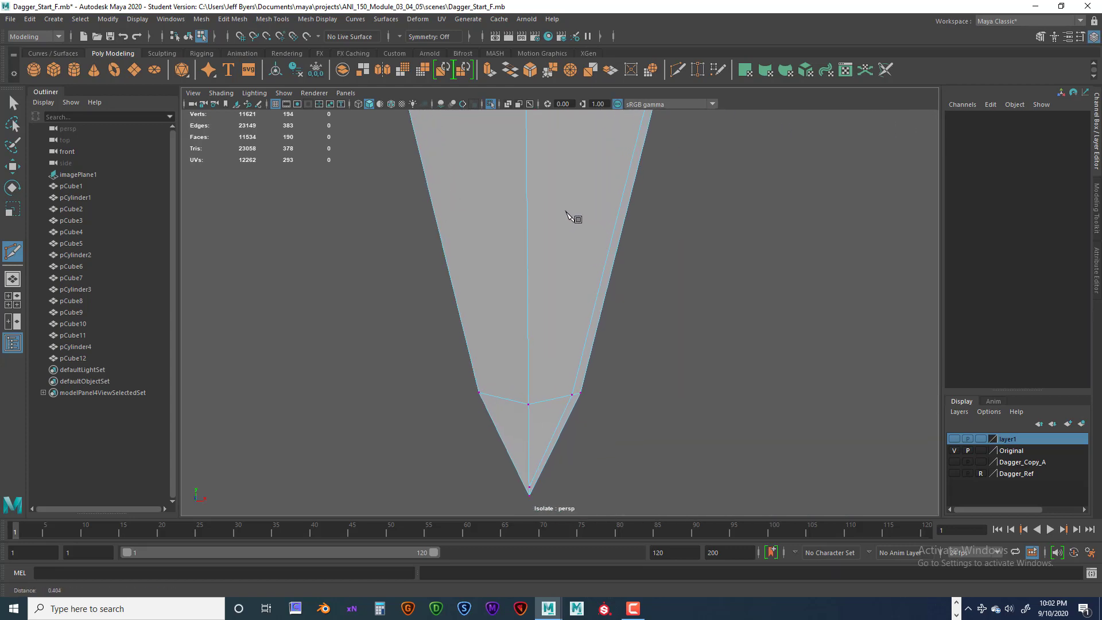
click(466, 426)
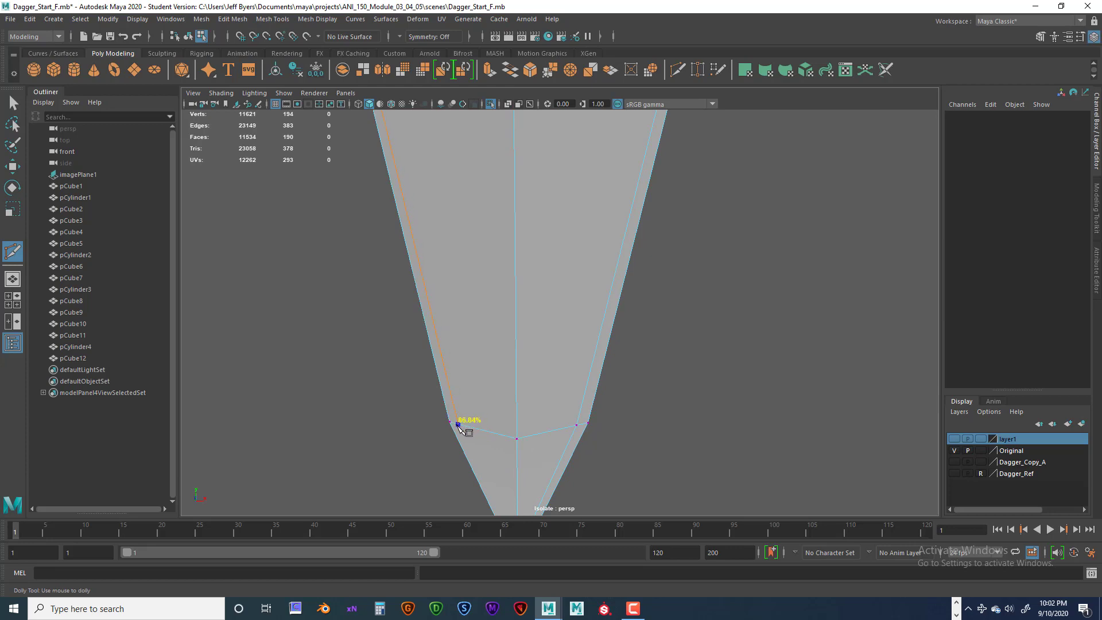
alt+middle_drag(524, 394, 481, 356)
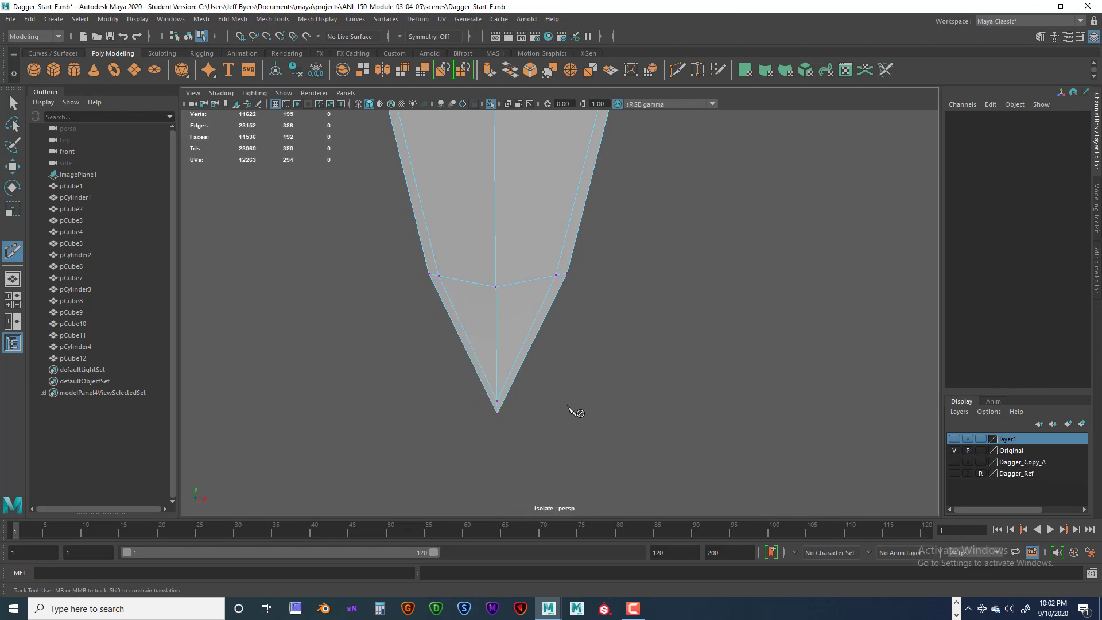
scroll(573, 405, down, 5)
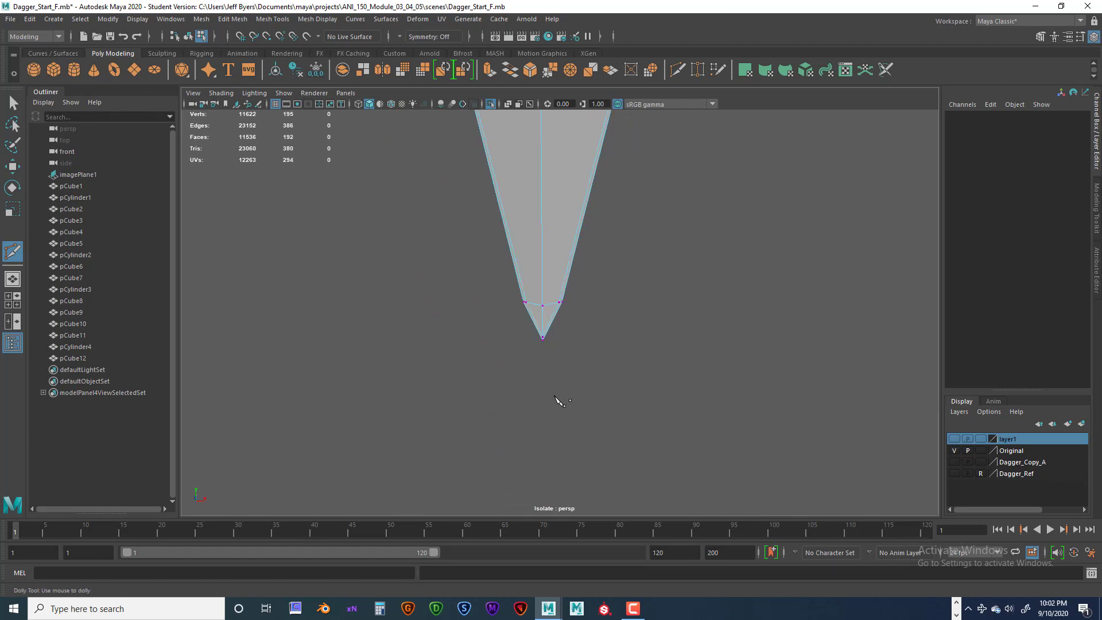
click(15, 105)
Step: Return the blade to object mode and inspect its whole length in smooth preview
scroll(574, 281, down, 7)
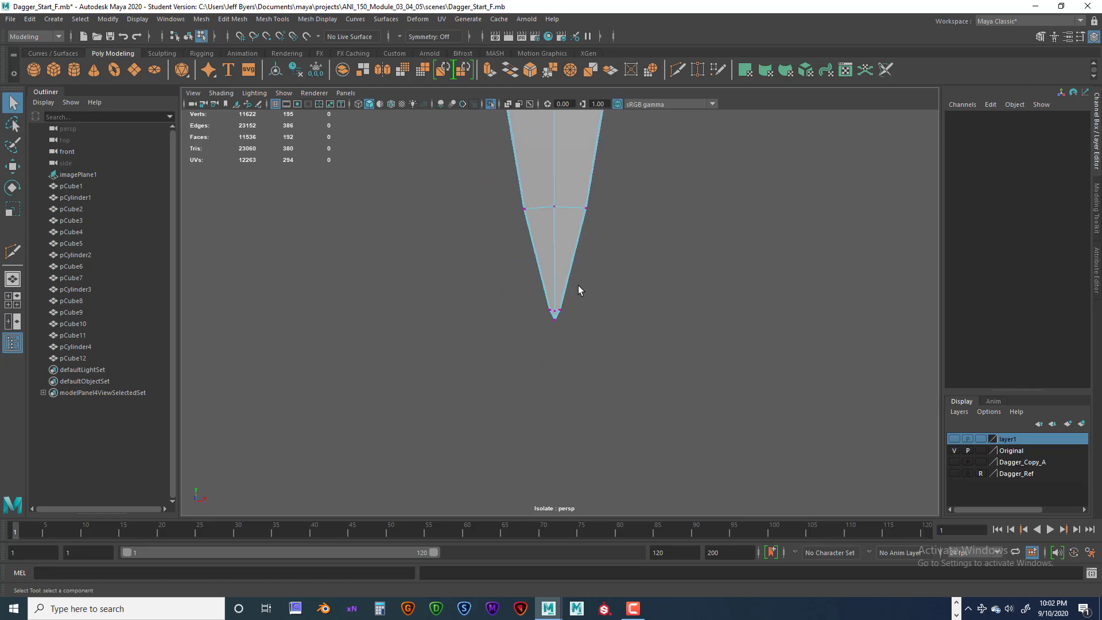
alt+middle_drag(580, 232, 561, 390)
scroll(571, 350, down, 7)
alt+middle_drag(579, 273, 567, 417)
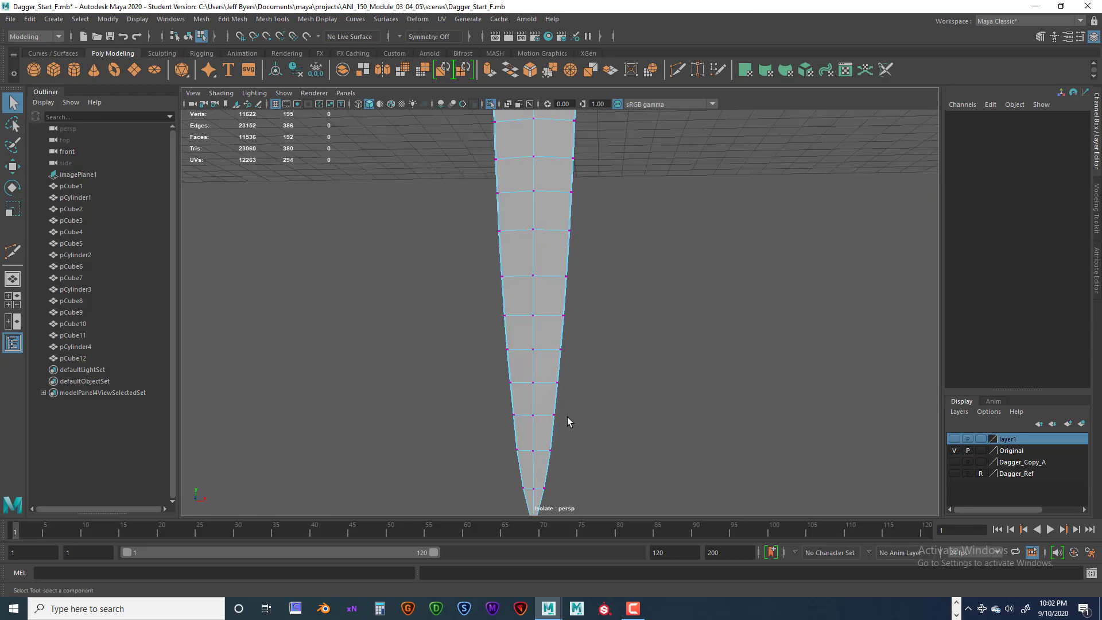
alt+drag(598, 396, 554, 361)
alt+middle_drag(553, 359, 550, 398)
right_drag(536, 266, 534, 331)
scroll(533, 331, down, 5)
alt+drag(566, 338, 549, 373)
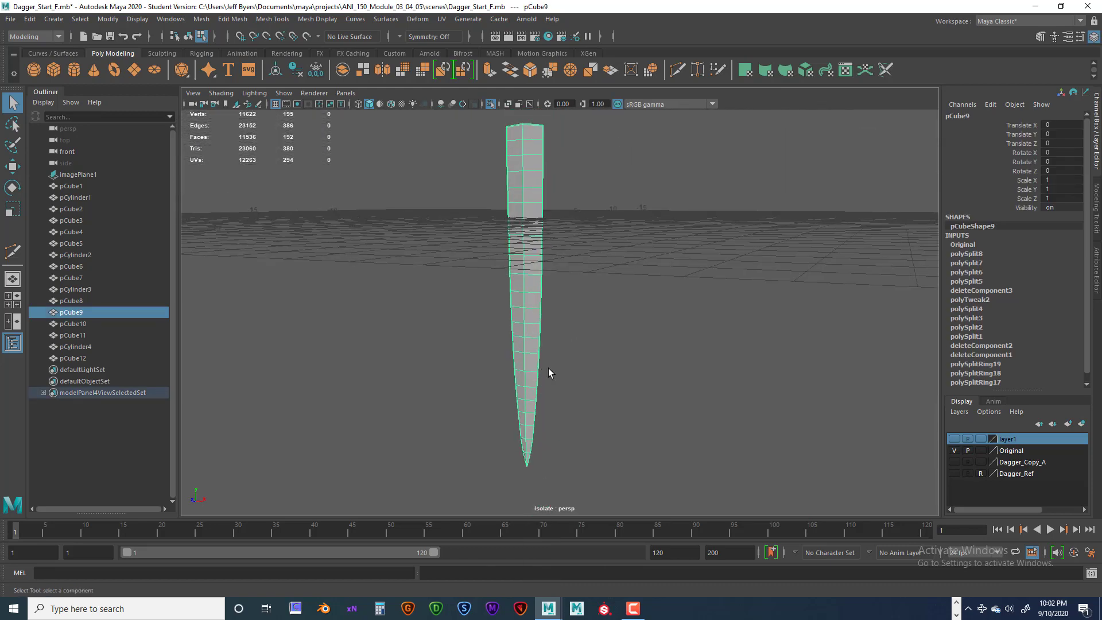
key(3)
click(597, 381)
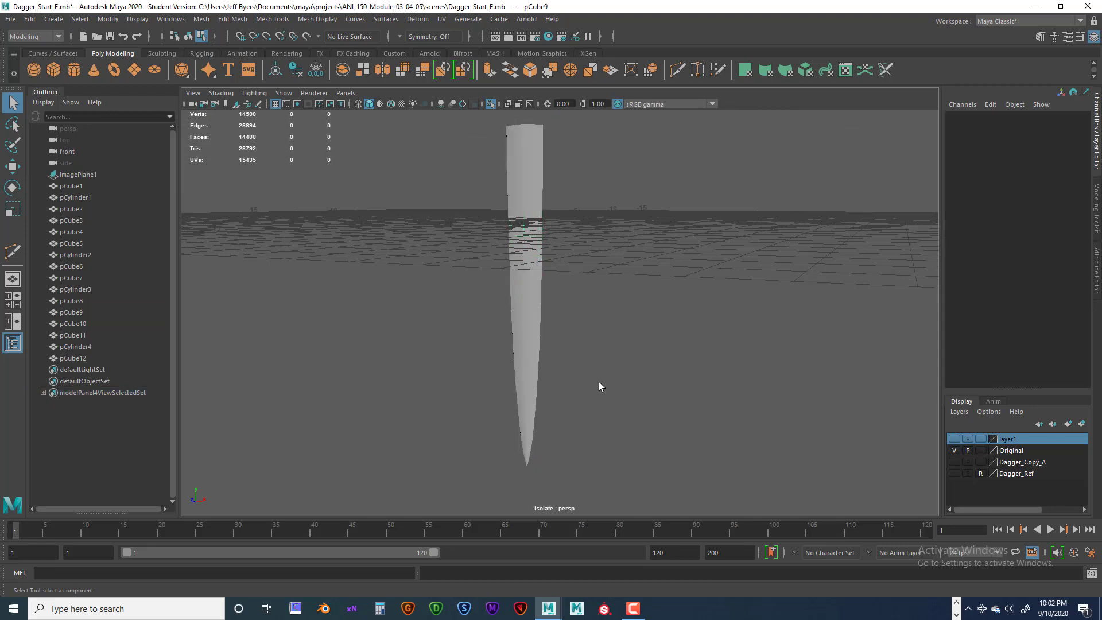
alt+drag(597, 381, 598, 389)
scroll(584, 276, up, 5)
alt+drag(584, 317, 582, 363)
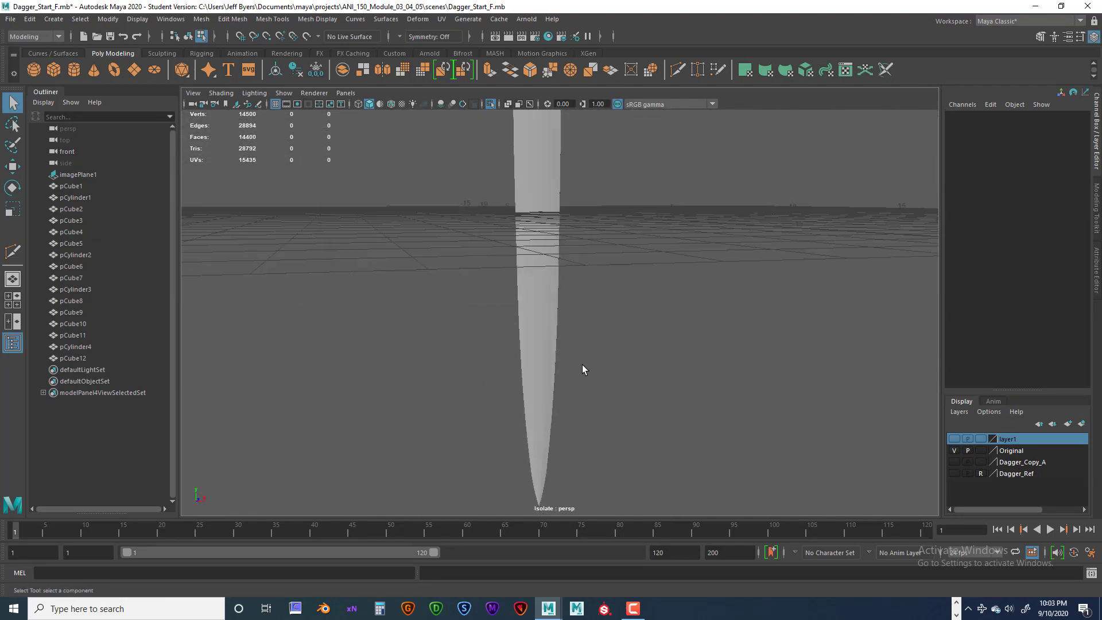
Step: Turn off the blade's smooth preview, return it to object mode and inspect its open upper end
click(542, 337)
key(1)
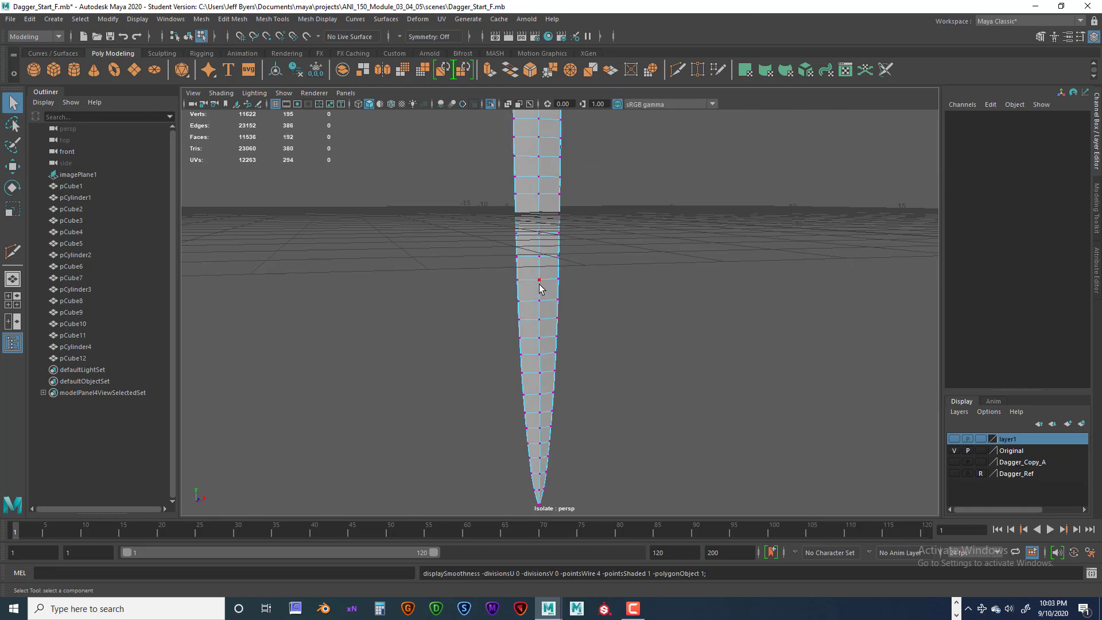
right_drag(532, 279, 507, 350)
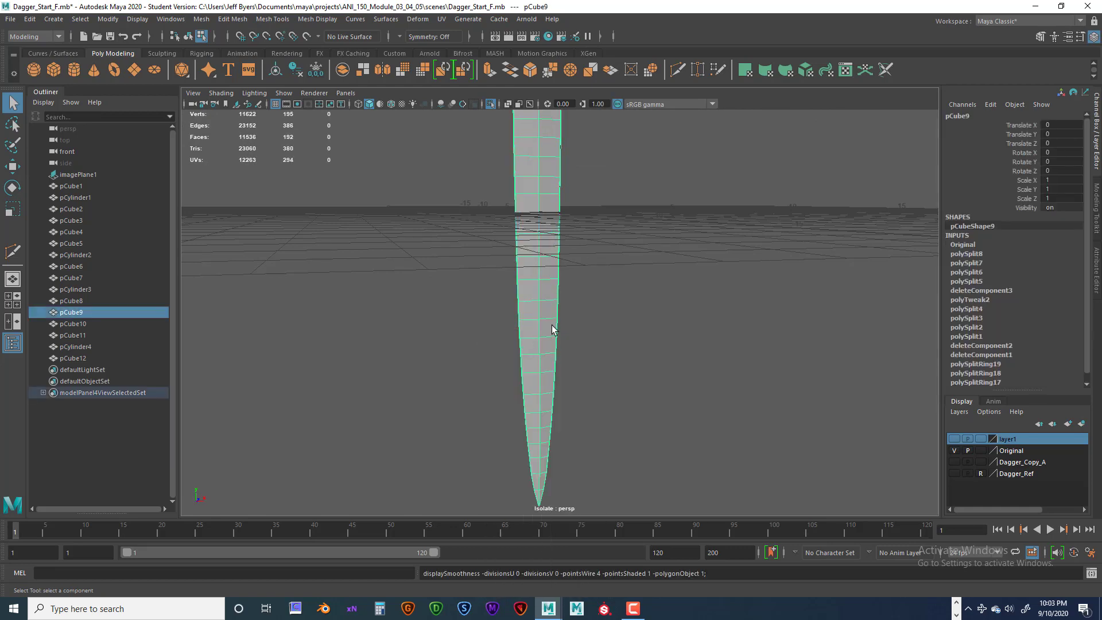
scroll(556, 325, up, 4)
alt+drag(553, 283, 573, 354)
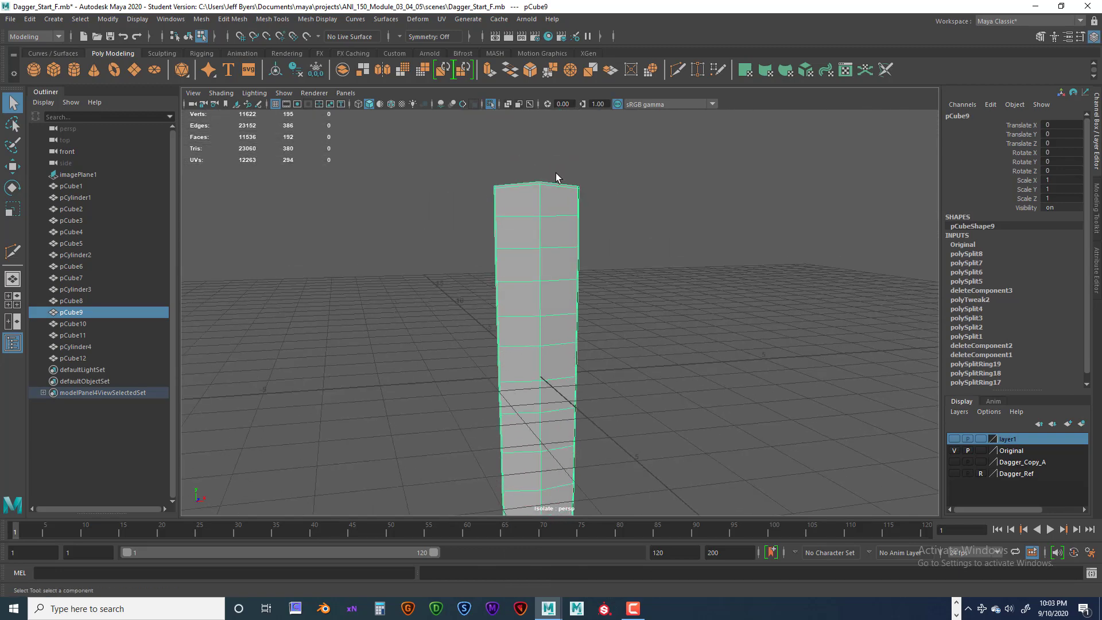
alt+drag(556, 177, 568, 222)
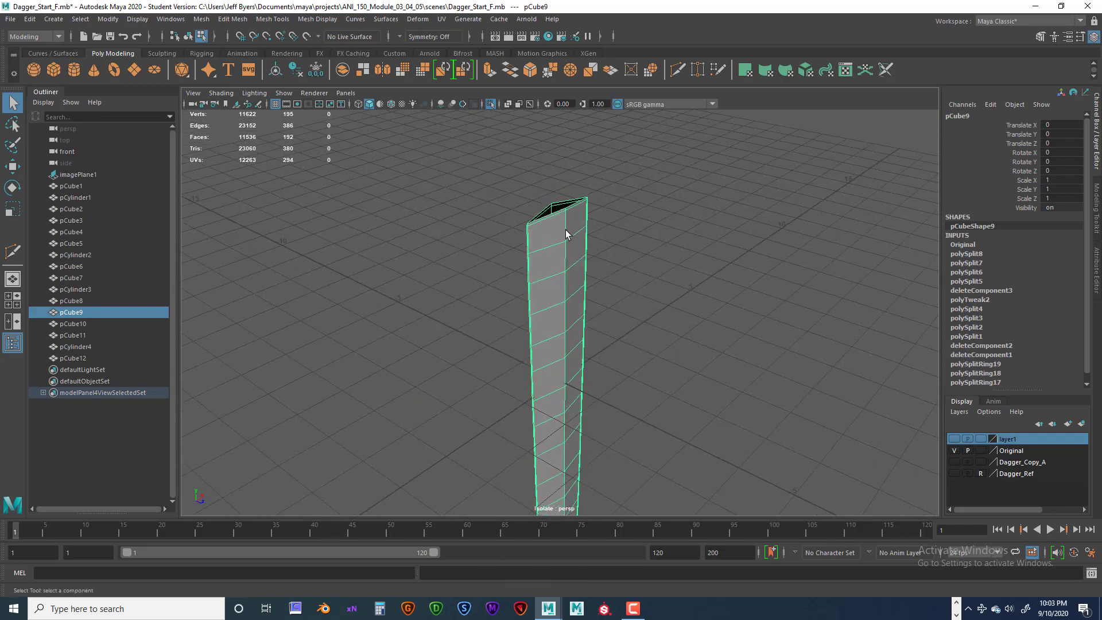
alt+drag(574, 394, 760, 227)
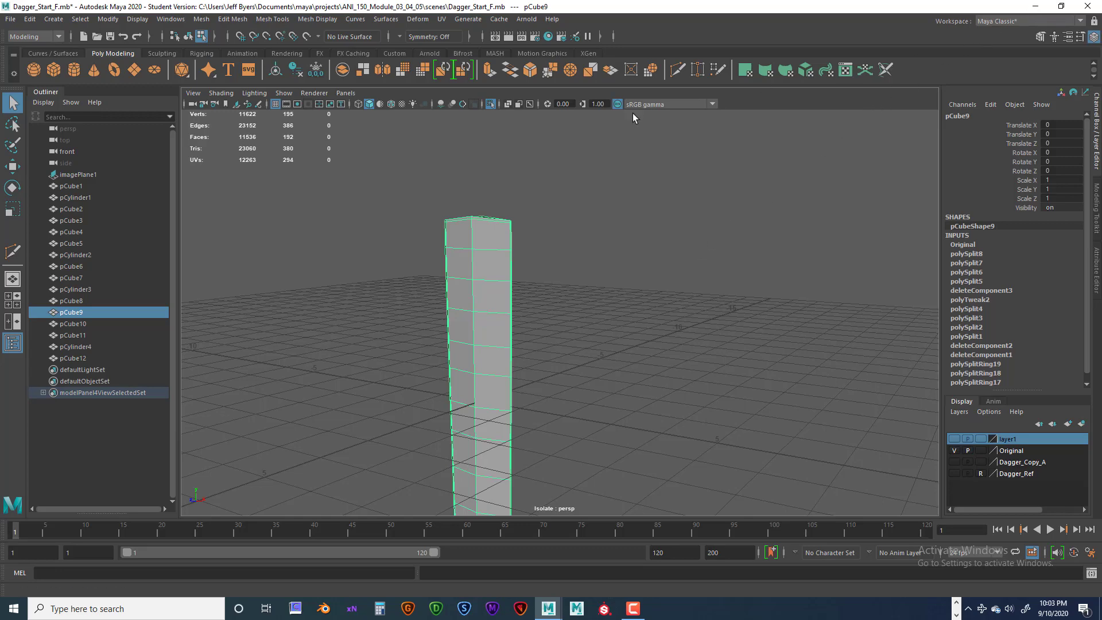
alt+drag(535, 218, 614, 198)
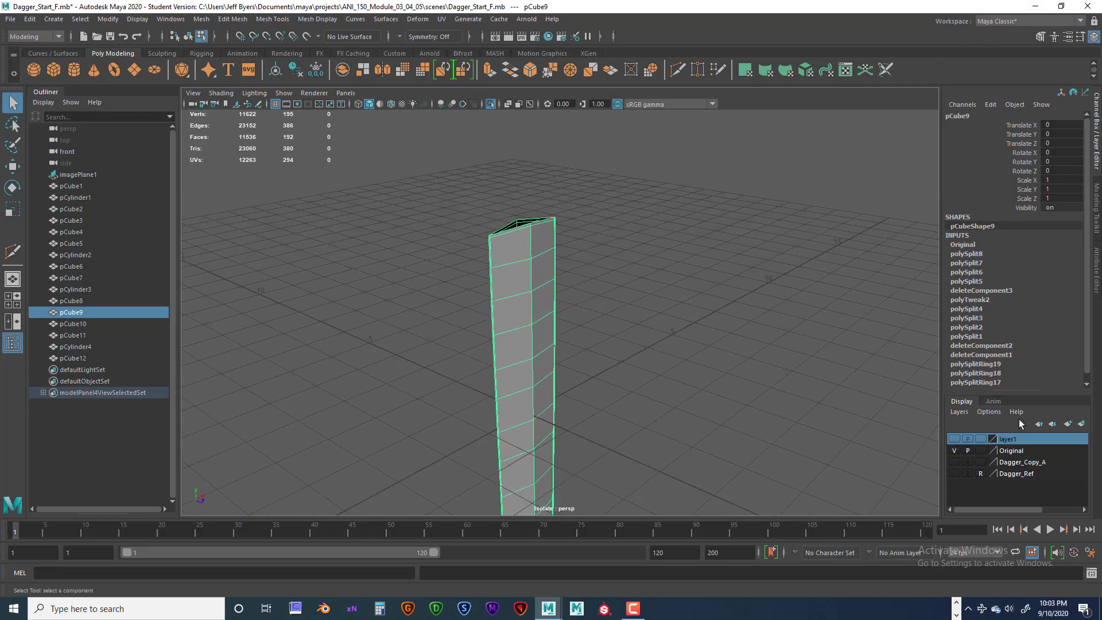
Step: Check for the reference by temporarily showing the Dagger_Ref layer with textured display turned on
click(955, 473)
key(f)
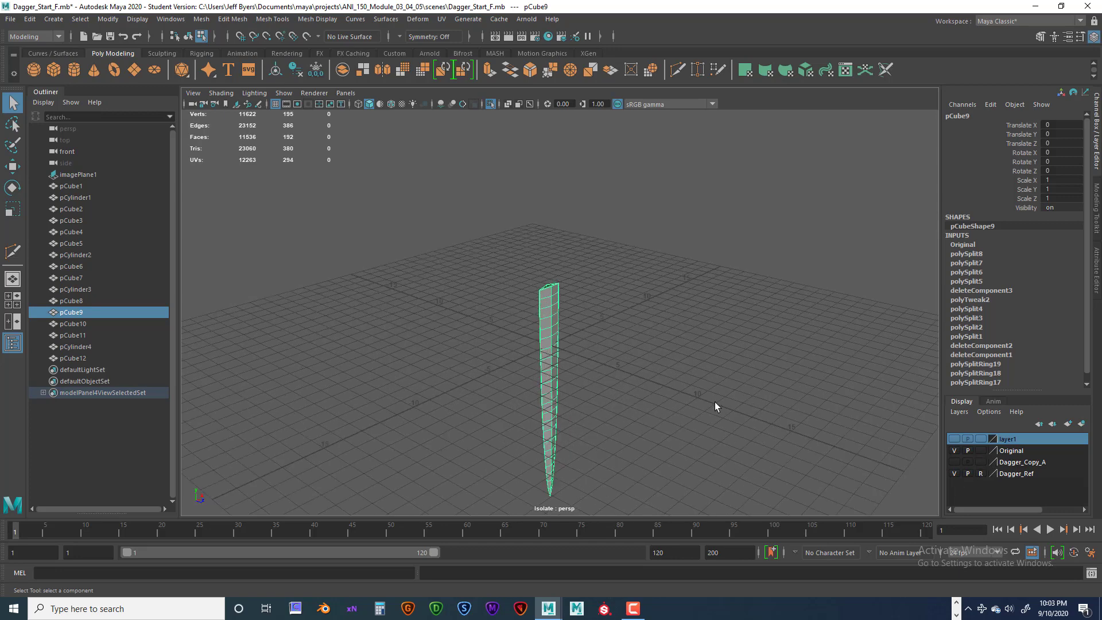
key(6)
key(7)
key(6)
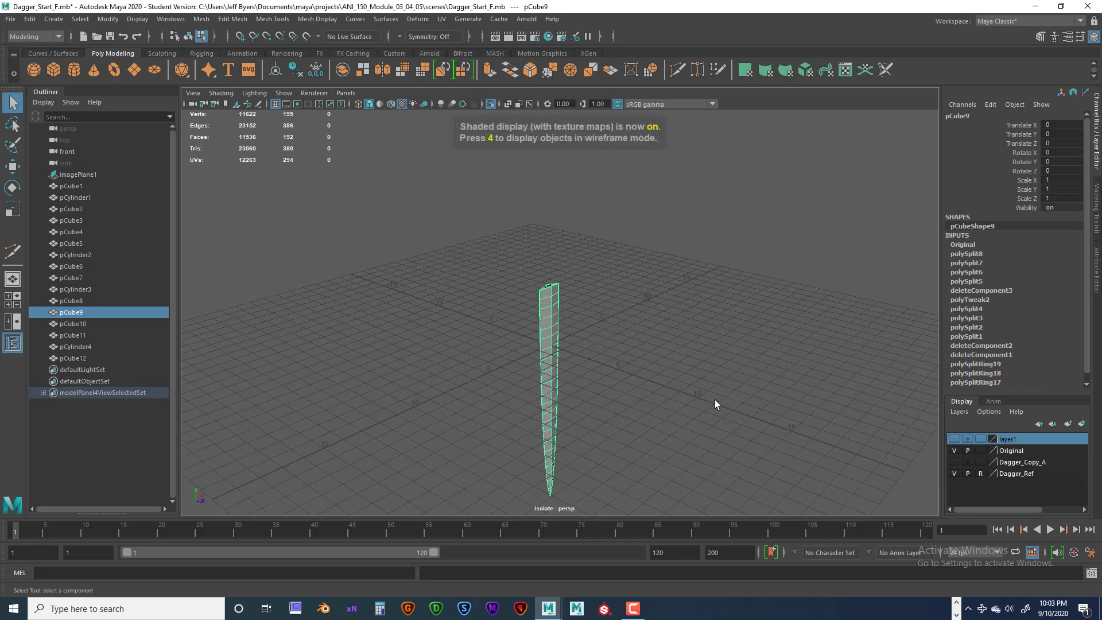
scroll(690, 387, up, 5)
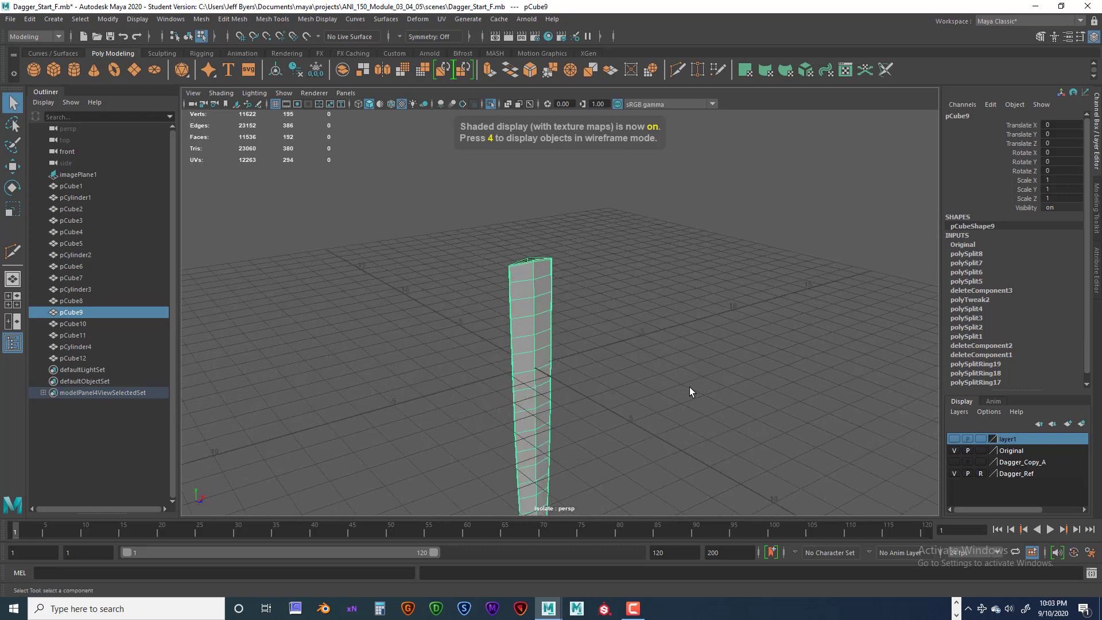
scroll(698, 253, down, 3)
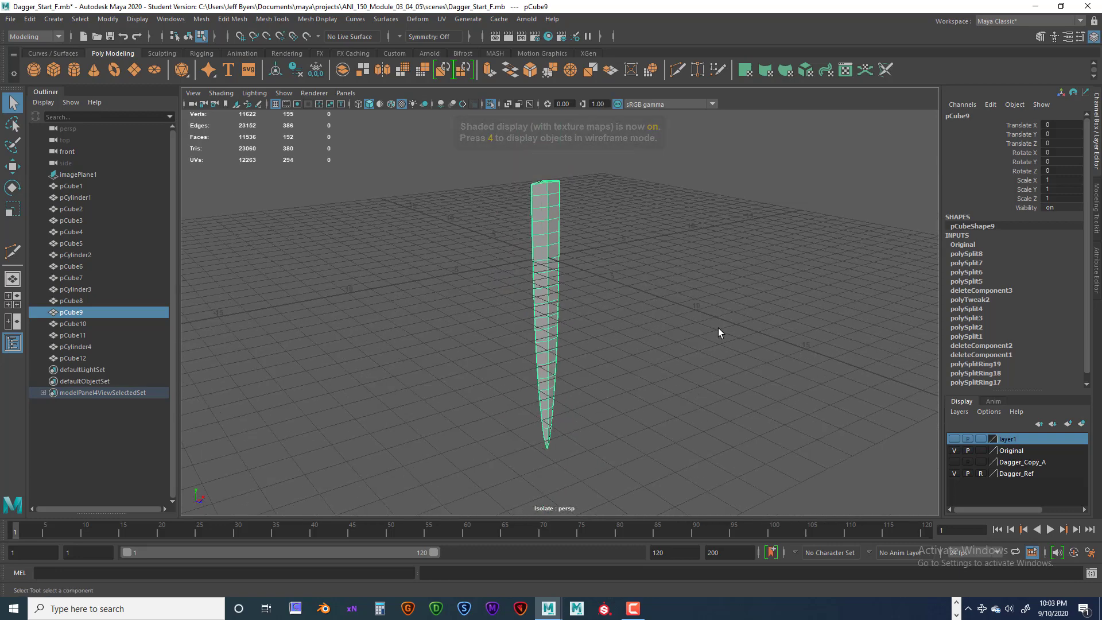
click(953, 474)
Step: Examine the centre ridge and open upper end of the unsmoothed blade from several angles
scroll(673, 411, up, 4)
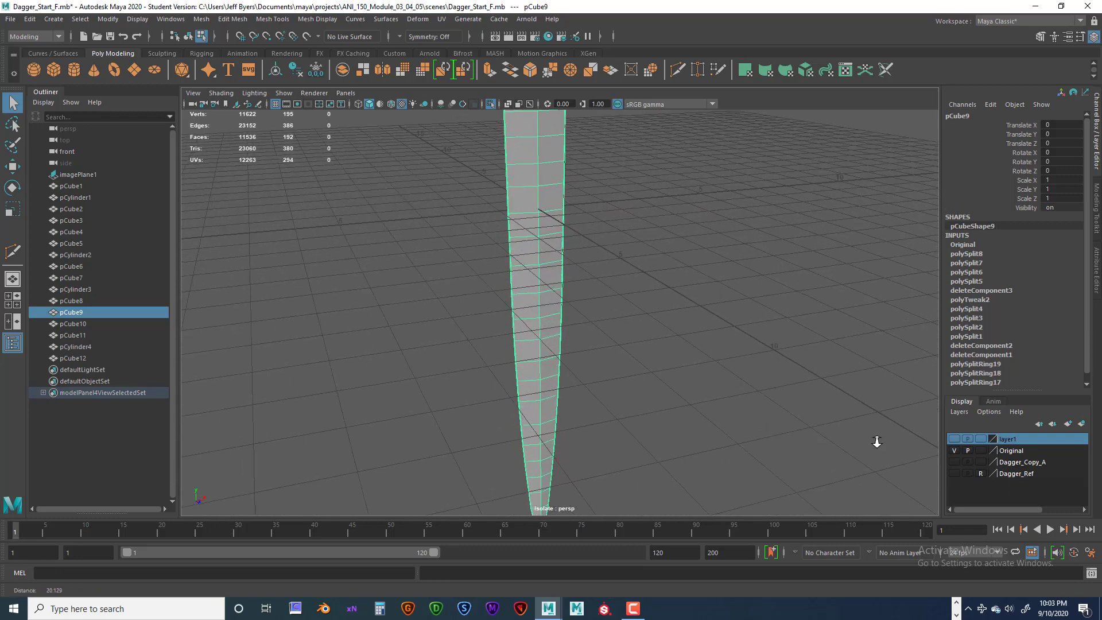
alt+middle_drag(636, 373, 637, 495)
alt+drag(613, 396, 656, 413)
alt+right_drag(657, 414, 822, 412)
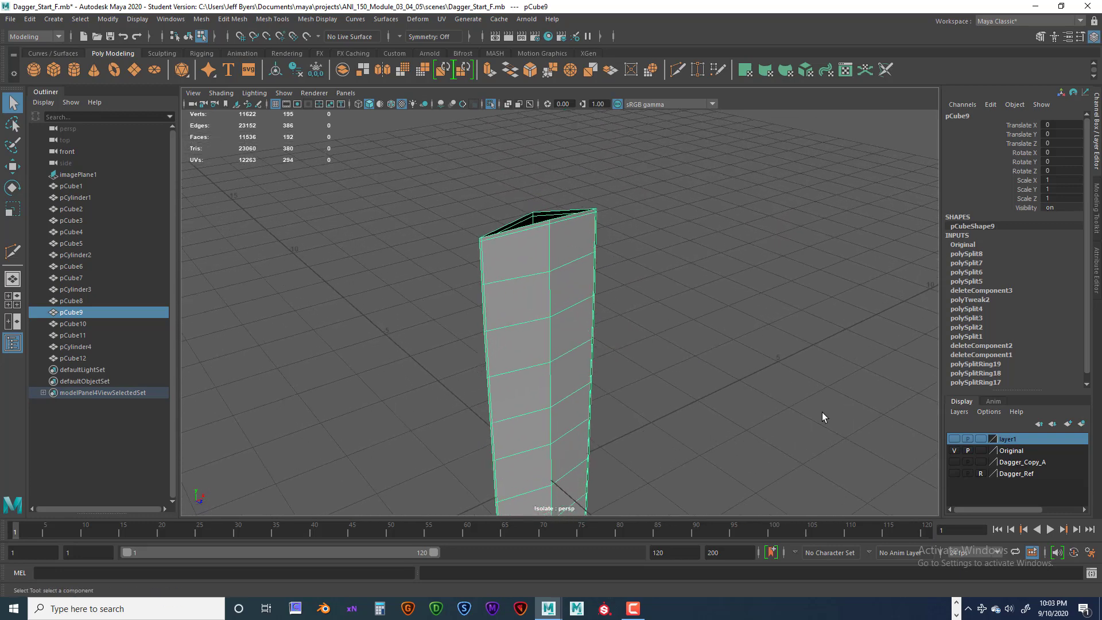
alt+right_drag(663, 343, 735, 339)
alt+drag(735, 338, 732, 312)
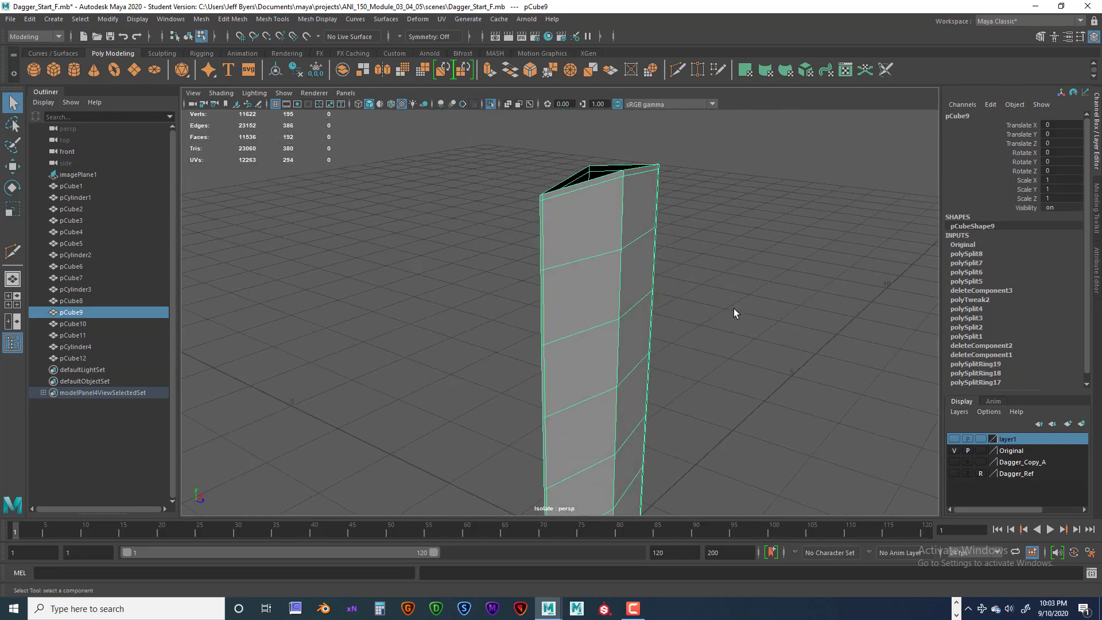
click(733, 312)
alt+drag(645, 221, 640, 221)
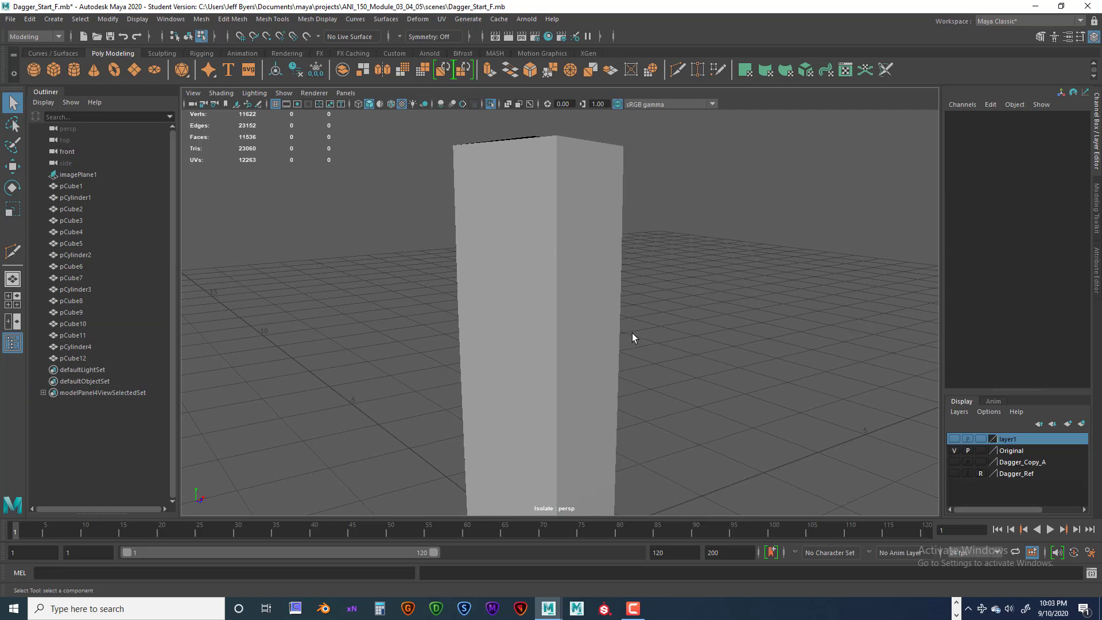
alt+middle_drag(631, 333, 628, 212)
alt+right_drag(628, 212, 617, 276)
alt+drag(618, 276, 590, 302)
Step: Compare the blade's centre ridge in smooth preview, finishing with the unsmoothed display
click(552, 295)
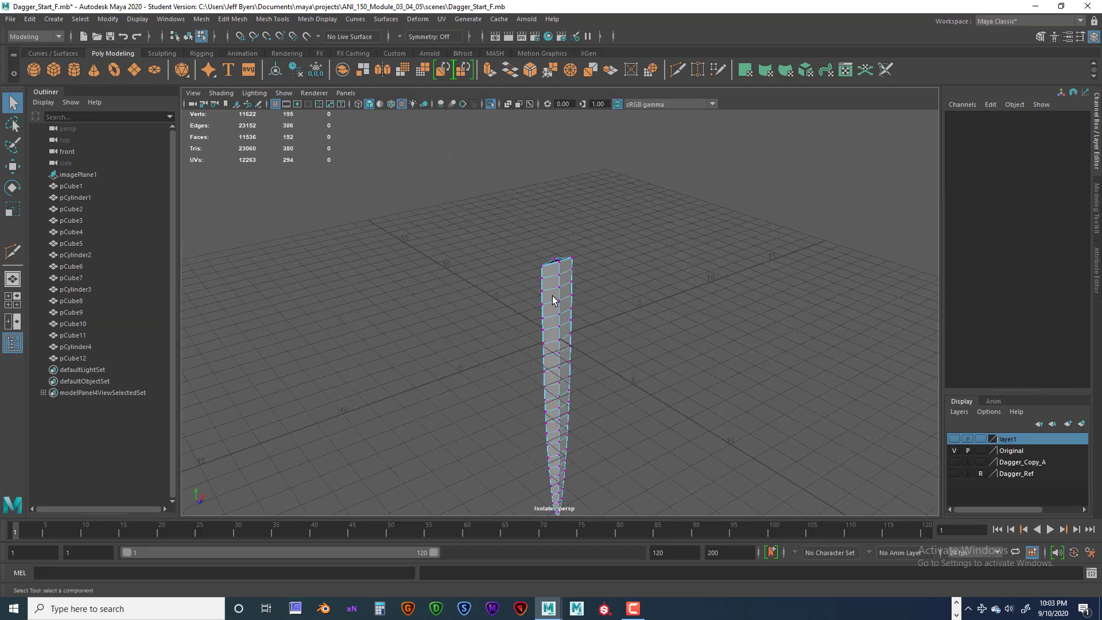
right_drag(555, 297, 542, 360)
click(670, 331)
scroll(670, 327, up, 6)
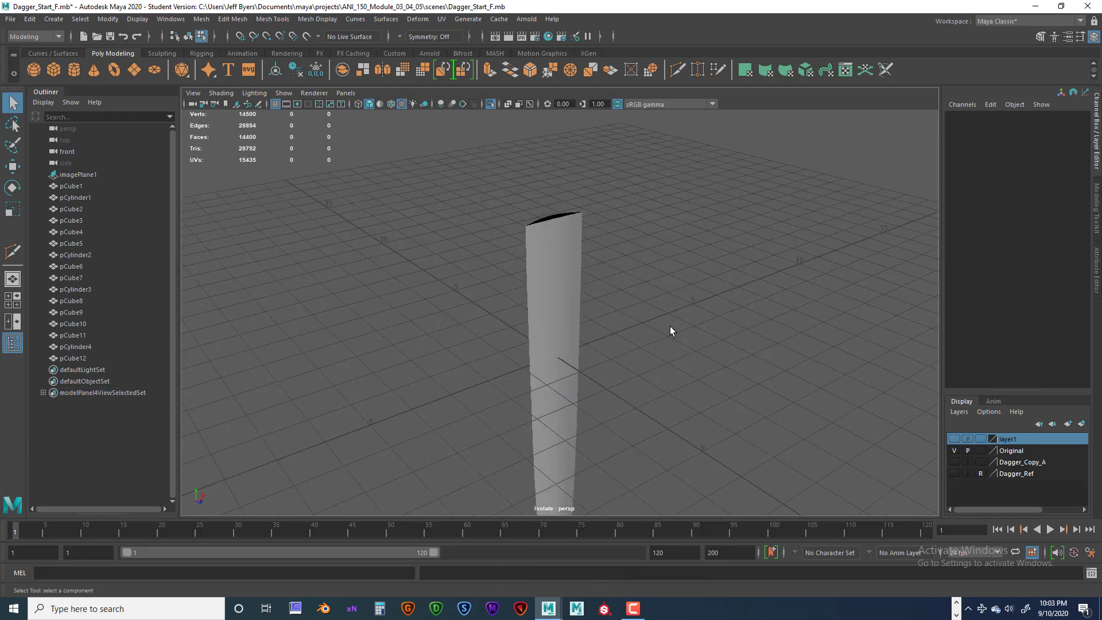
alt+drag(659, 339, 553, 339)
click(545, 330)
key(1)
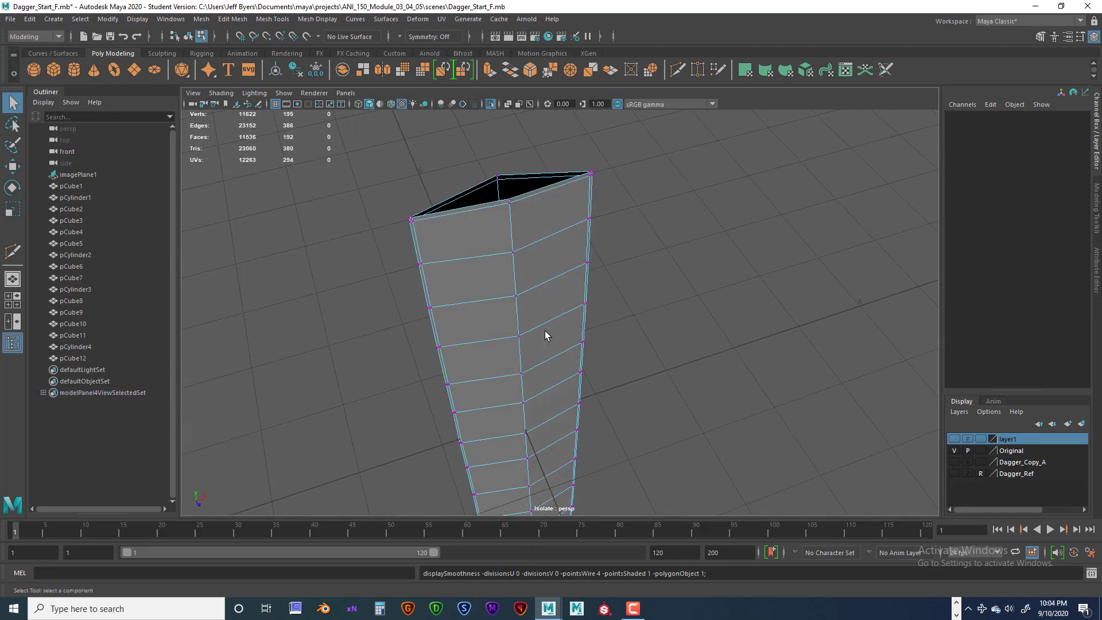
Step: Select the blade and insert an edge loop close to each side of the centre ridge on one face
right_click(533, 213)
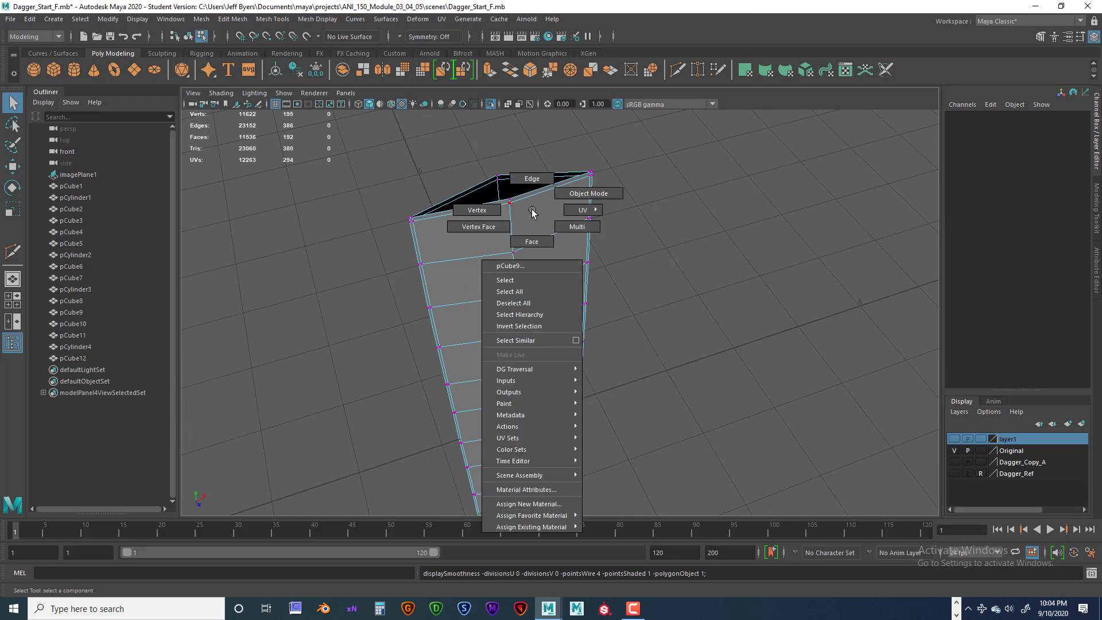
click(520, 281)
scroll(536, 287, up, 6)
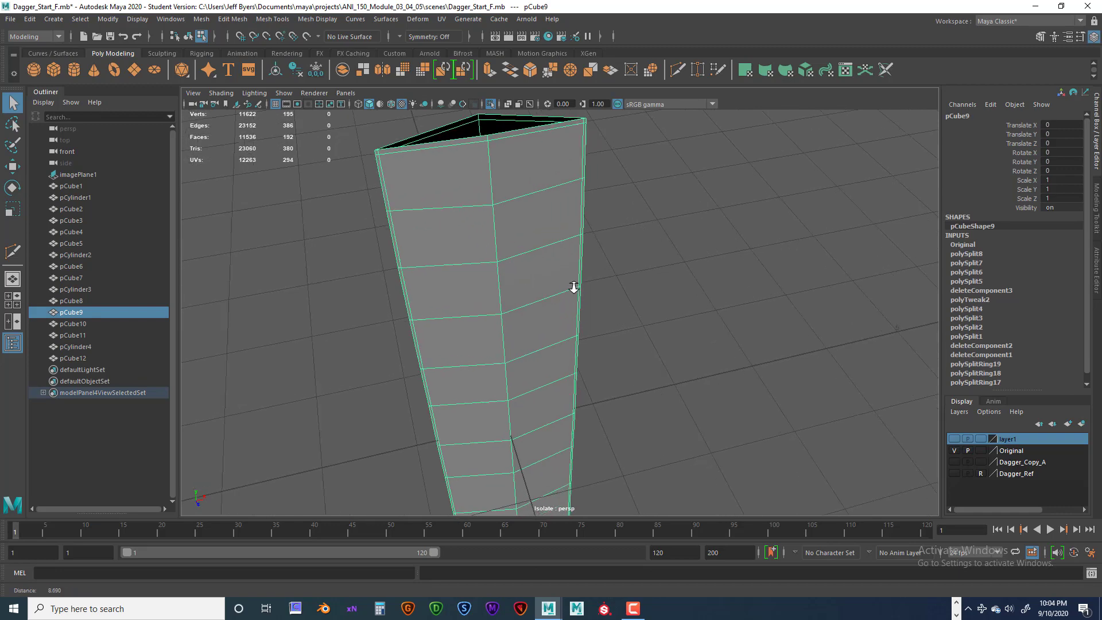
alt+middle_drag(545, 235, 574, 389)
alt+right_drag(532, 300, 577, 308)
alt+middle_drag(557, 284, 580, 283)
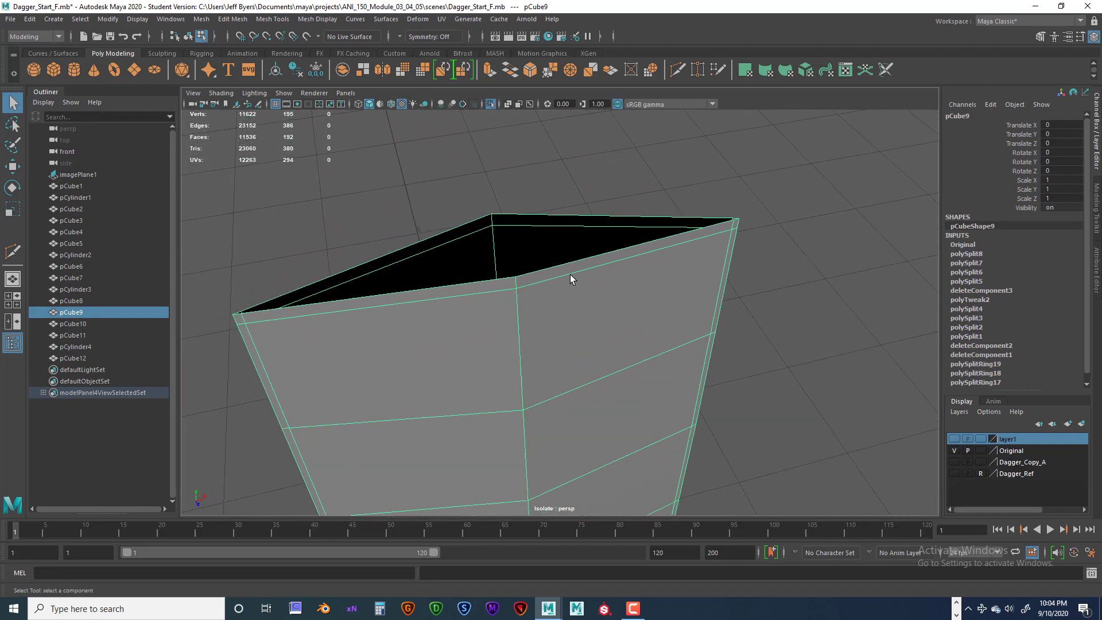
shift+right_click(548, 269)
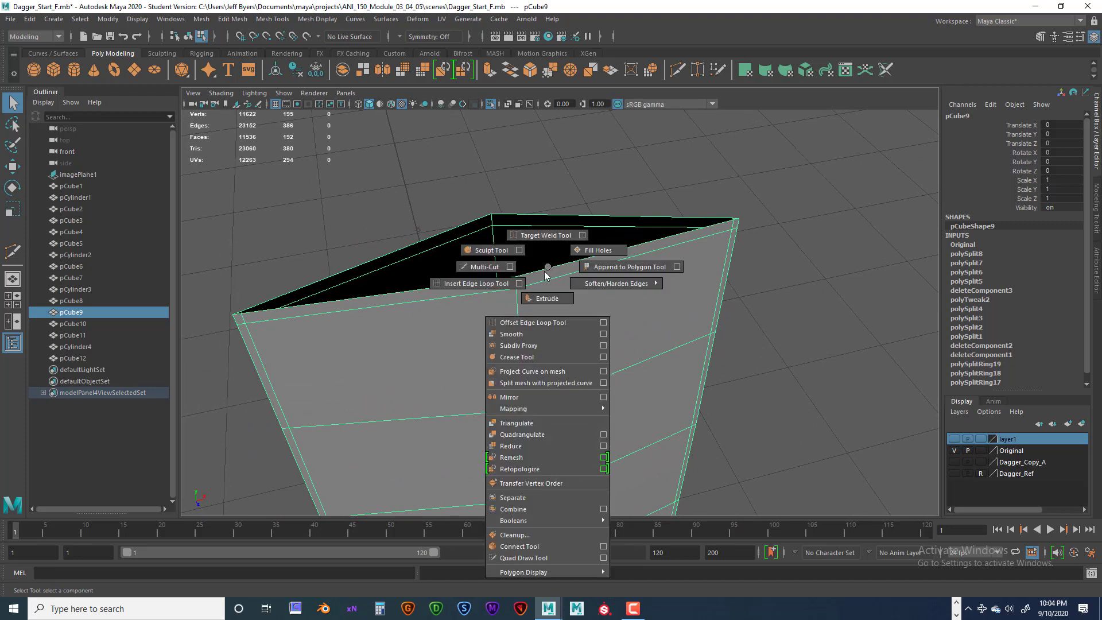
click(497, 284)
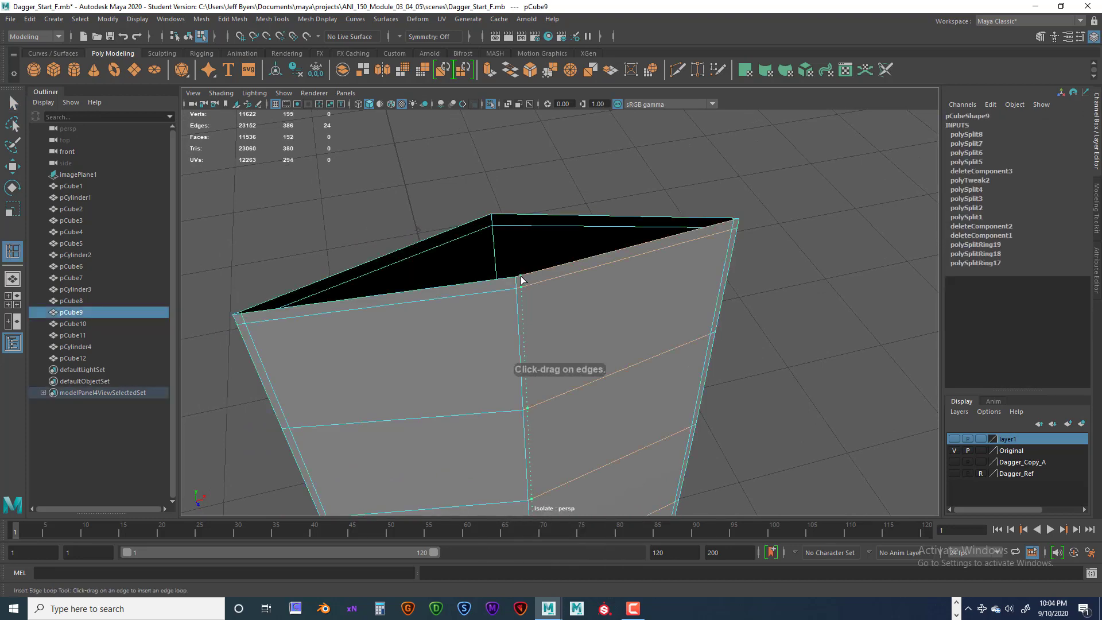
click(520, 279)
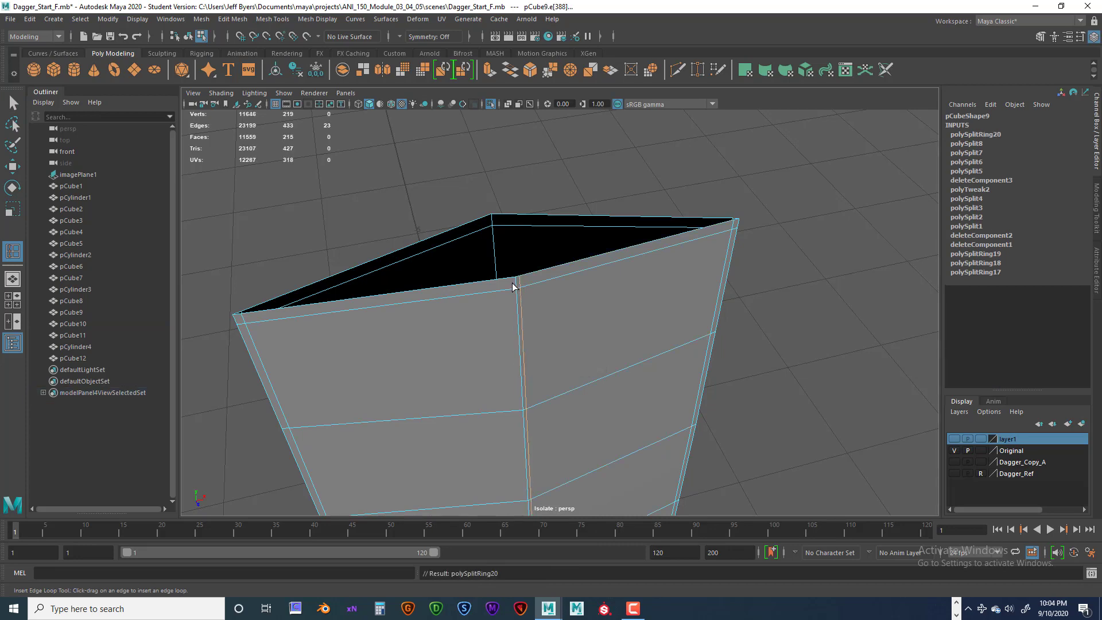
drag(514, 287, 664, 288)
Step: Insert an edge loop close to each side of the centre ridge on the blade's opposite face
alt+middle_drag(665, 288, 579, 392)
scroll(659, 320, up, 2)
alt+middle_drag(643, 273, 611, 368)
scroll(656, 354, up, 5)
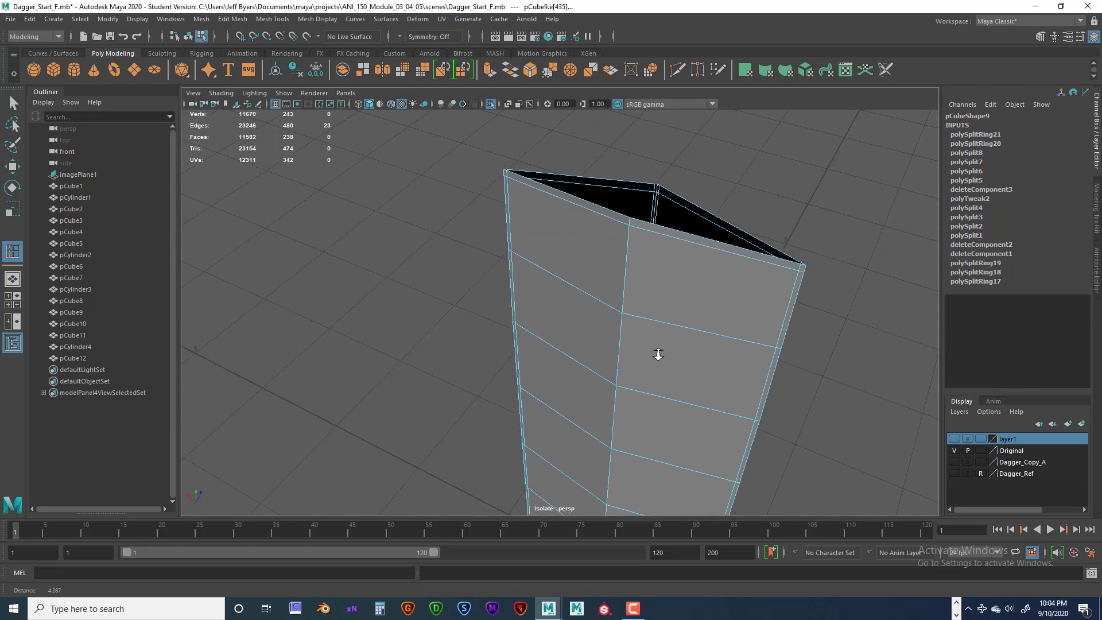
alt+middle_drag(722, 270, 703, 350)
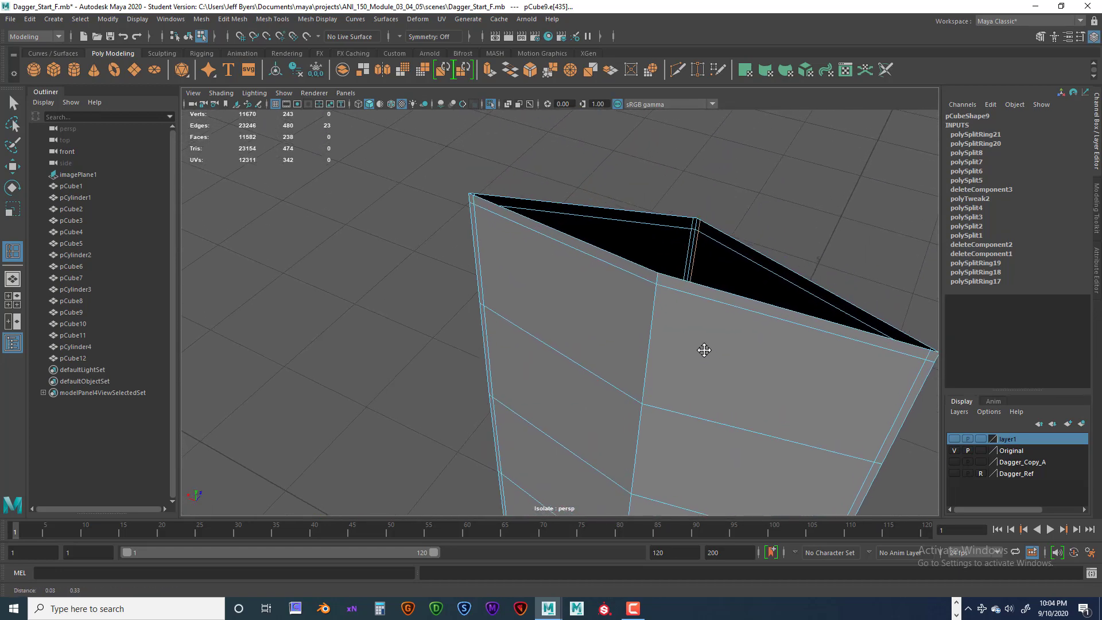
click(660, 292)
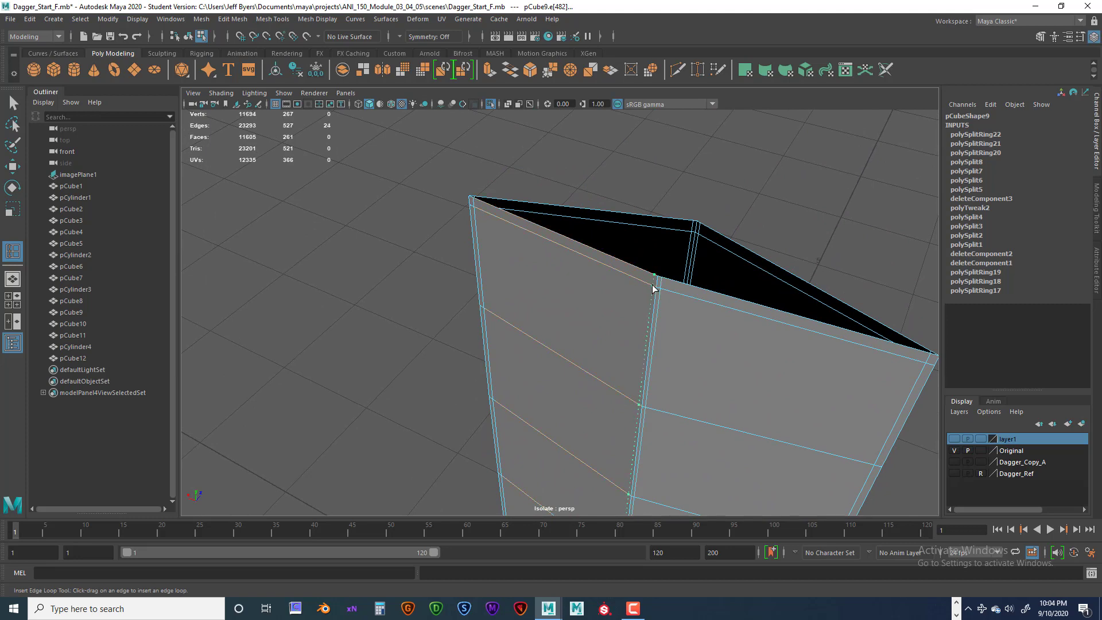
click(652, 287)
right_drag(706, 316, 684, 350)
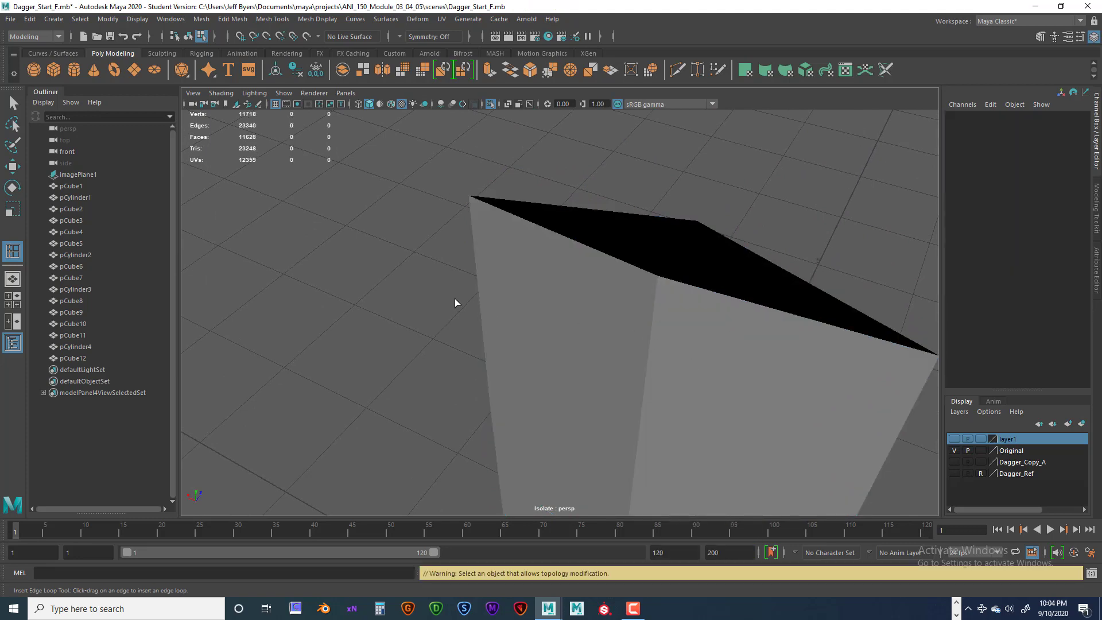
key(q)
Step: Examine the whole blade in smooth preview from several angles, finishing with the unsmoothed display and nothing selected
scroll(534, 307, down, 3)
click(577, 326)
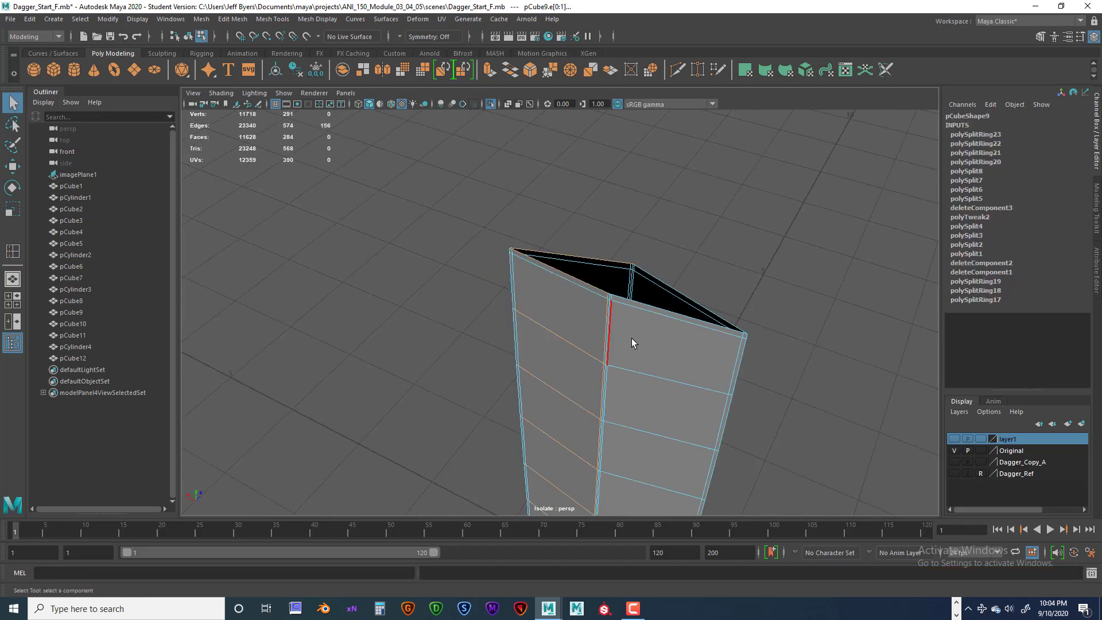
right_drag(647, 337, 650, 361)
click(742, 346)
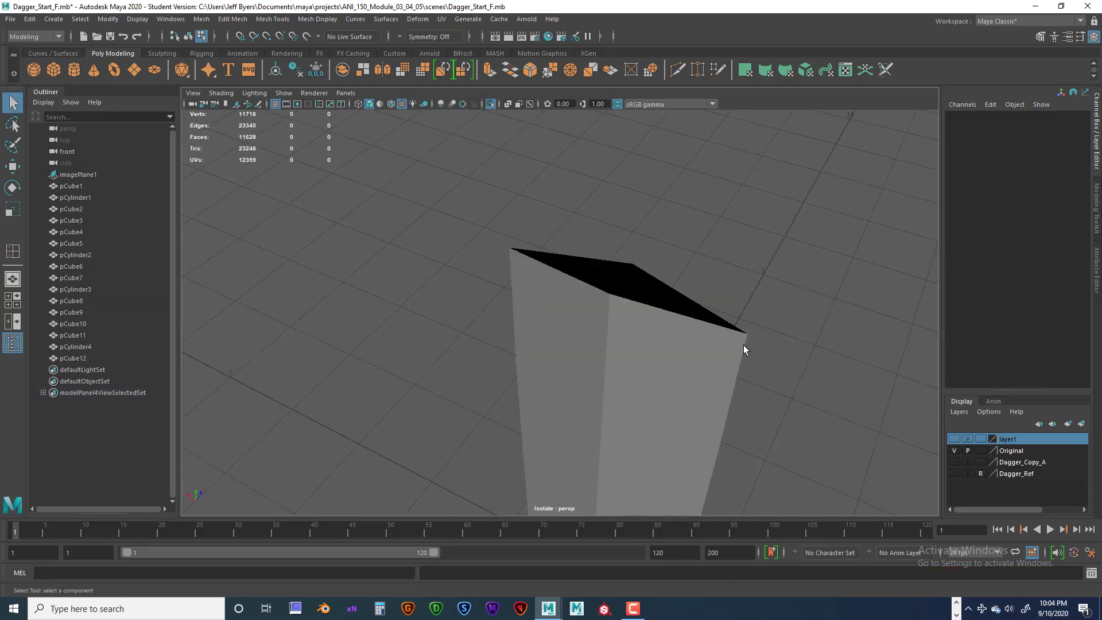
scroll(712, 349, down, 4)
alt+middle_drag(706, 350, 705, 341)
alt+drag(704, 341, 605, 266)
click(600, 263)
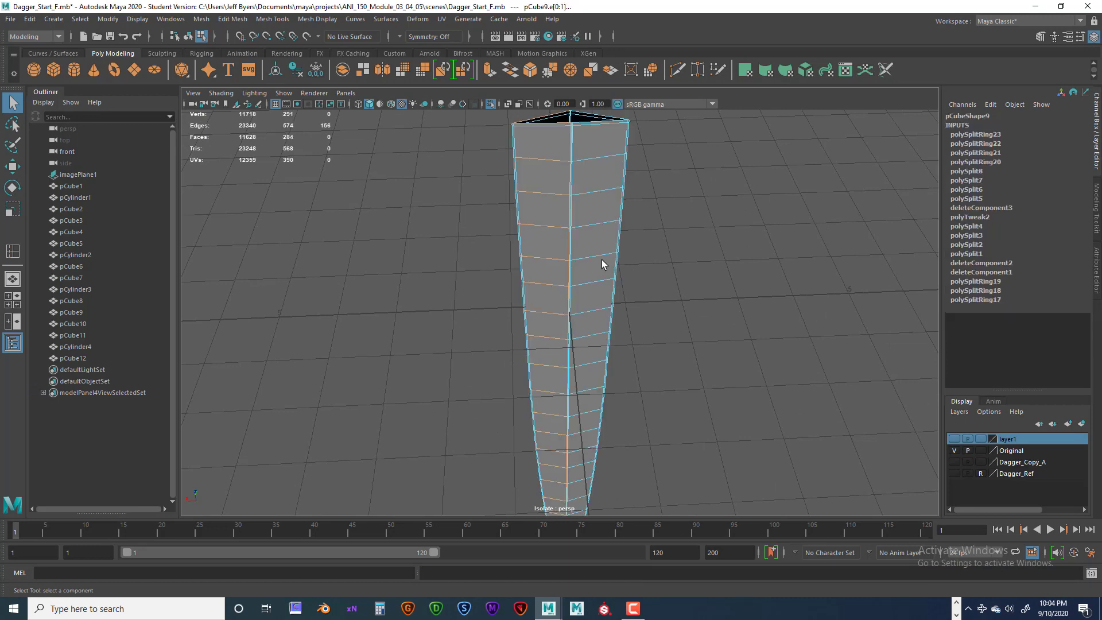
right_drag(602, 264, 598, 325)
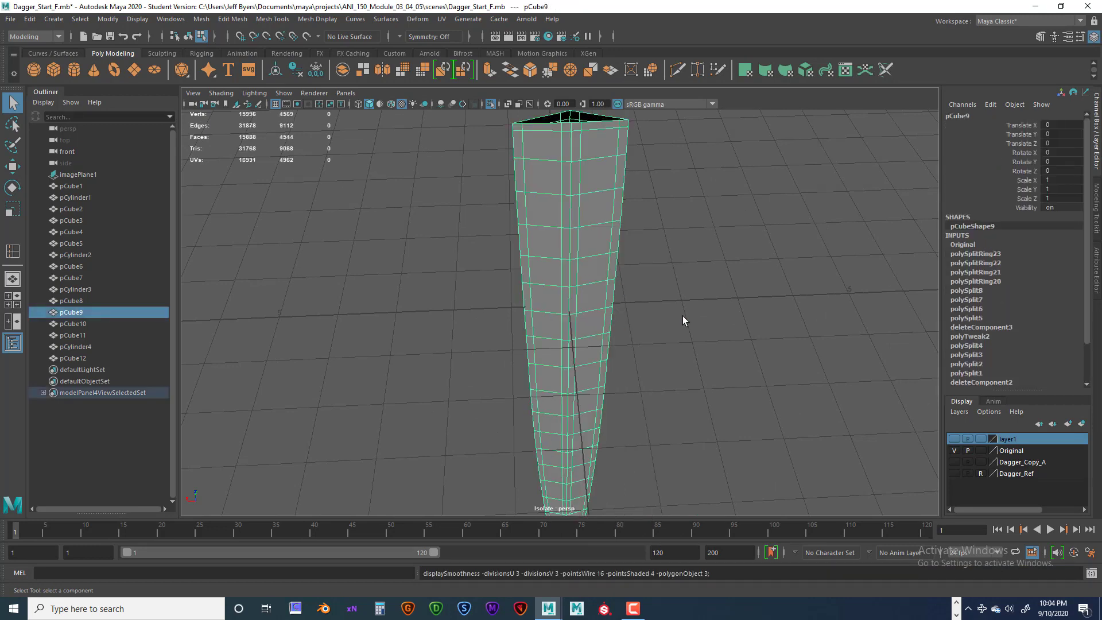
click(682, 319)
alt+drag(589, 315, 505, 304)
click(513, 307)
alt+drag(560, 336, 528, 342)
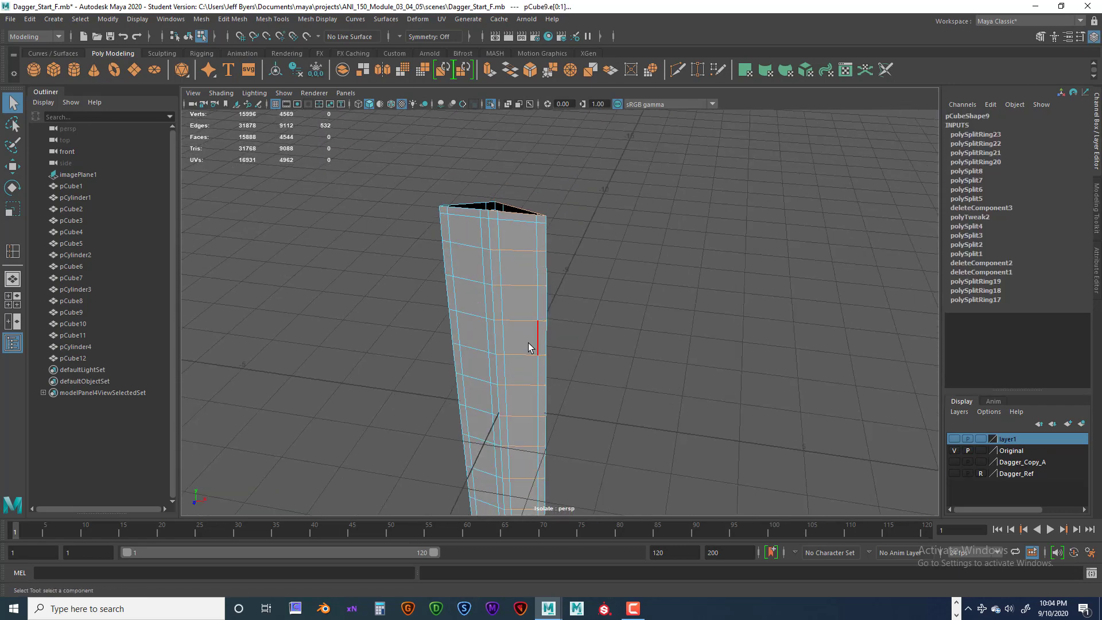
key(1)
right_click(519, 287)
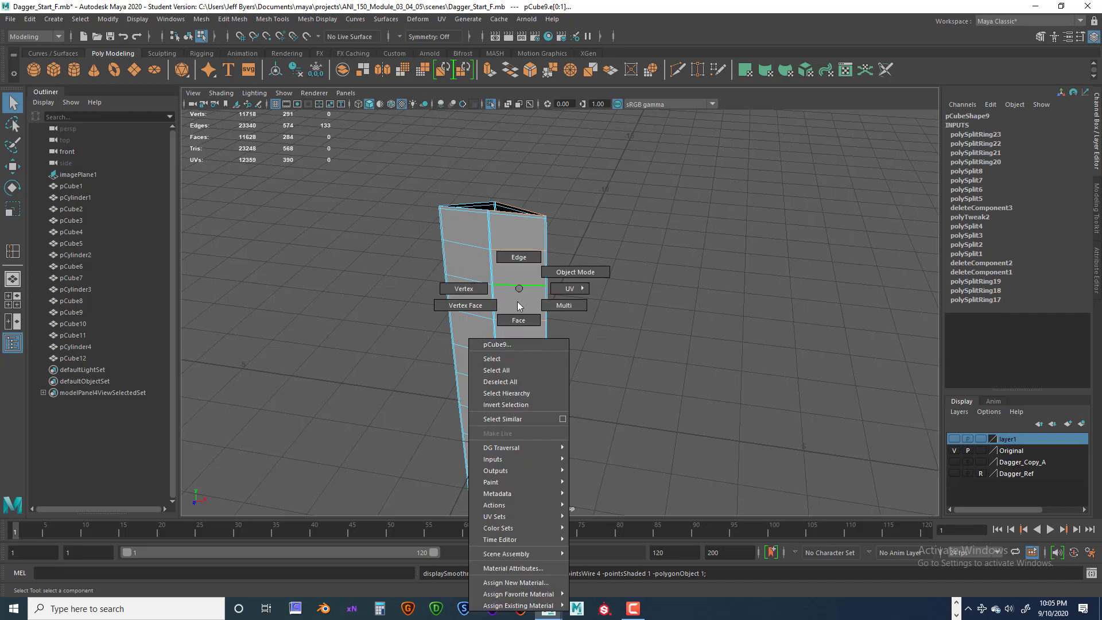
click(508, 360)
click(597, 350)
alt+drag(598, 350, 544, 241)
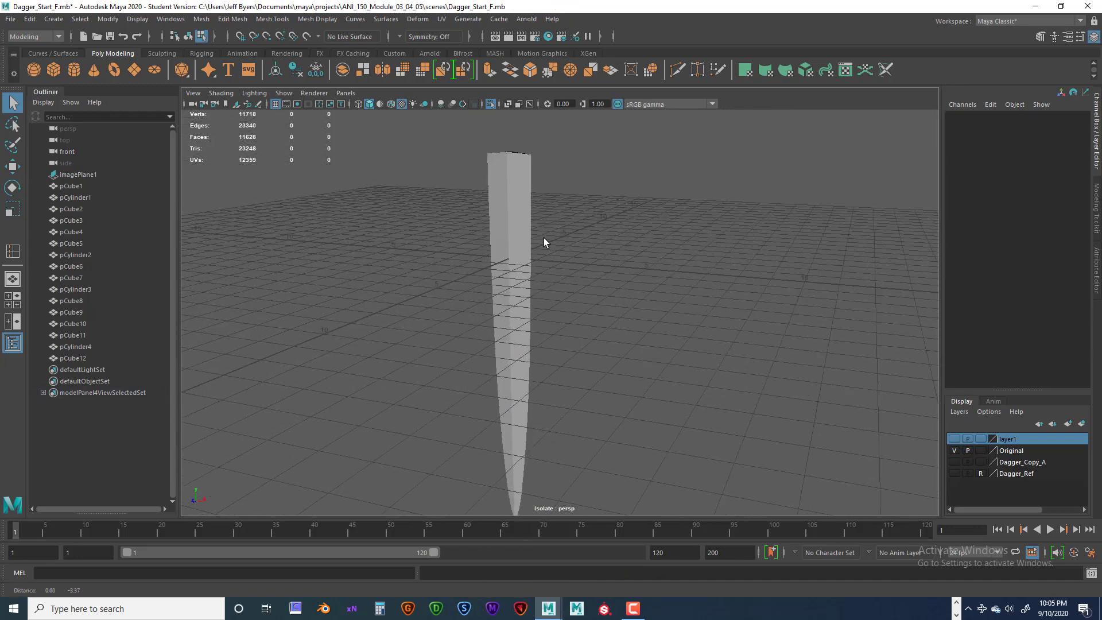
Step: Select the whole blade in object mode and turn off isolation to show the full dagger
click(529, 269)
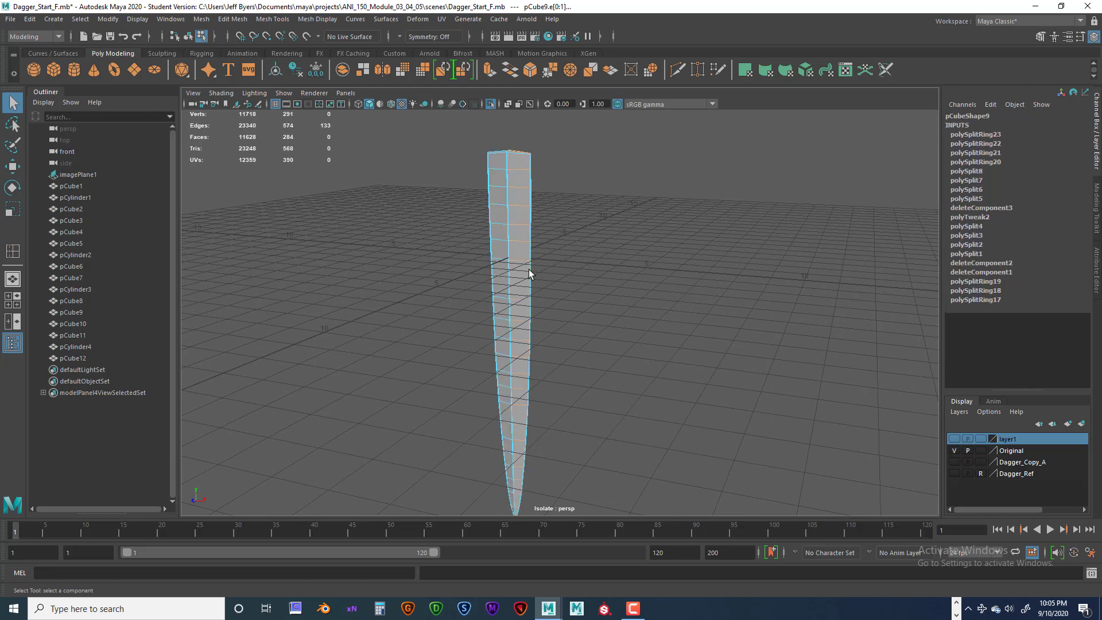
right_drag(510, 275, 556, 316)
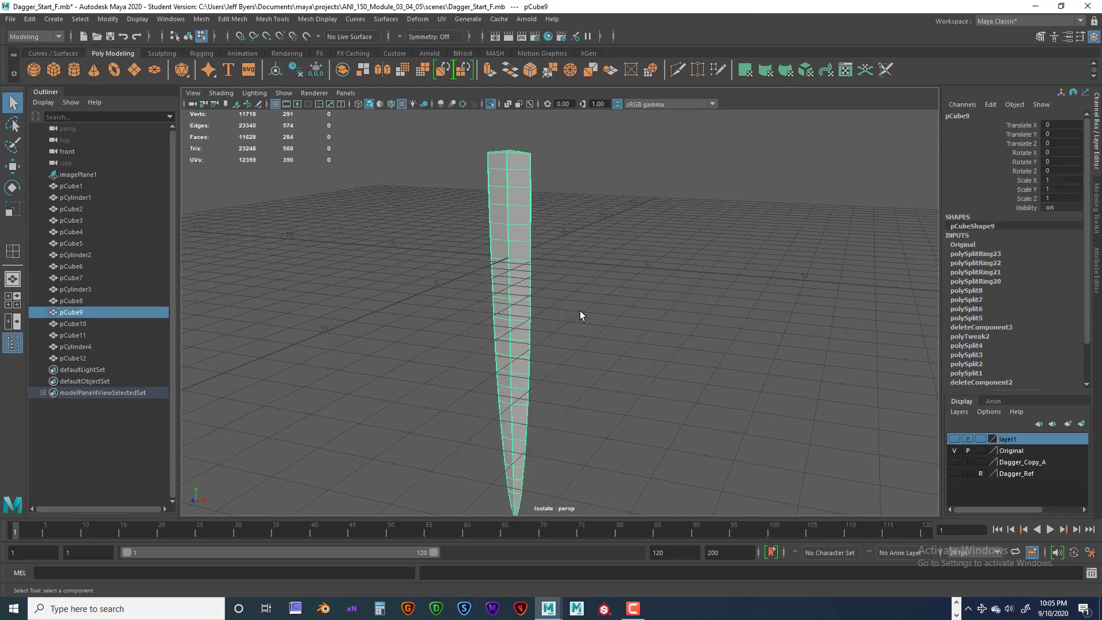
key(ctrl+1)
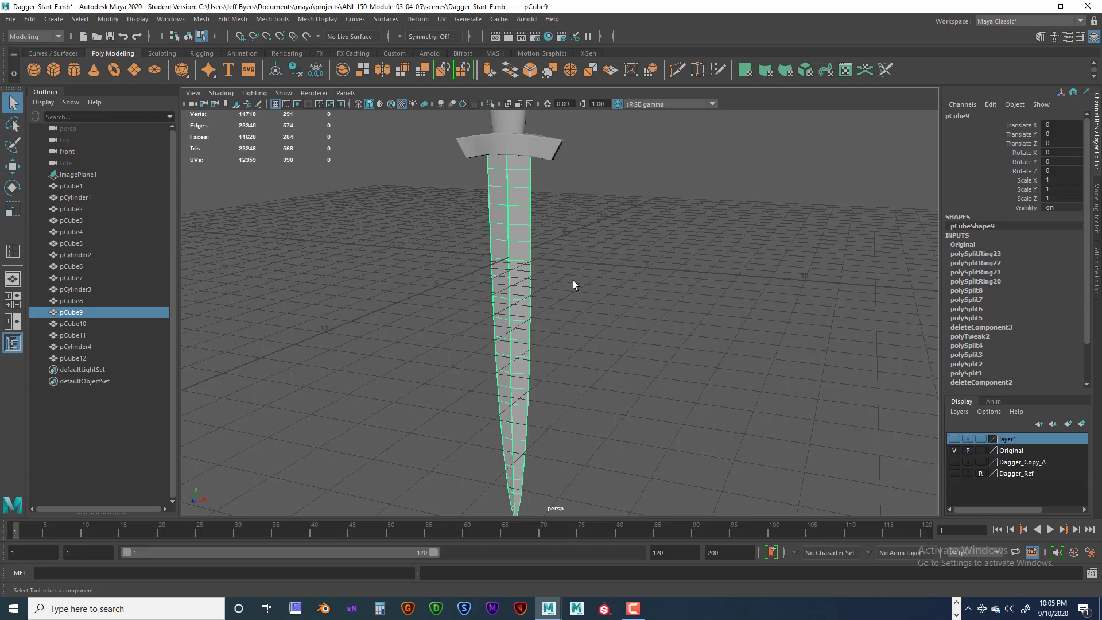
Step: Examine the clover-shaped pommel on top of the handle in smooth preview, finishing with the unsmoothed display
alt+drag(572, 280, 577, 214)
alt+middle_drag(576, 215, 573, 356)
alt+drag(552, 226, 580, 198)
alt+middle_drag(580, 198, 576, 350)
scroll(591, 349, up, 4)
alt+middle_drag(508, 276, 573, 312)
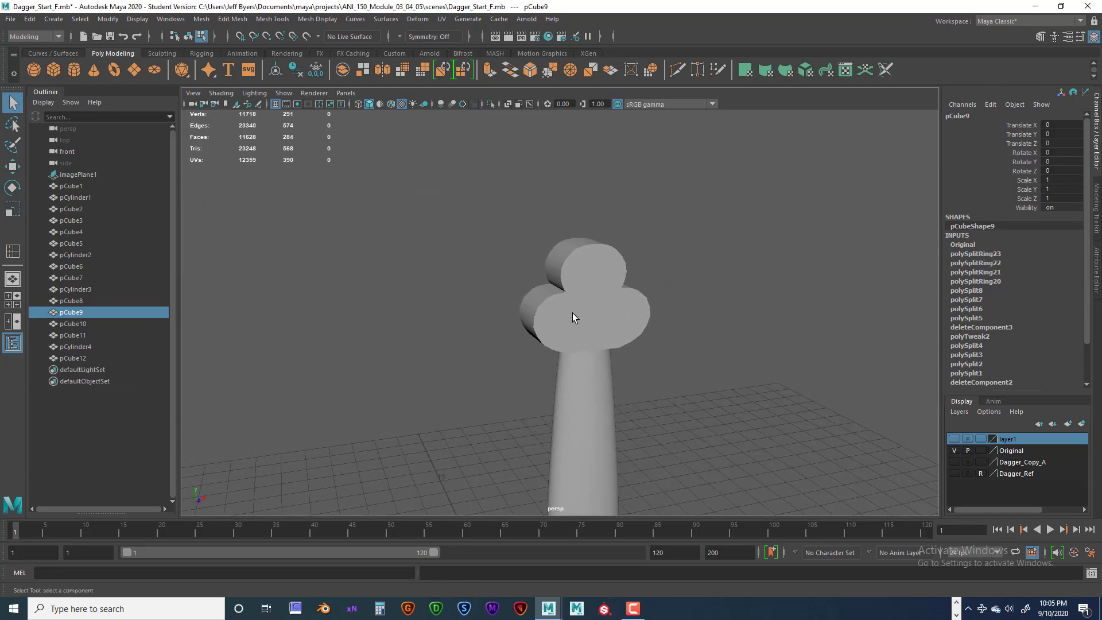
click(572, 314)
alt+drag(573, 316, 567, 356)
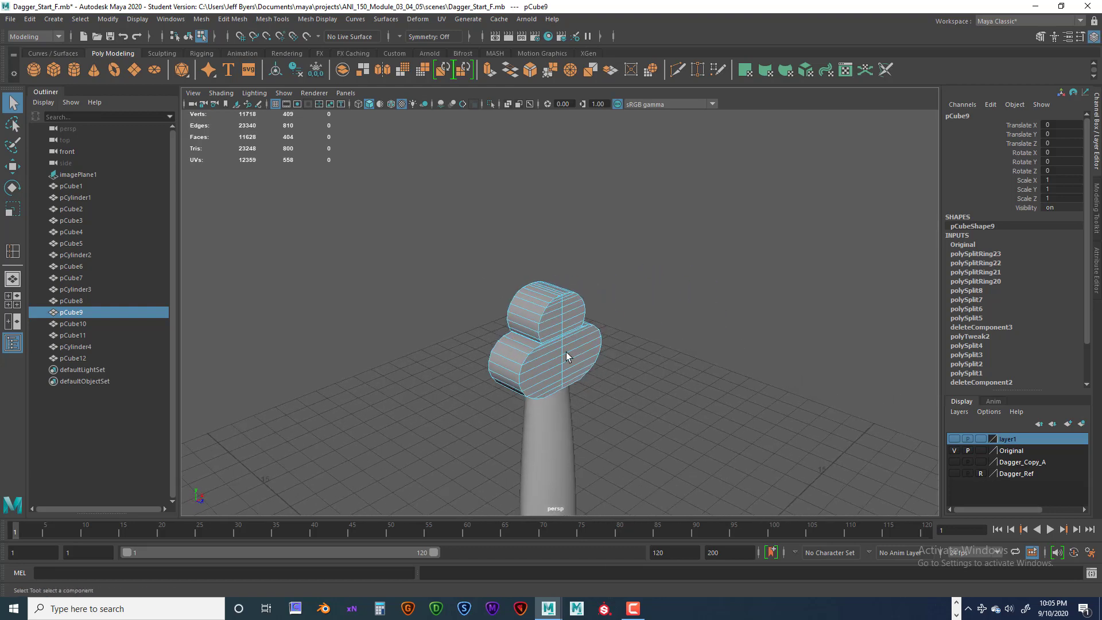
scroll(567, 357, up, 5)
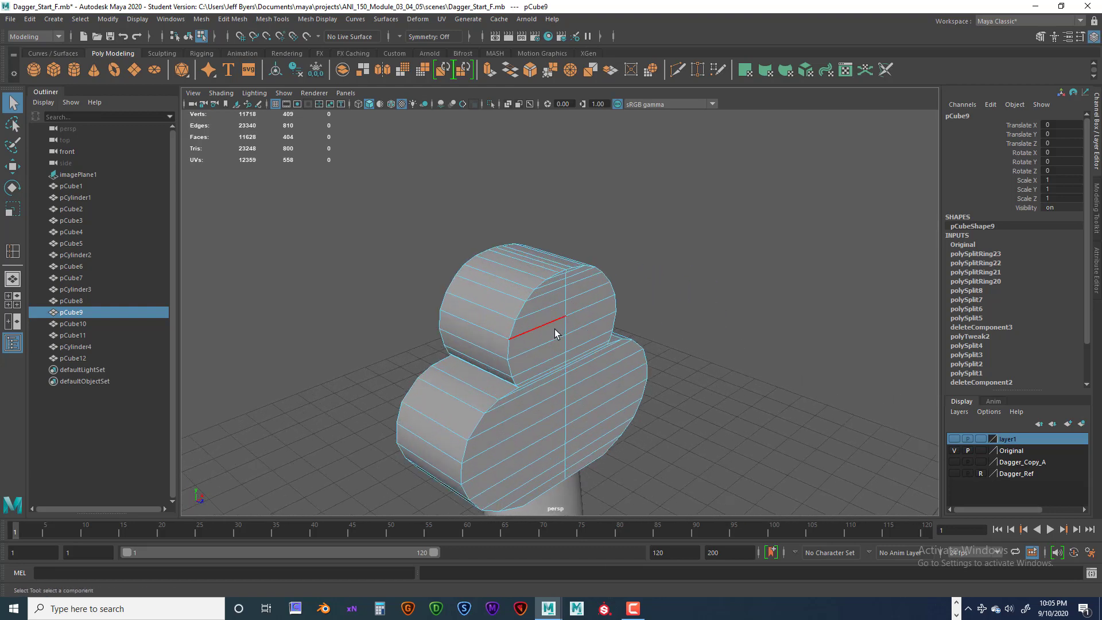
scroll(555, 333, up, 4)
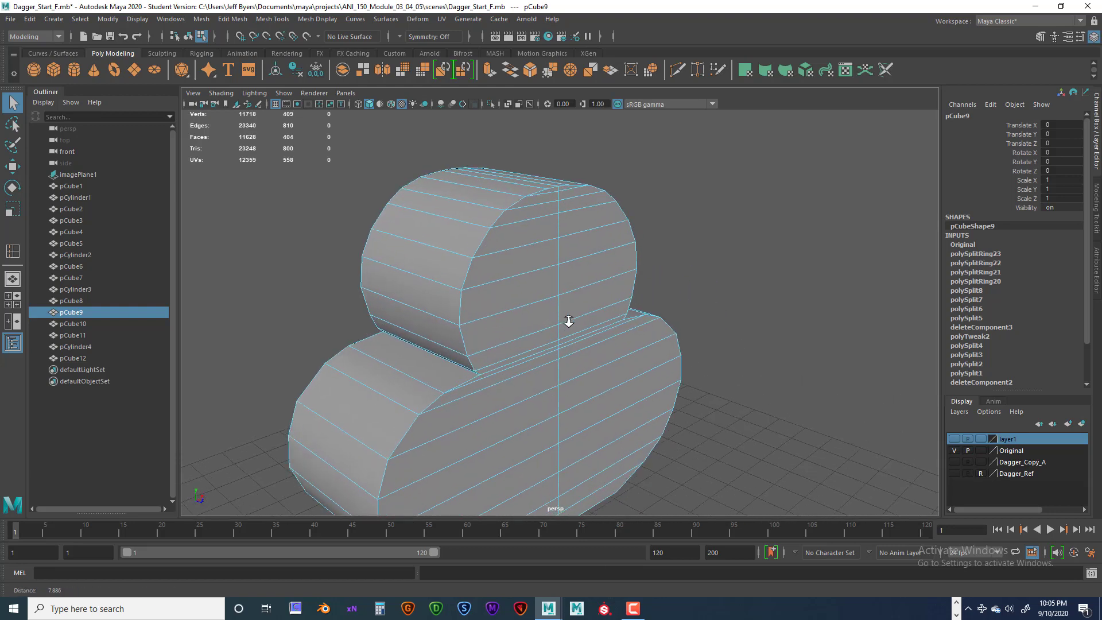
scroll(569, 321, up, 1)
right_drag(529, 280, 521, 345)
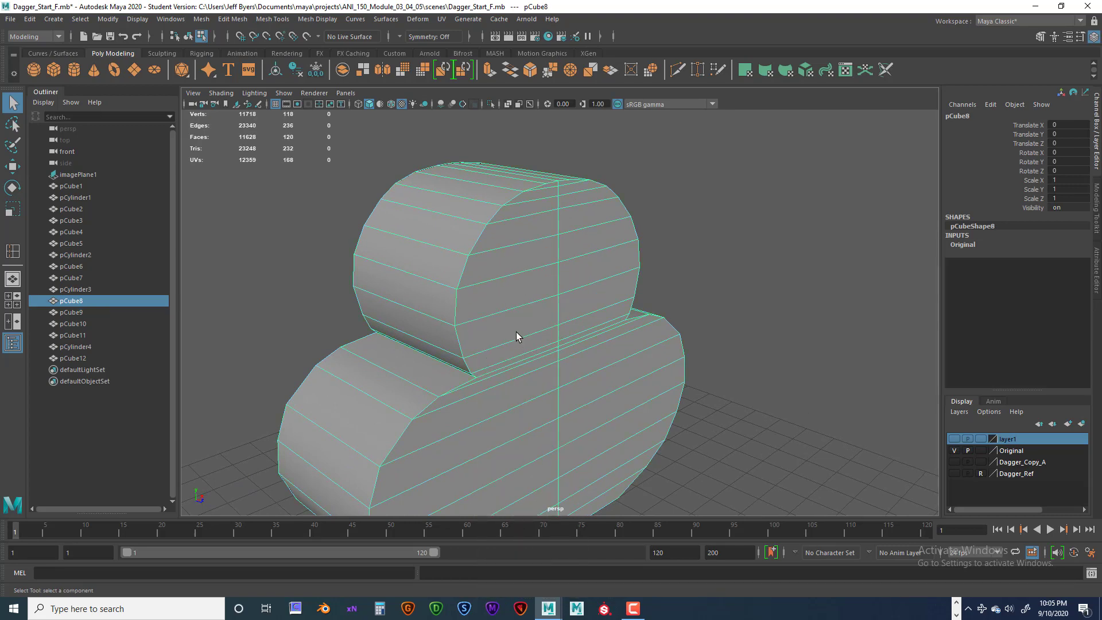
key(3)
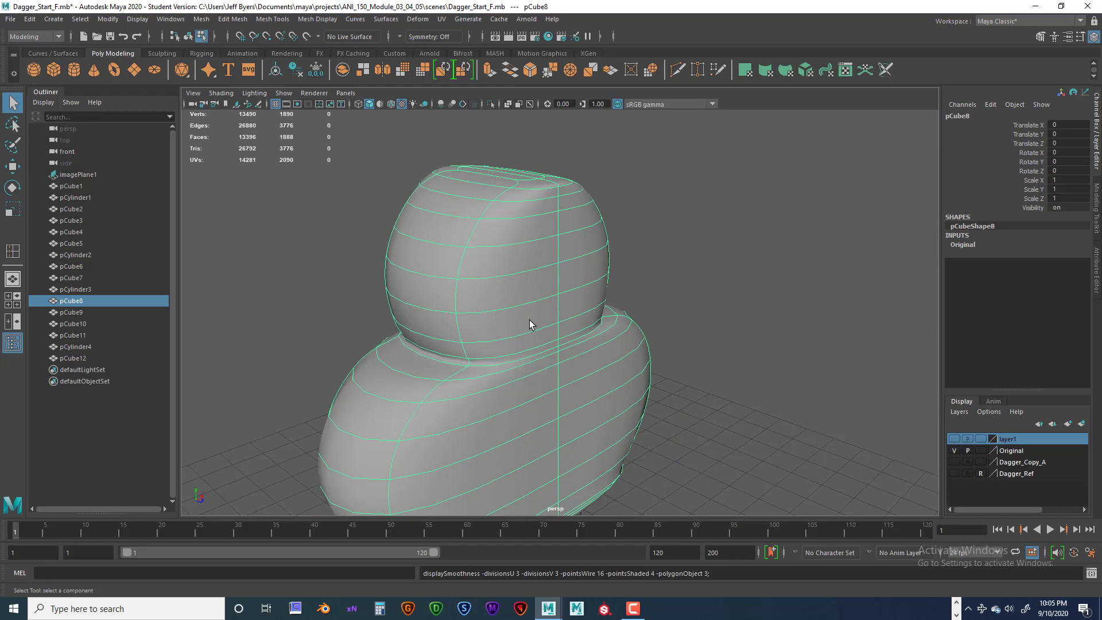
click(704, 282)
scroll(660, 306, down, 5)
alt+drag(652, 315, 622, 342)
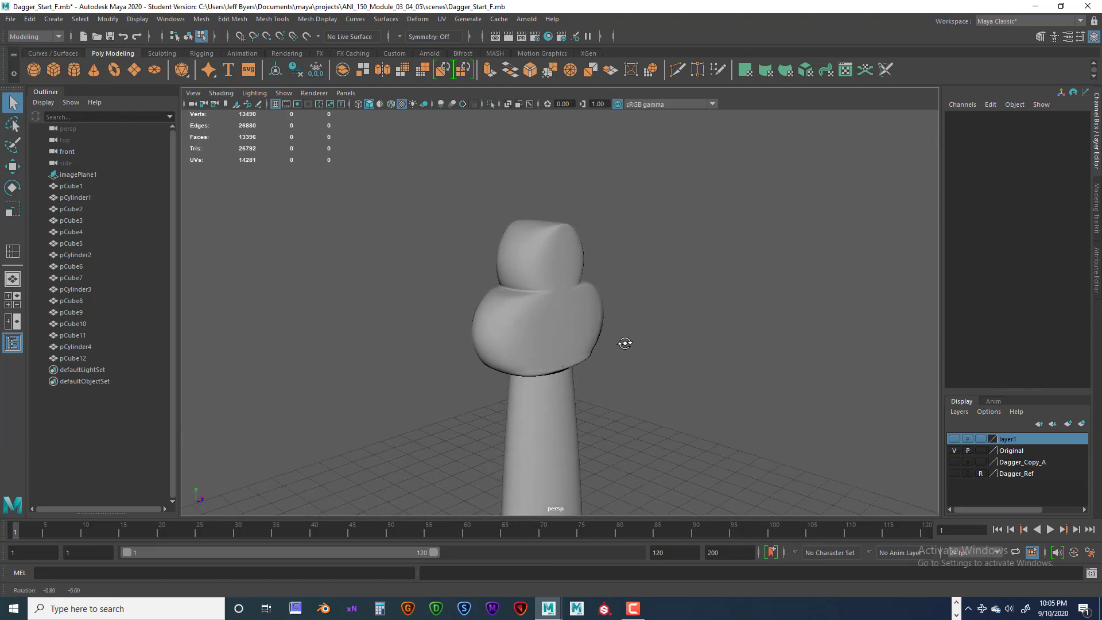
click(583, 330)
key(1)
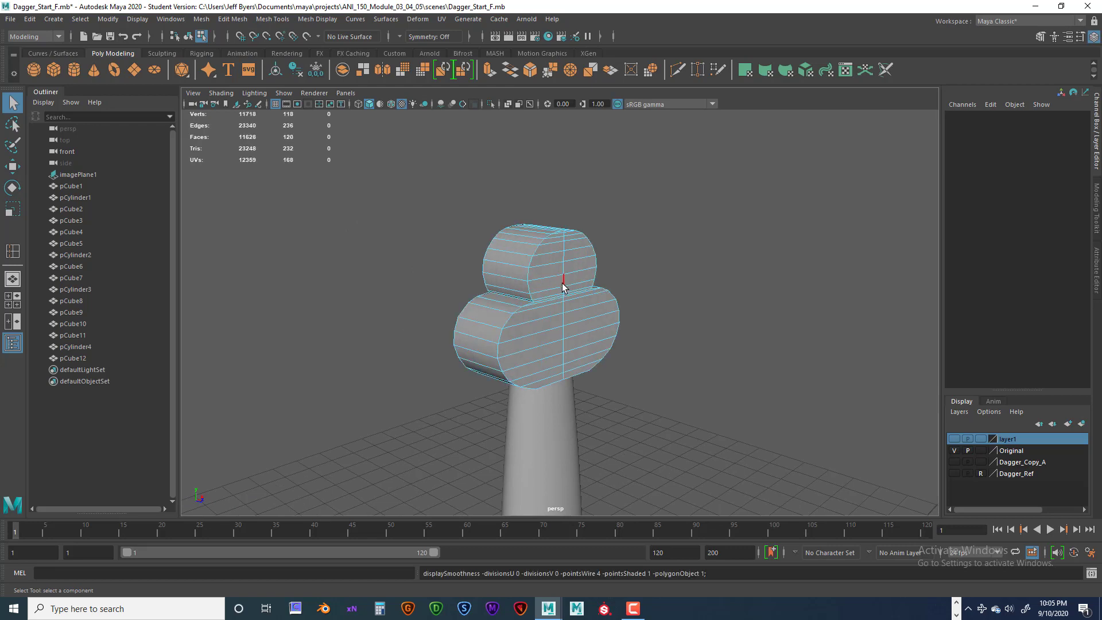
Step: Select the pommel and insert one edge loop near the front rim and one near the back rim of its side surface
right_drag(562, 284, 545, 360)
key(f)
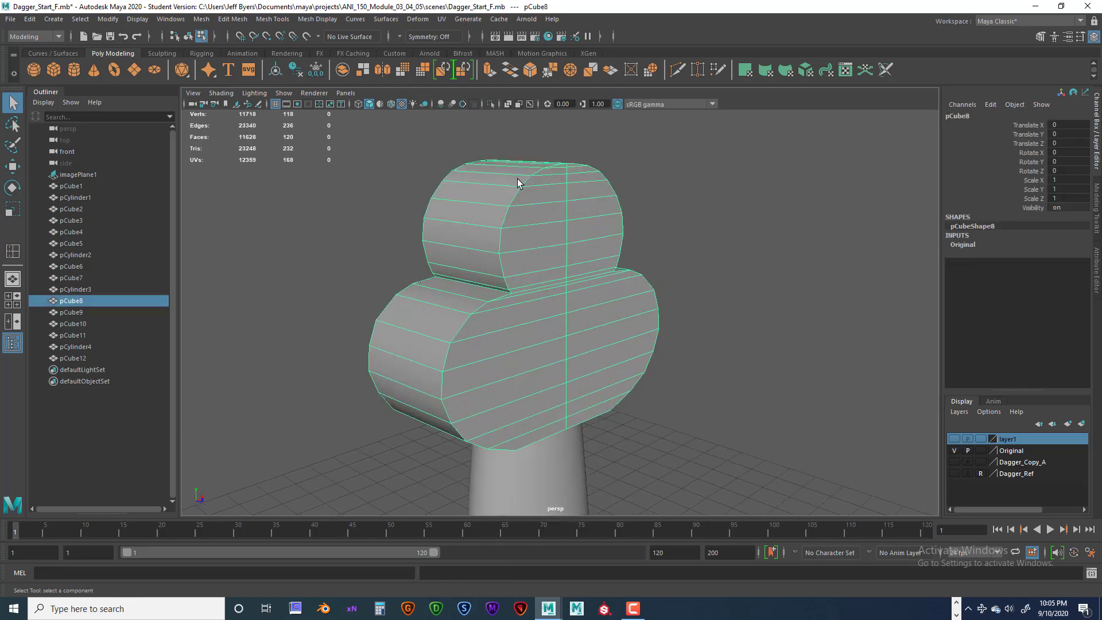
shift+right_click(503, 208)
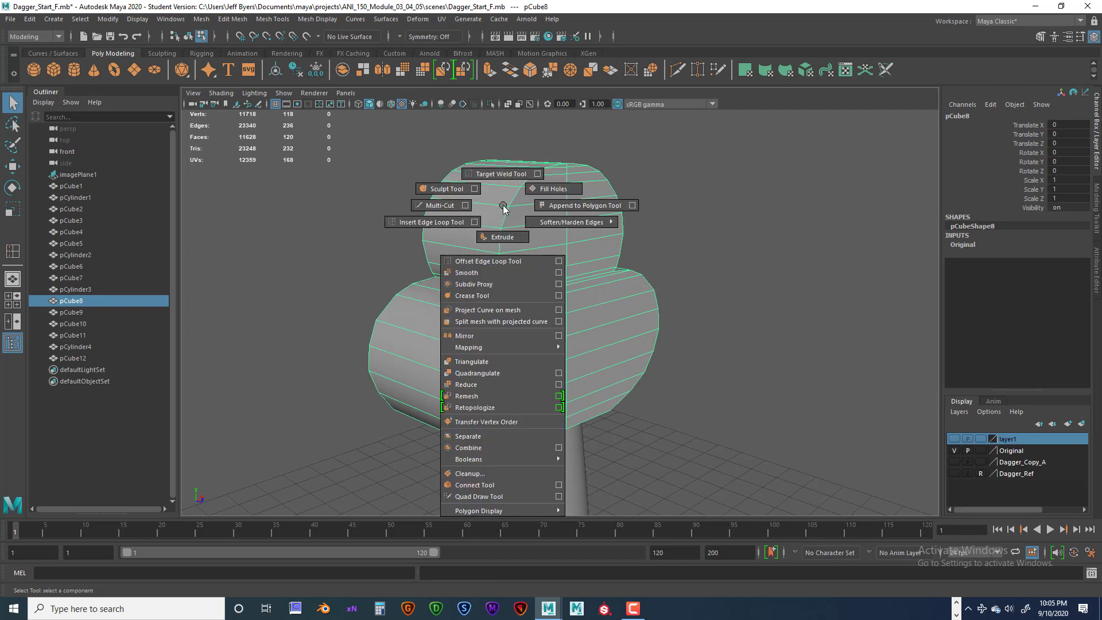
click(436, 222)
scroll(501, 271, up, 5)
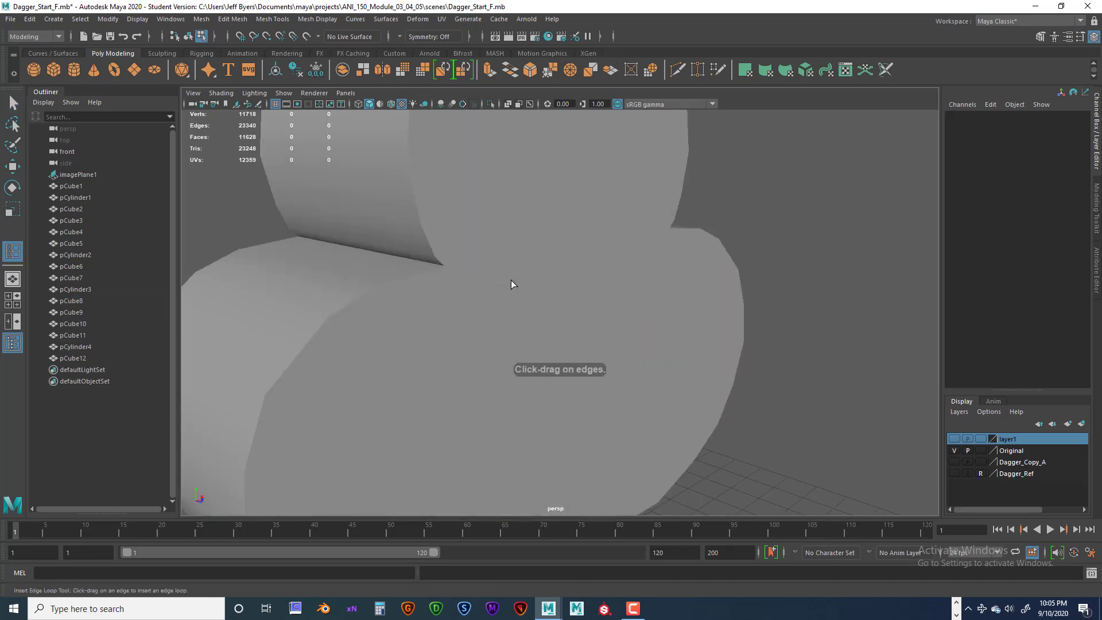
alt+drag(511, 282, 653, 306)
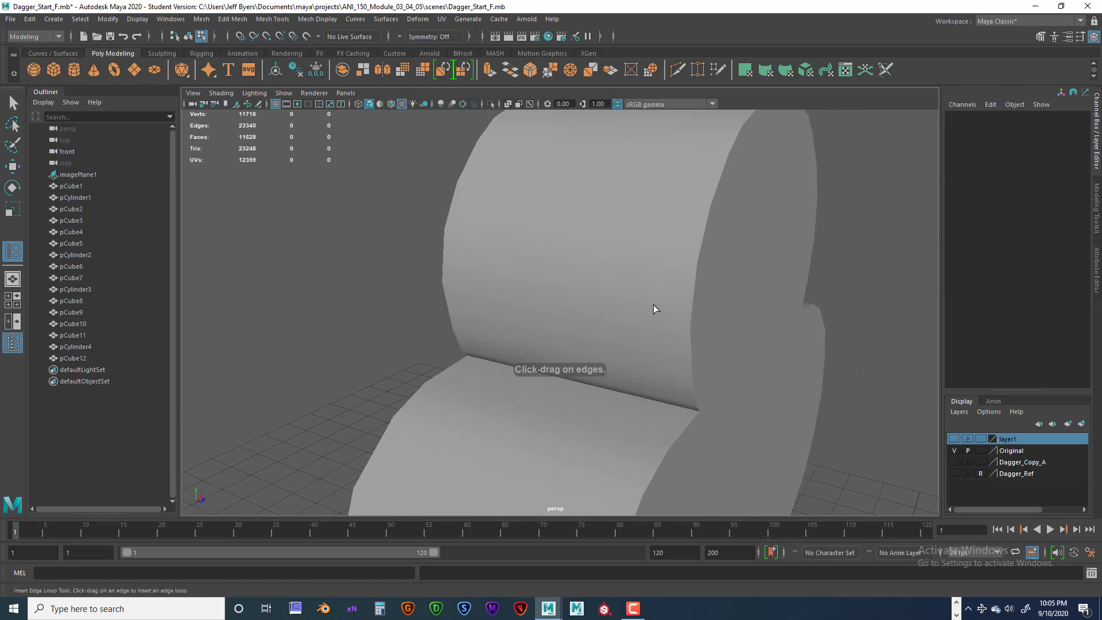
click(653, 304)
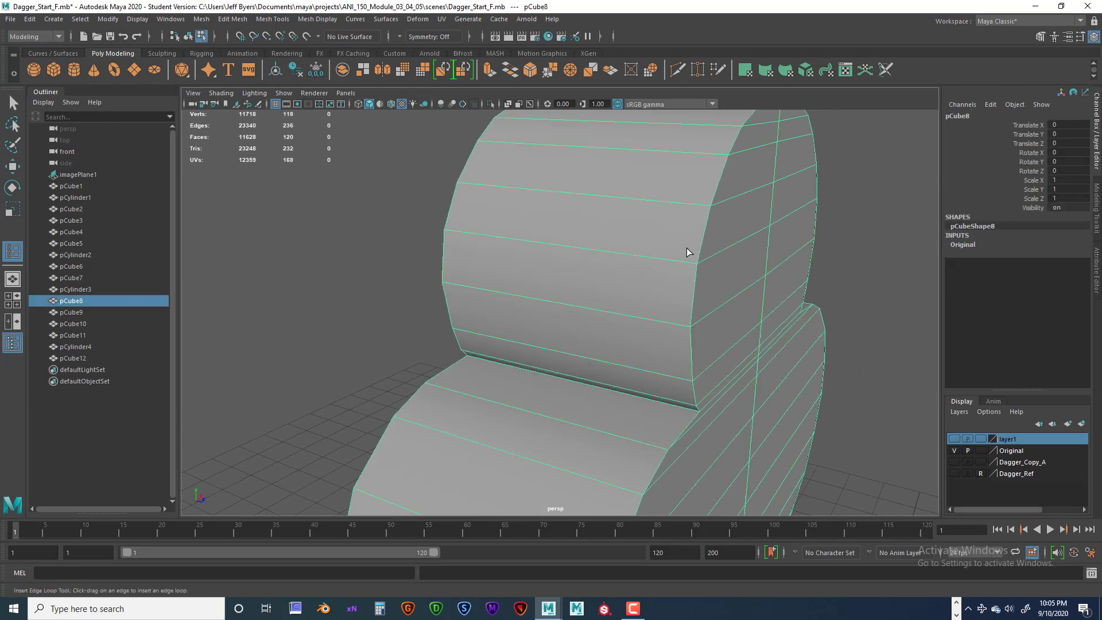
click(651, 261)
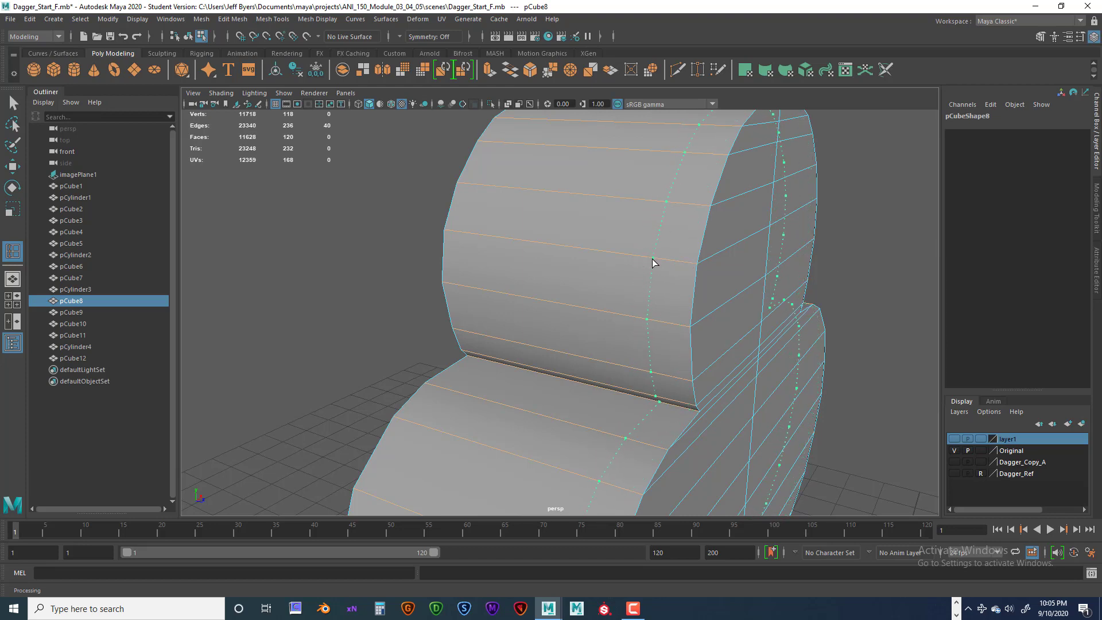
click(477, 237)
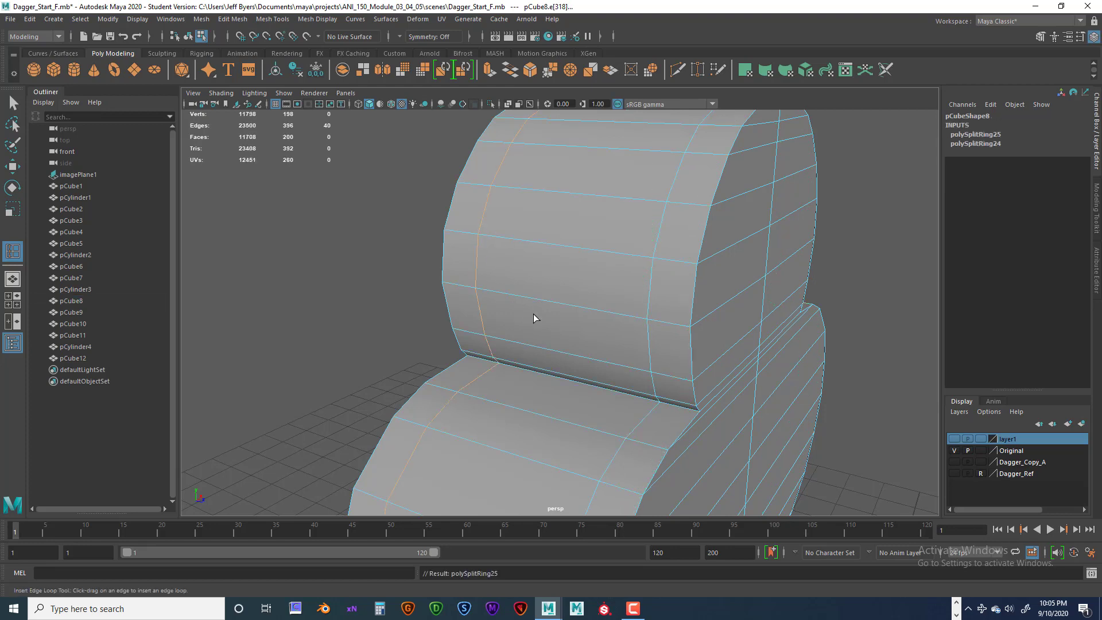
Step: Try to insert an edge loop across the pommel's front face, undo it and leave edge selection
scroll(533, 315, down, 5)
alt+drag(615, 340, 555, 332)
scroll(412, 304, up, 3)
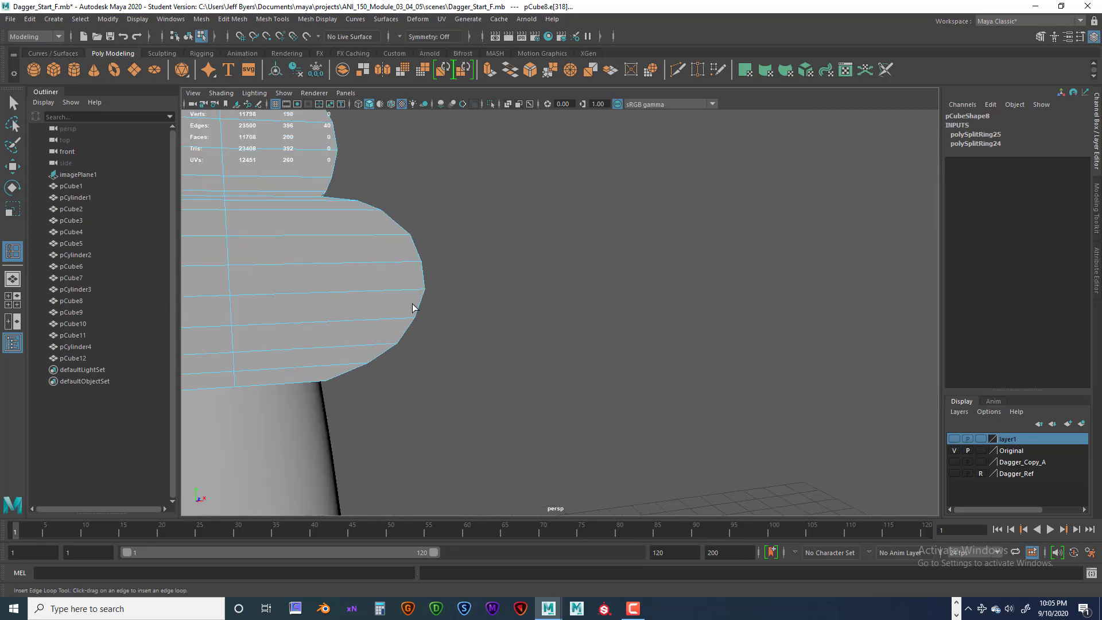
alt+middle_drag(412, 304, 583, 376)
mouse_move(583, 376)
alt+mouse_down()
mouse_move(563, 371)
mouse_move(575, 374)
alt+mouse_up()
scroll(624, 339, up, 3)
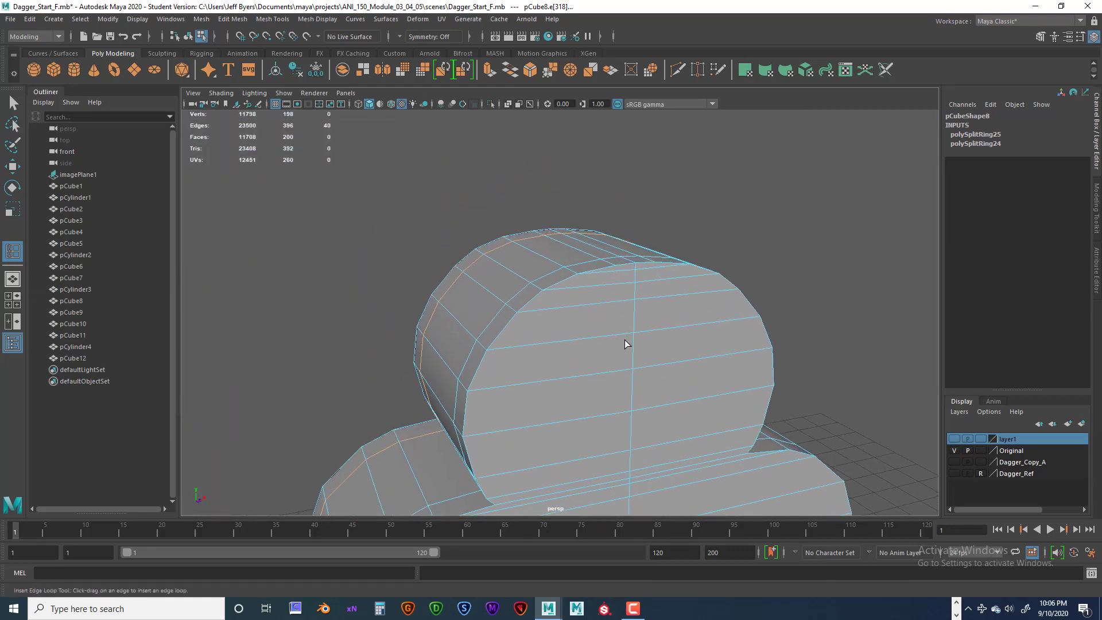
drag(572, 288, 602, 263)
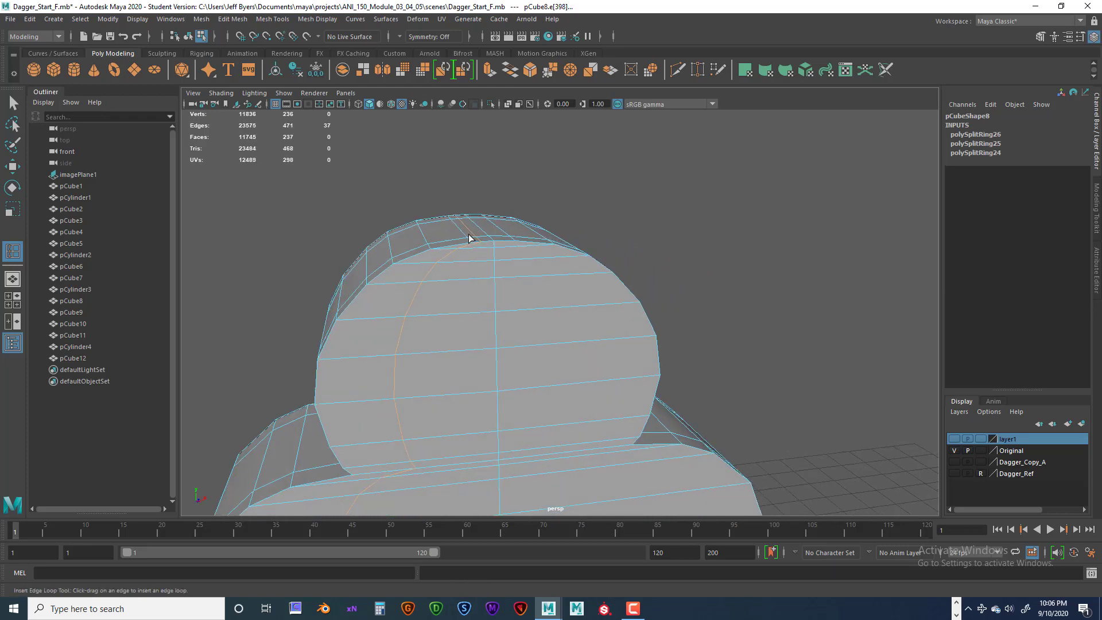
alt+drag(504, 285, 553, 330)
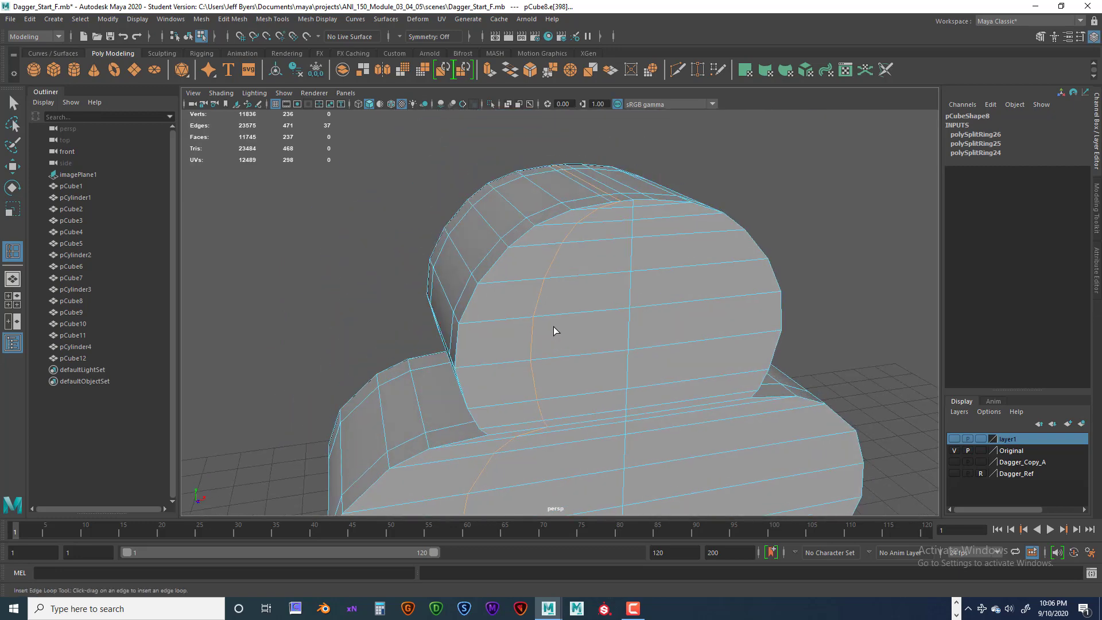
key(ctrl+z)
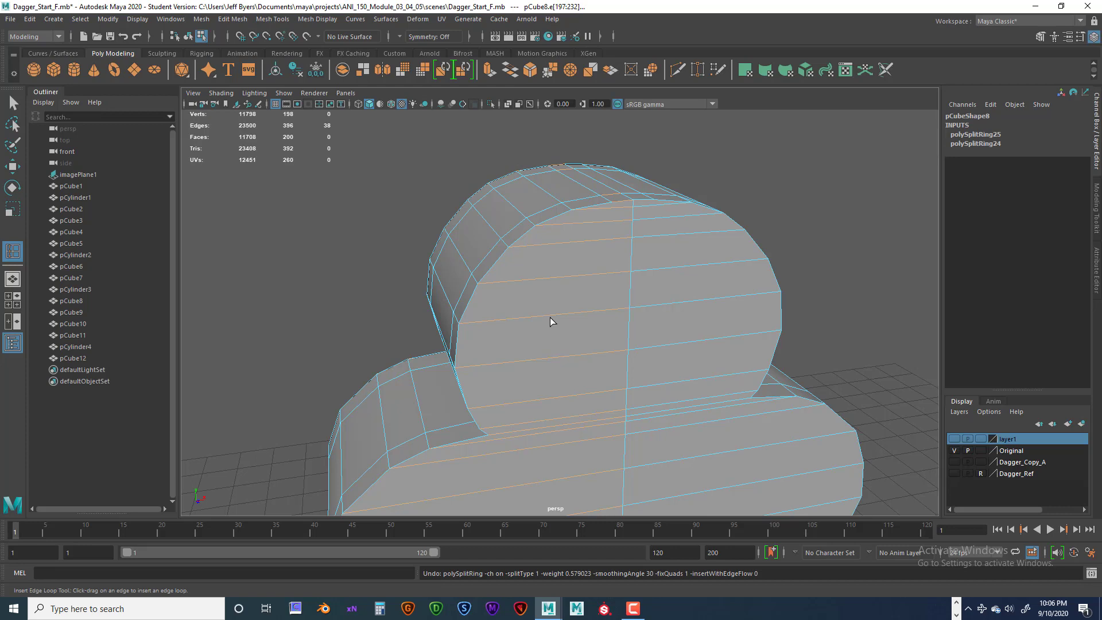
right_drag(550, 318, 530, 359)
scroll(531, 359, down, 2)
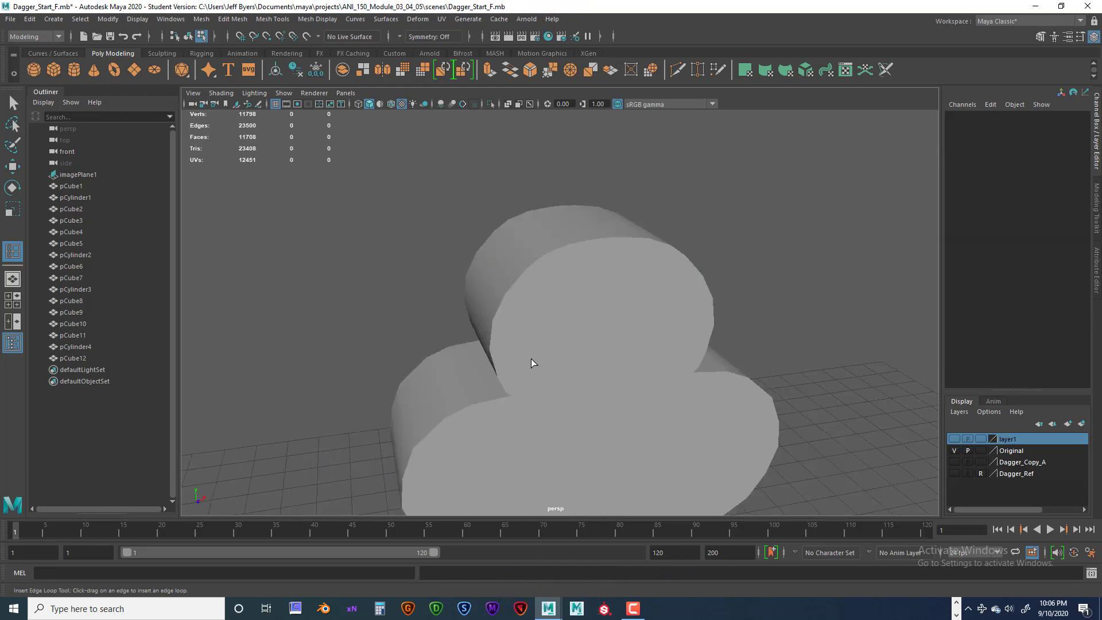
Step: Leave the edge loop tool and select the whole clover-shaped pommel in object mode
alt+drag(537, 360, 571, 364)
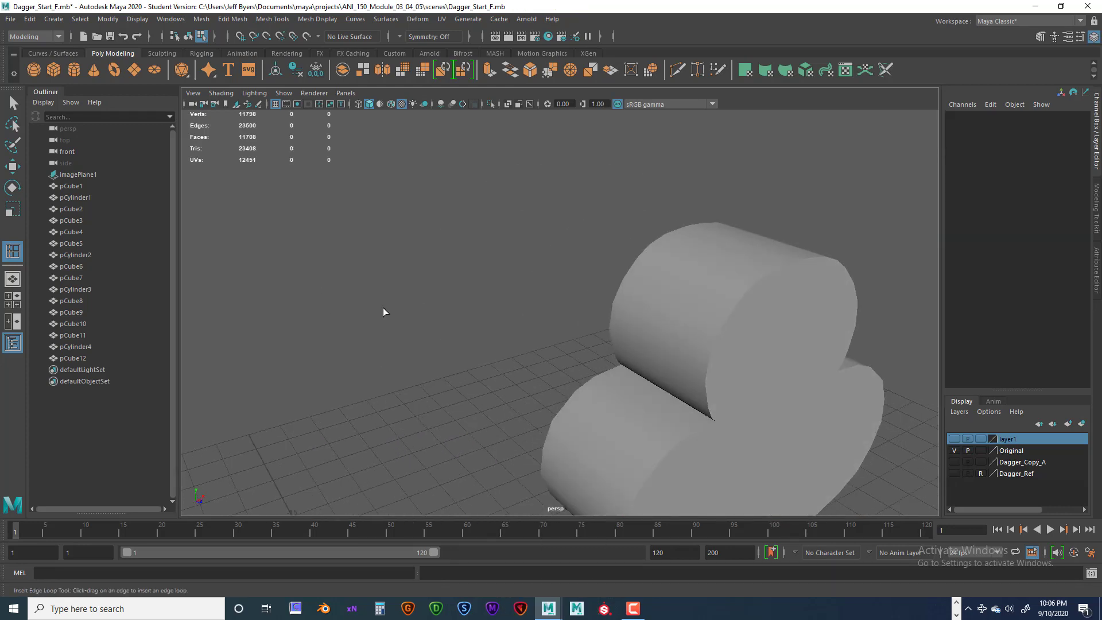
alt+drag(383, 307, 333, 305)
key(q)
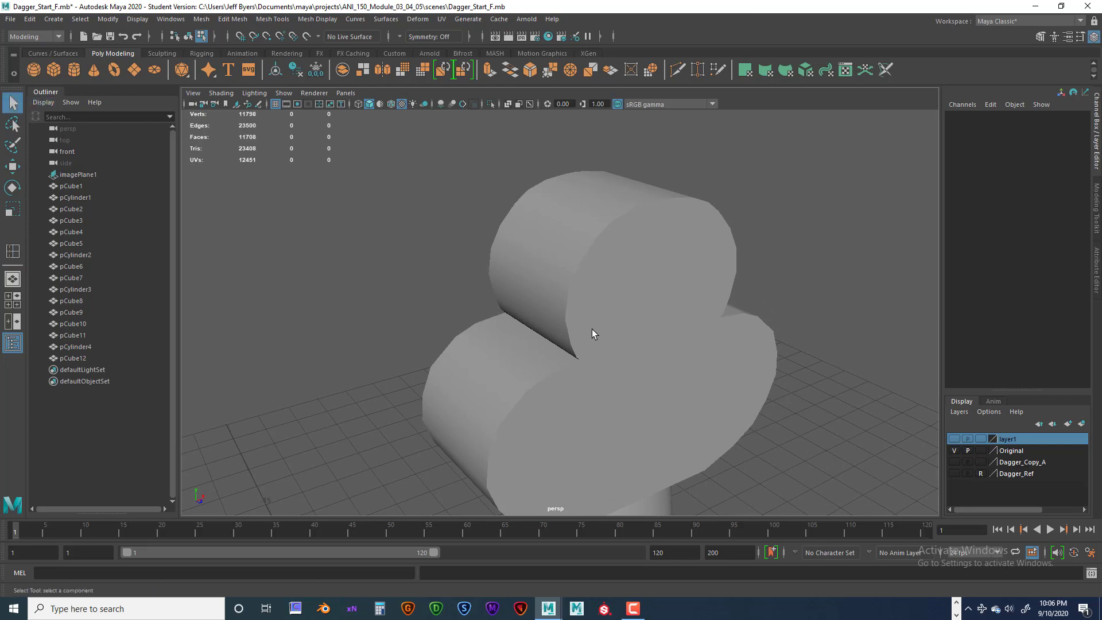
click(591, 329)
right_drag(604, 308, 601, 333)
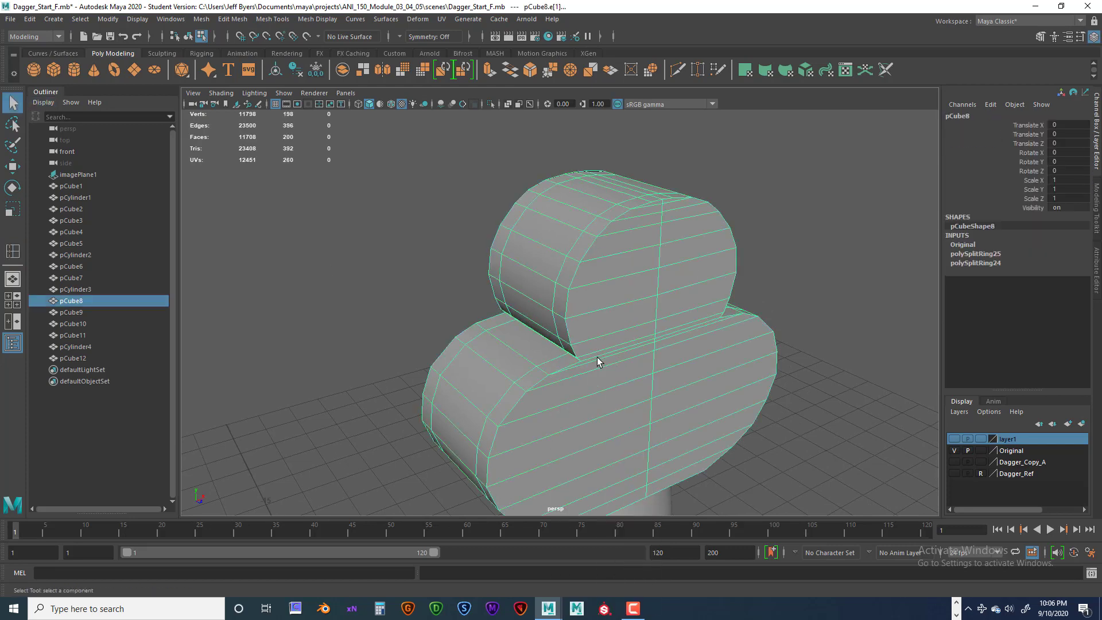
Step: Try to move the pommel forward along its depth axis and undo the move
scroll(600, 355, down, 3)
key(w)
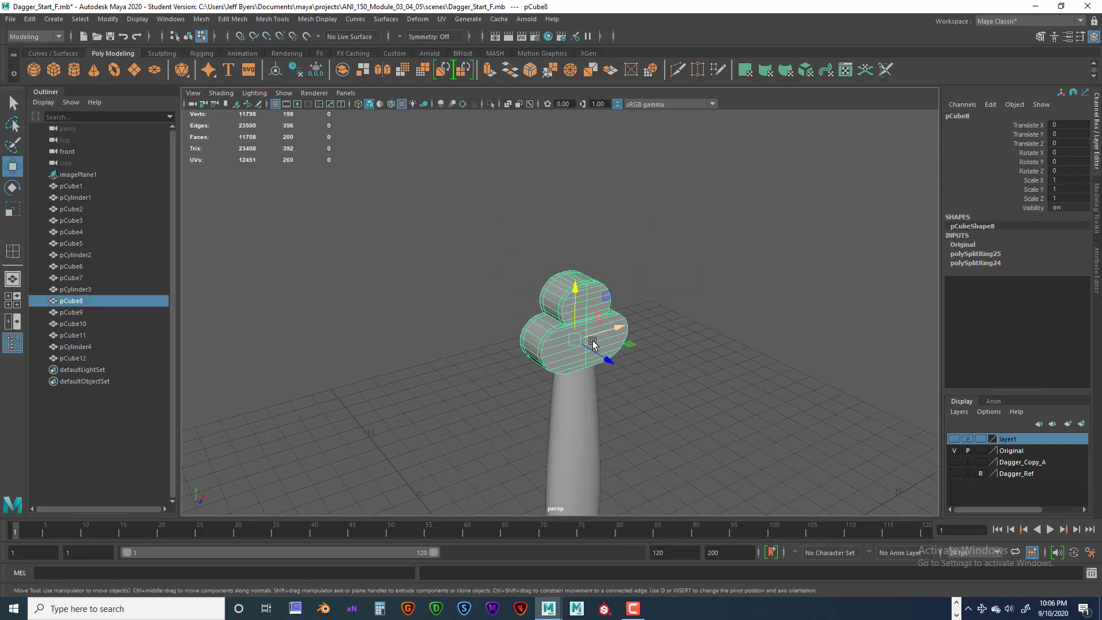
drag(612, 368, 664, 394)
key(ctrl+z)
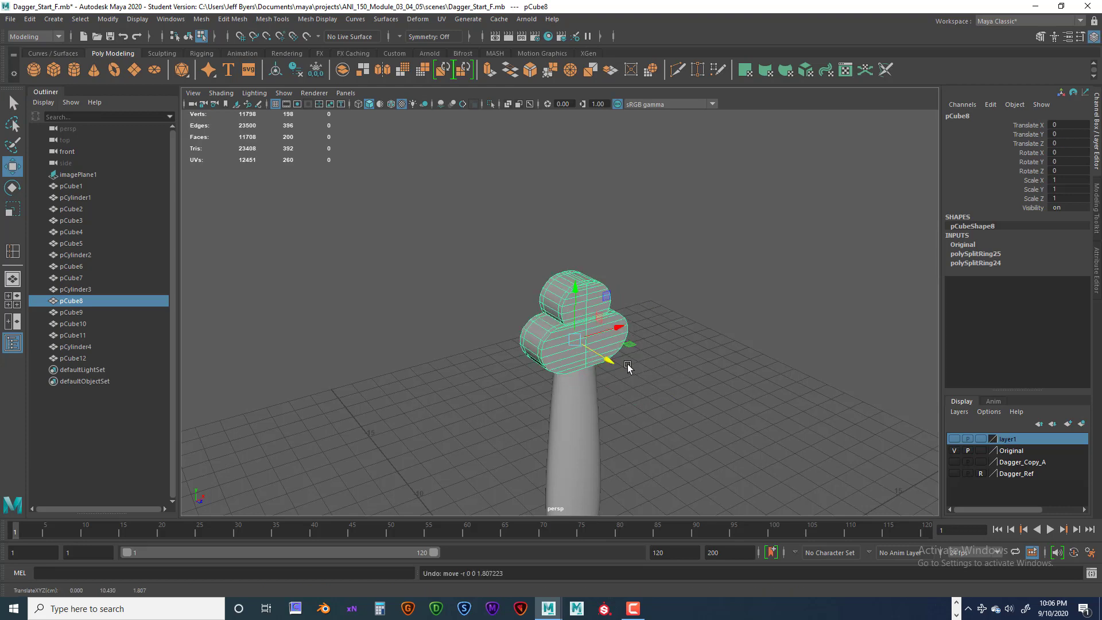
Step: Examine the pommel in smooth preview from both sides, finishing with the unsmoothed display
scroll(627, 363, up, 5)
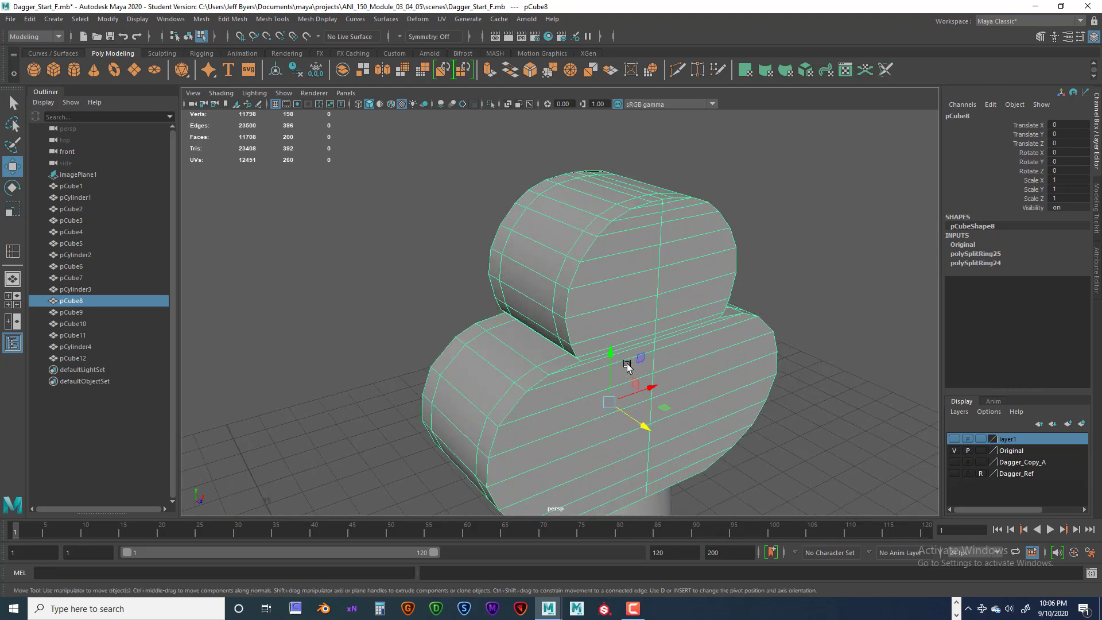
key(3)
click(700, 315)
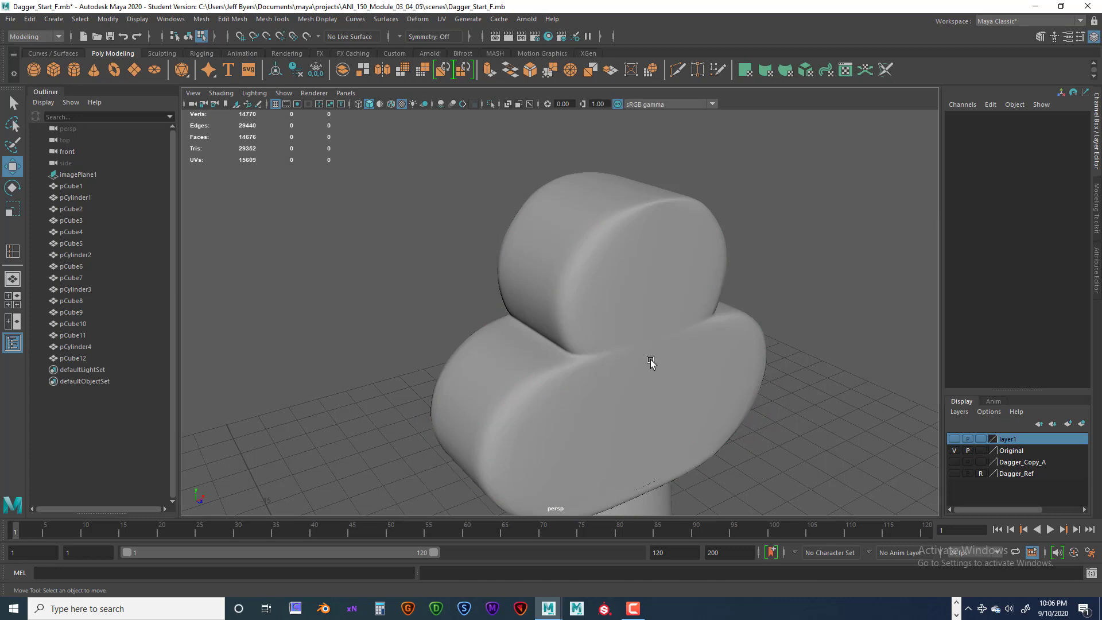
alt+drag(650, 360, 590, 364)
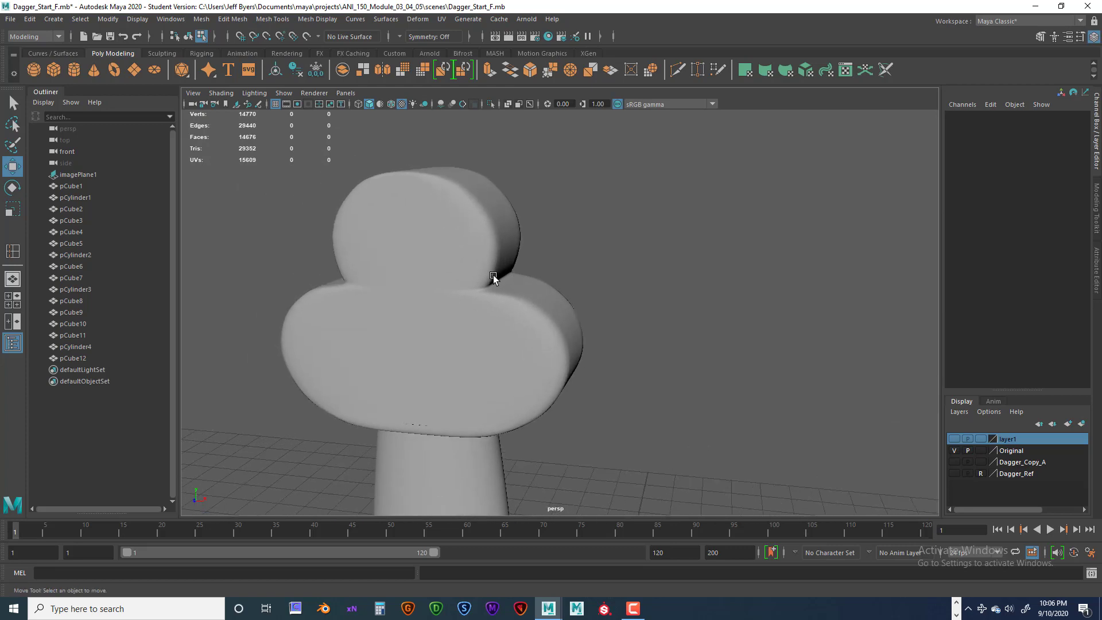
alt+drag(494, 275, 551, 326)
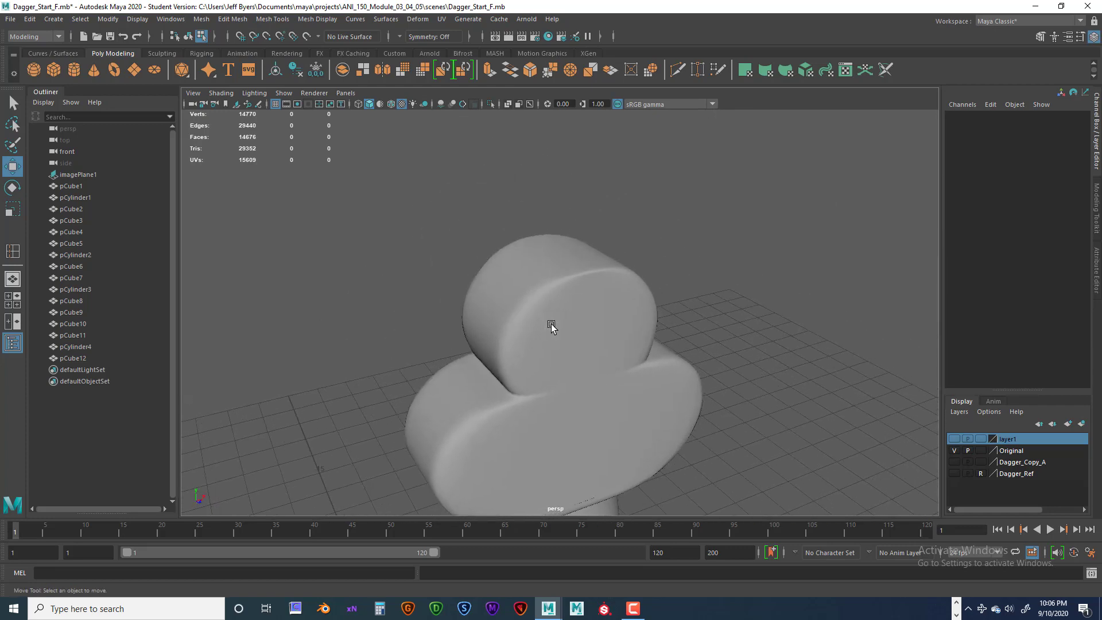
key(ctrl+z)
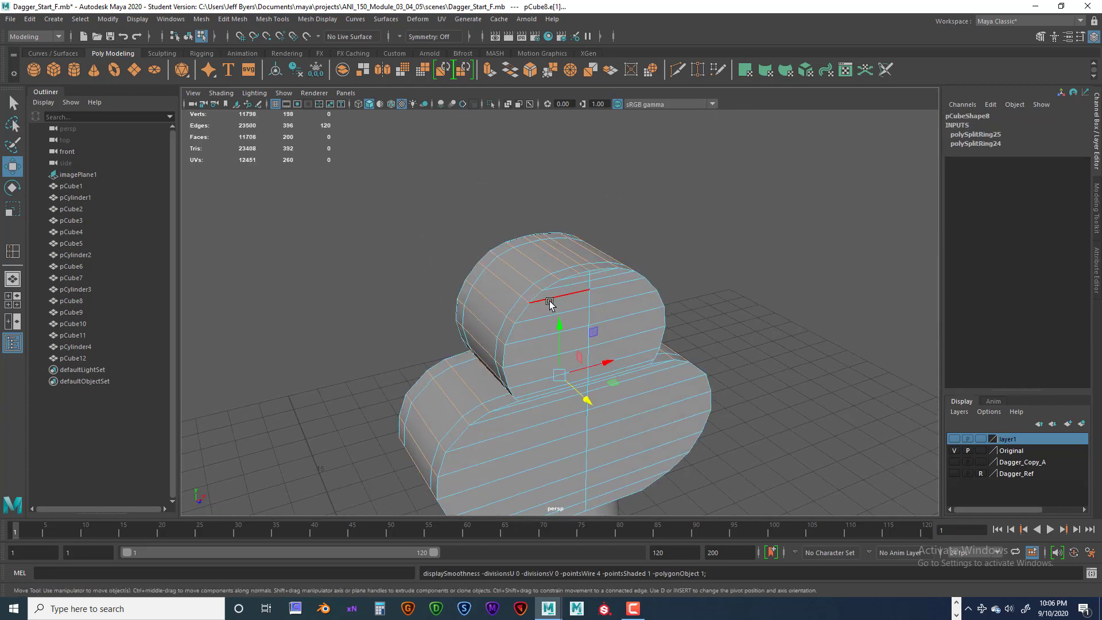
key(1)
Step: Try to insert an edge loop on the pommel's front face close to the left rim with the Insert Edge Loop tool
alt+right_drag(551, 300, 597, 325)
alt+right_drag(492, 295, 484, 362)
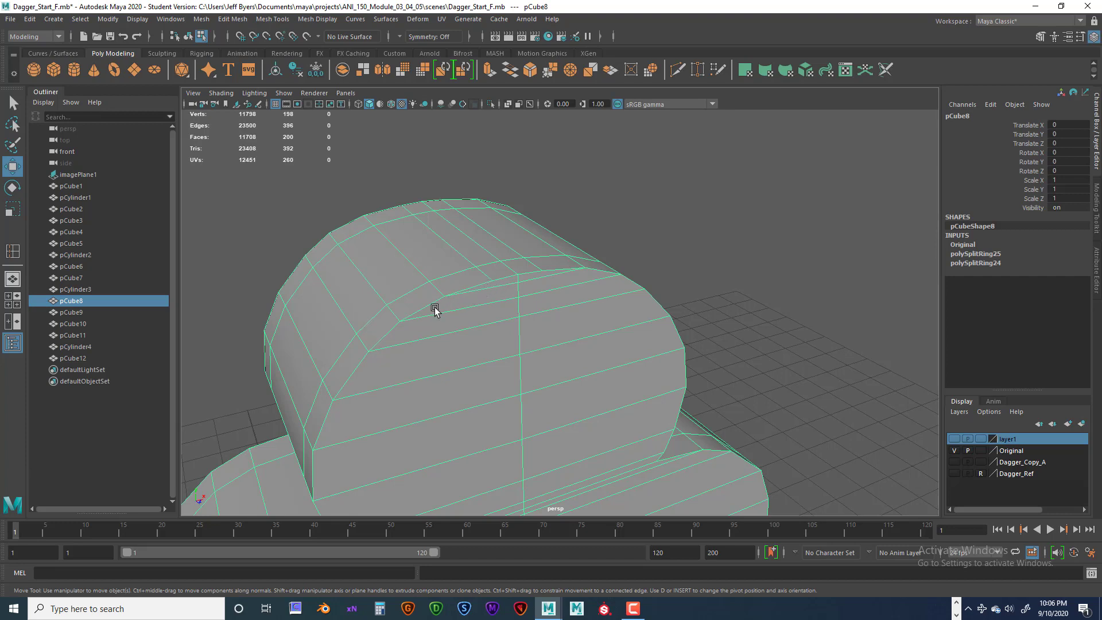
shift+right_click(506, 279)
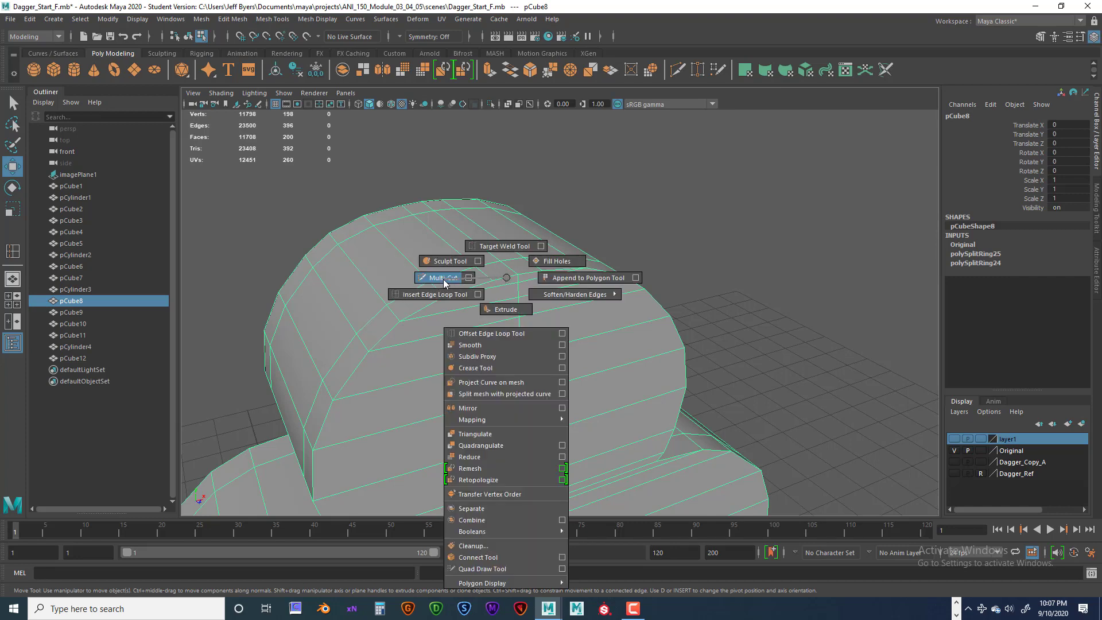
click(436, 295)
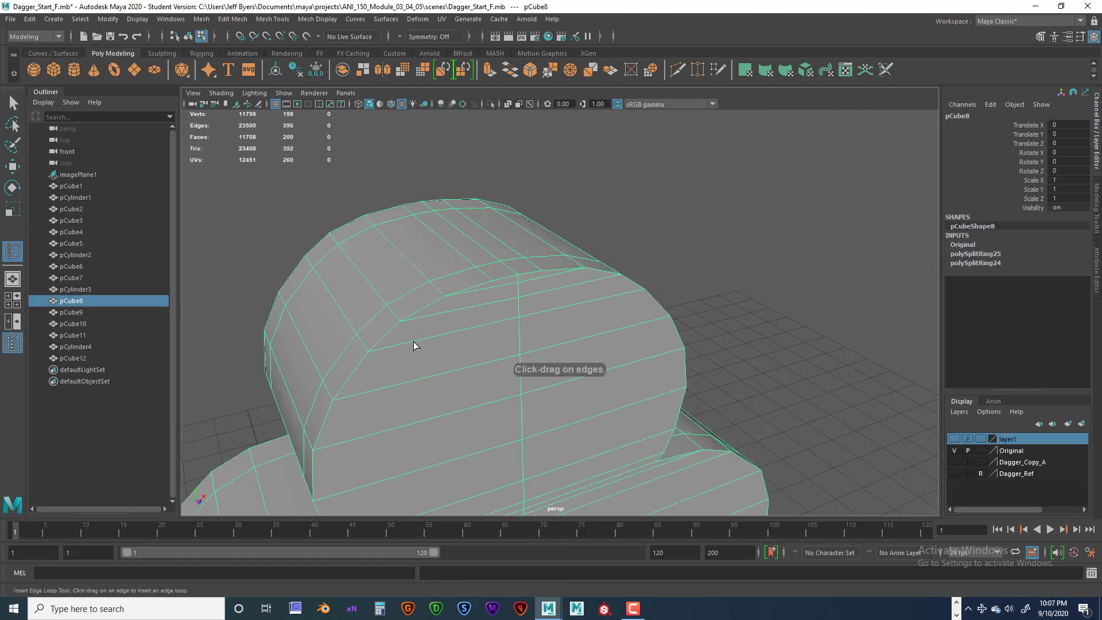
drag(413, 342, 422, 343)
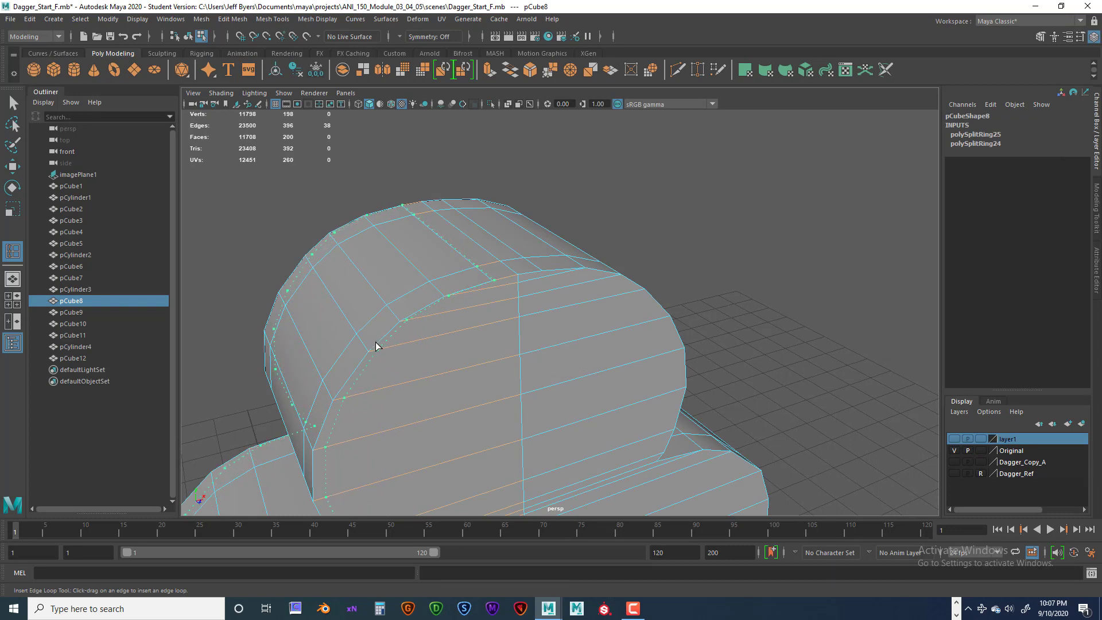
drag(377, 345, 409, 205)
alt+drag(379, 171, 359, 243)
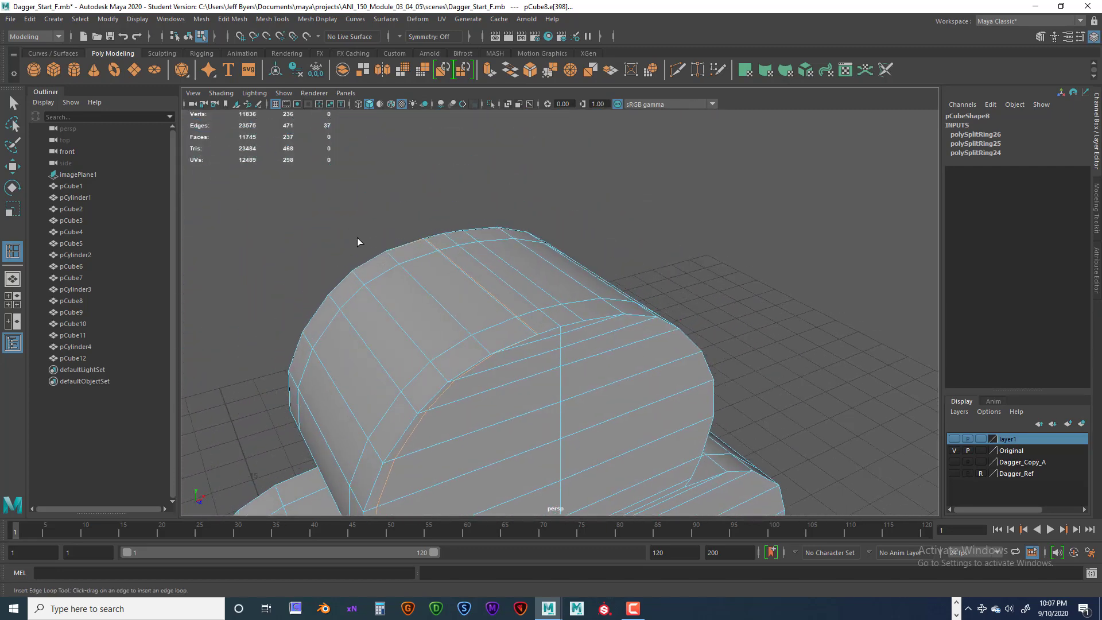
alt+middle_drag(359, 243, 331, 188)
alt+drag(399, 223, 423, 224)
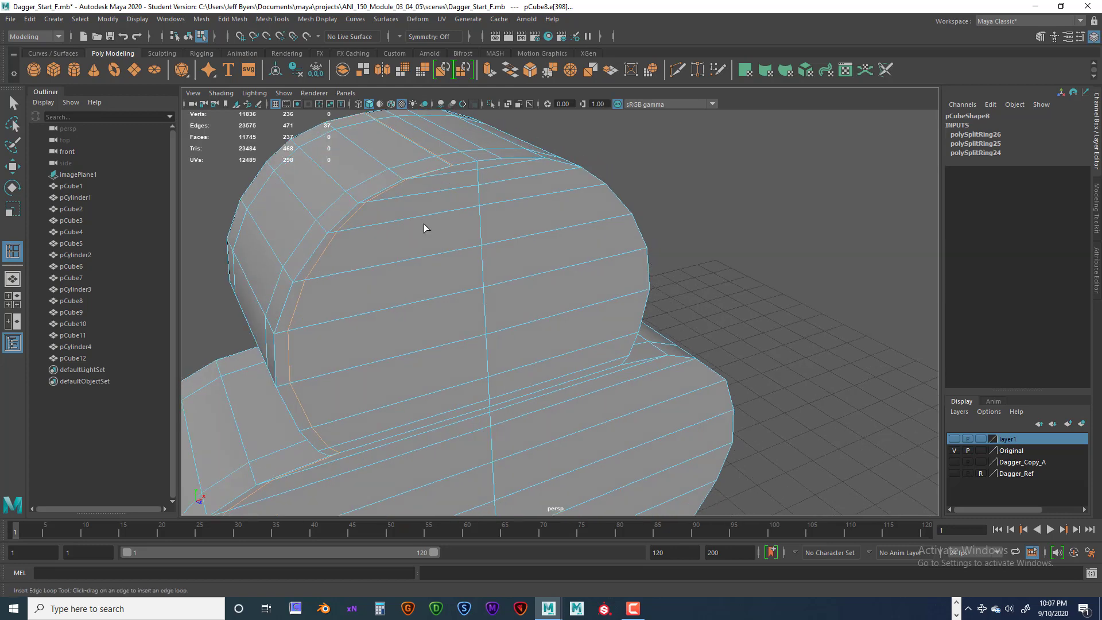
Step: Select the whole pommel in object mode and examine its front rim and lobes in smooth preview
right_drag(423, 224, 415, 281)
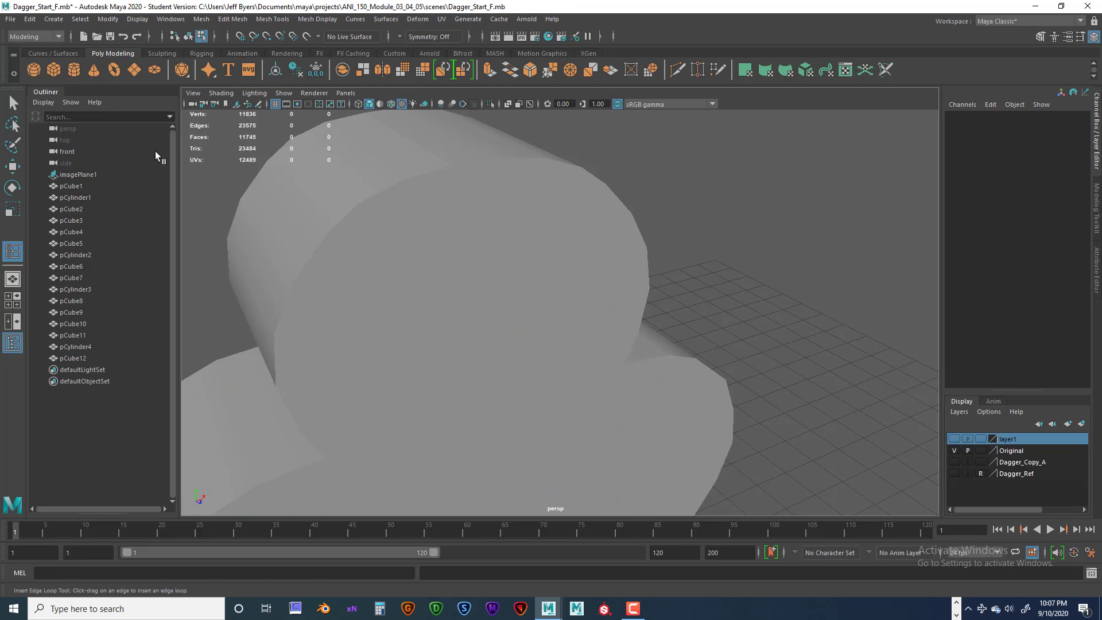
click(11, 101)
click(444, 213)
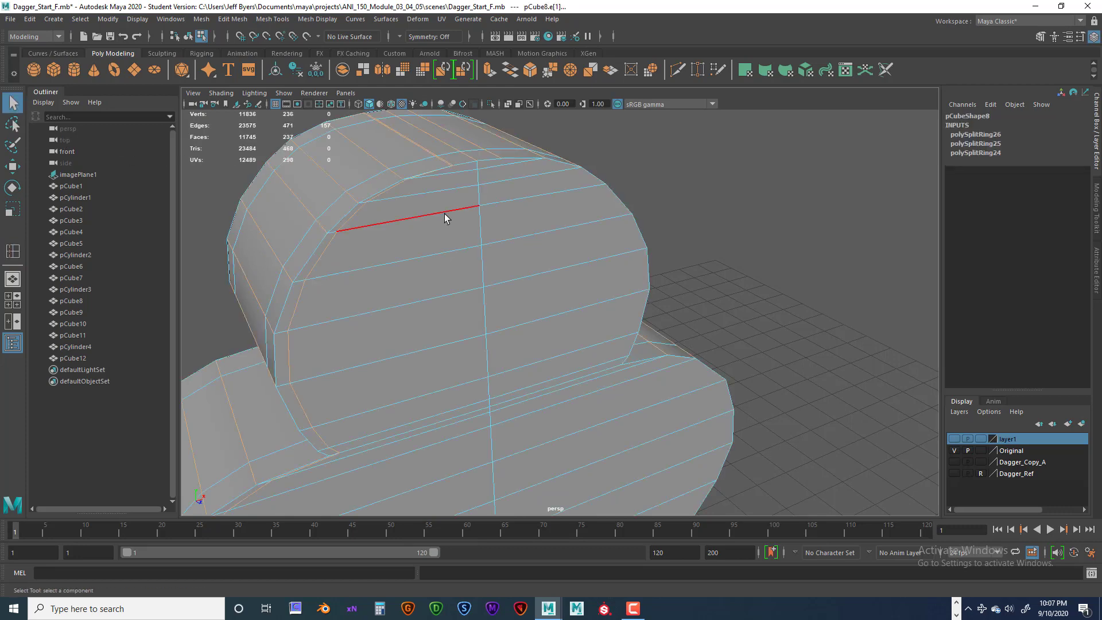
right_click(440, 198)
click(426, 266)
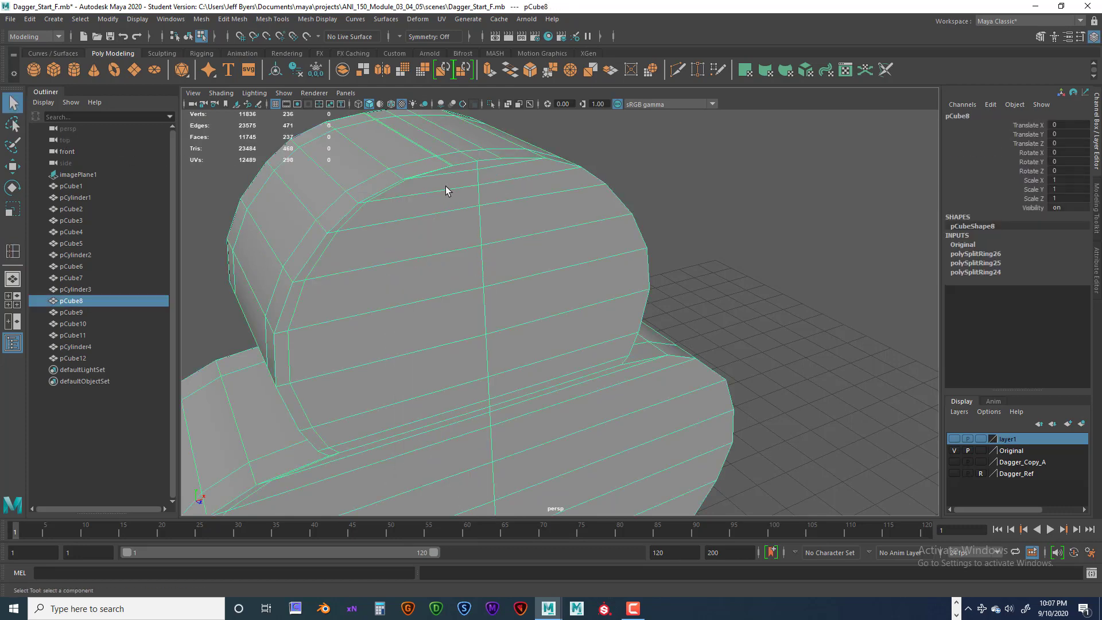
key(3)
click(690, 240)
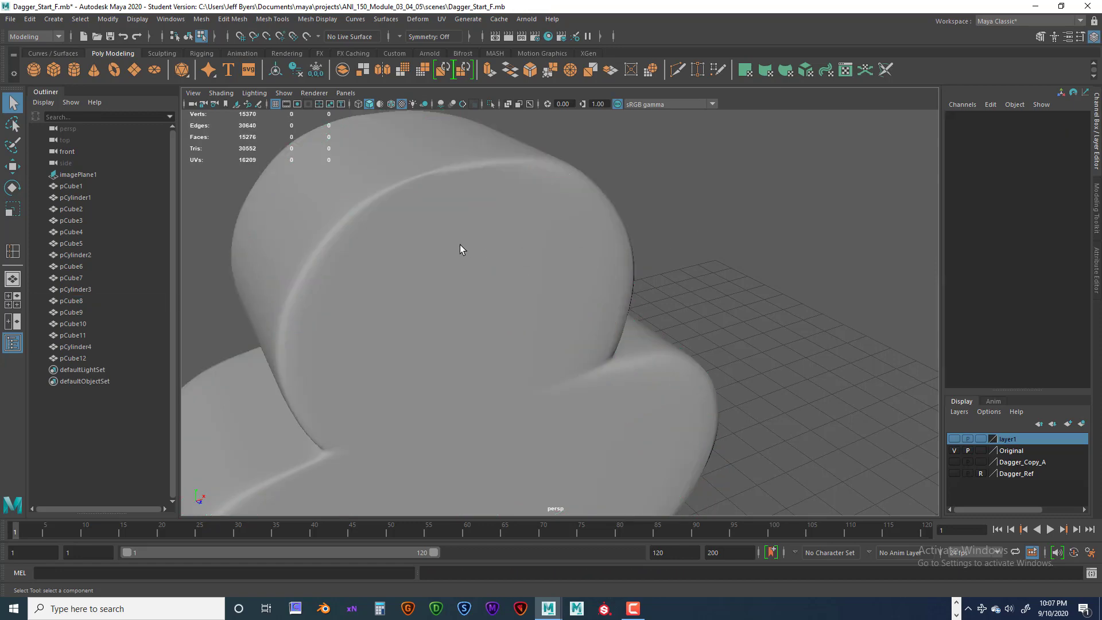
alt+drag(461, 258, 458, 295)
scroll(459, 299, down, 4)
alt+middle_drag(493, 338, 441, 257)
alt+drag(440, 263, 445, 286)
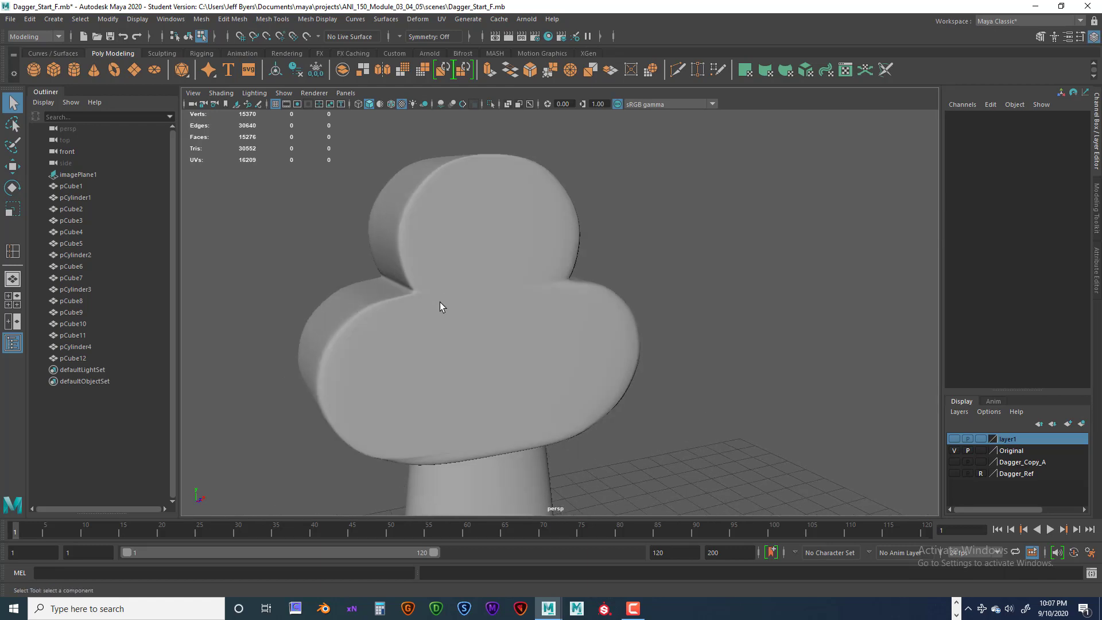
Step: Undo the last selection changes and return the pommel to the unsmoothed display
key(ctrl+z)
key(ctrl+z)
key(ctrl+z)
key(ctrl+z)
key(ctrl+z)
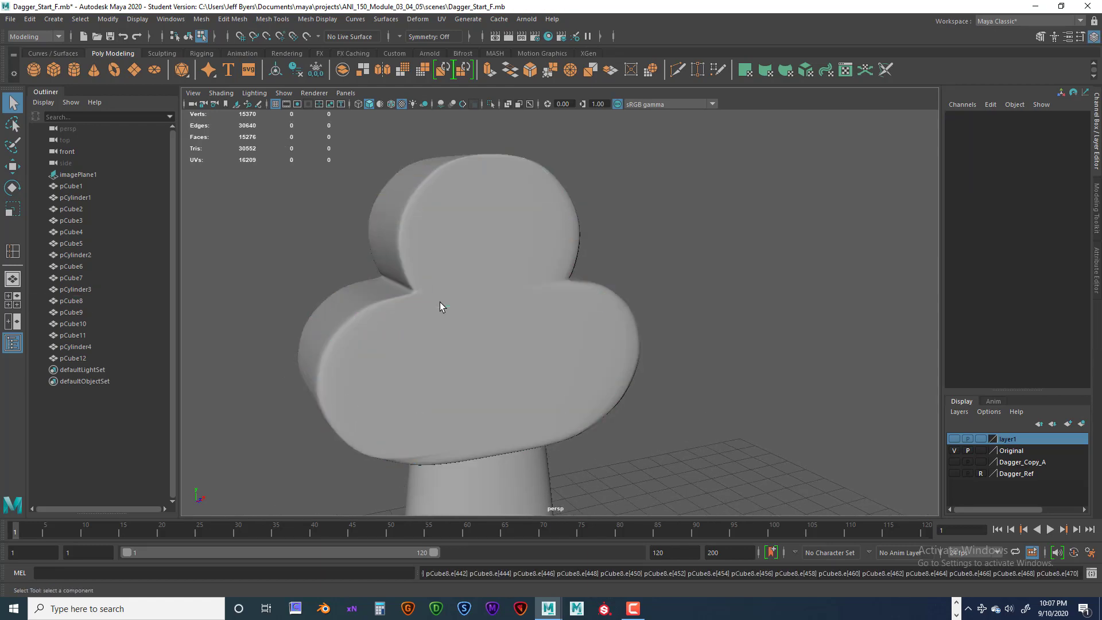
key(ctrl+z)
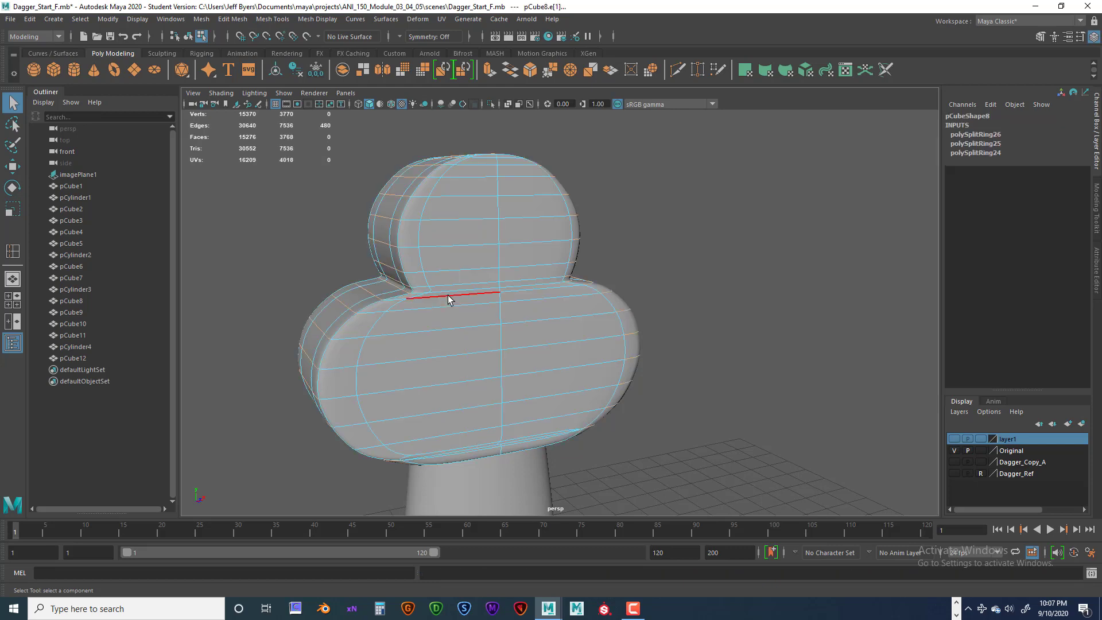
key(ctrl+z)
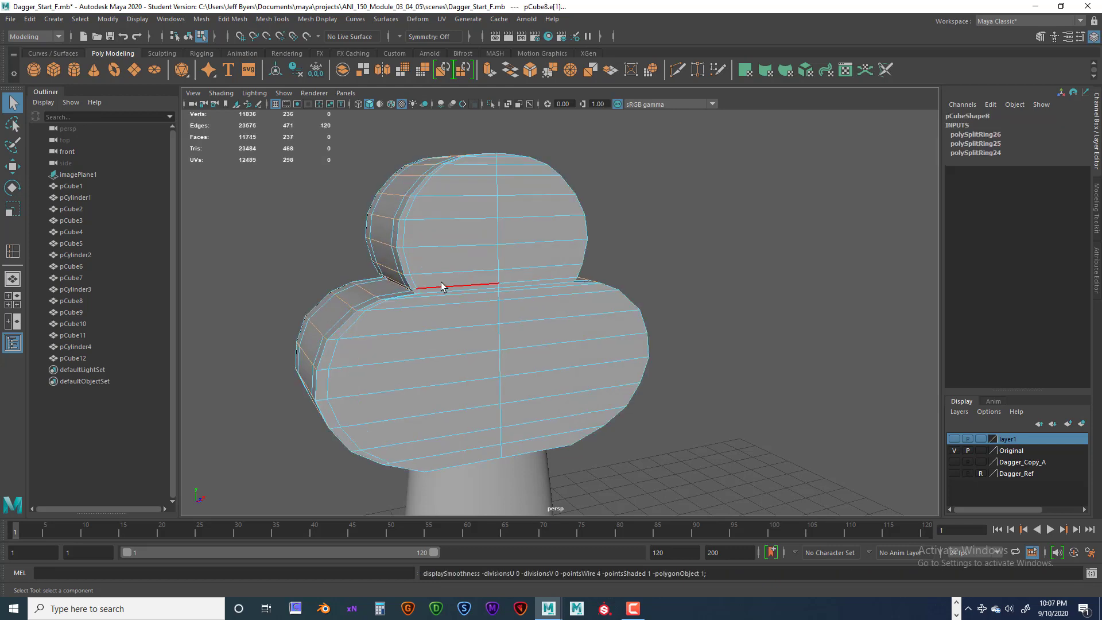
Step: Inspect the selected pommel's wireframe around the upper lobe and undo the edge loop inserted on its front face
right_drag(448, 269, 437, 324)
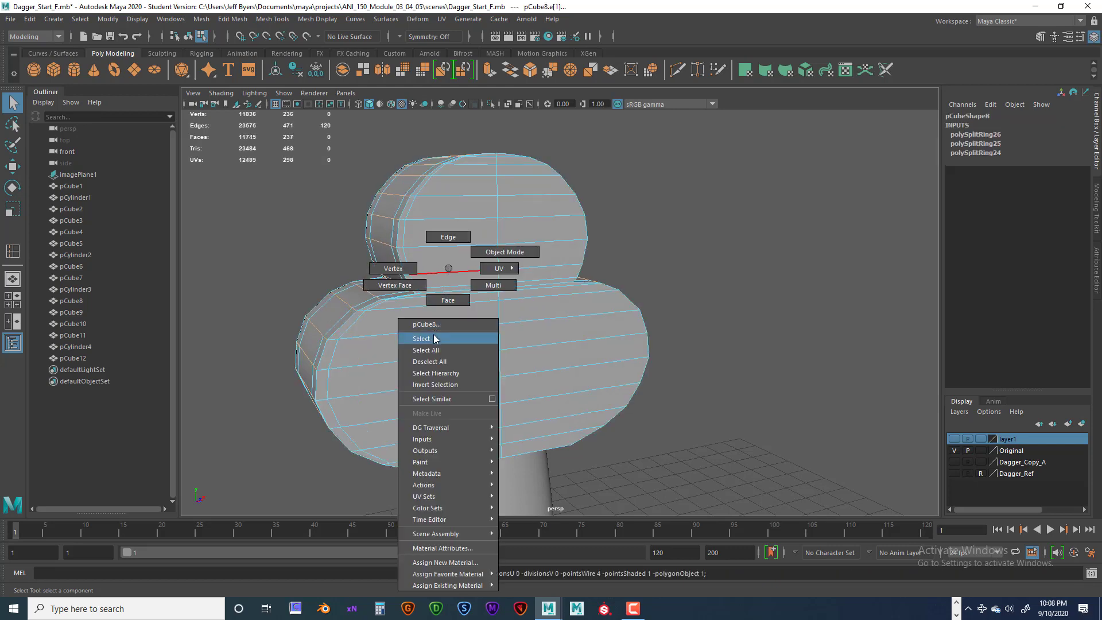
click(433, 336)
alt+drag(495, 301, 502, 305)
scroll(503, 300, up, 5)
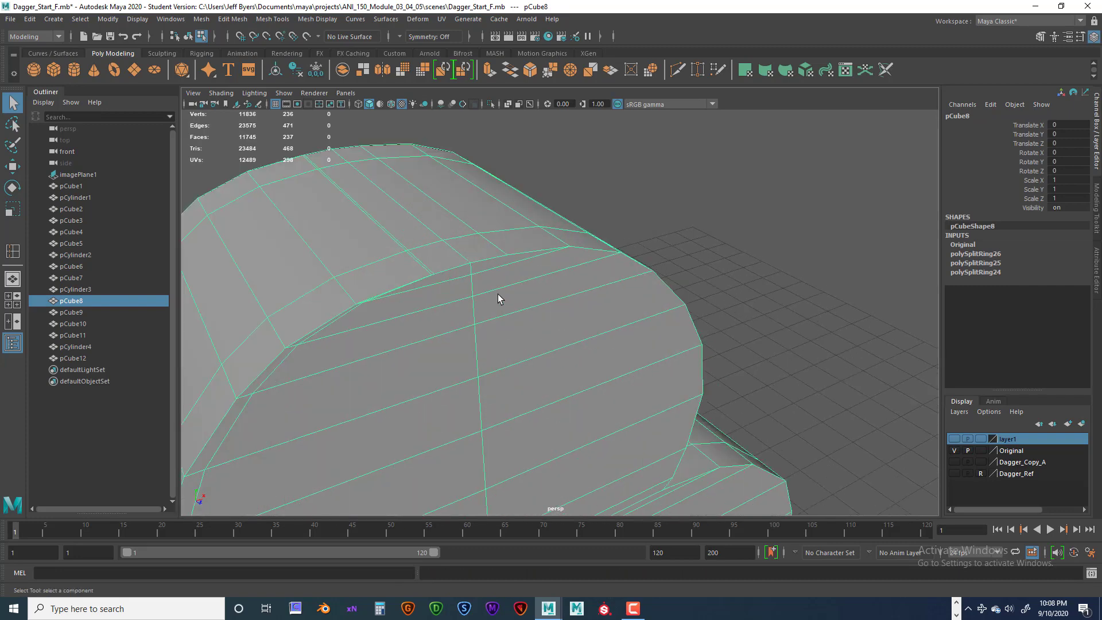
alt+middle_drag(498, 295, 578, 252)
alt+right_drag(578, 251, 478, 275)
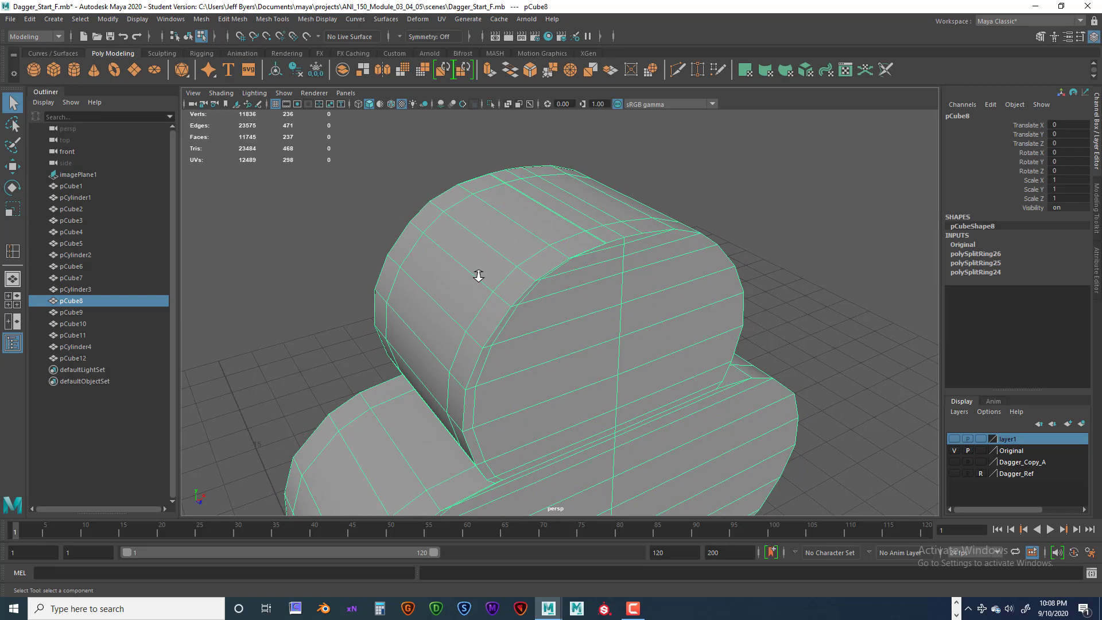
key(ctrl+z)
key(ctrl+z)
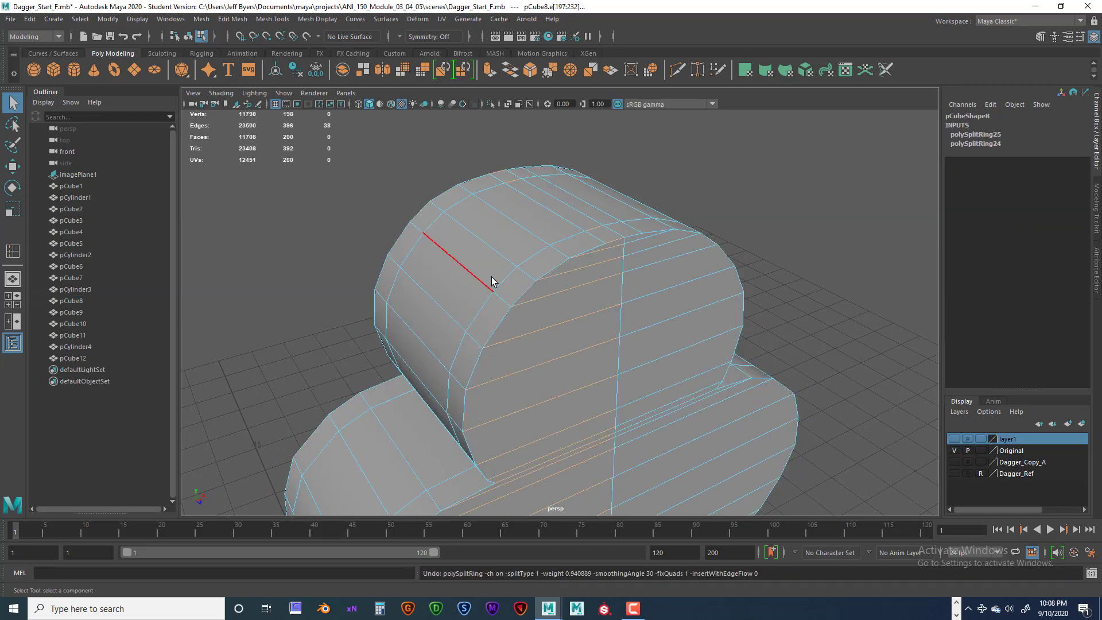
Step: Start a Multi-Cut support line on the pommel's front face just inside the upper lobe's left rim, placing a point on each horizontal edge
alt+drag(570, 287, 560, 288)
alt+right_drag(558, 288, 609, 304)
alt+middle_drag(492, 278, 538, 290)
right_drag(470, 239, 404, 241)
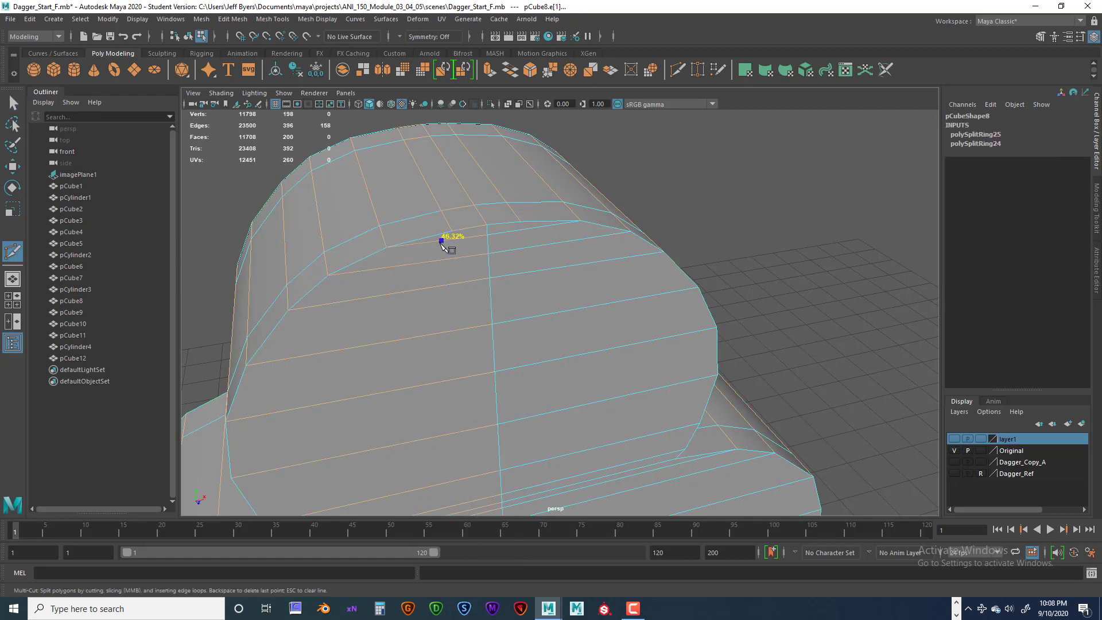
click(427, 242)
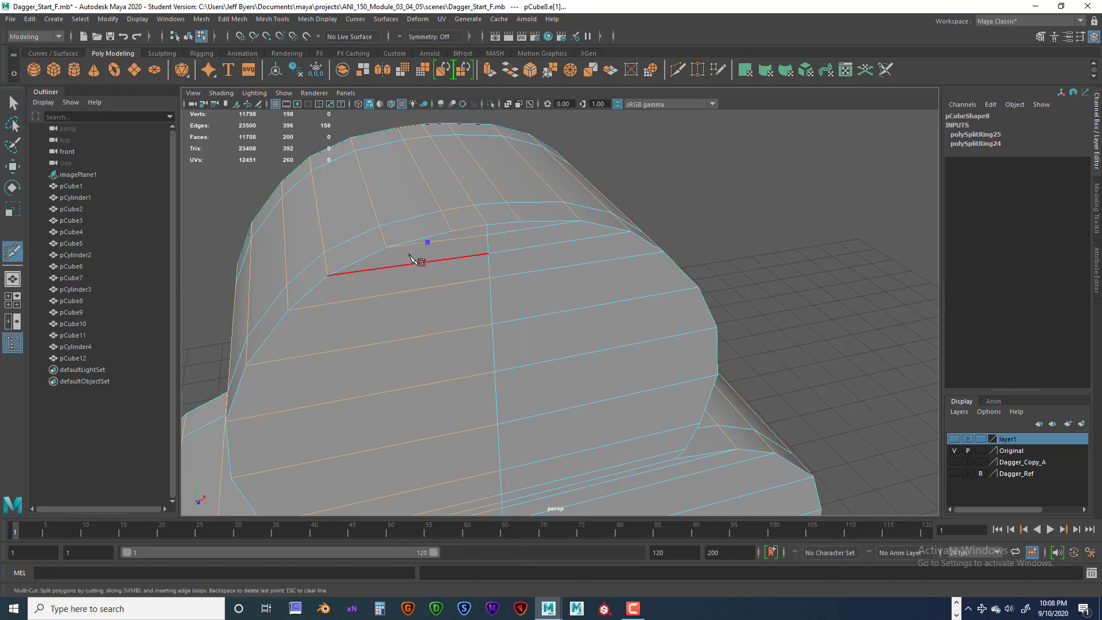
click(347, 272)
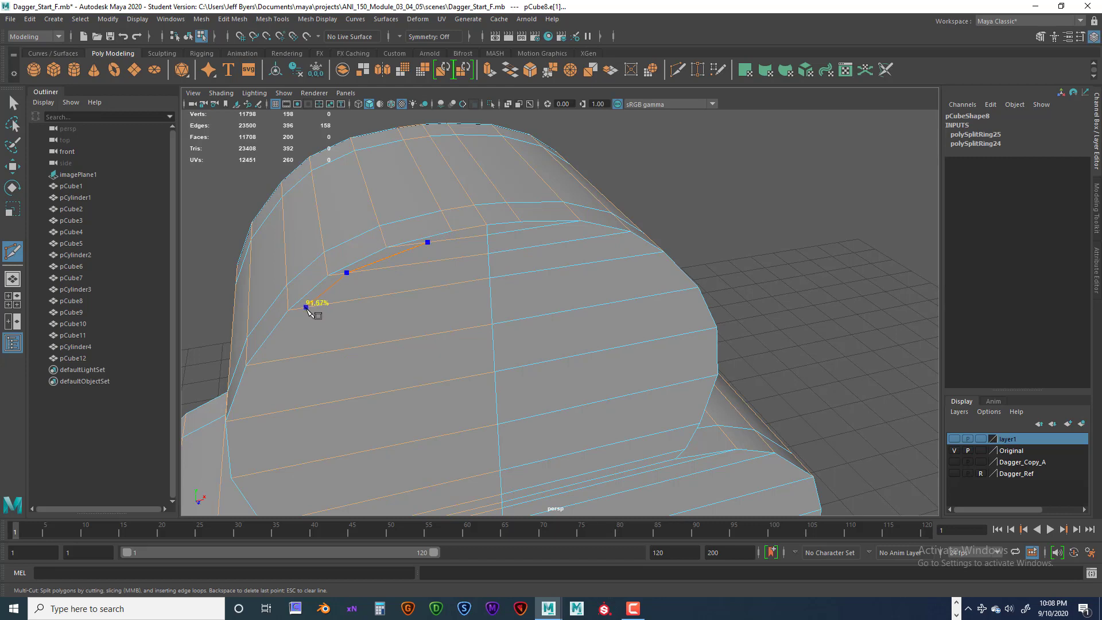
click(305, 307)
alt+middle_drag(310, 320, 430, 274)
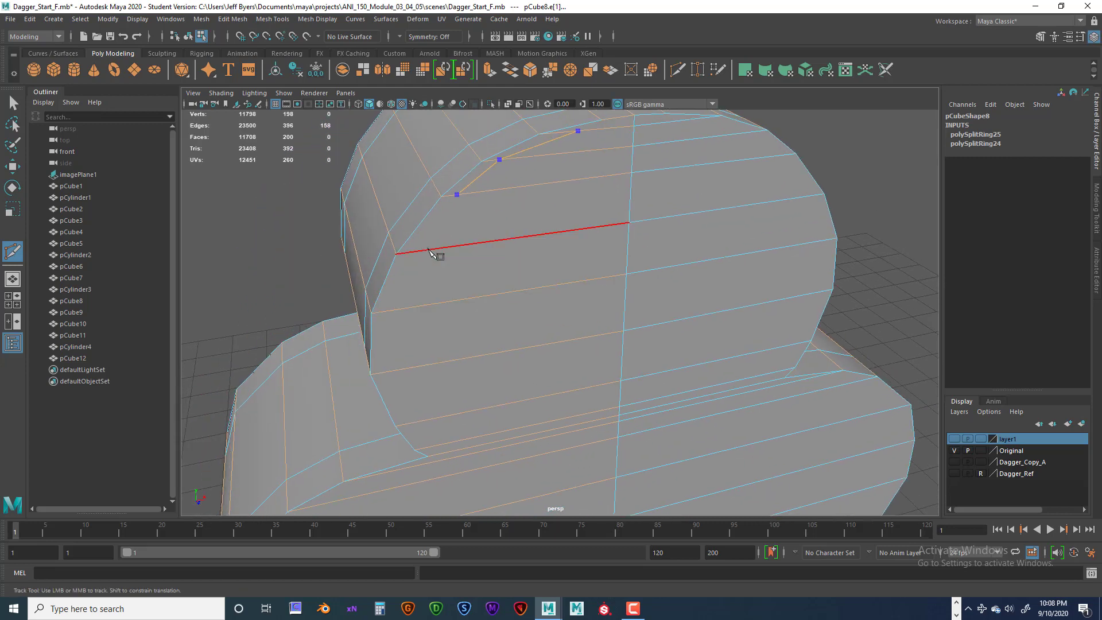
click(412, 252)
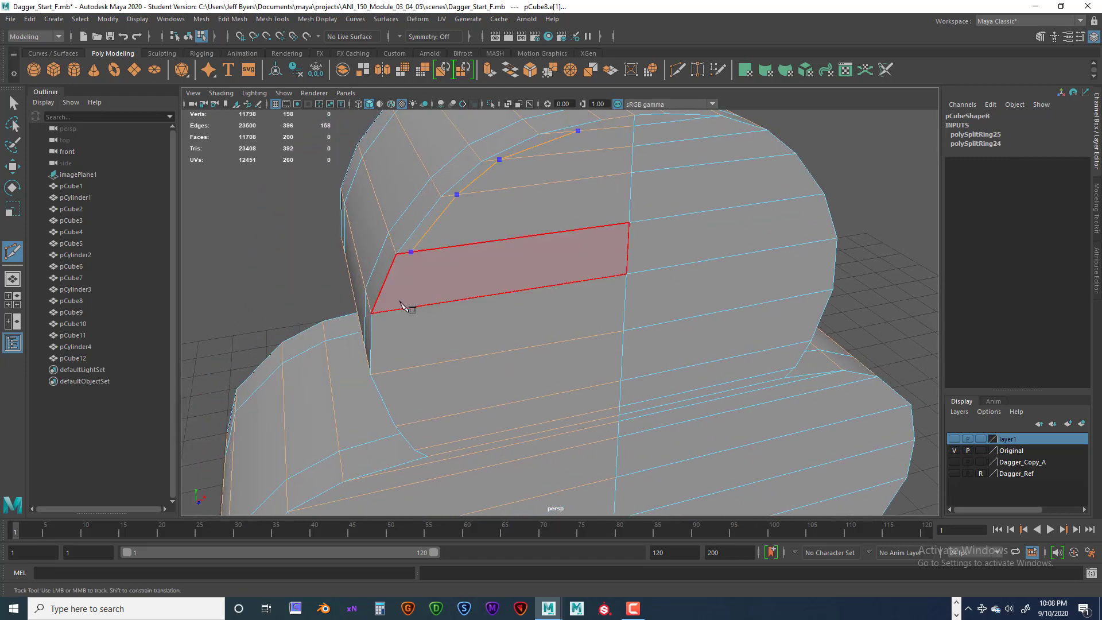
click(387, 310)
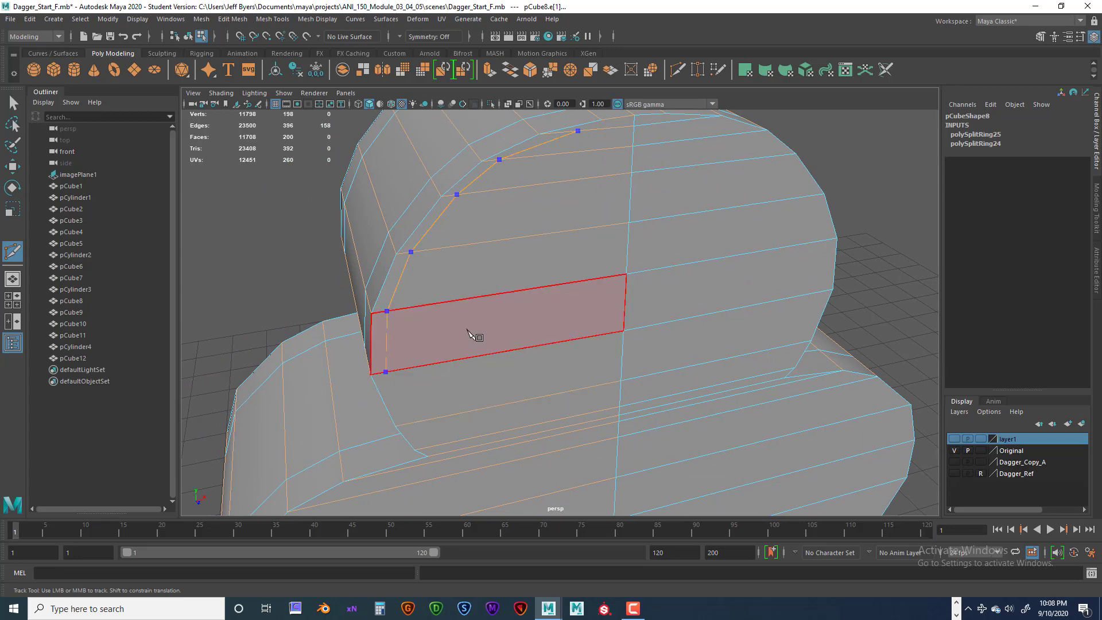
Step: Extend the cut line down the upper lobe's left rim and through the notch where it meets the lower lobe
alt+middle_drag(474, 335, 480, 285)
alt+drag(474, 280, 462, 241)
alt+middle_drag(462, 241, 469, 337)
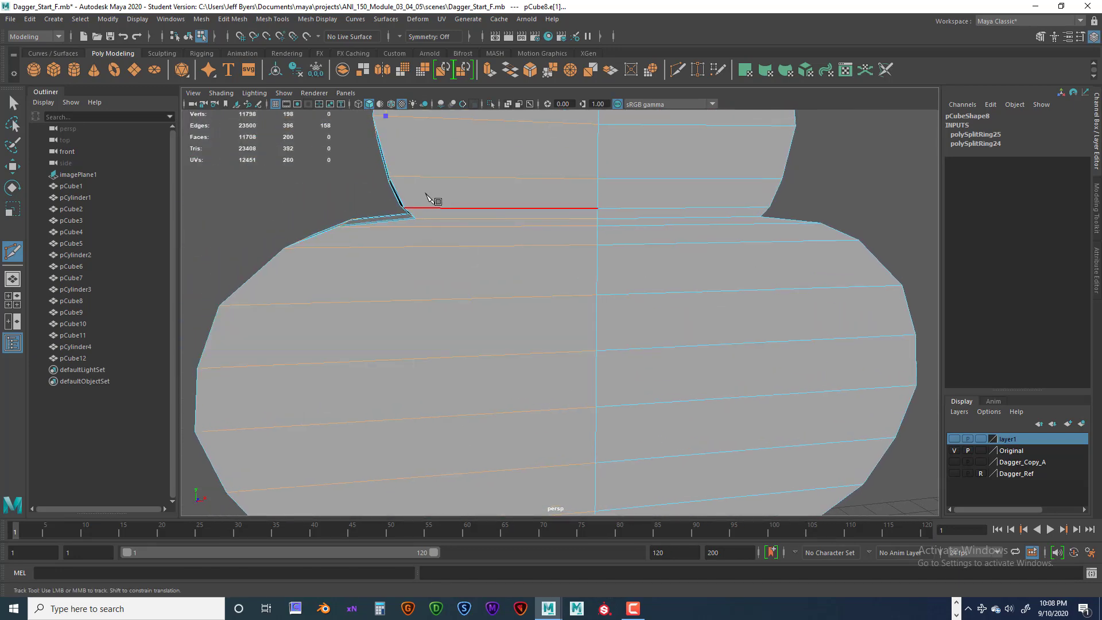
click(405, 176)
scroll(463, 205, down, 4)
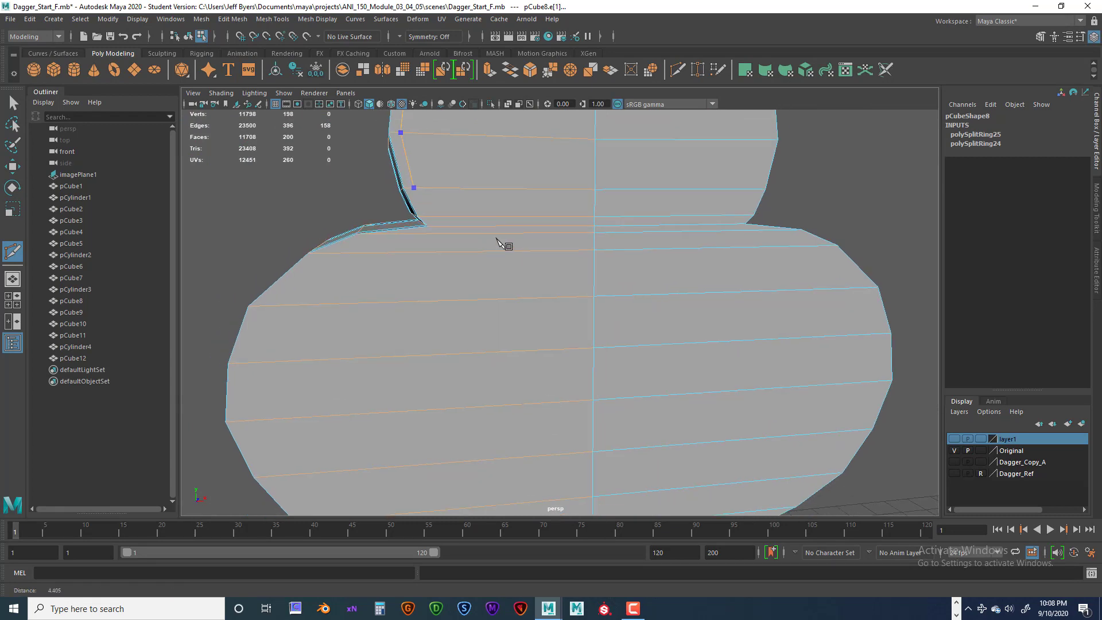
alt+drag(447, 250, 457, 265)
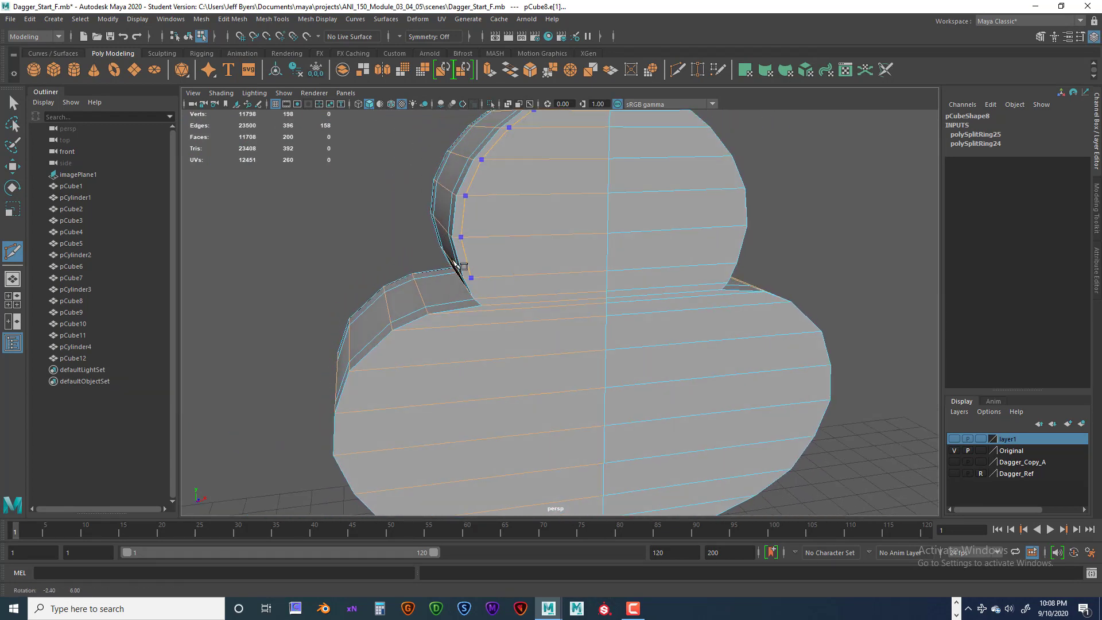
click(489, 299)
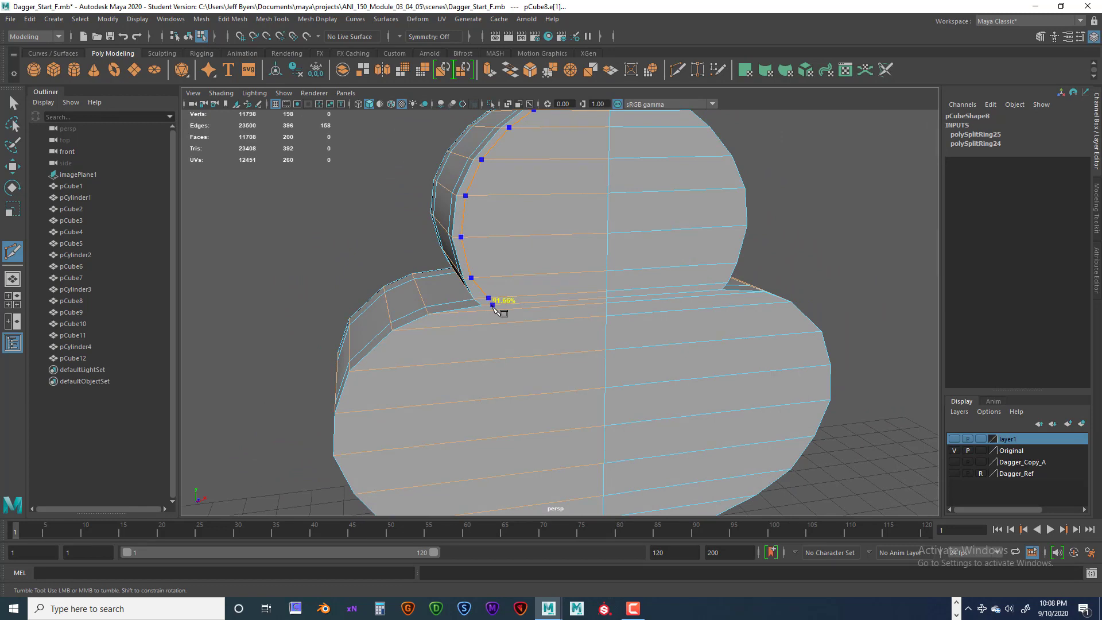
click(492, 310)
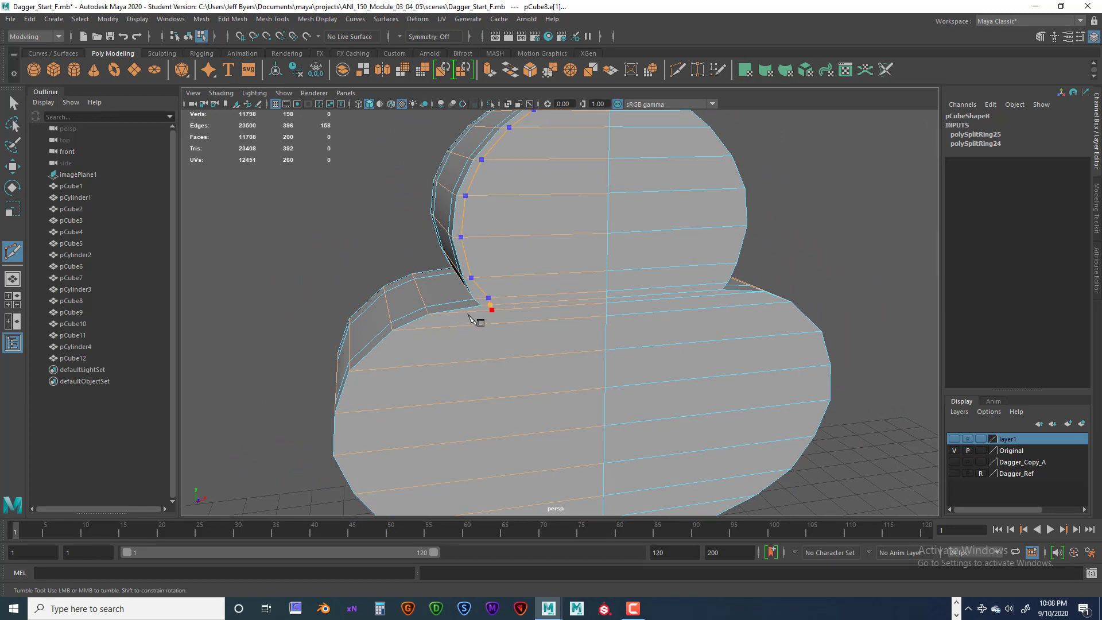
Step: Continue the cut line just inside the rim around the upper left side of the lower lobe
click(416, 328)
click(368, 370)
alt+middle_drag(419, 329, 431, 271)
alt+drag(432, 271, 426, 243)
click(405, 281)
click(398, 326)
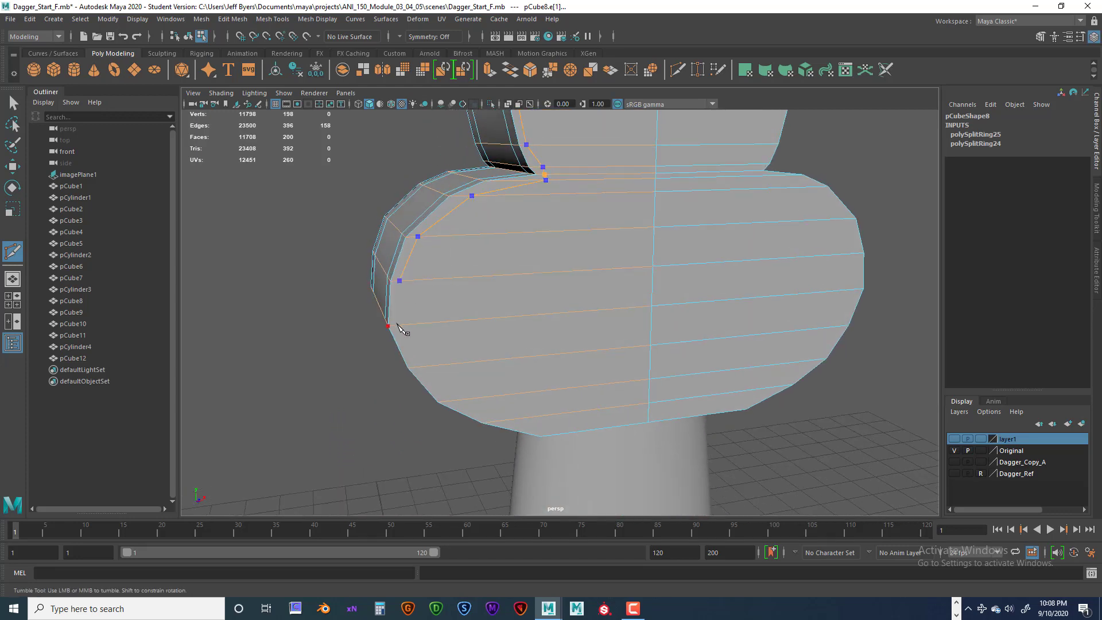
Step: Extend the cut line down the lower lobe's left rim to the second-lowest horizontal edge and complete the cut
click(418, 366)
click(449, 401)
click(499, 423)
alt+middle_drag(504, 387, 505, 280)
alt+right_drag(505, 280, 586, 312)
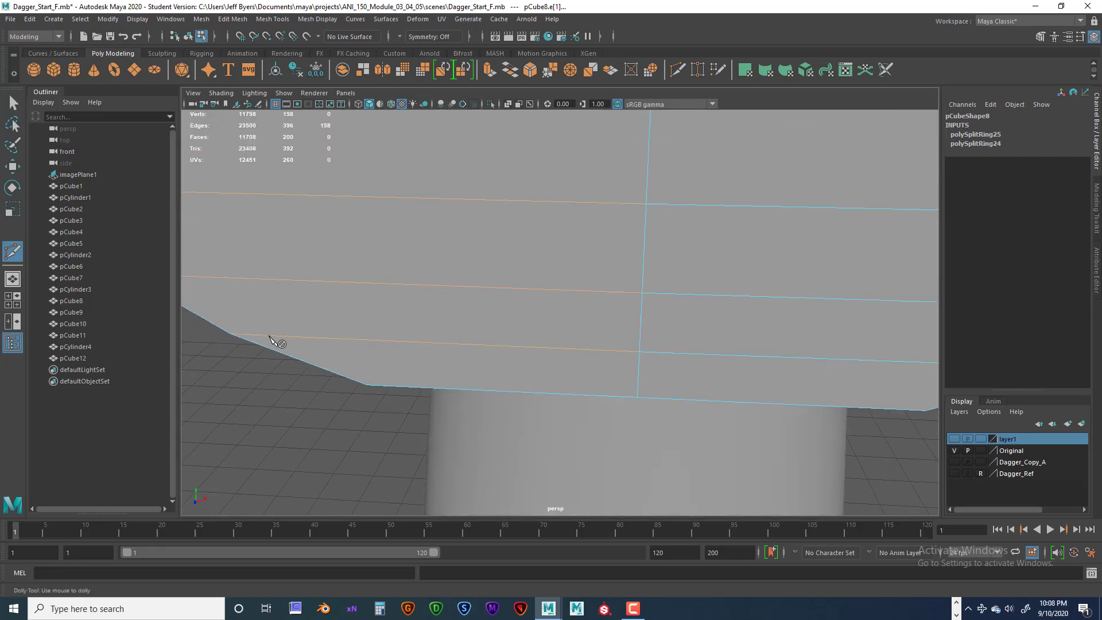
alt+drag(298, 315, 404, 278)
alt+middle_drag(405, 278, 312, 360)
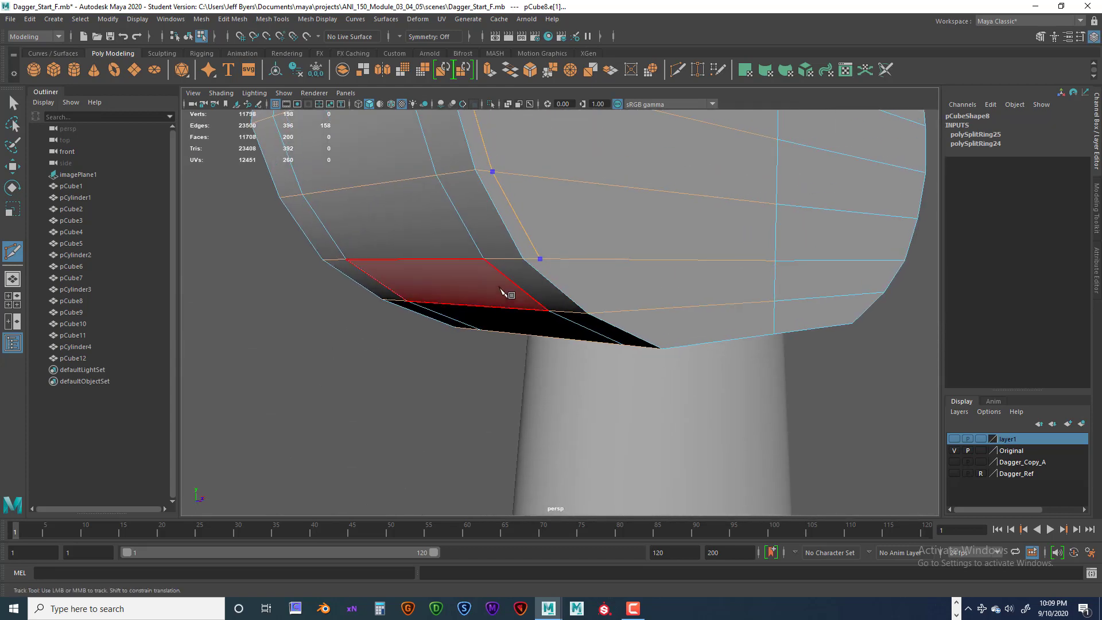
alt+drag(582, 334, 561, 332)
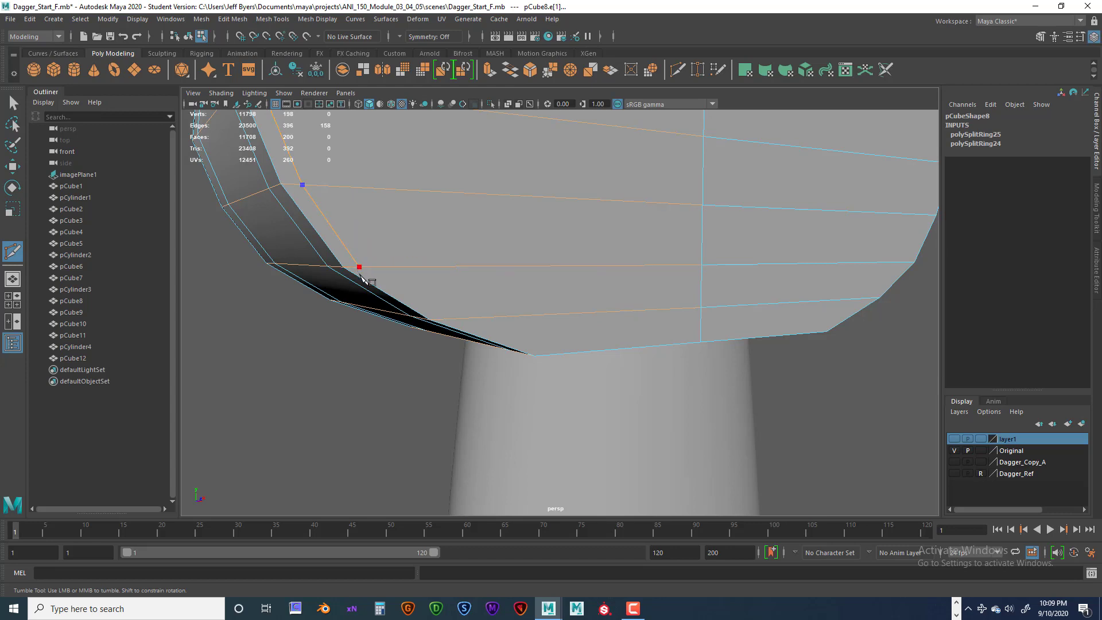
key(Return)
scroll(361, 276, down, 2)
click(454, 289)
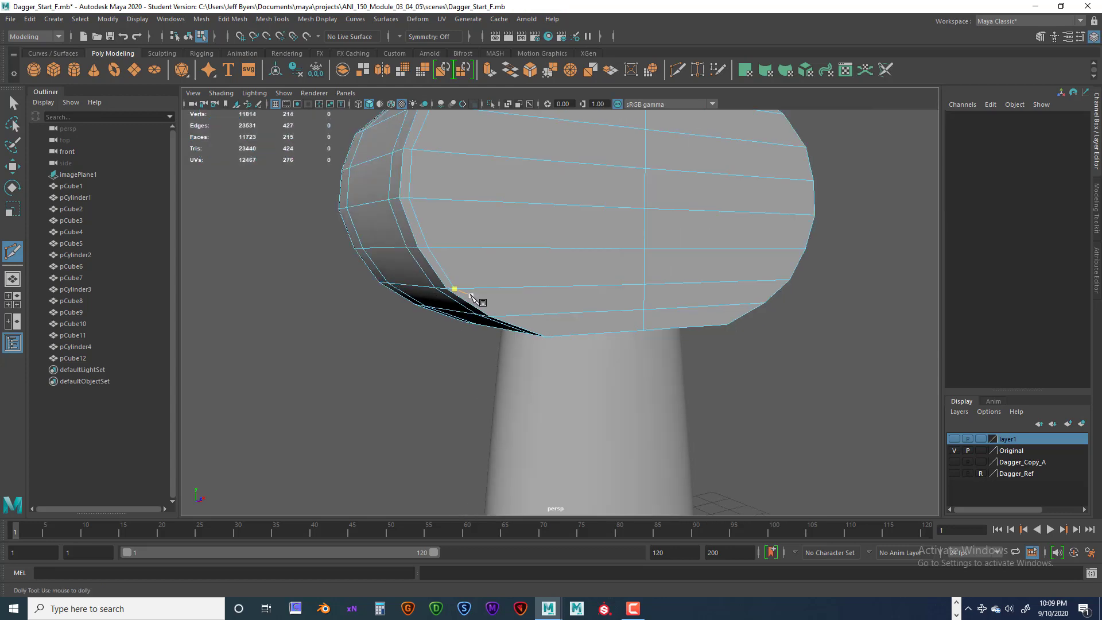
alt+drag(471, 295, 428, 296)
alt+right_drag(429, 296, 538, 313)
alt+drag(414, 286, 465, 275)
click(457, 214)
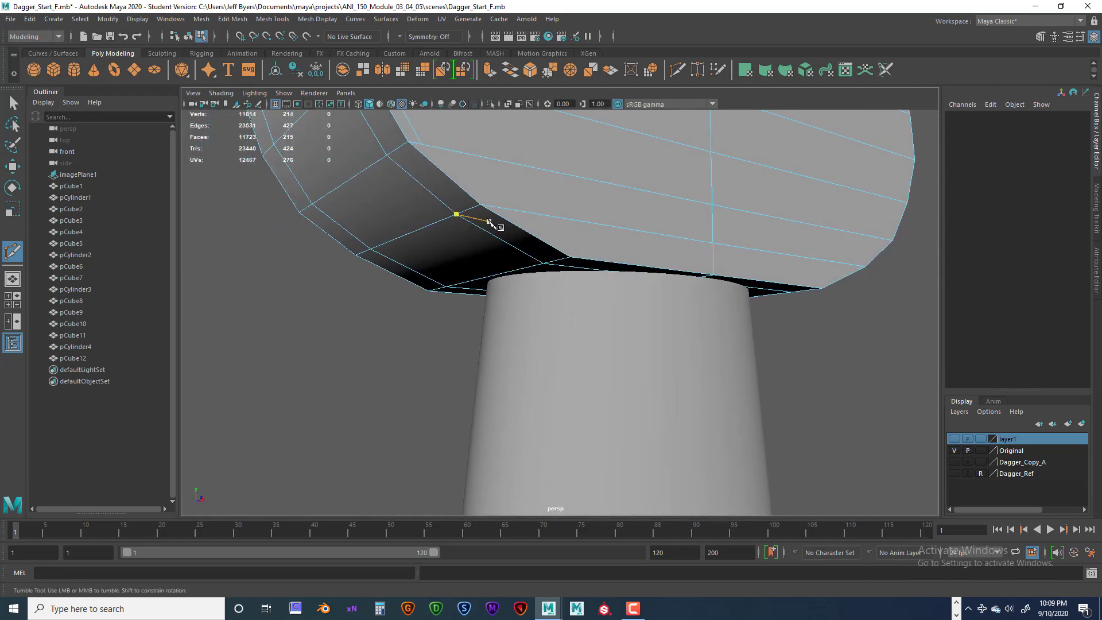
key(ctrl+z)
Step: Try to cut from the lowest horizontal edge near the left rim up to the end of the support line
click(502, 209)
alt+drag(543, 241, 493, 237)
alt+middle_drag(493, 237, 499, 233)
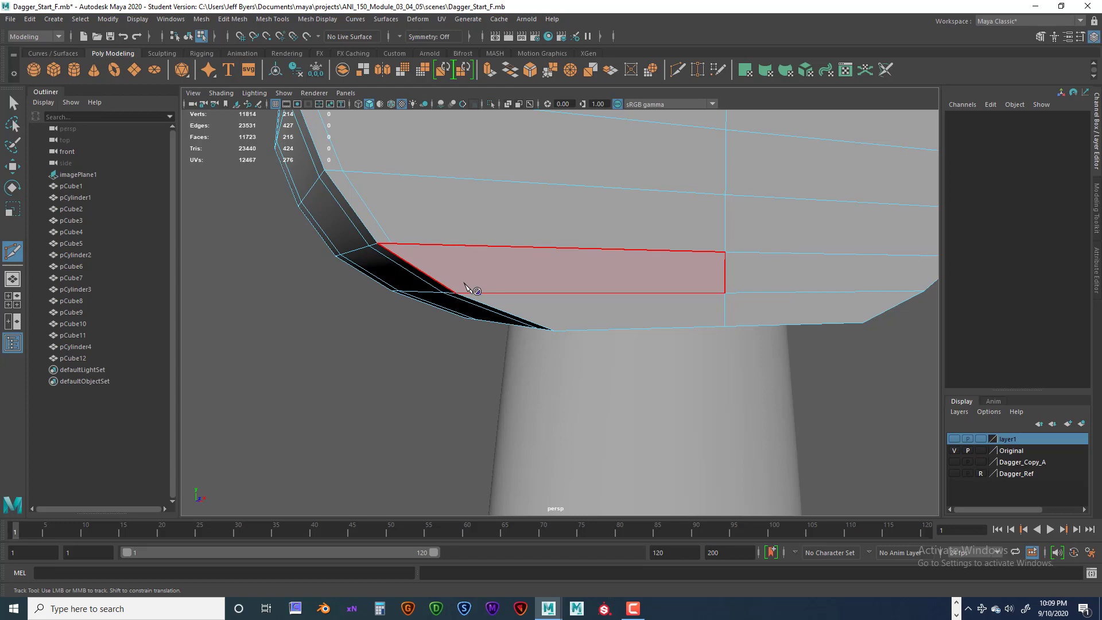
alt+drag(466, 286, 404, 319)
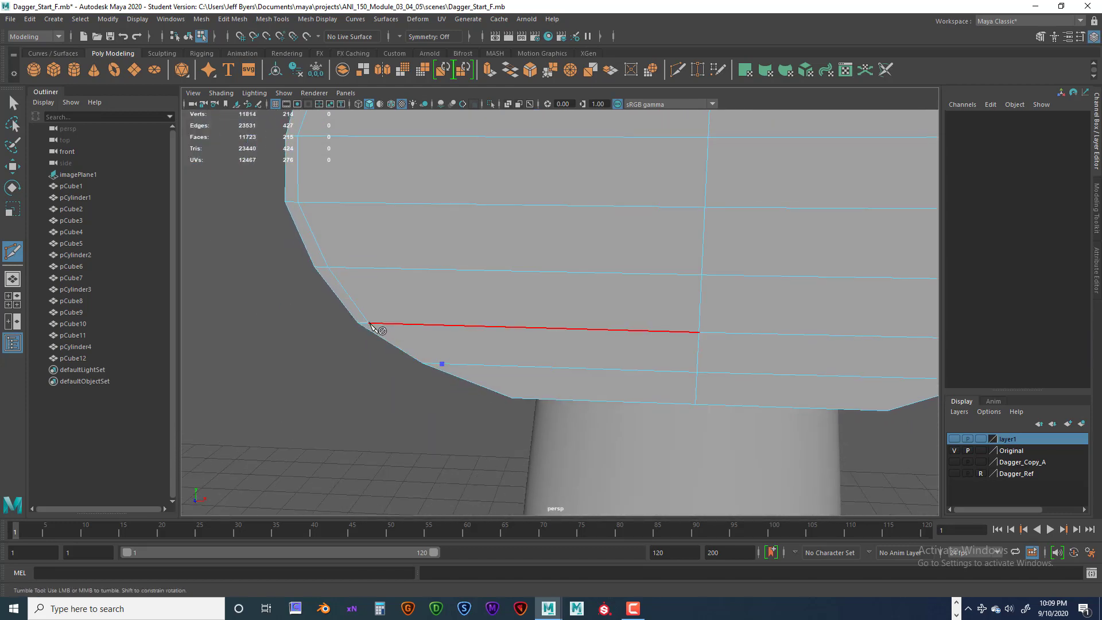
click(443, 365)
click(369, 323)
key(q)
Step: Cut a separate Multi-Cut segment inside the lower lobe's bottom-left rim, between its bottom border and the lowest horizontal edge
alt+drag(544, 347, 544, 266)
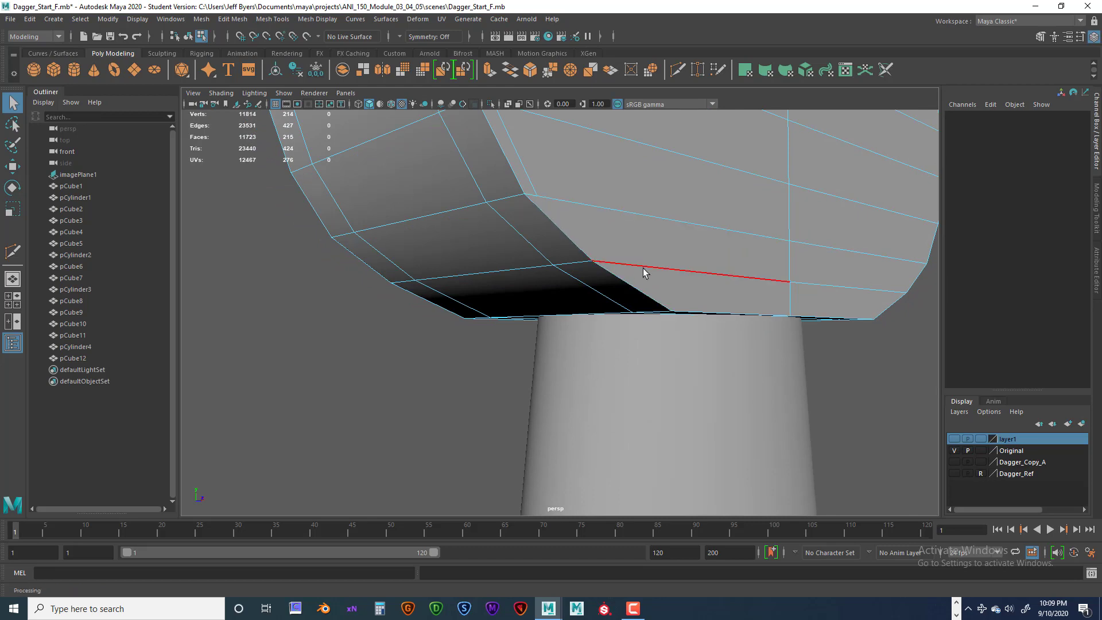
alt+drag(645, 271, 629, 261)
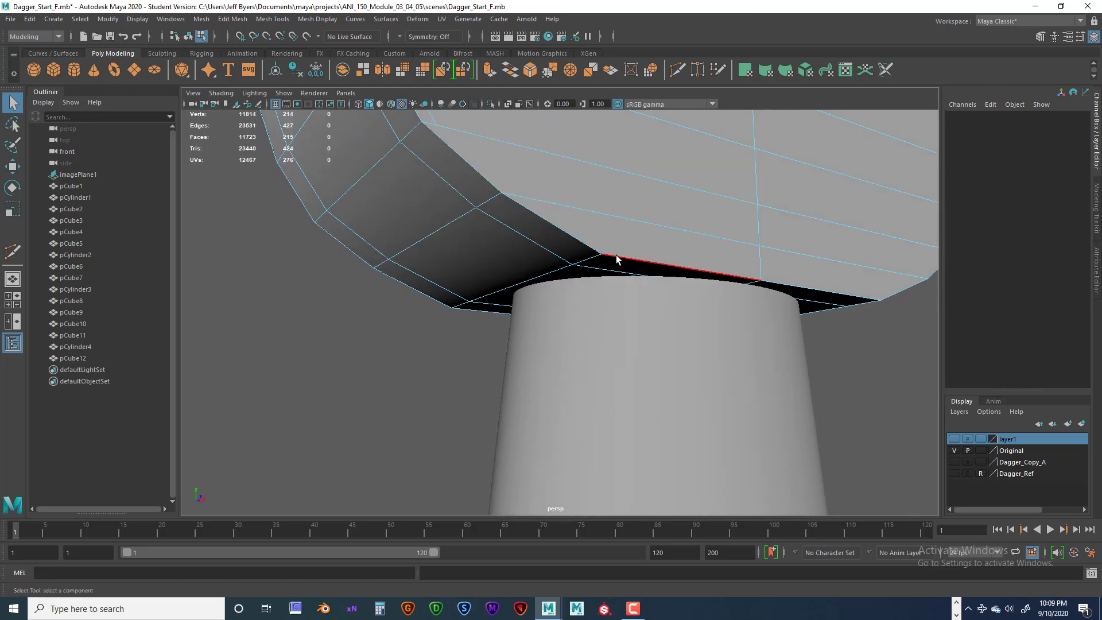
right_drag(639, 231, 587, 217)
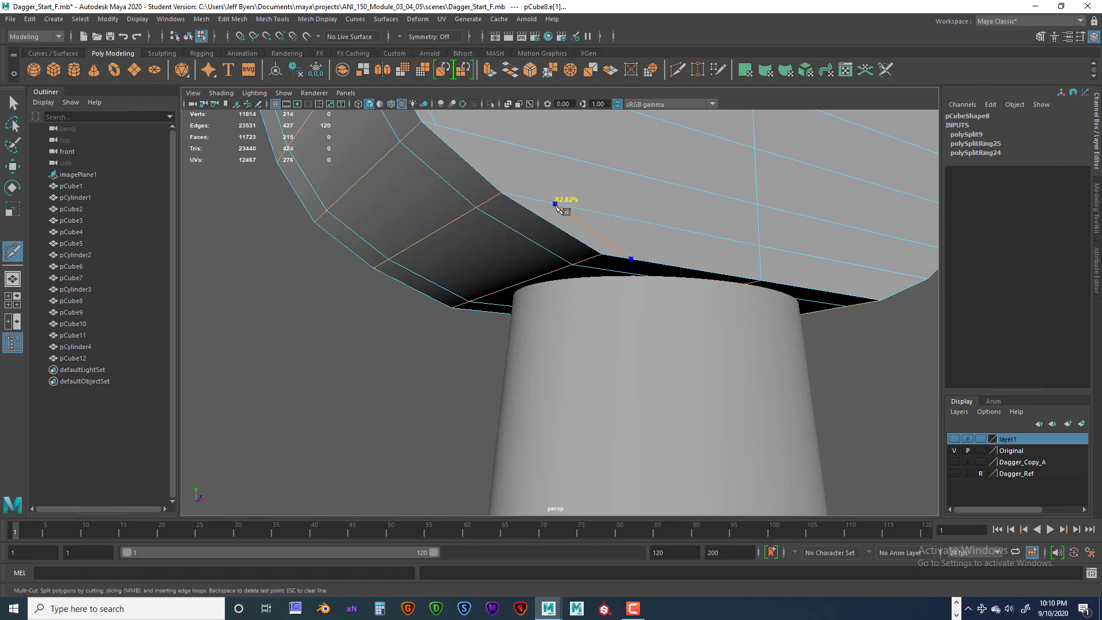
click(529, 198)
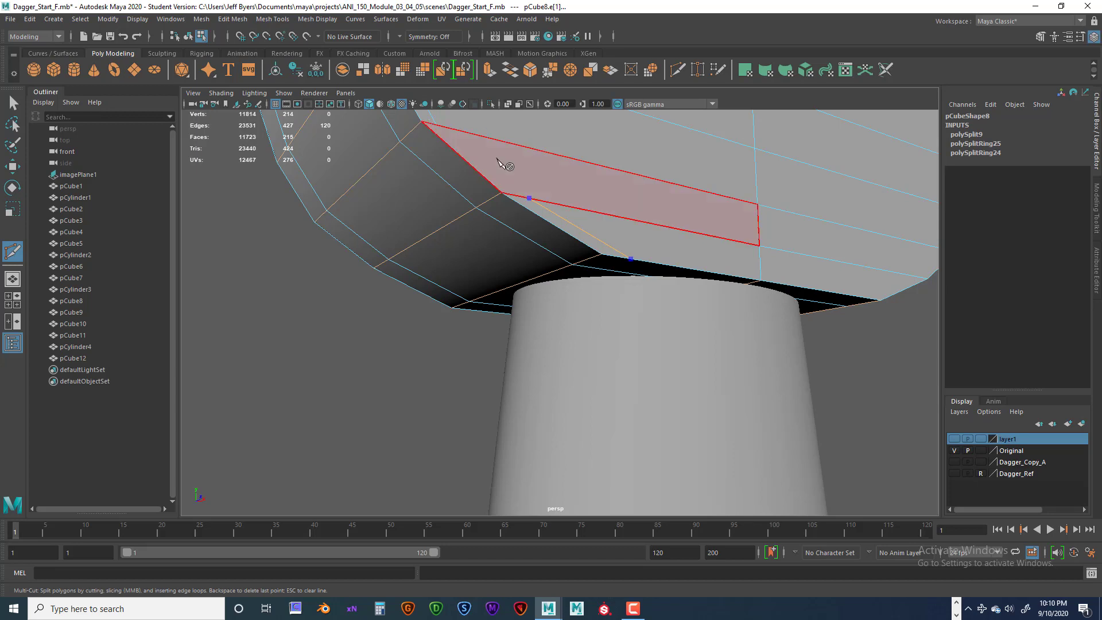
alt+drag(494, 184, 524, 256)
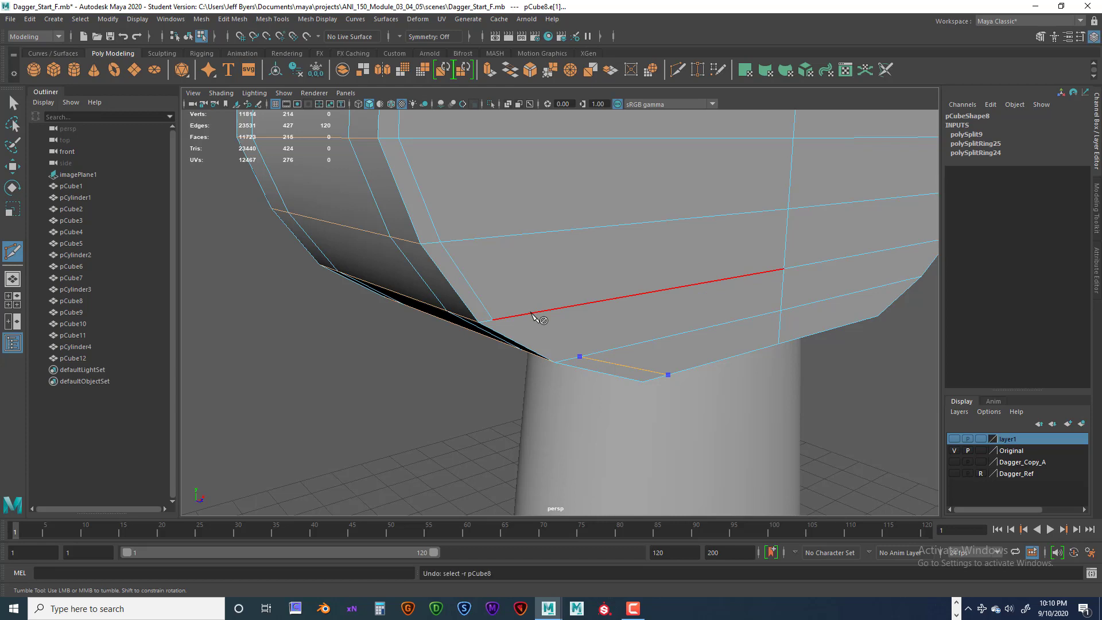
click(576, 358)
key(Return)
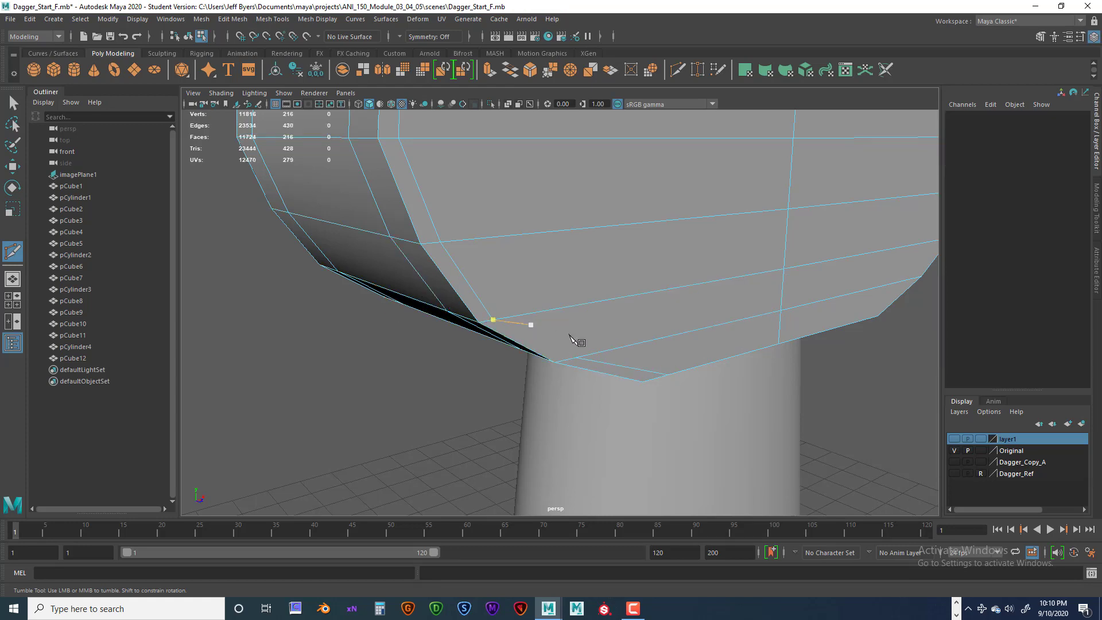
click(555, 360)
alt+drag(555, 336, 545, 327)
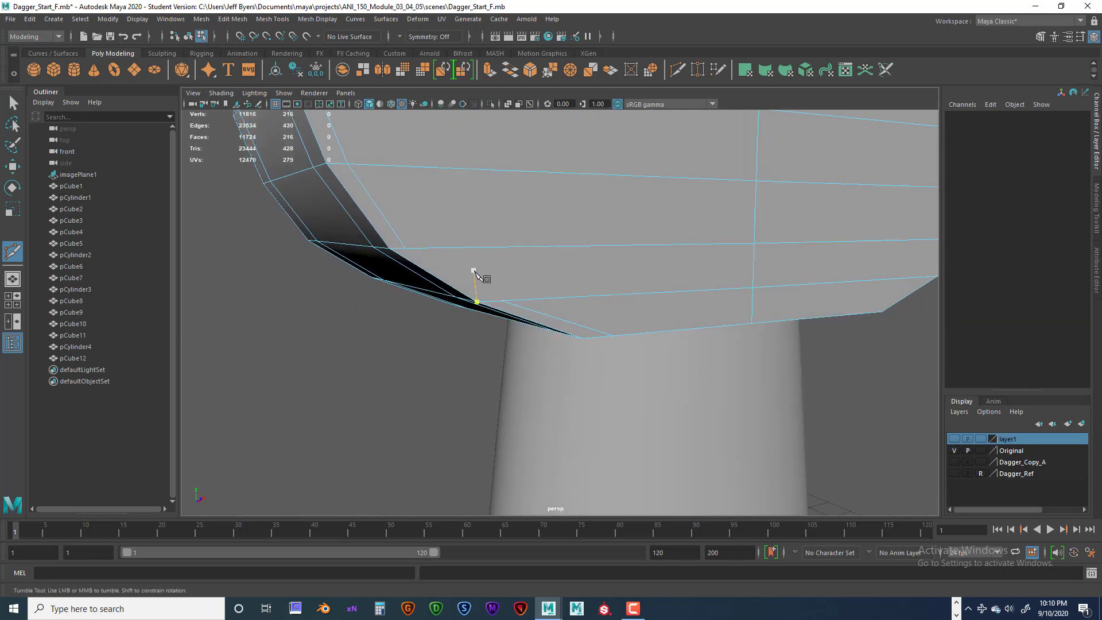
alt+middle_drag(474, 270, 483, 288)
right_drag(523, 291, 524, 322)
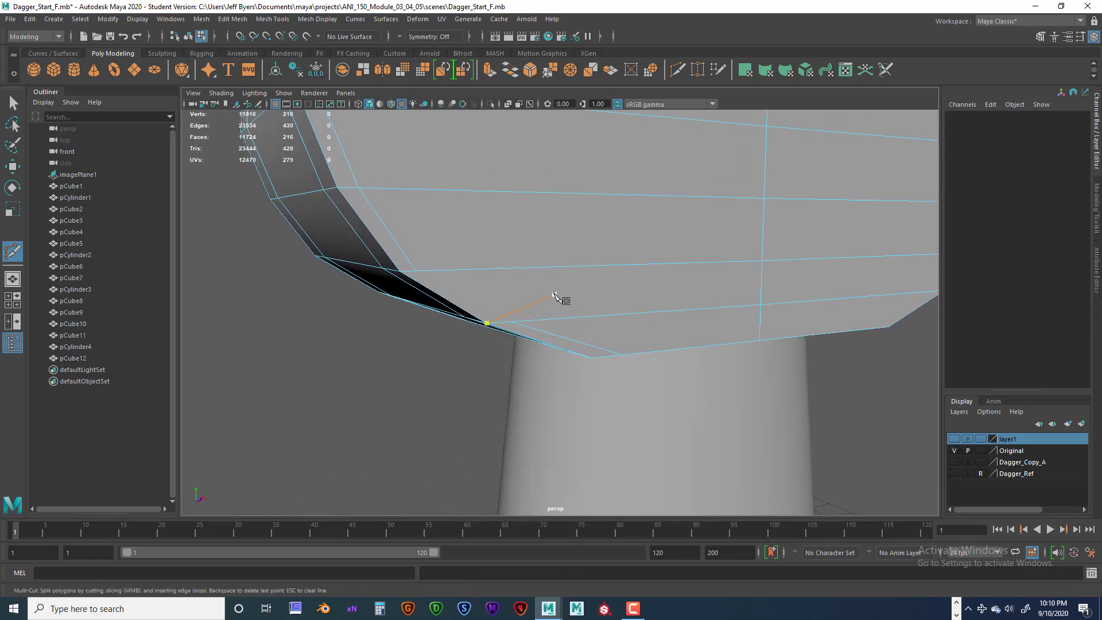
key(q)
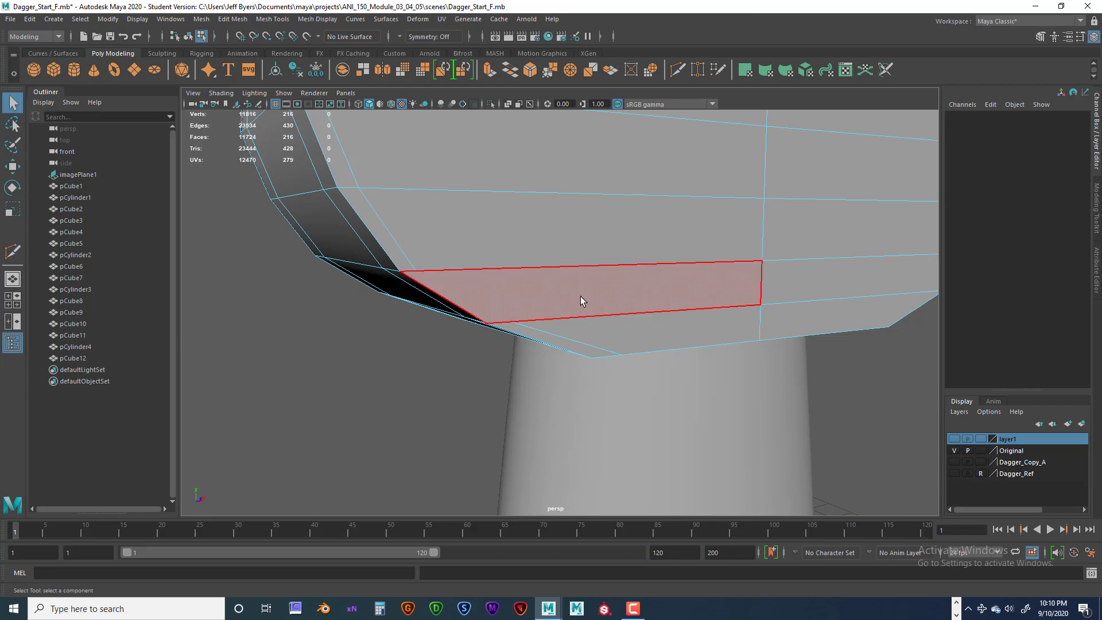
Step: Delete the uncut front face between the two support cuts at the lower lobe's bottom left
click(581, 296)
key(Delete)
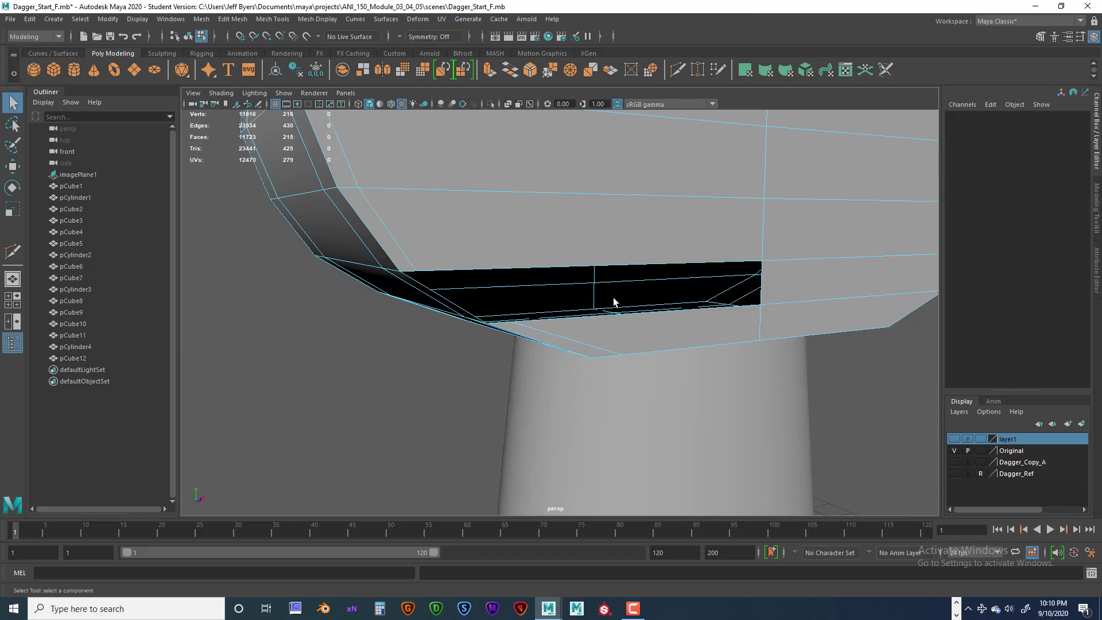
alt+drag(542, 313, 414, 316)
Step: Extrude the hole's left border edge inward a short distance to line up with the support cuts above and below
right_drag(407, 326, 407, 261)
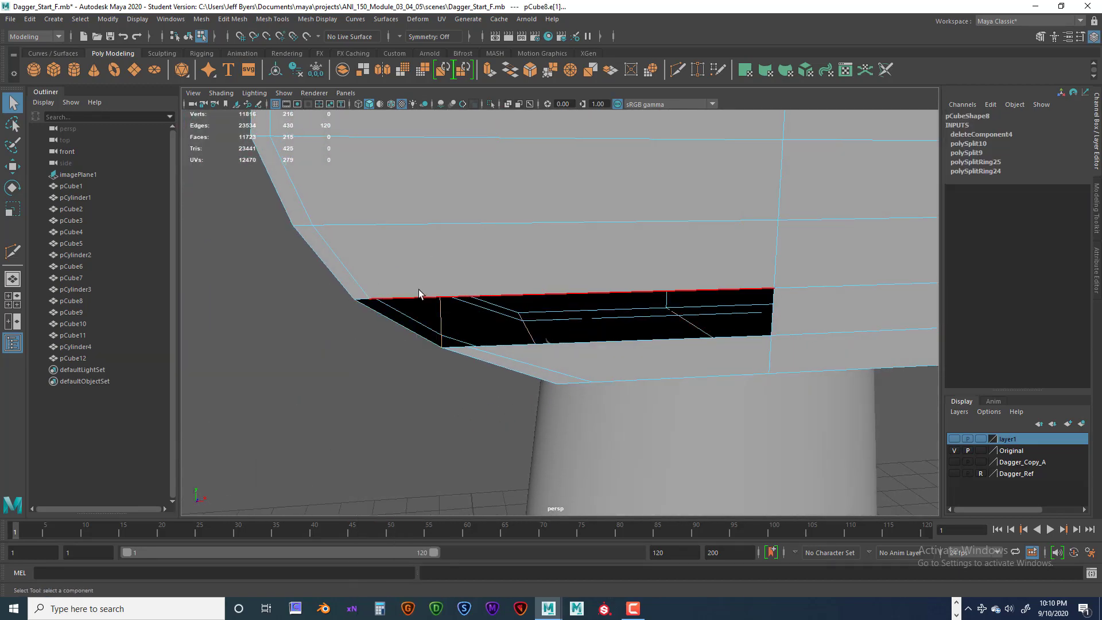
click(486, 327)
mouse_move(486, 328)
alt+mouse_down()
mouse_move(500, 305)
mouse_move(524, 305)
mouse_move(493, 314)
alt+mouse_up()
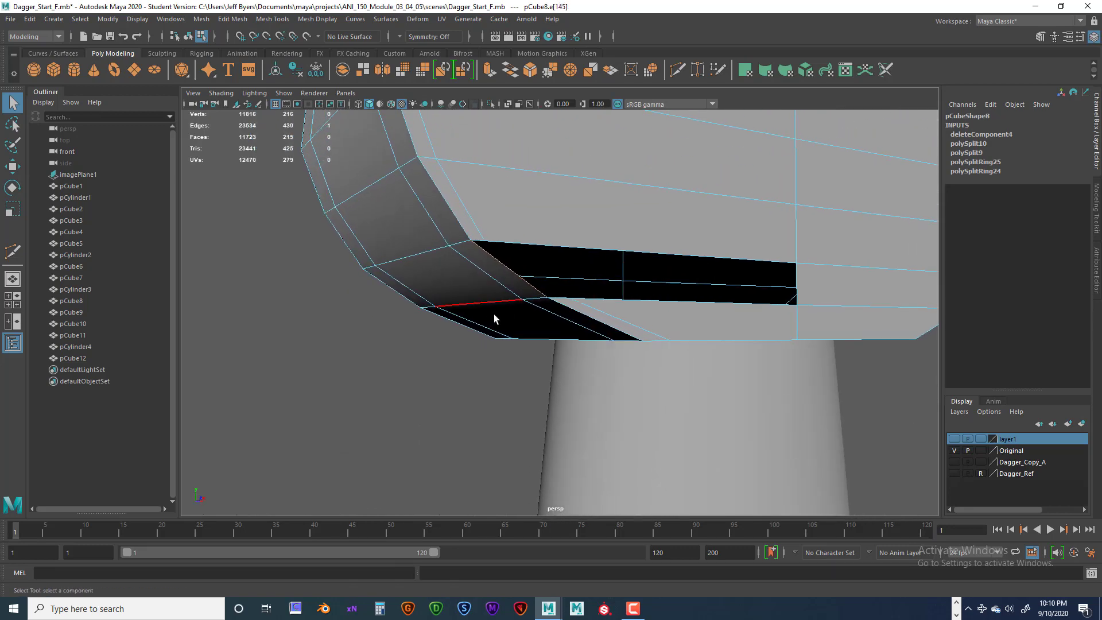
key(ctrl+e)
key(w)
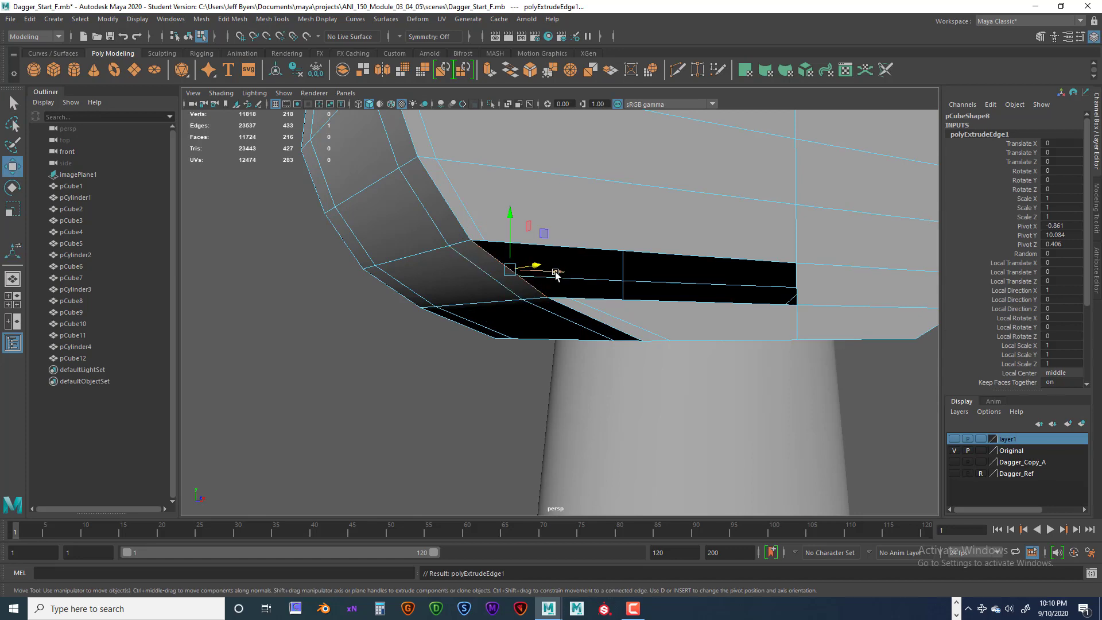
alt+drag(568, 308, 489, 352)
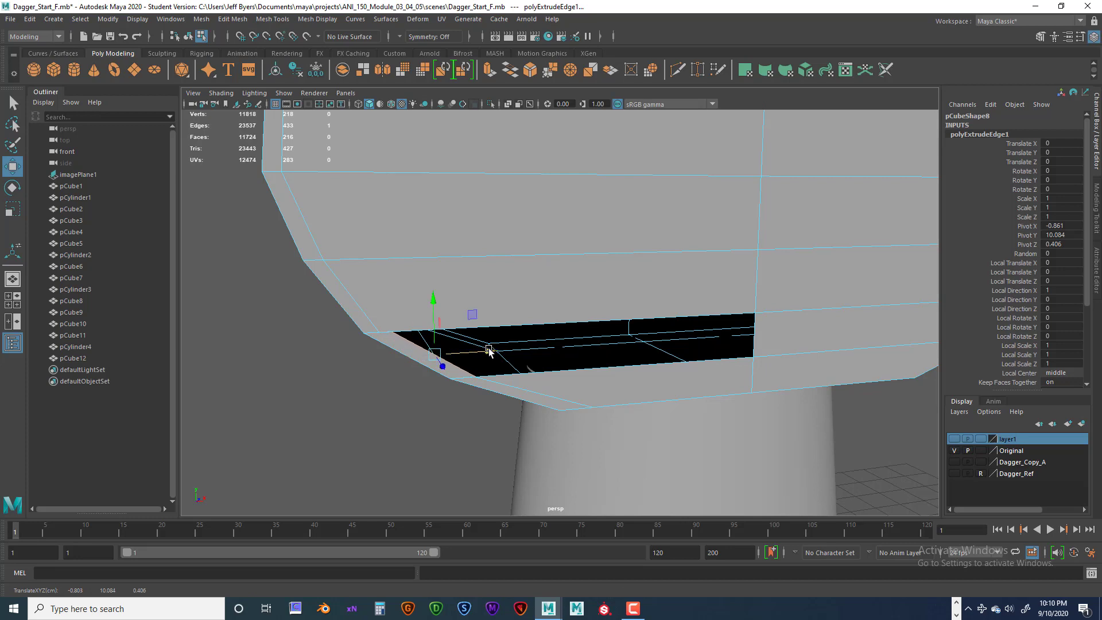
Step: Extrude the hole's left border edge a second time, stretching the new face across the hole to the lobe's vertical centre line
key(ctrl+e)
key(w)
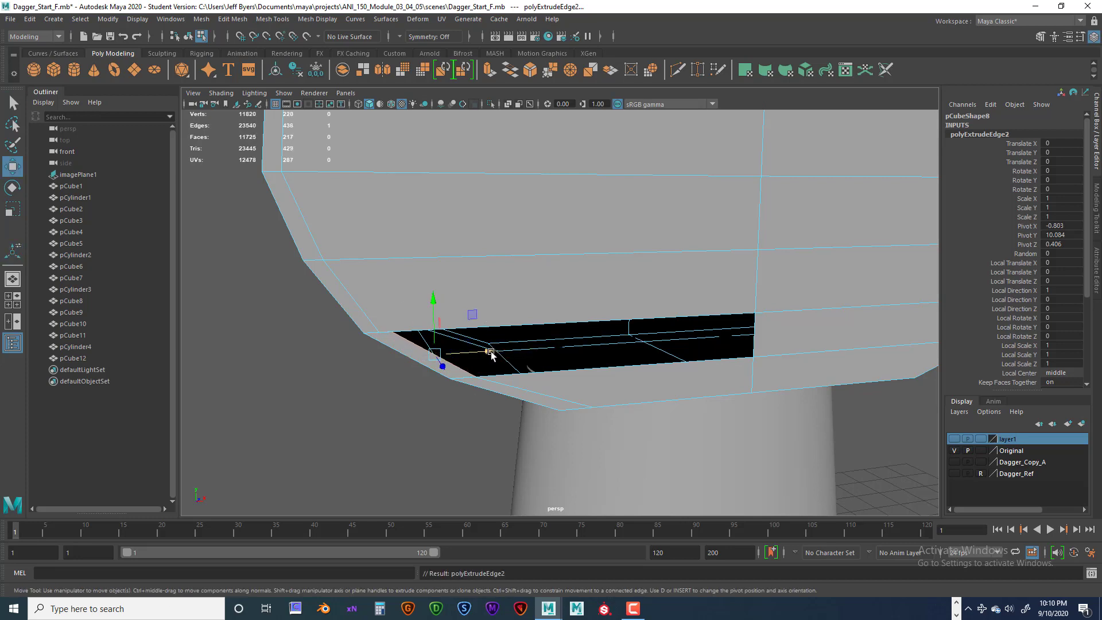
drag(491, 354, 762, 354)
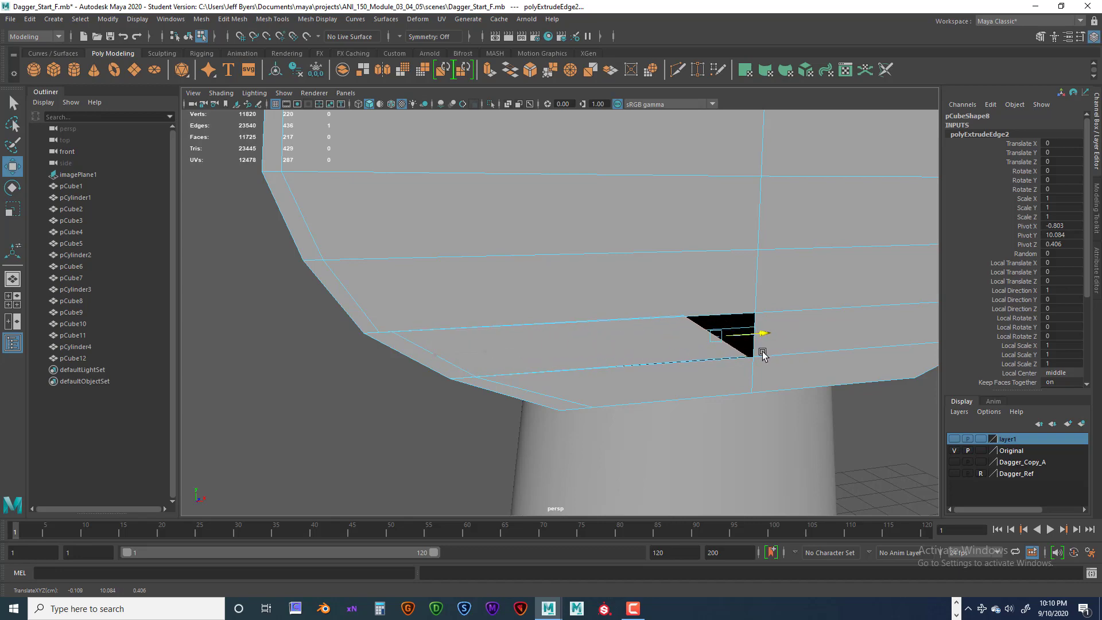
Step: Merge to center the two neighbouring vertex pairs at the patch's upper and lower left corners, along the support line inside the rim
alt+drag(475, 362, 518, 302)
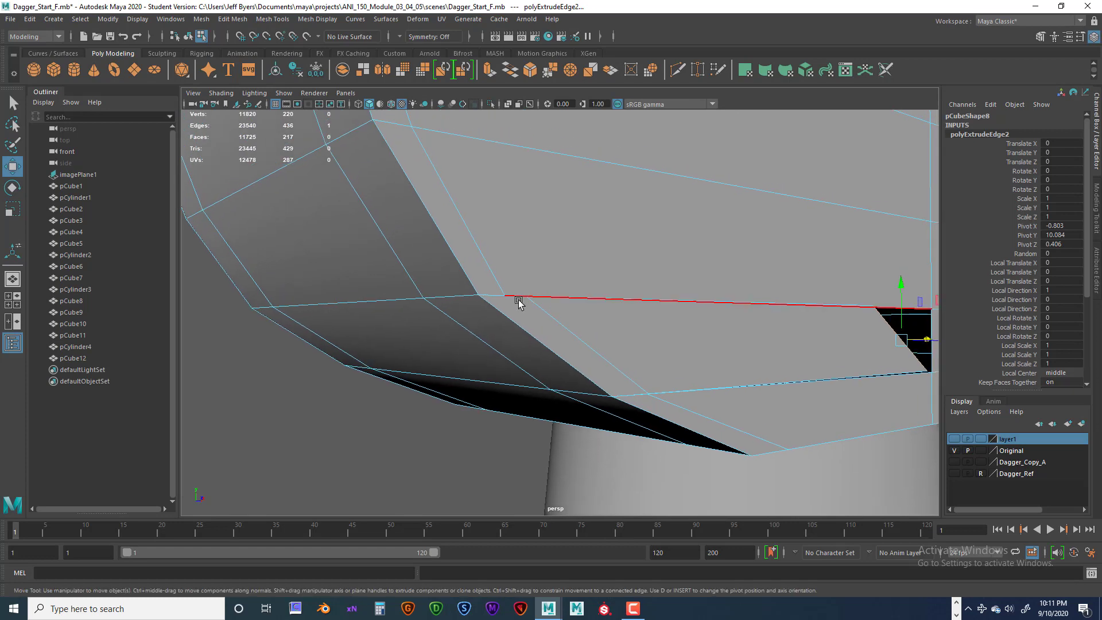
right_drag(523, 297, 478, 291)
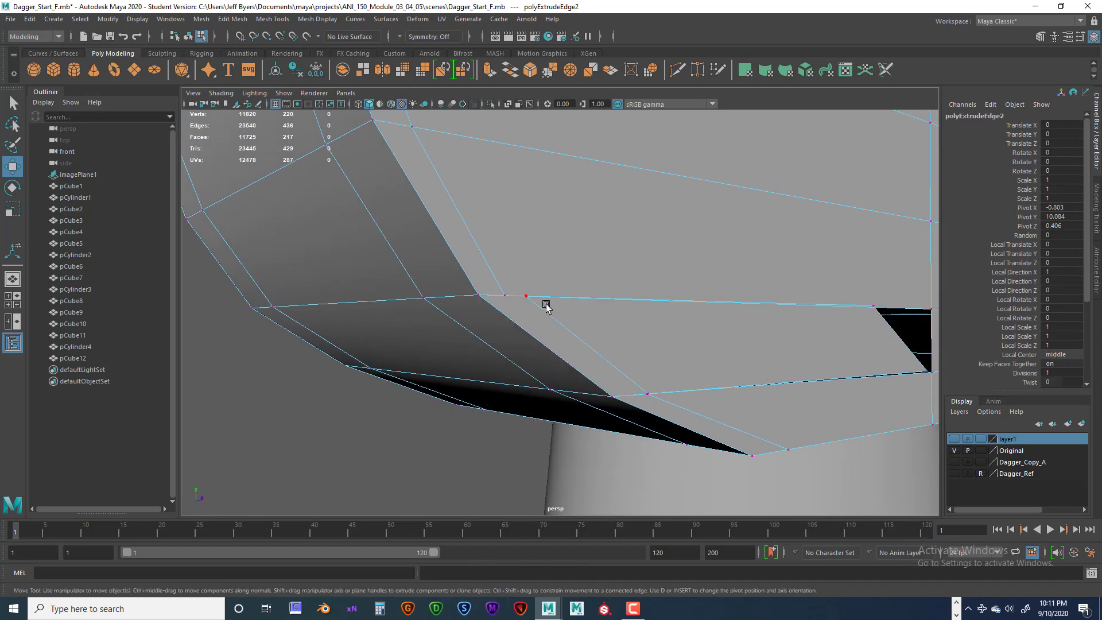
click(513, 292)
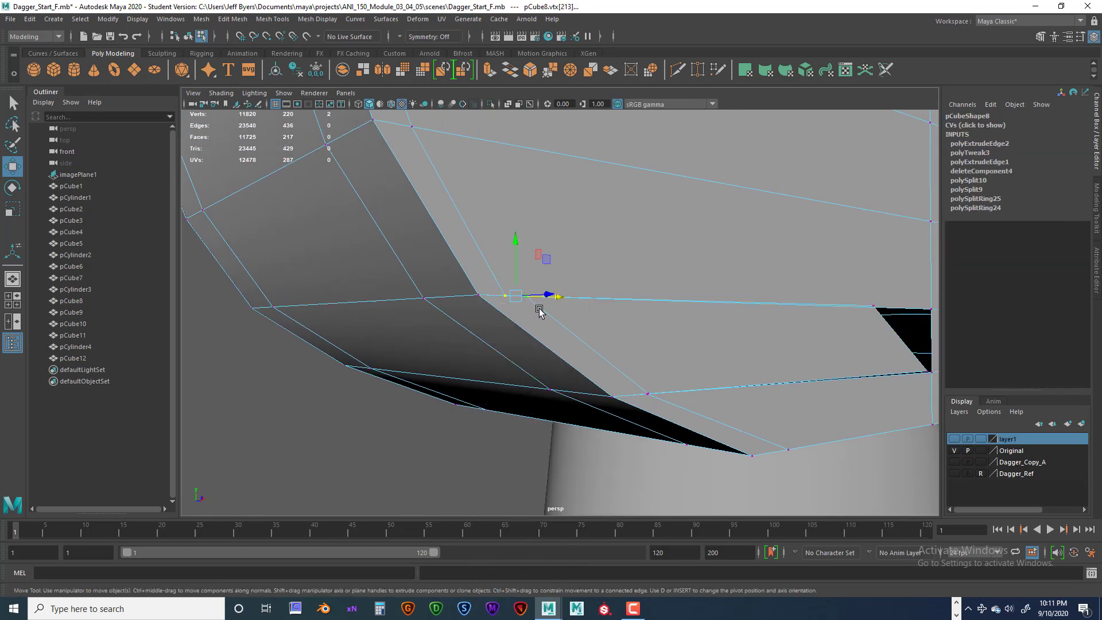
key(4)
mouse_move(565, 326)
alt+mouse_down()
mouse_move(573, 333)
mouse_move(553, 313)
alt+mouse_up()
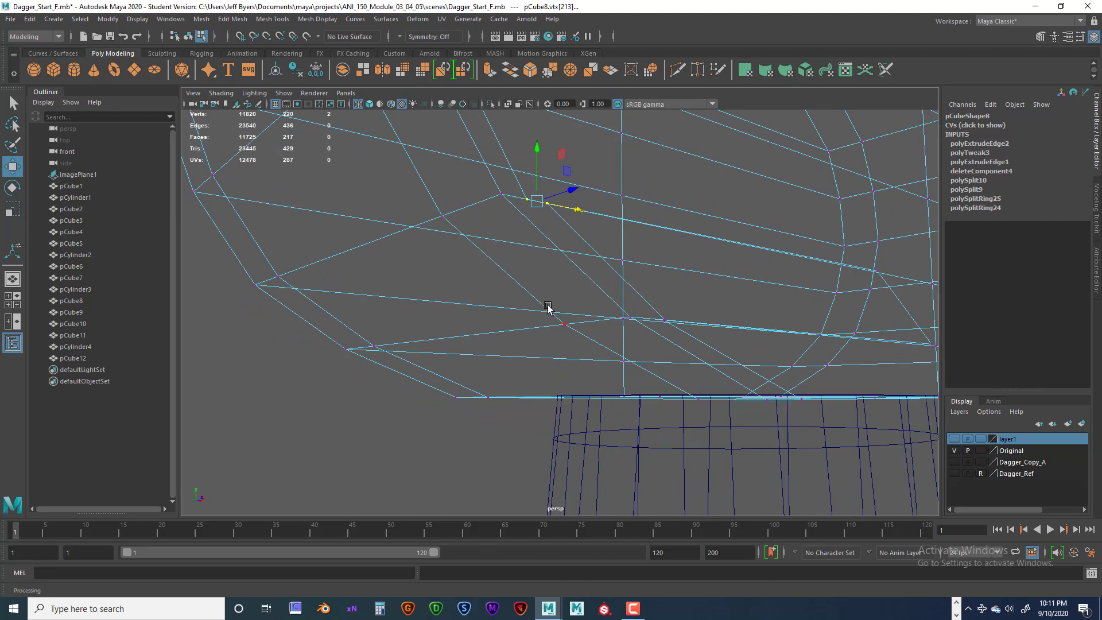
key(5)
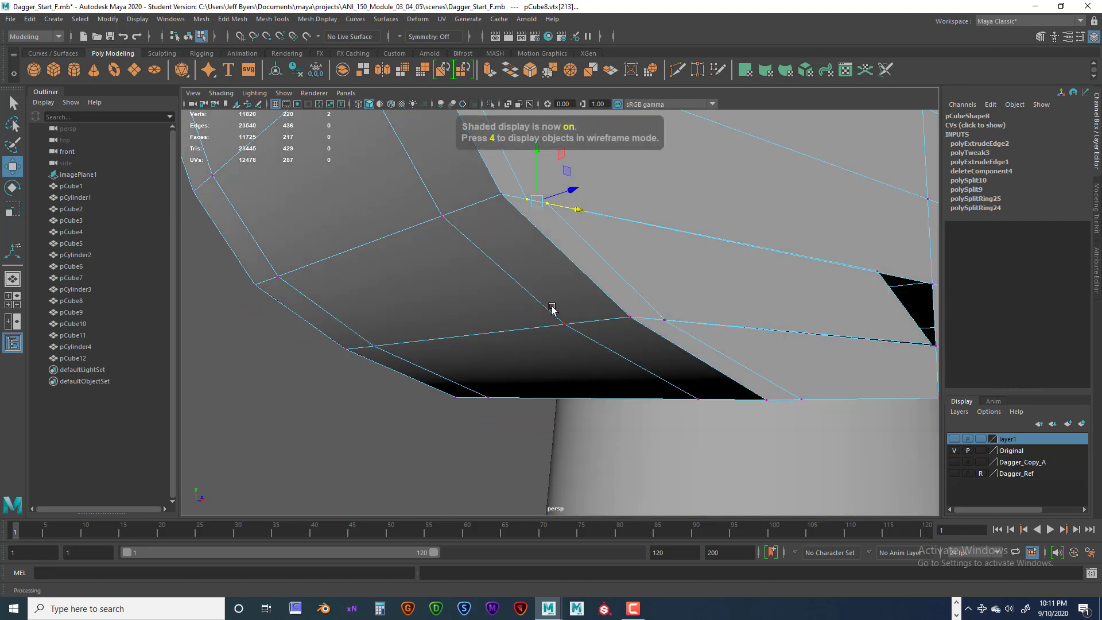
key(space)
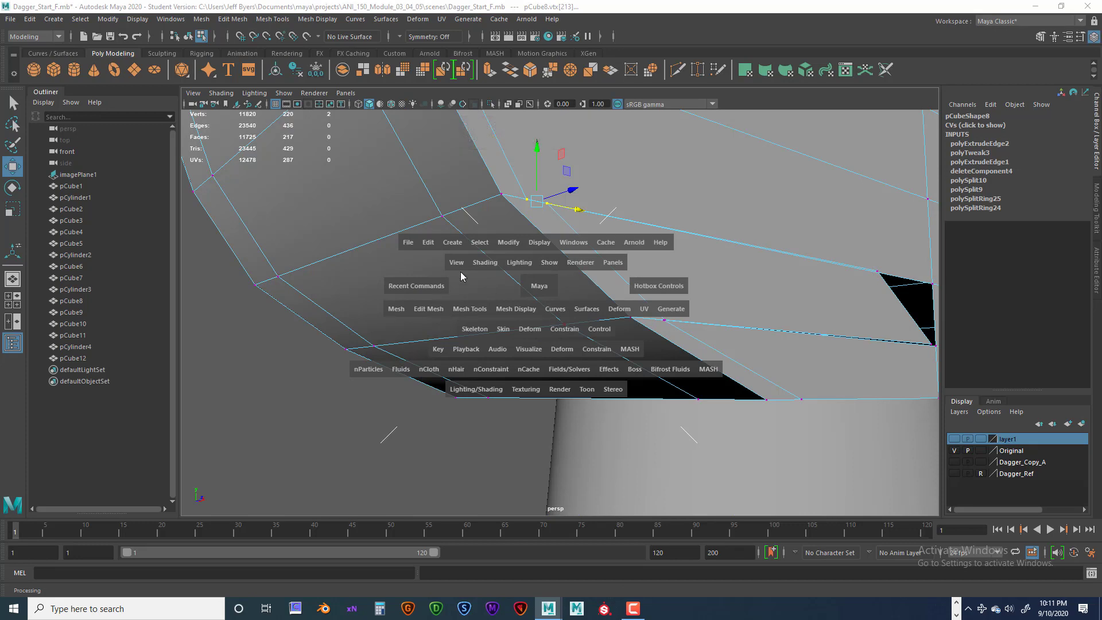
drag(433, 312, 568, 308)
key(4)
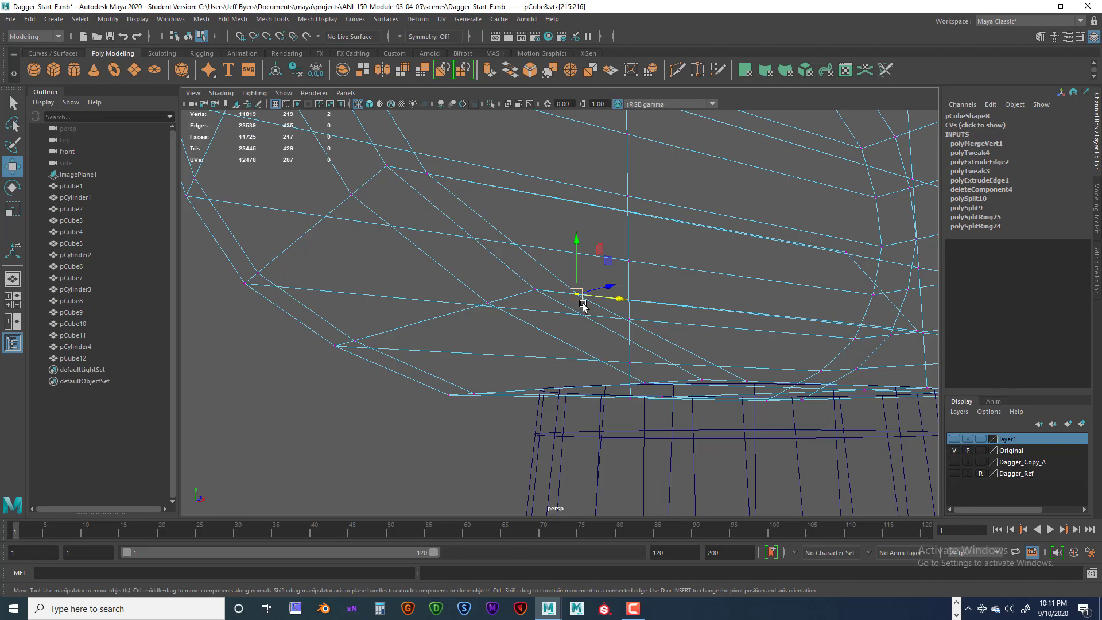
key(g)
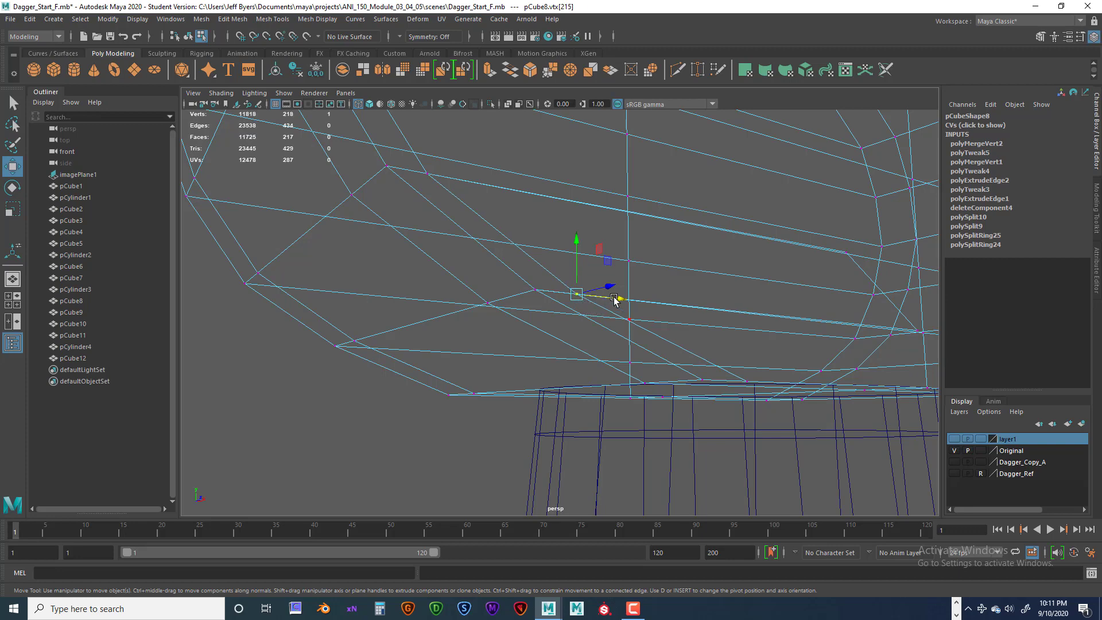
Step: Examine the merged left corners in wireframe and shaded display, along with the gap remaining beside the lower lobe's centre line
alt+drag(617, 314, 432, 339)
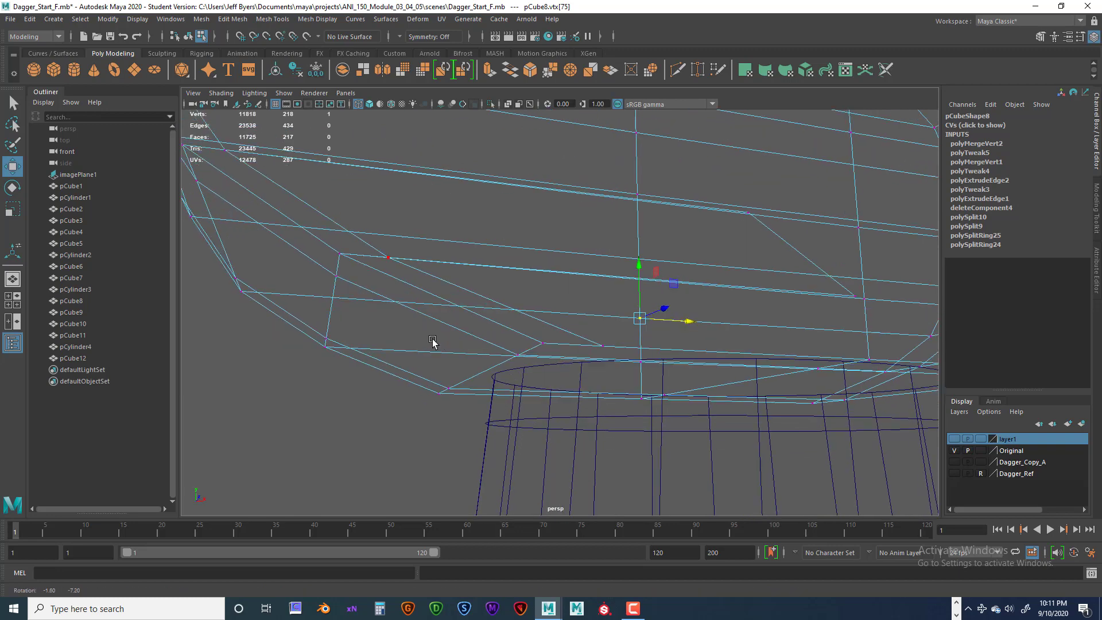
click(389, 257)
alt+drag(418, 276, 388, 291)
right_drag(387, 292, 369, 361)
mouse_move(465, 327)
alt+mouse_down()
mouse_move(517, 327)
mouse_move(509, 295)
mouse_move(524, 216)
mouse_move(536, 273)
mouse_move(528, 268)
alt+mouse_up()
key(5)
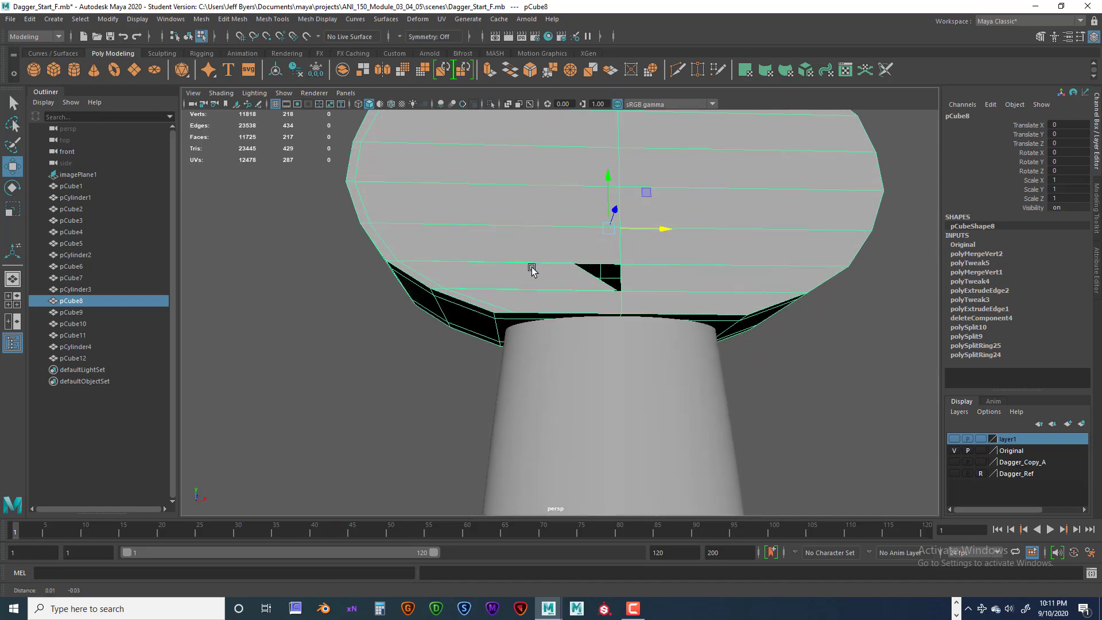
alt+drag(498, 311, 554, 319)
alt+drag(811, 301, 746, 308)
scroll(754, 309, up, 5)
alt+drag(667, 314, 696, 312)
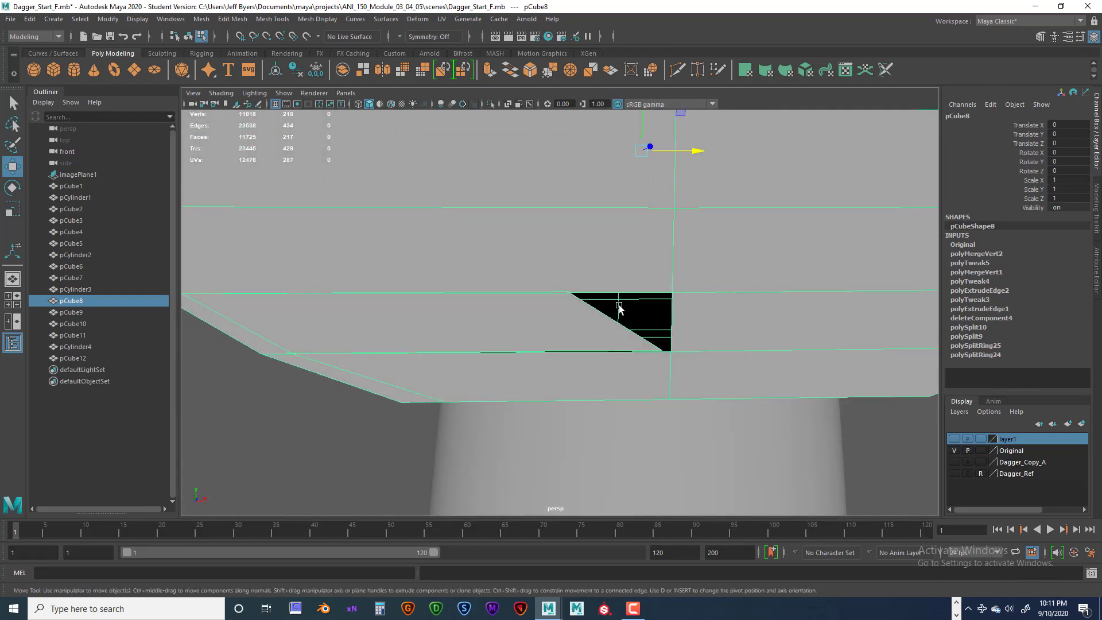
alt+drag(620, 308, 617, 337)
Step: Target Weld the patch's upper and lower right corner vertices onto the matching centre-line vertices to close the hole
right_drag(623, 343, 565, 294)
click(611, 339)
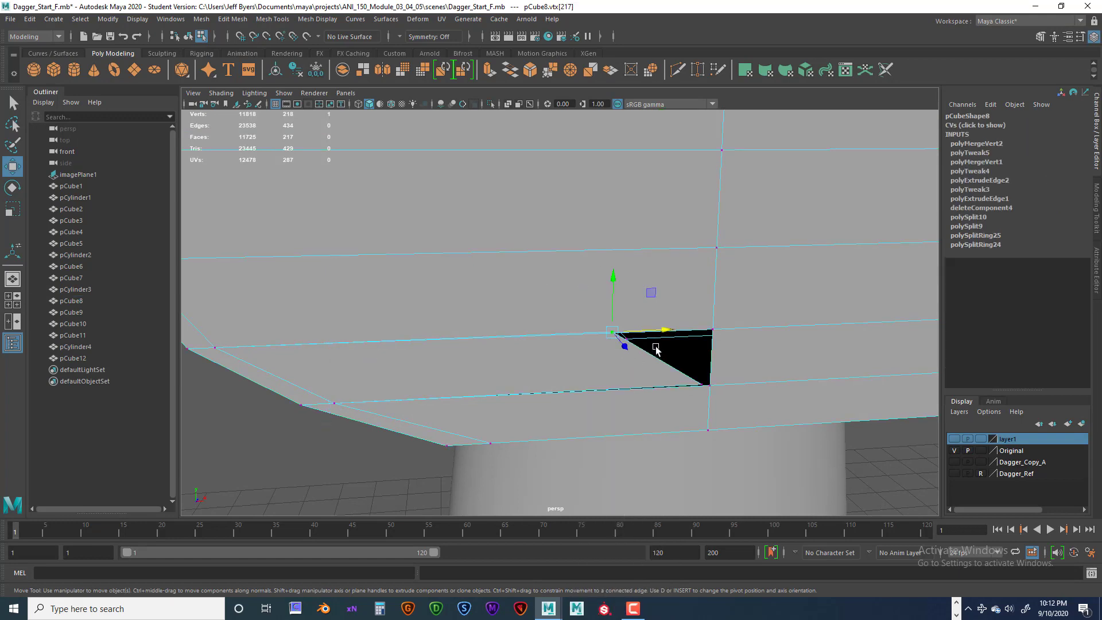
mouse_move(657, 347)
alt+middle_down()
mouse_move(615, 327)
mouse_move(661, 347)
alt+middle_up()
alt+drag(662, 347, 550, 275)
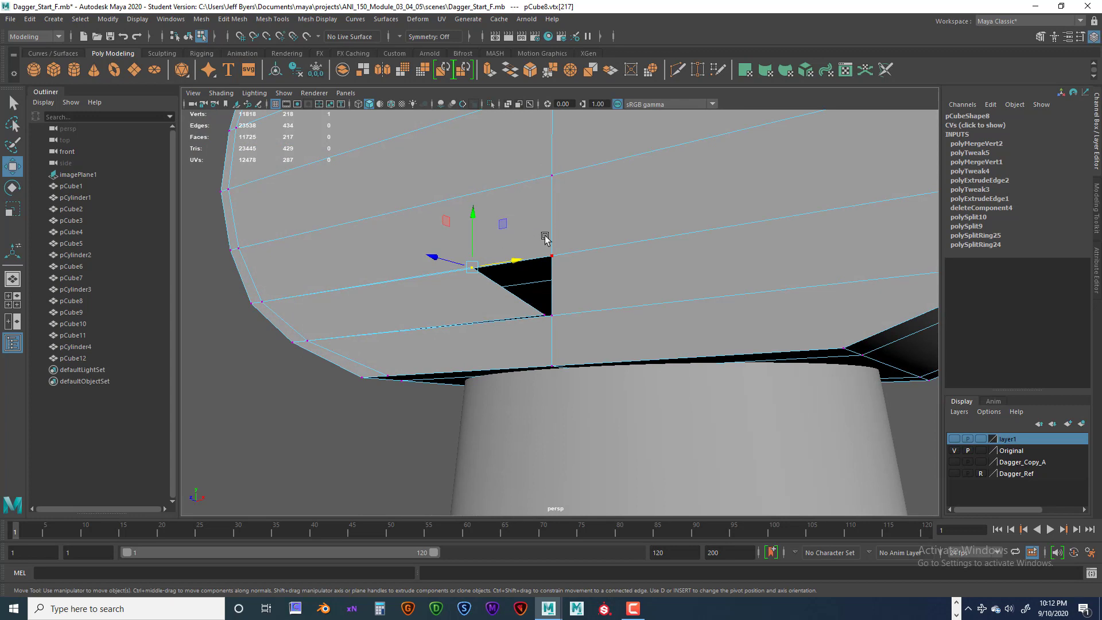
right_drag(545, 238, 522, 158)
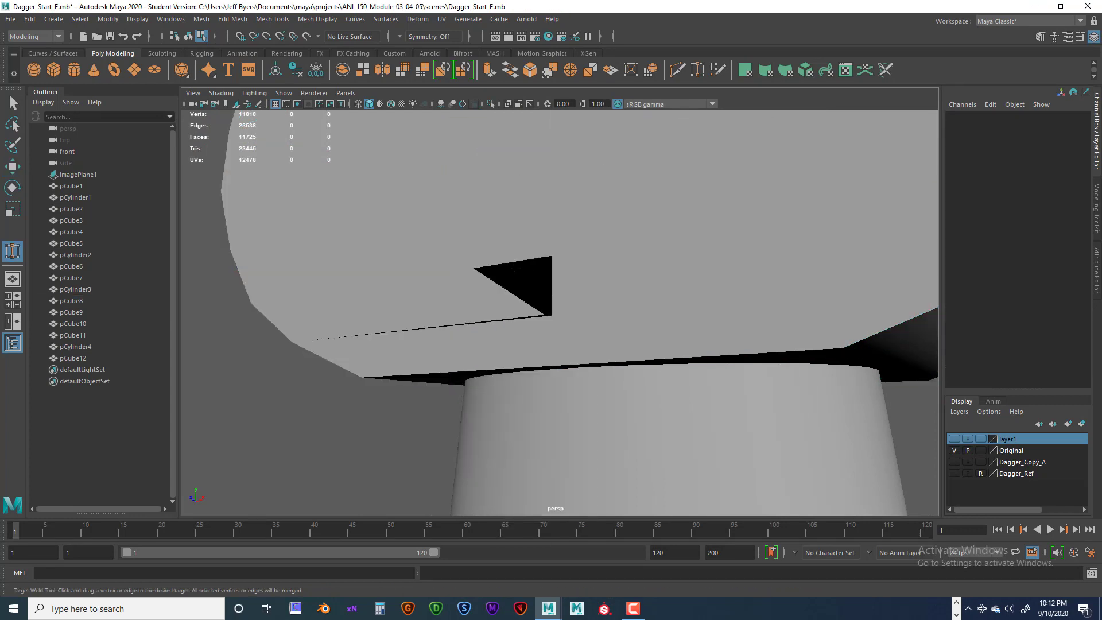
click(471, 276)
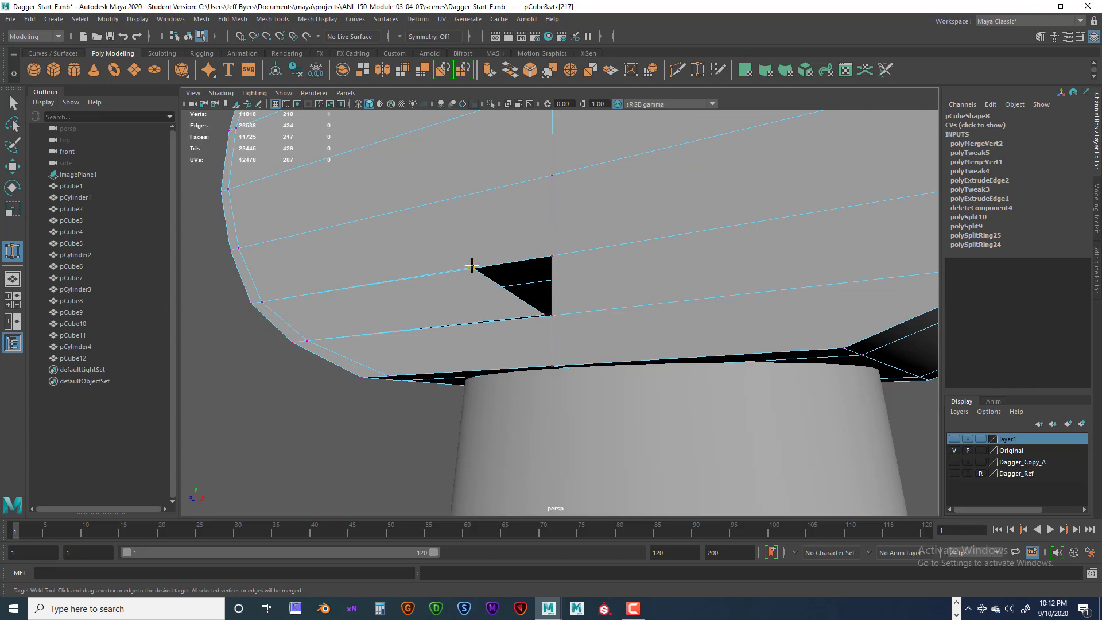
drag(546, 258, 551, 256)
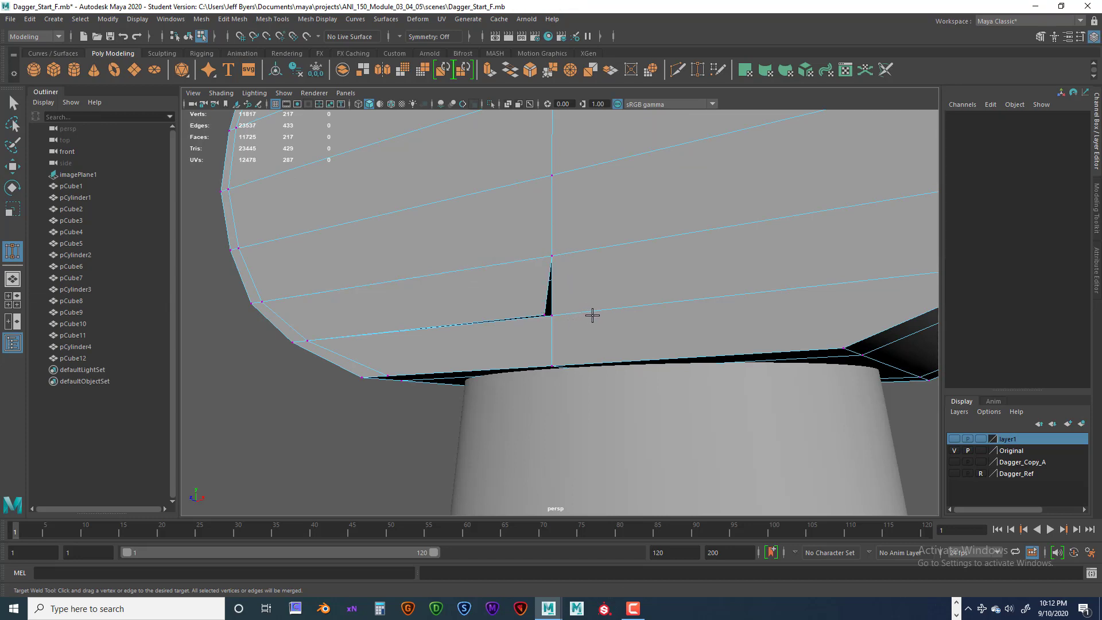
alt+drag(590, 315, 621, 326)
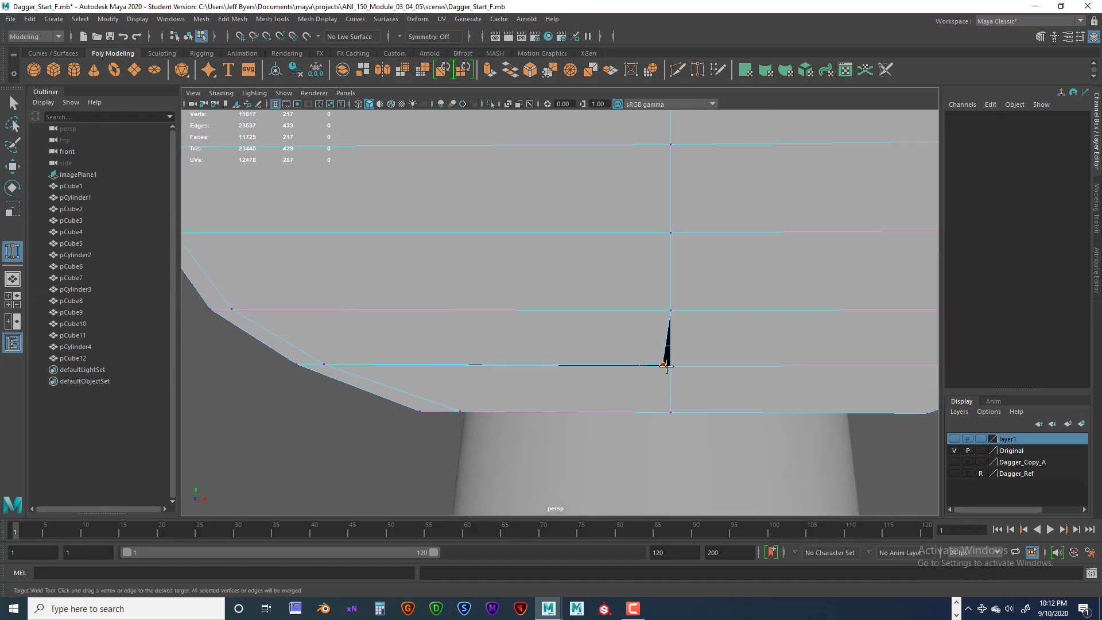
mouse_move(666, 366)
mouse_down()
mouse_move(566, 357)
mouse_move(649, 368)
mouse_up()
key(q)
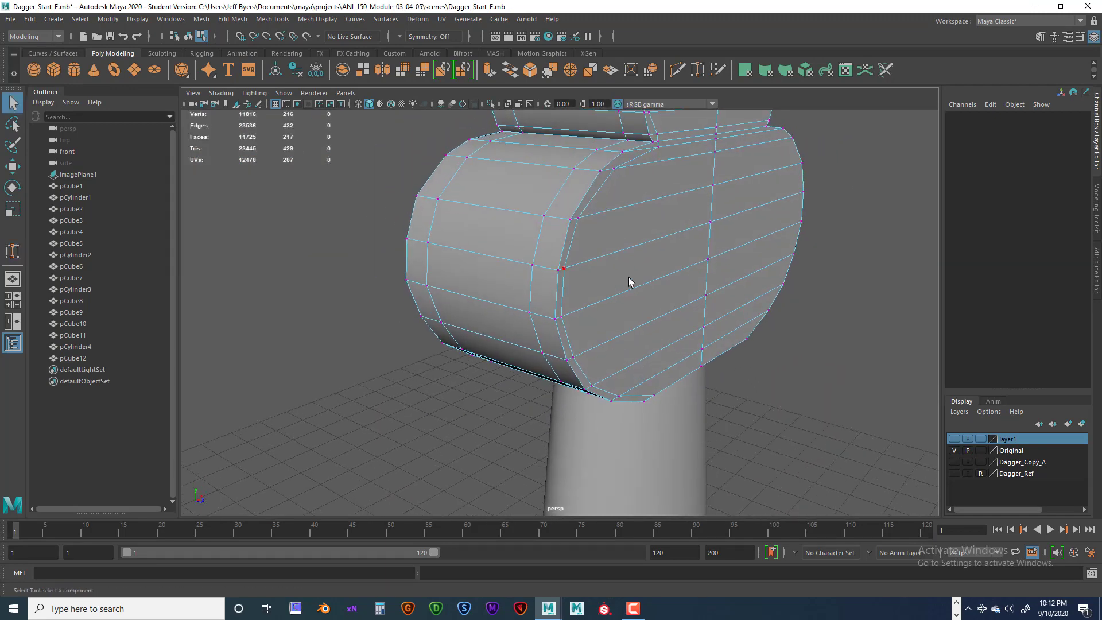
Step: Multi-Cut a short edge from the front rim vertex left of the top lobe's centre line down to the support line below it
alt+drag(631, 280, 561, 321)
alt+drag(600, 253, 574, 248)
alt+middle_drag(573, 249, 539, 325)
scroll(539, 325, up, 5)
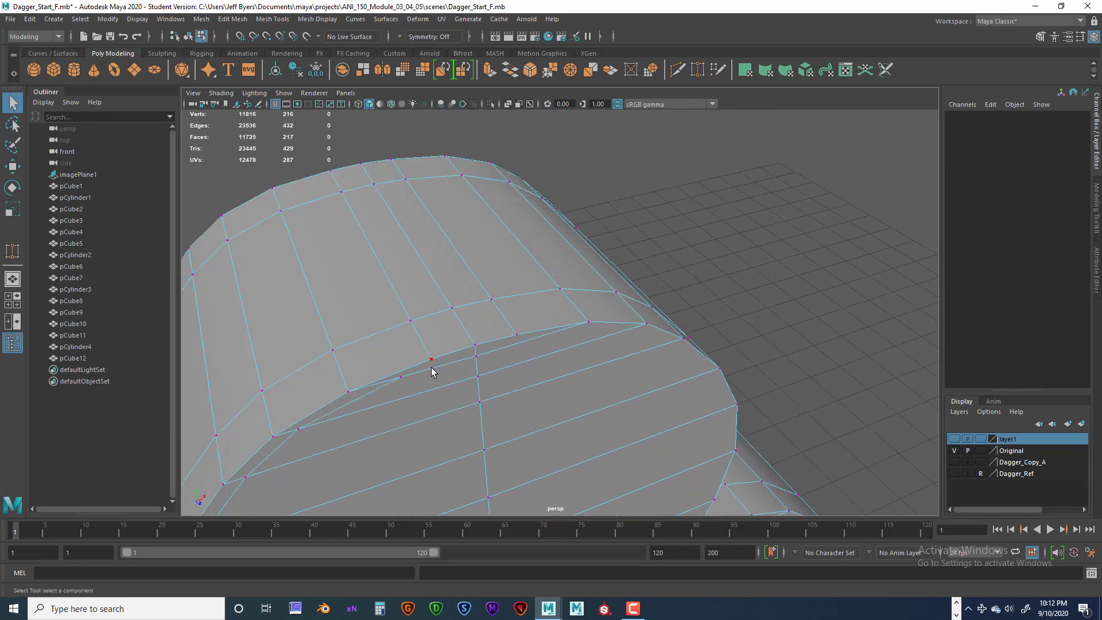
click(414, 373)
alt+drag(437, 366, 458, 331)
alt+right_drag(458, 331, 545, 322)
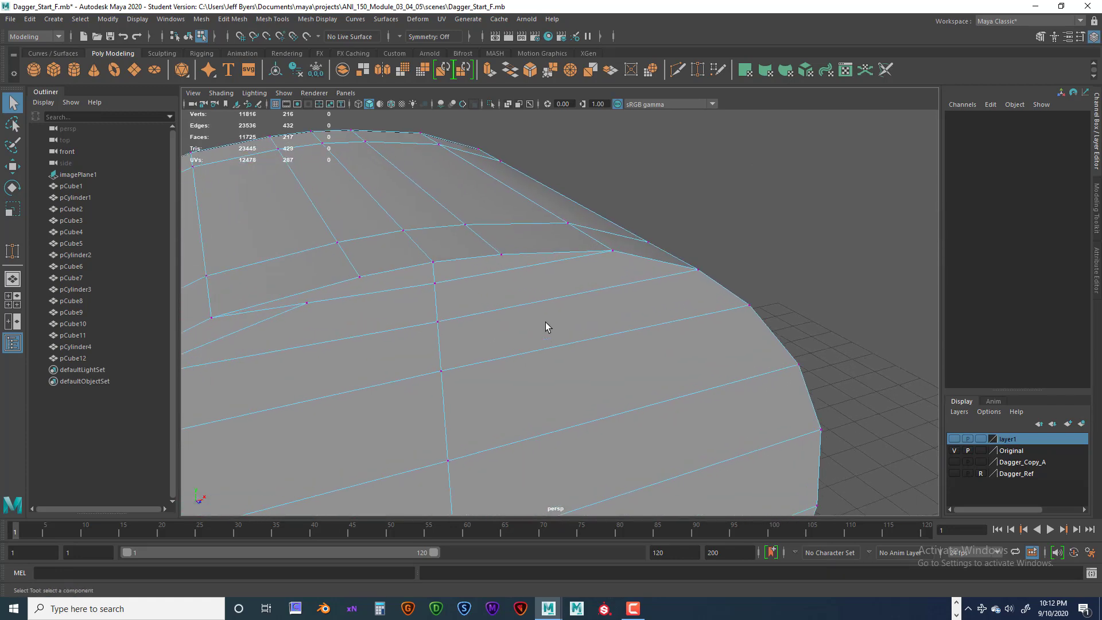
right_drag(431, 263, 341, 267)
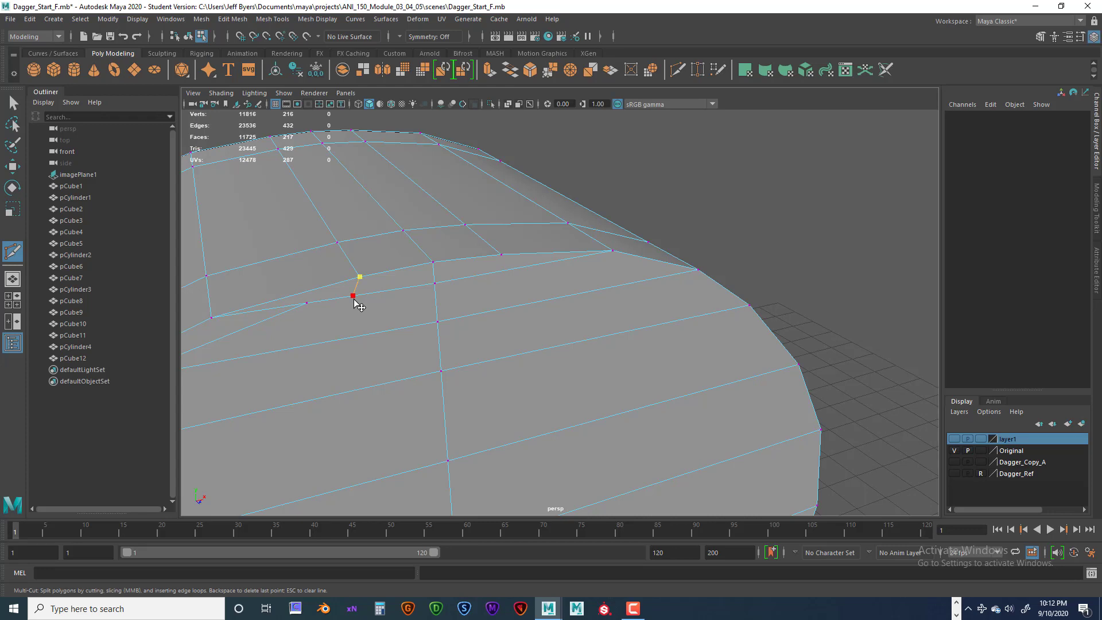
key(Return)
click(13, 103)
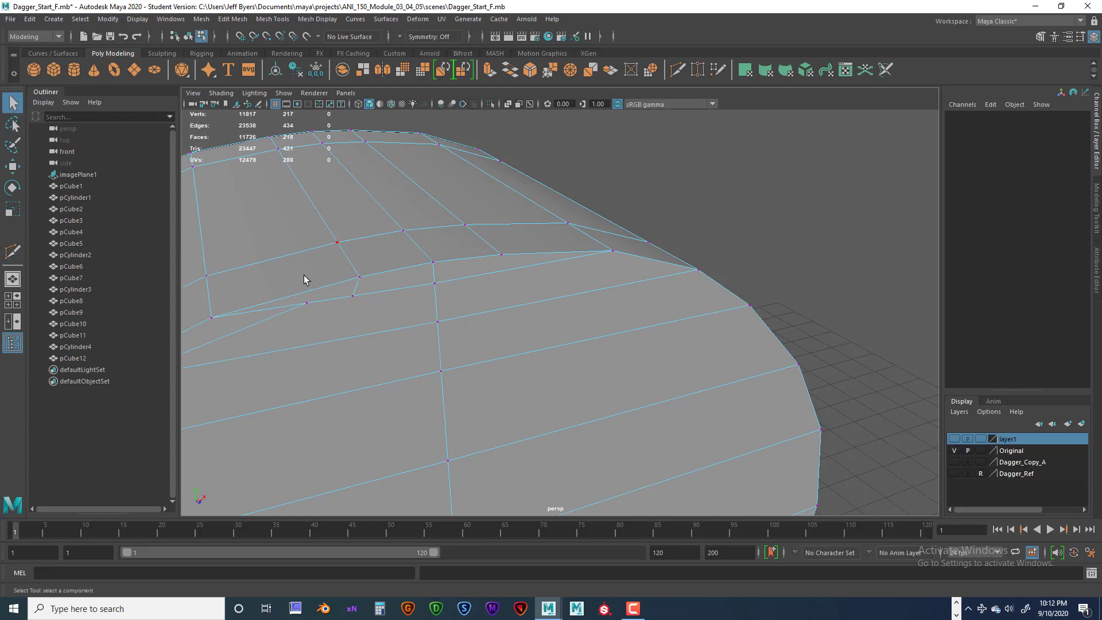
Step: Merge to center the new cut's lower vertex and its left neighbour on the top lobe's support line
click(349, 299)
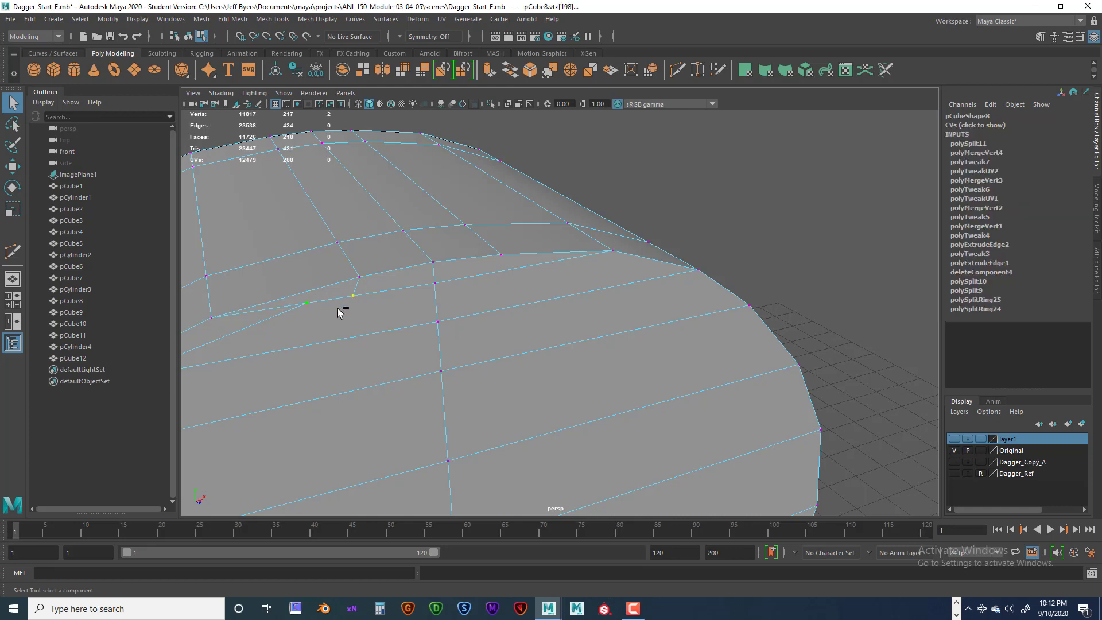
key(space)
click(388, 319)
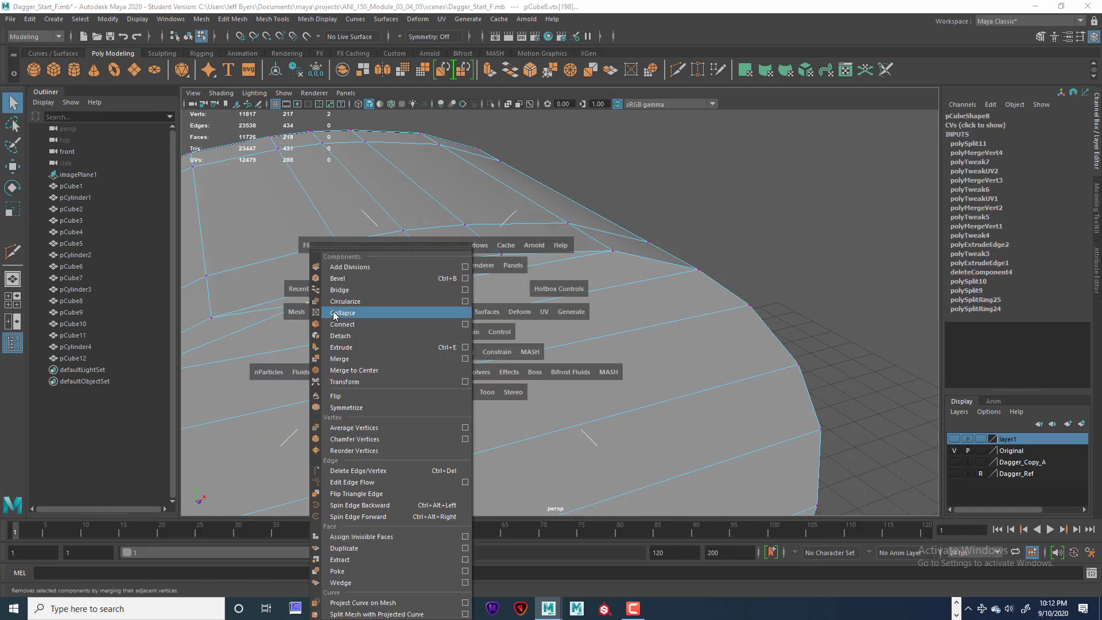
click(345, 371)
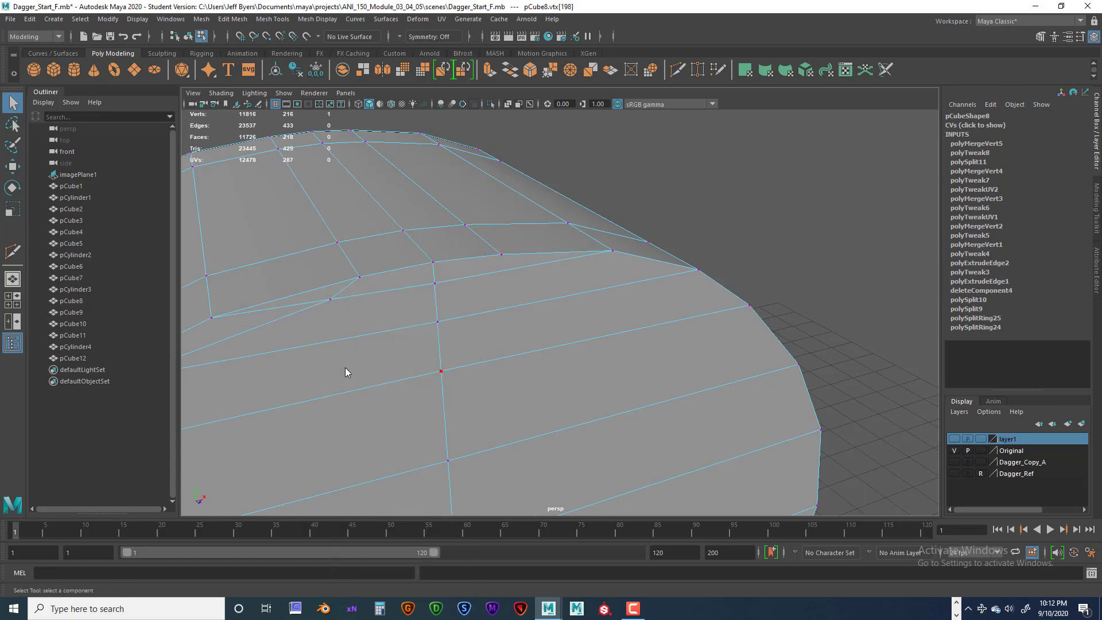
Step: Preview the pommel smoothed, inspect its front rim at the top and lower lobes, and return it to unsmoothed display
scroll(411, 328, down, 2)
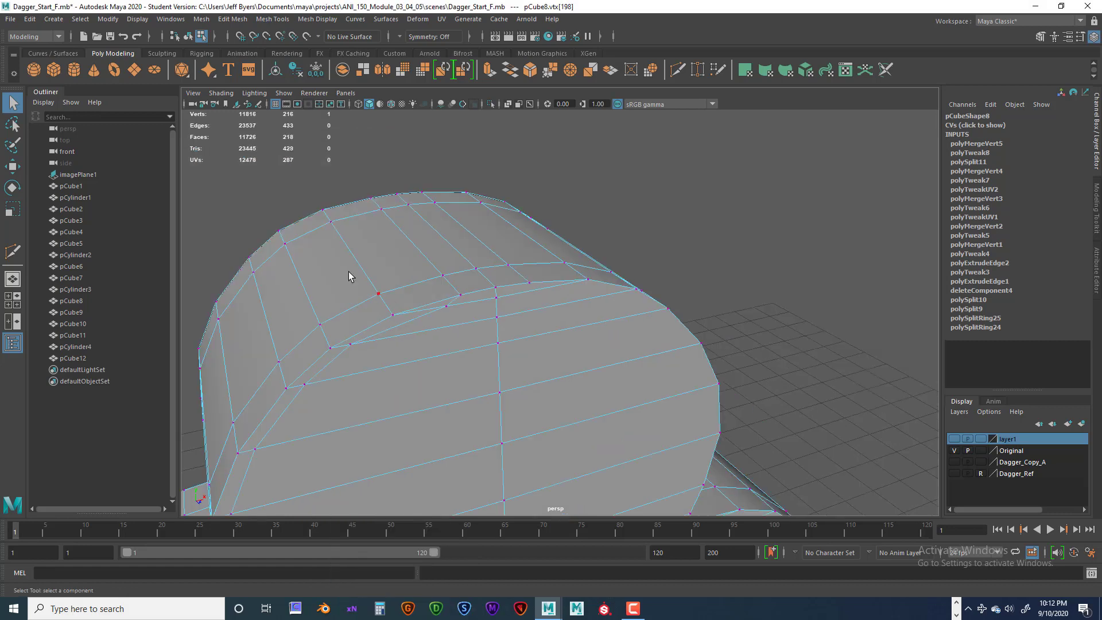
right_click(431, 263)
click(439, 333)
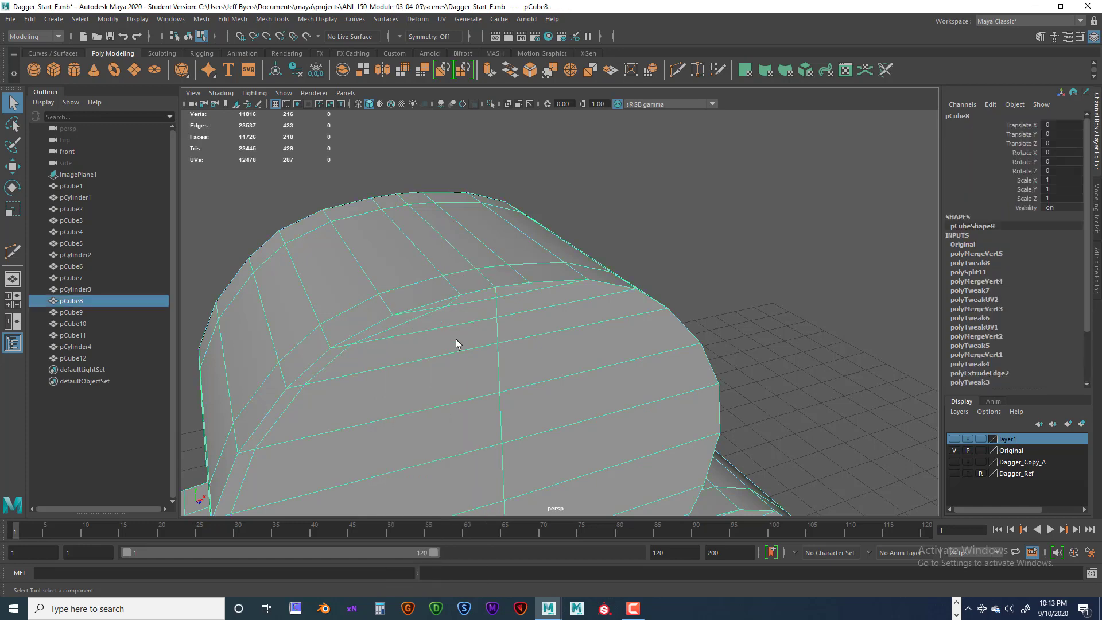
key(3)
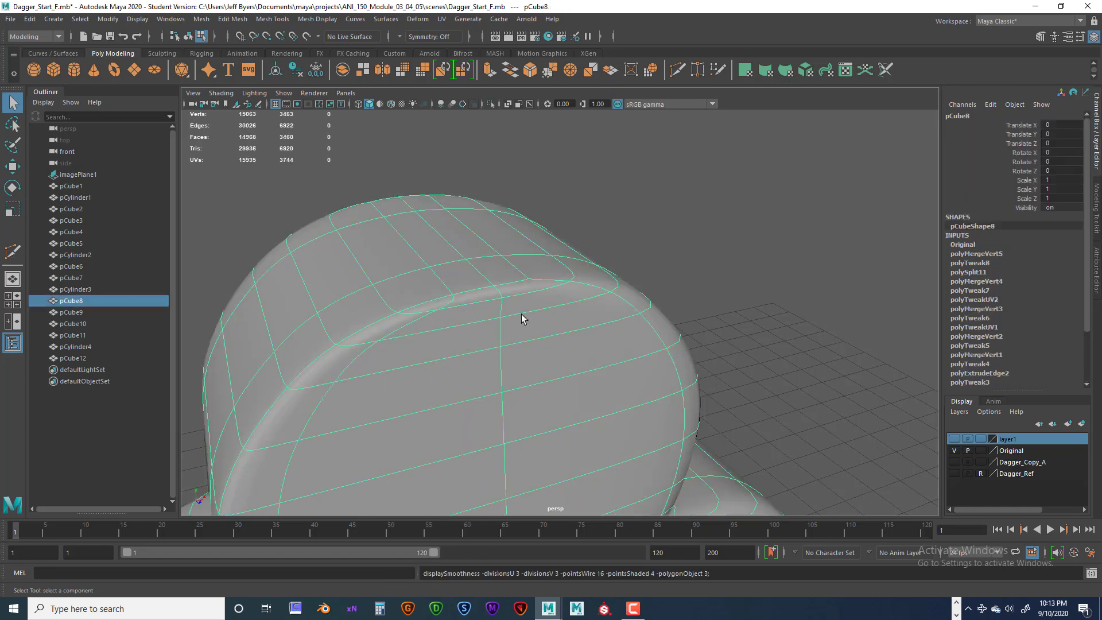
click(659, 238)
scroll(607, 302, down, 3)
alt+drag(583, 314, 425, 230)
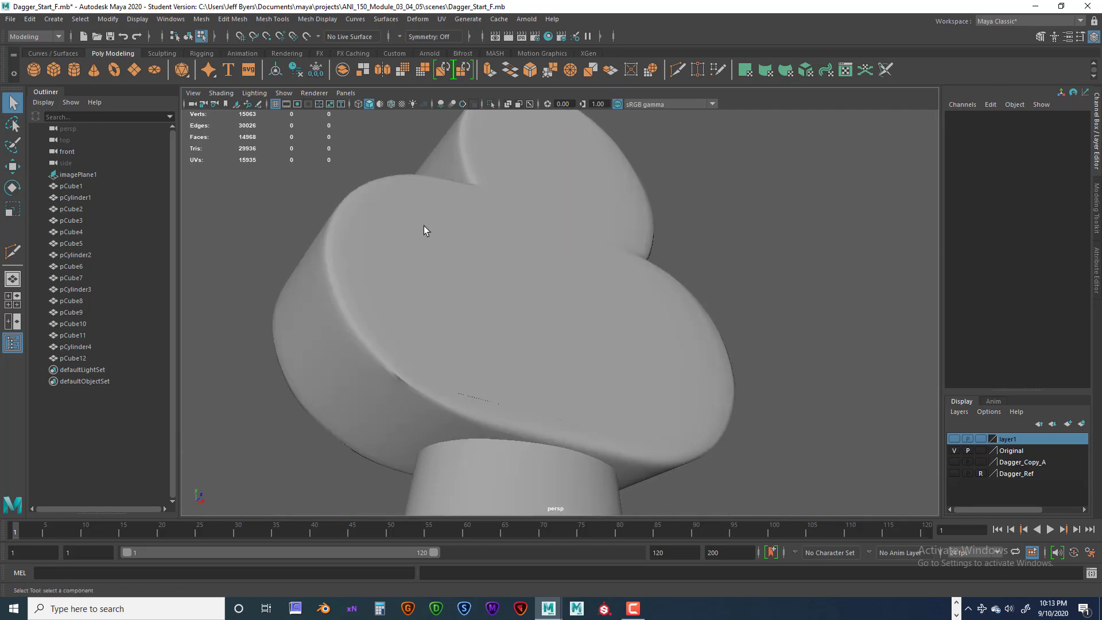
alt+drag(428, 353, 524, 352)
click(583, 414)
key(1)
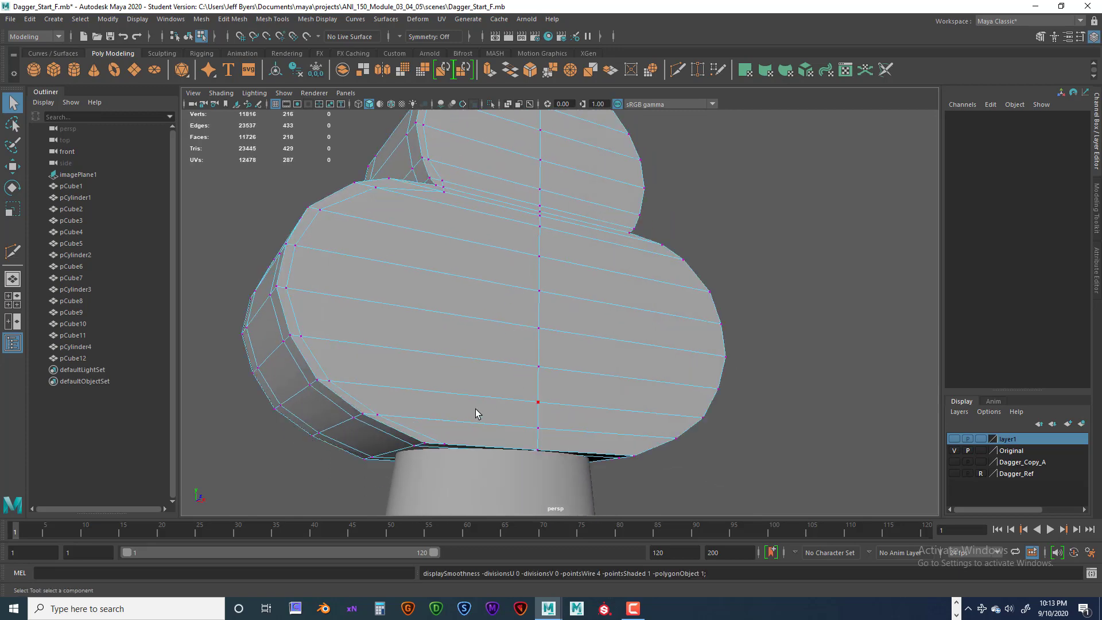
Step: Check the merged support-line vertices inside the lower lobe's bottom-left rim and the uncut right side of its front face
alt+drag(474, 405, 460, 342)
alt+right_drag(460, 342, 558, 332)
alt+middle_drag(417, 310, 578, 324)
alt+drag(578, 325, 569, 314)
click(388, 305)
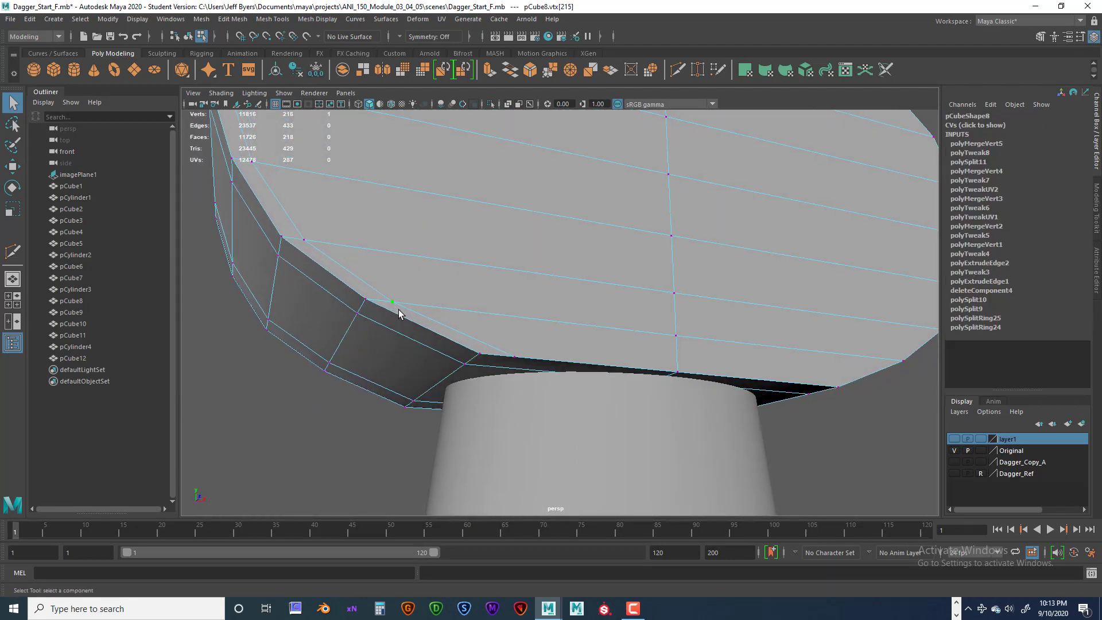
alt+drag(398, 309, 452, 319)
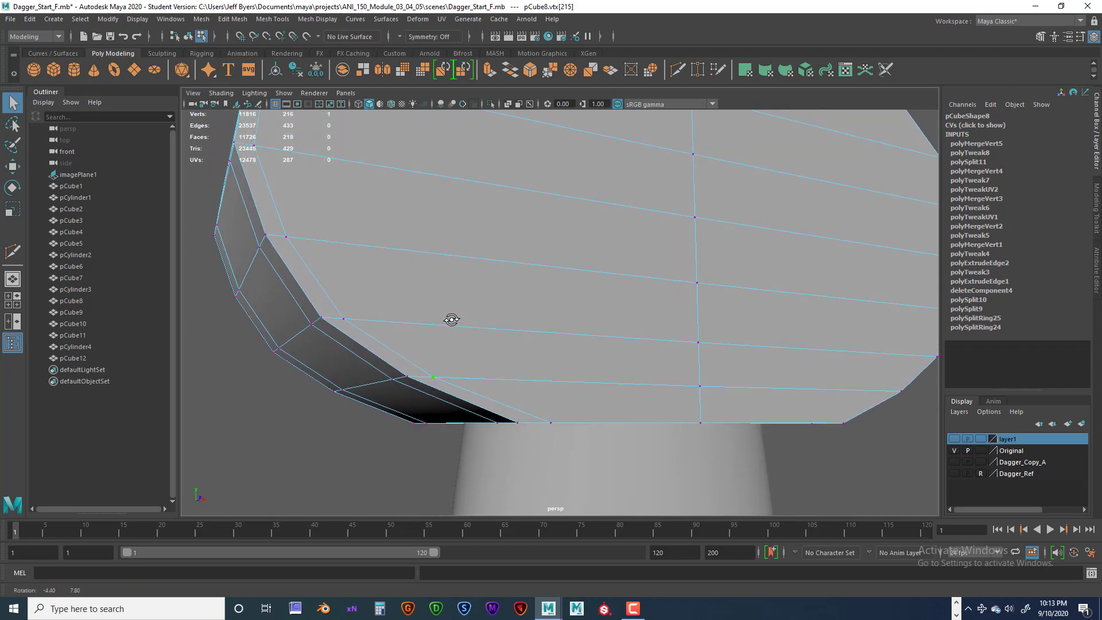
drag(342, 307, 351, 330)
alt+middle_drag(584, 330, 444, 336)
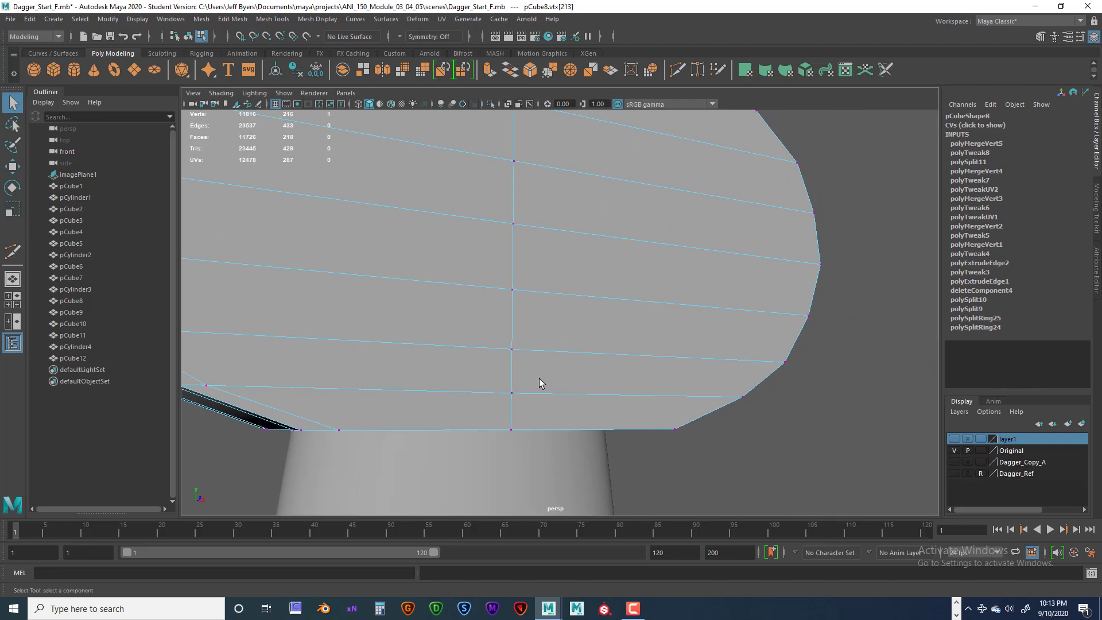
Step: Merge to center the overlapping vertices on the lower lobe's front centre line, just above the bottom rim
drag(505, 377, 569, 348)
drag(646, 259, 596, 333)
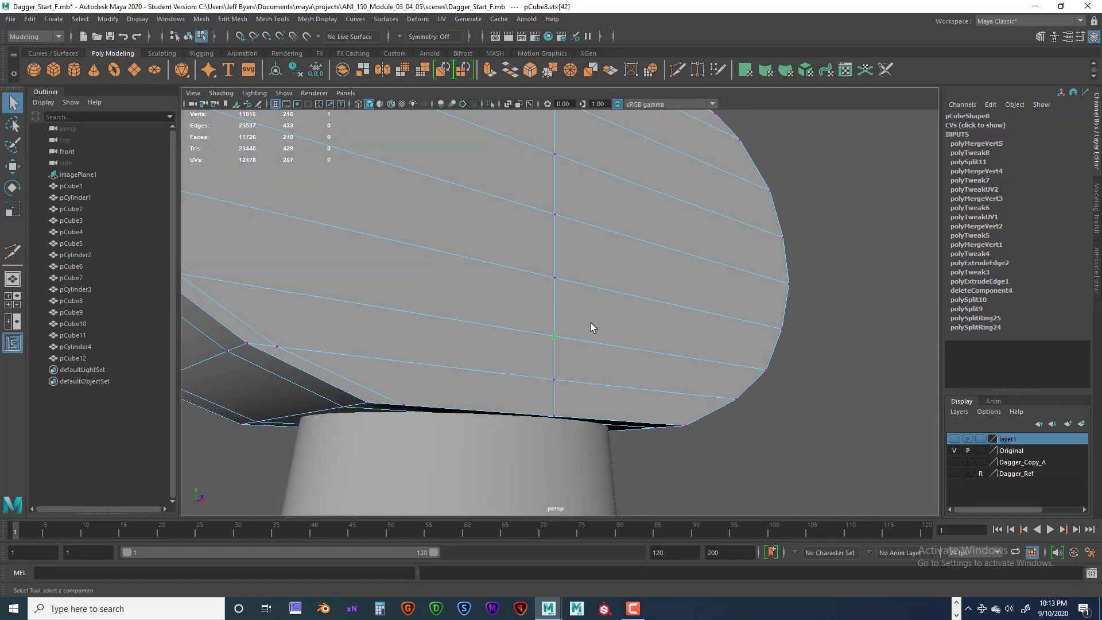
key(4)
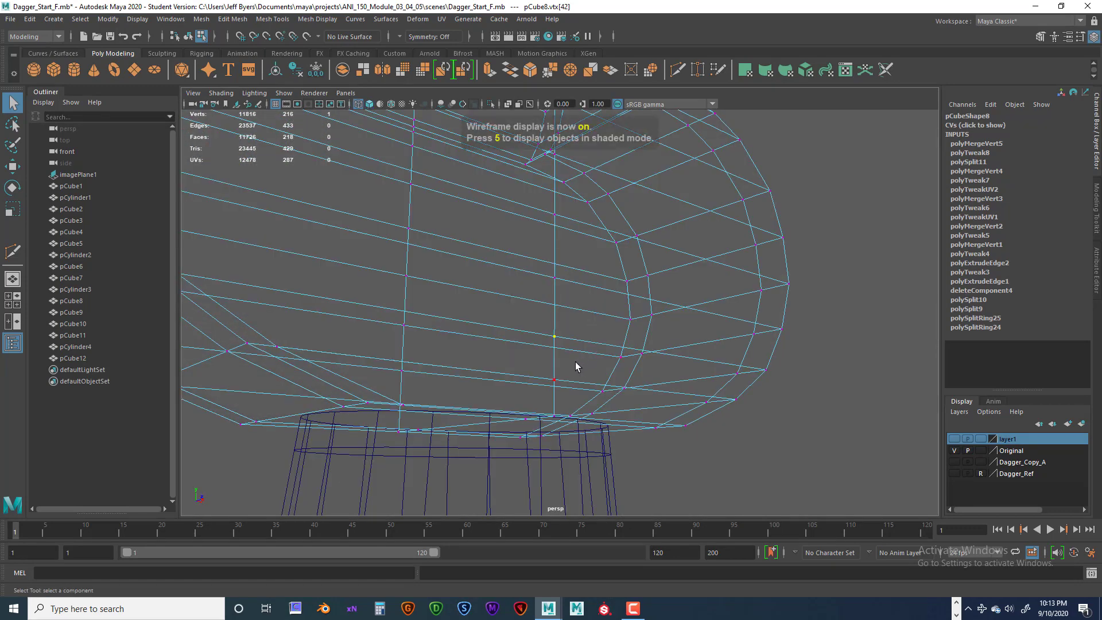
drag(541, 368, 574, 402)
drag(546, 322, 567, 400)
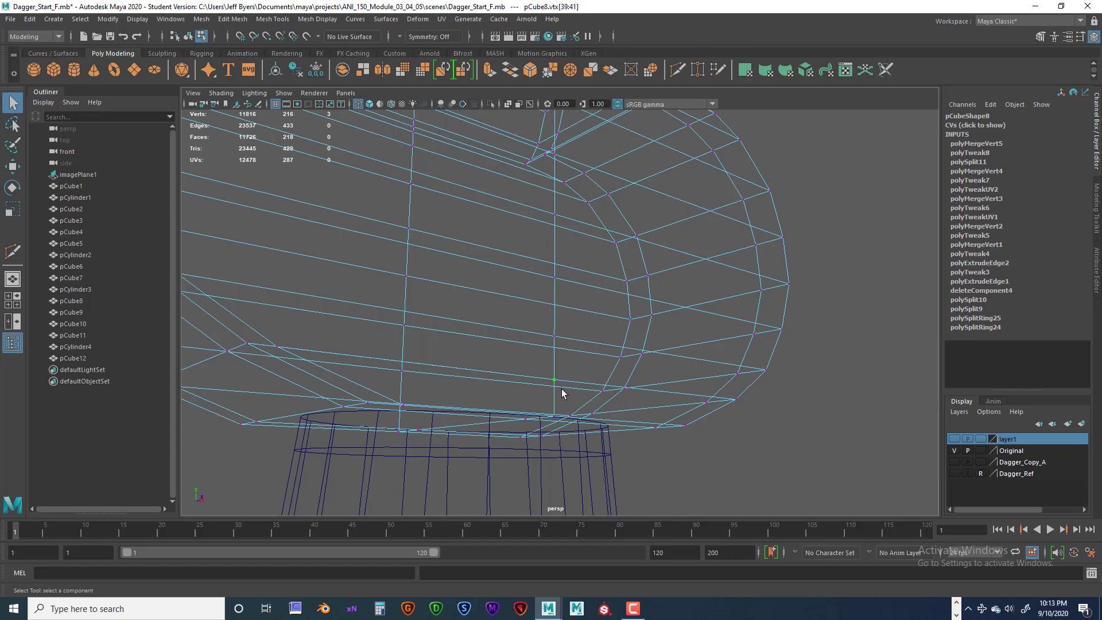
key(space)
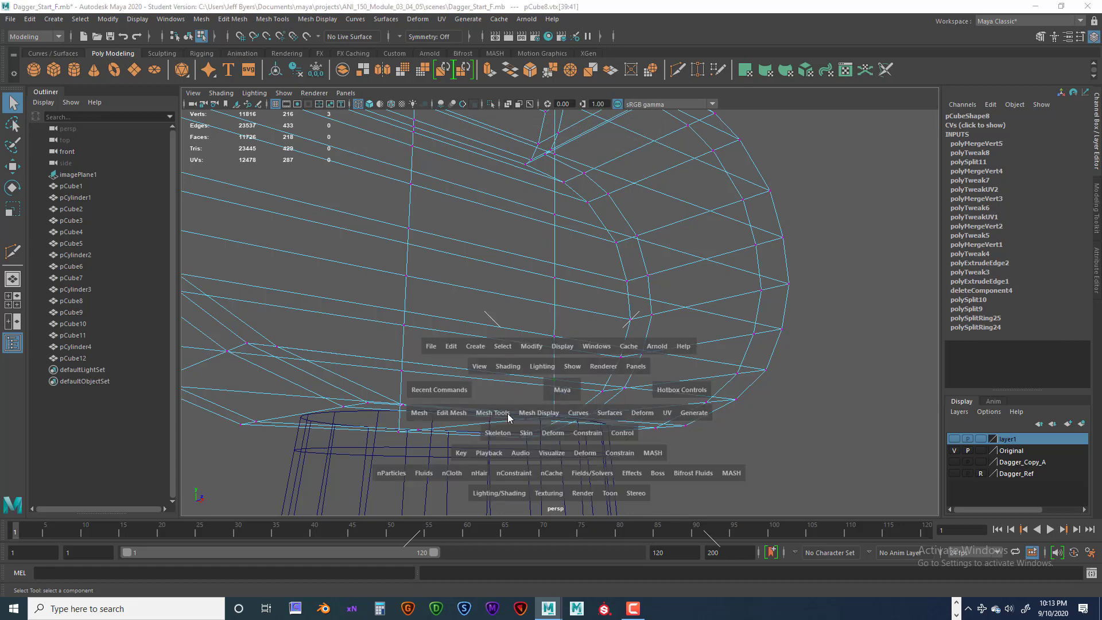
click(466, 415)
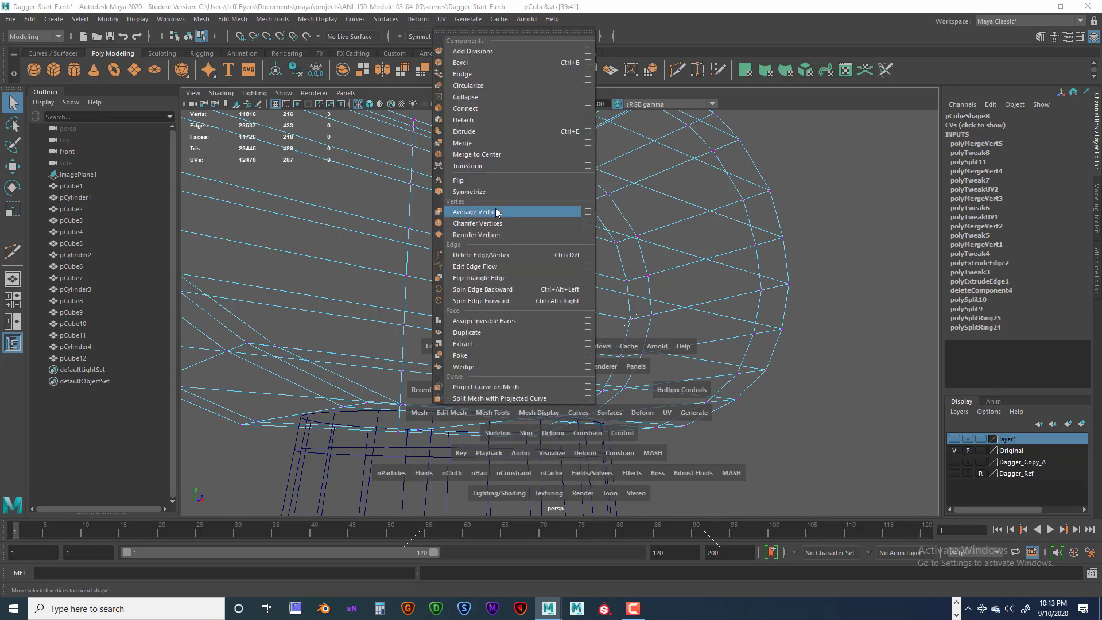
click(476, 154)
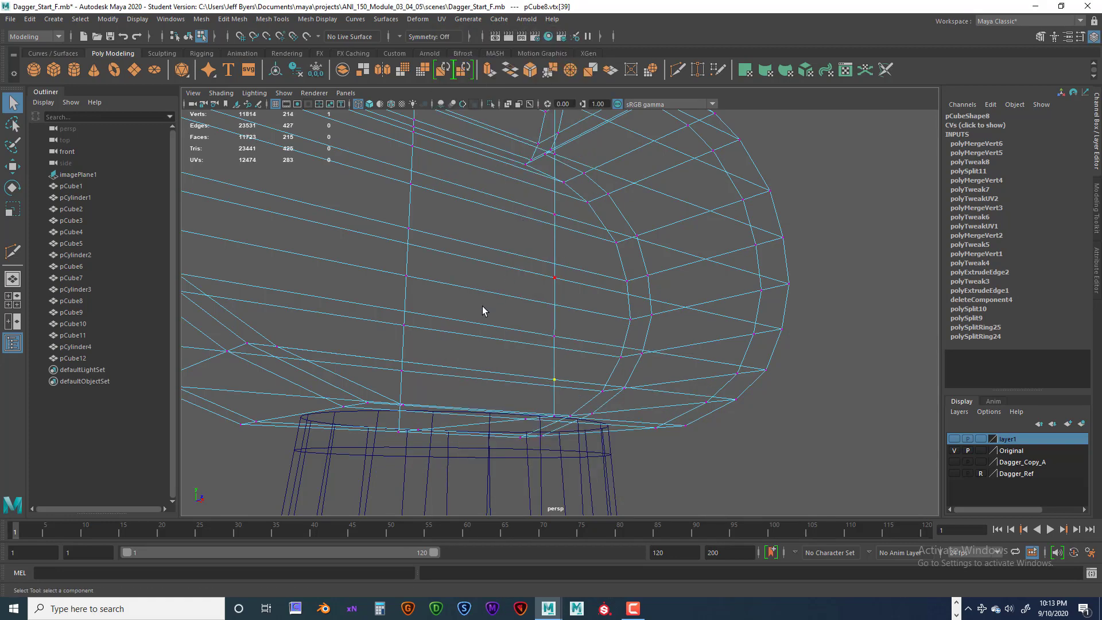
Step: Check individual vertices along the lower lobe's rim and support lines in wireframe for leftover overlaps
alt+drag(452, 374, 470, 351)
click(470, 354)
alt+drag(443, 305, 433, 337)
click(421, 347)
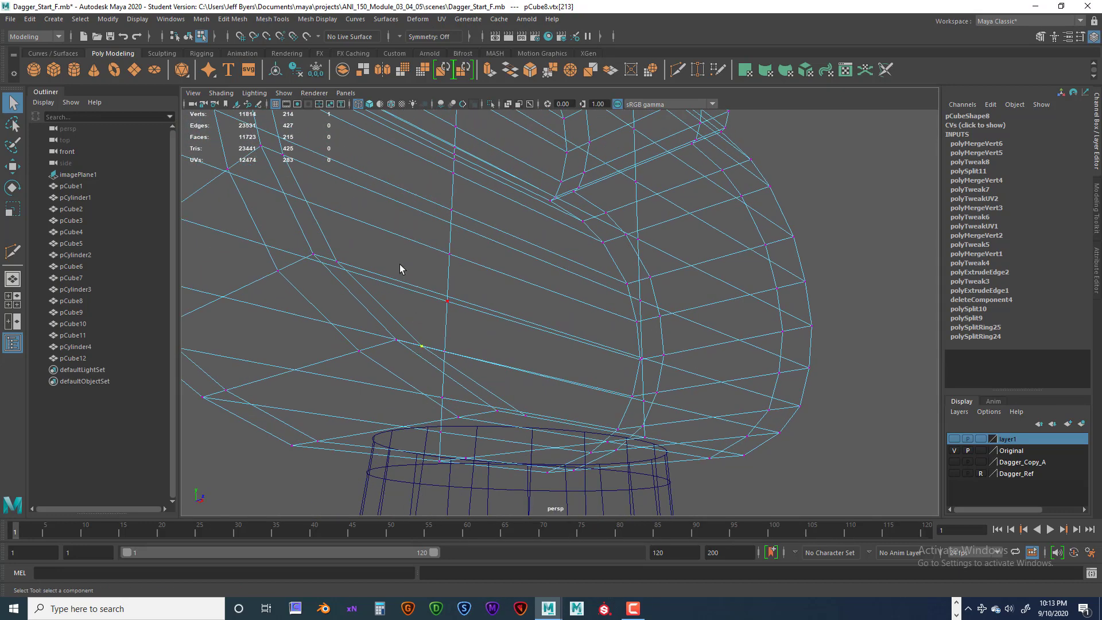
alt+drag(400, 269, 433, 370)
click(462, 429)
alt+drag(455, 411, 425, 352)
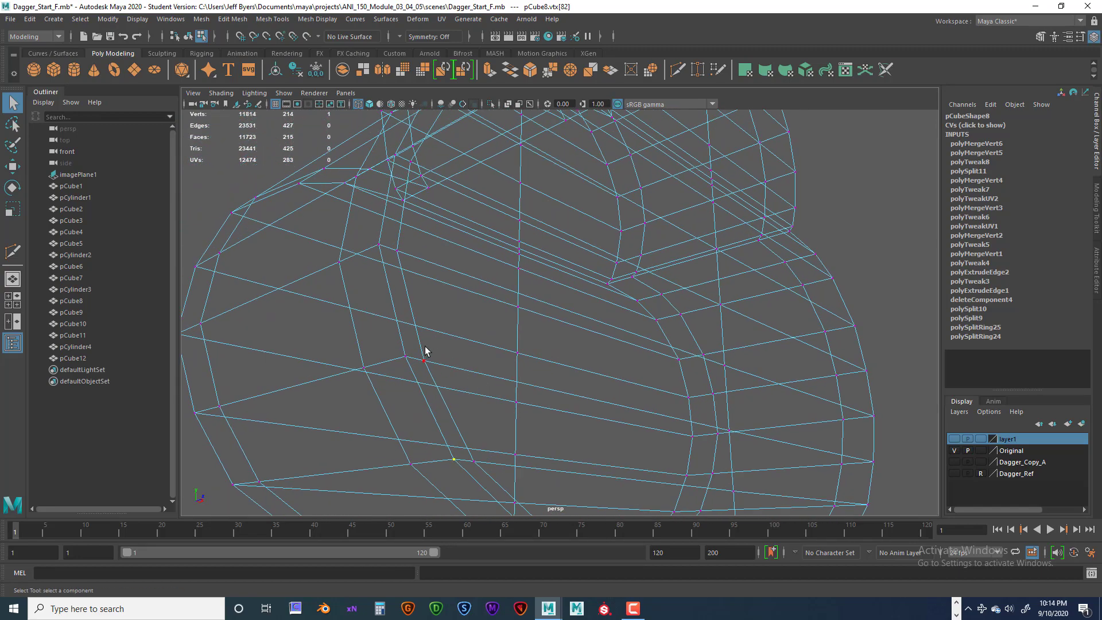
Step: Preview the pommel smoothed in shaded display
scroll(484, 361, down, 5)
right_drag(553, 335, 545, 364)
key(3)
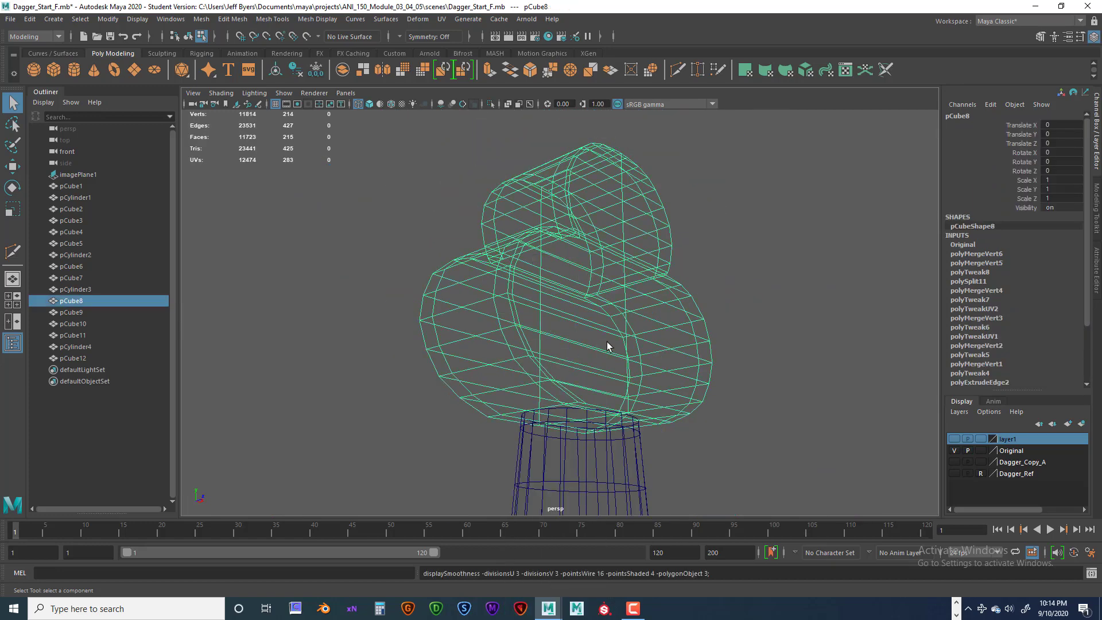
key(5)
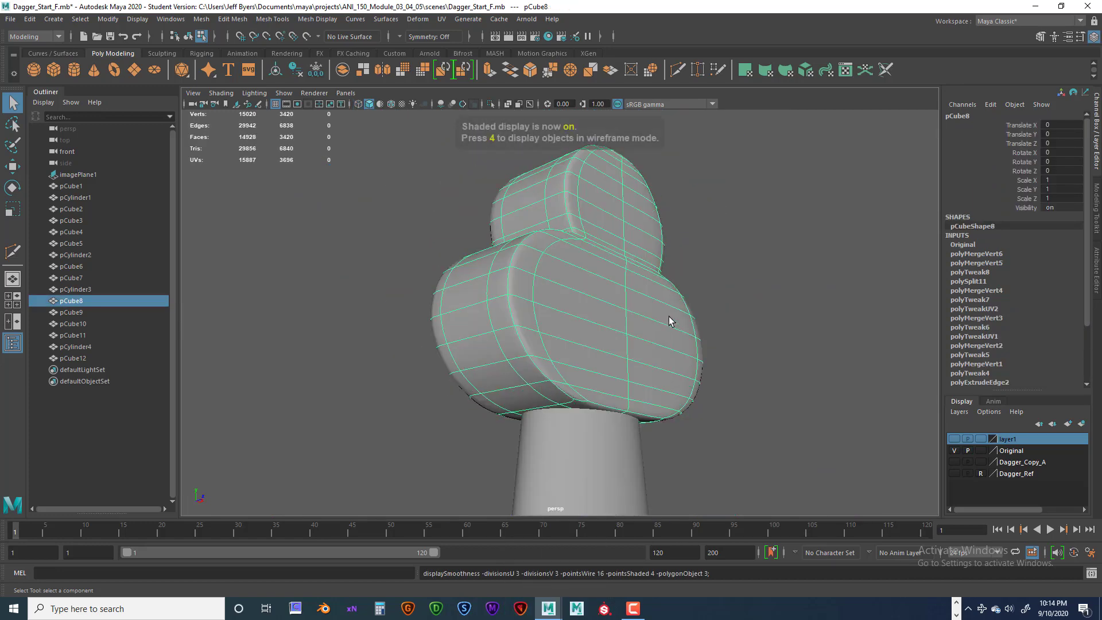
alt+drag(728, 325, 655, 358)
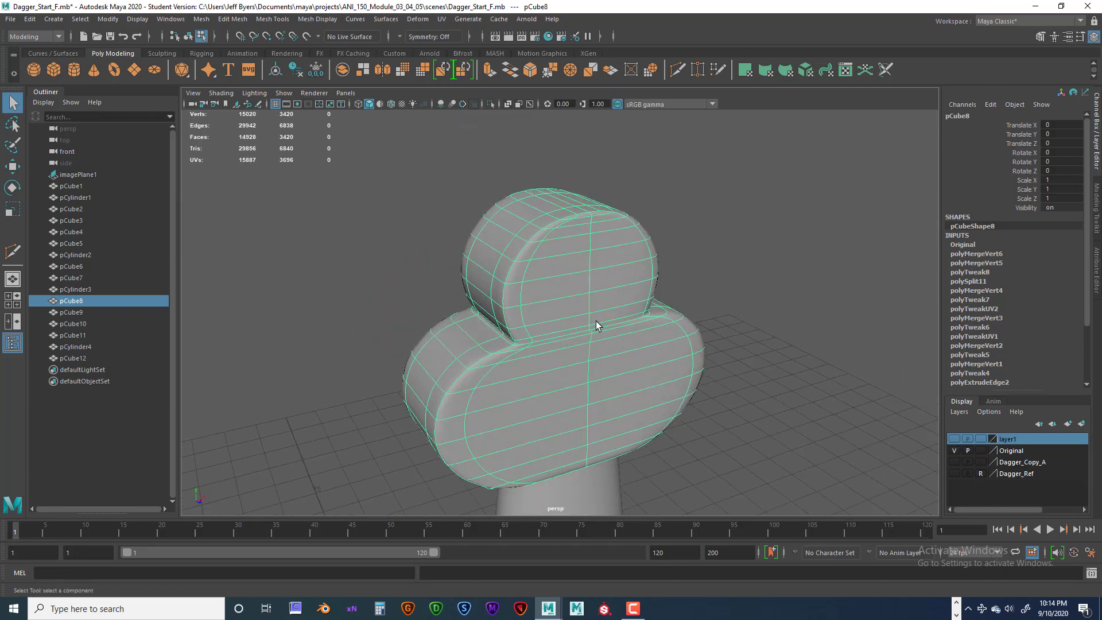
click(683, 294)
Step: Inspect the smoothed pommel's edges on both faces and return it to unsmoothed display
alt+drag(602, 316, 621, 298)
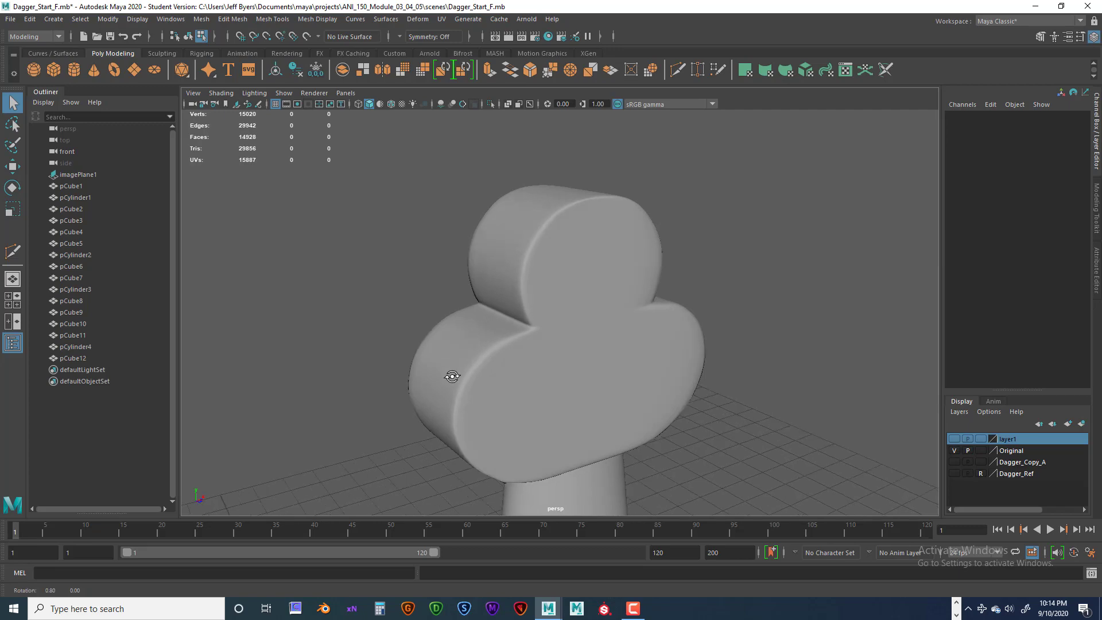
alt+drag(450, 373, 474, 377)
alt+drag(543, 365, 604, 344)
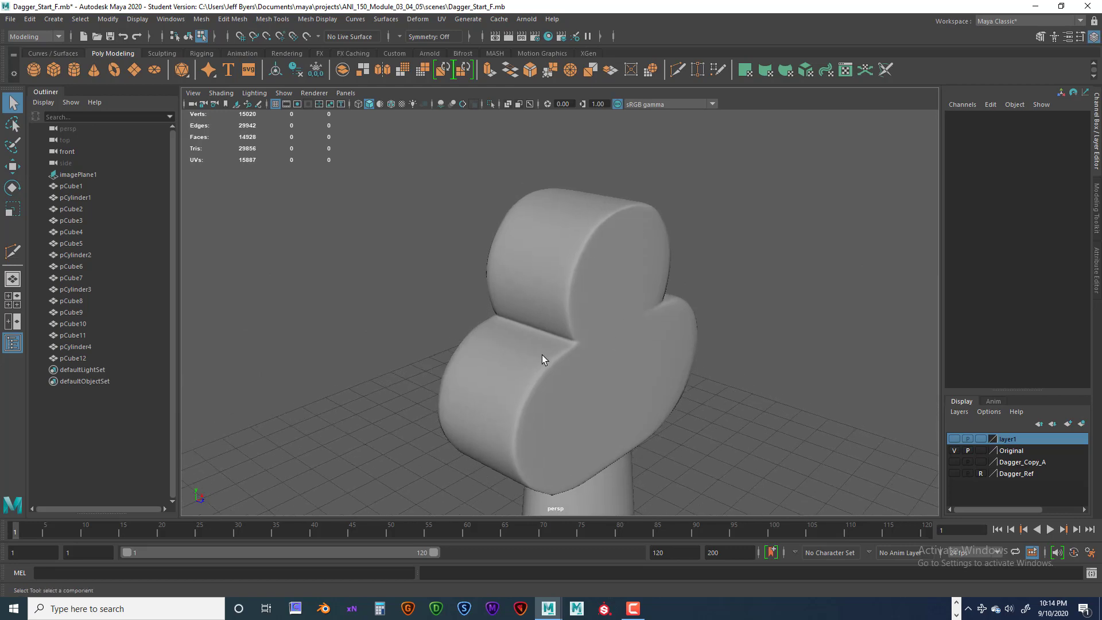
alt+drag(579, 424, 574, 396)
alt+drag(578, 283, 572, 236)
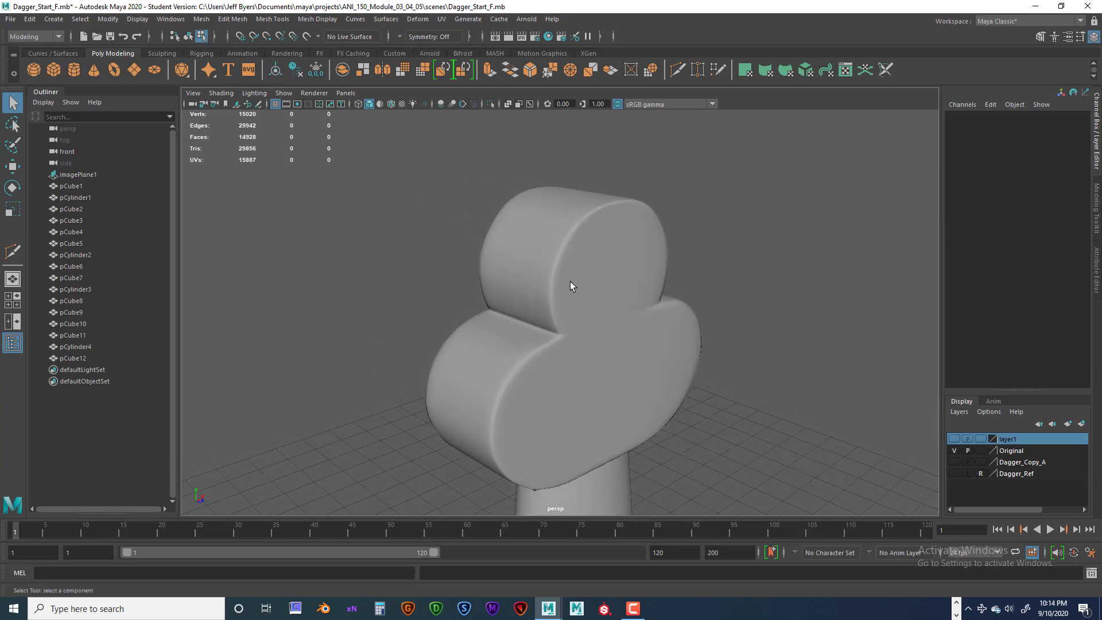
alt+drag(517, 395, 523, 233)
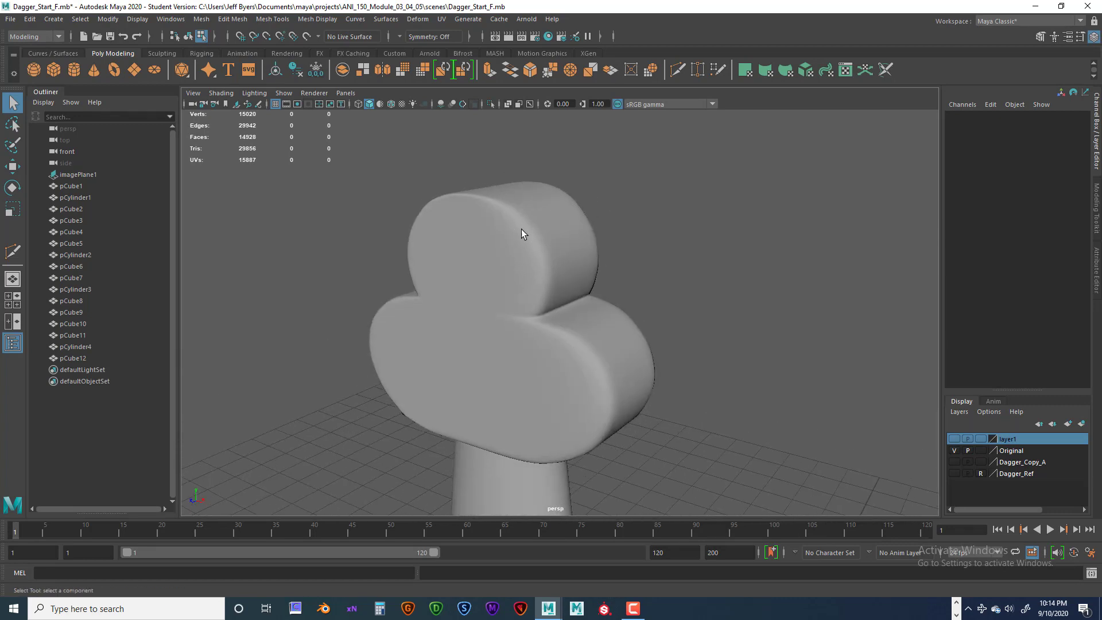
alt+drag(529, 358, 603, 348)
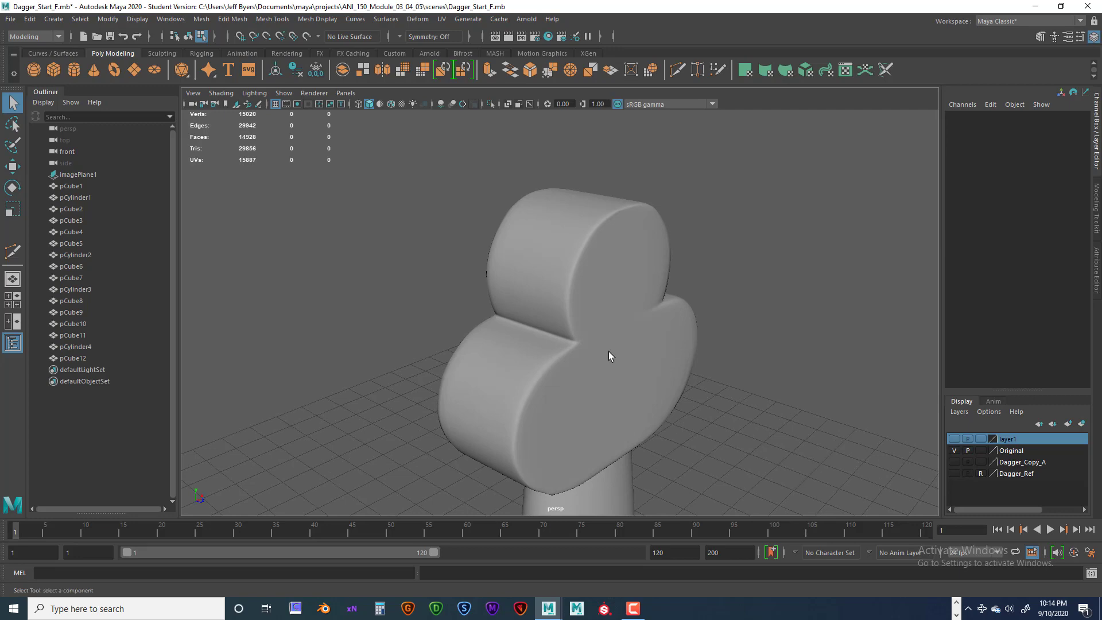
mouse_move(597, 333)
right_down()
mouse_move(589, 363)
mouse_move(598, 349)
right_up()
mouse_move(642, 341)
alt+mouse_down()
mouse_move(597, 322)
mouse_move(492, 312)
mouse_move(627, 332)
alt+mouse_up()
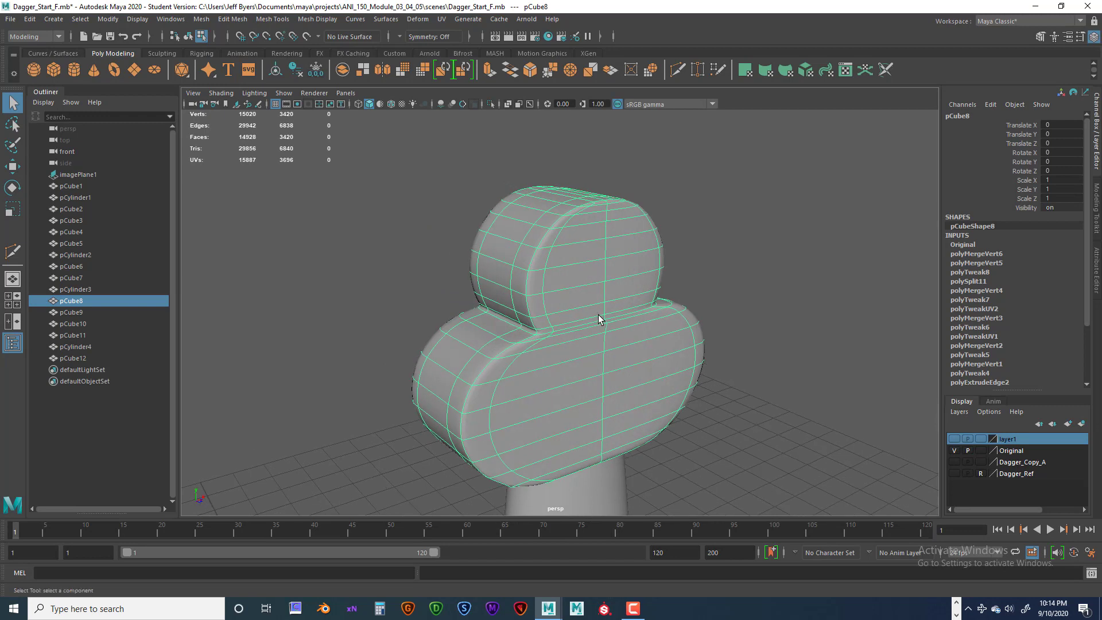
key(1)
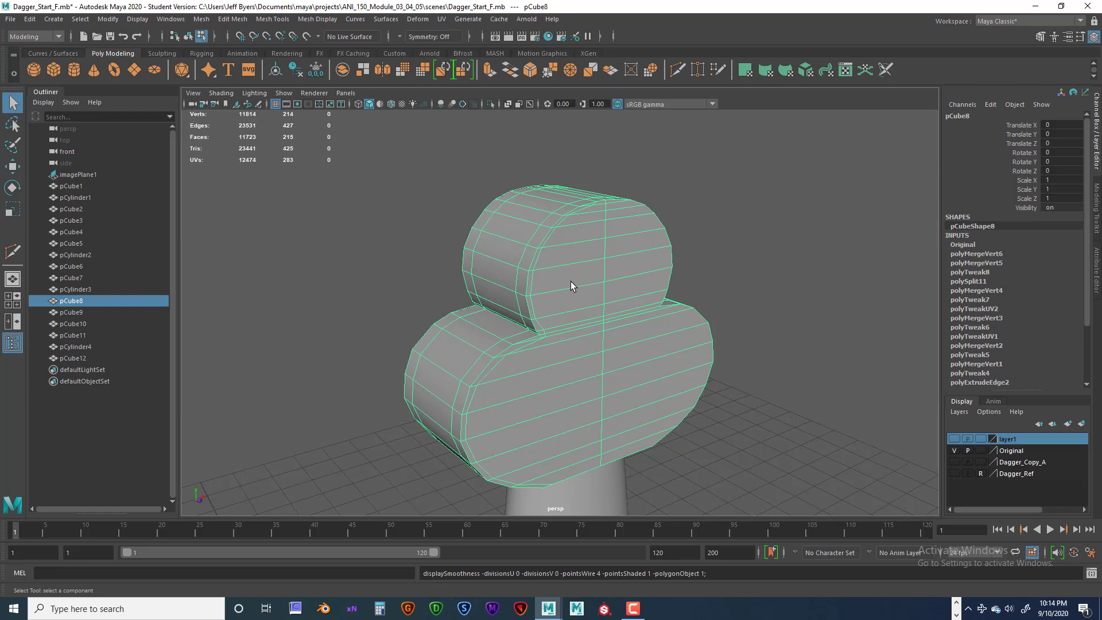
alt+drag(594, 276, 694, 282)
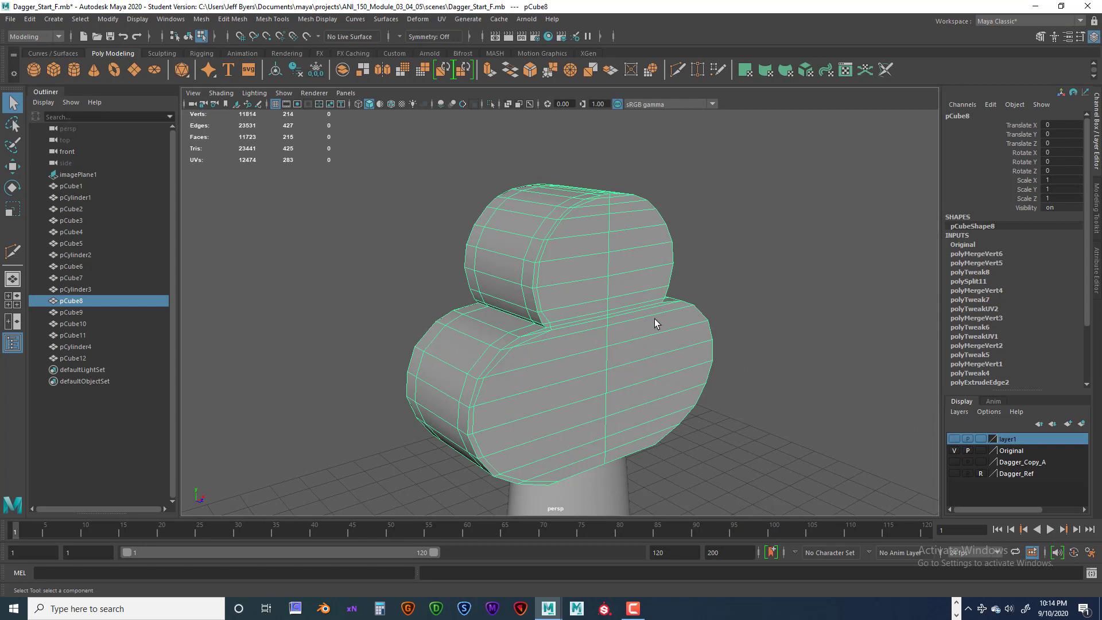
Step: Undo the pommel's vertex merges, cuts, edge extrusions and deletions back to its two inserted edge loops
key(F9)
right_drag(608, 299, 602, 365)
key(ctrl+z)
key(ctrl+z)
key(ctrl+z)
key(ctrl+z)
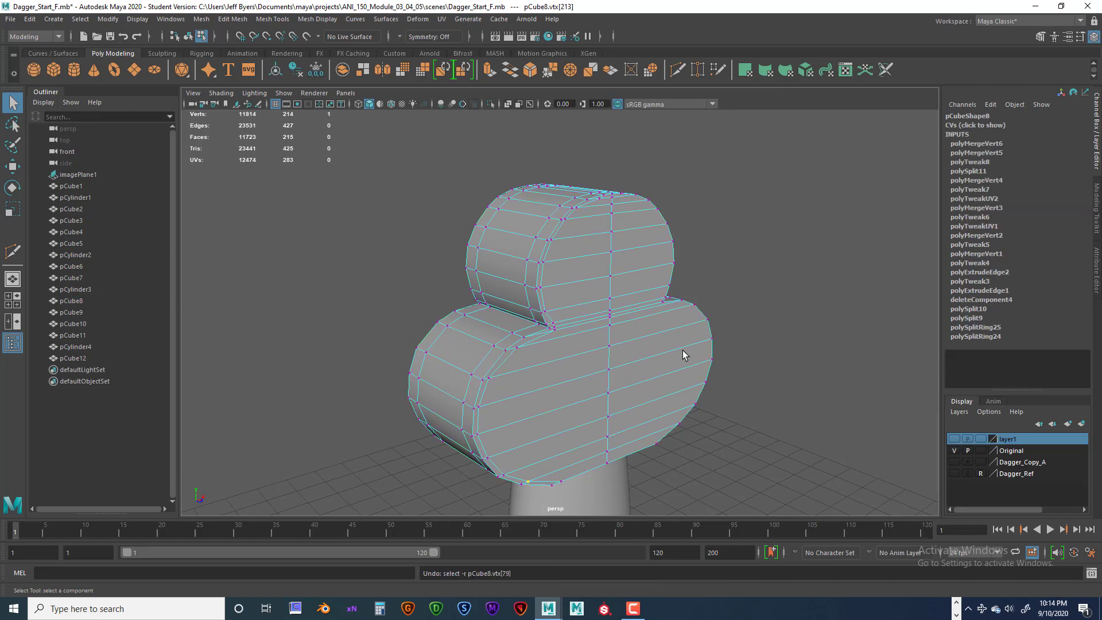
key(ctrl+z)
key(ctrl+z)
key(ctrl+z)
key(ctrl+z)
key(ctrl+z)
key(ctrl+z)
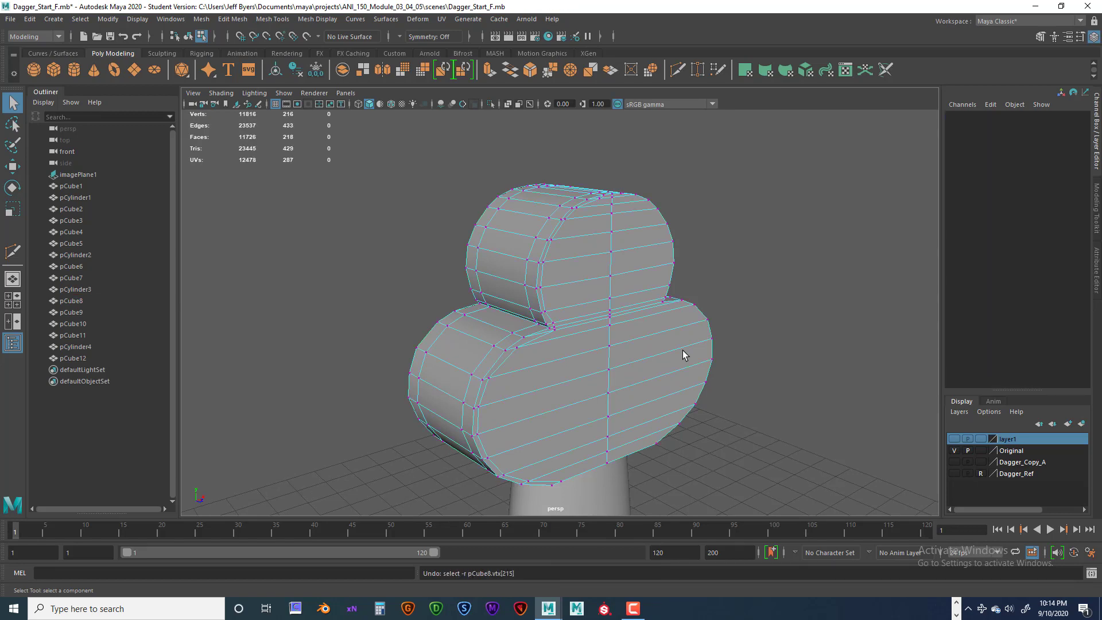
key(ctrl+z)
key(ctrl+z)
key(ctrl+z)
key(ctrl+z)
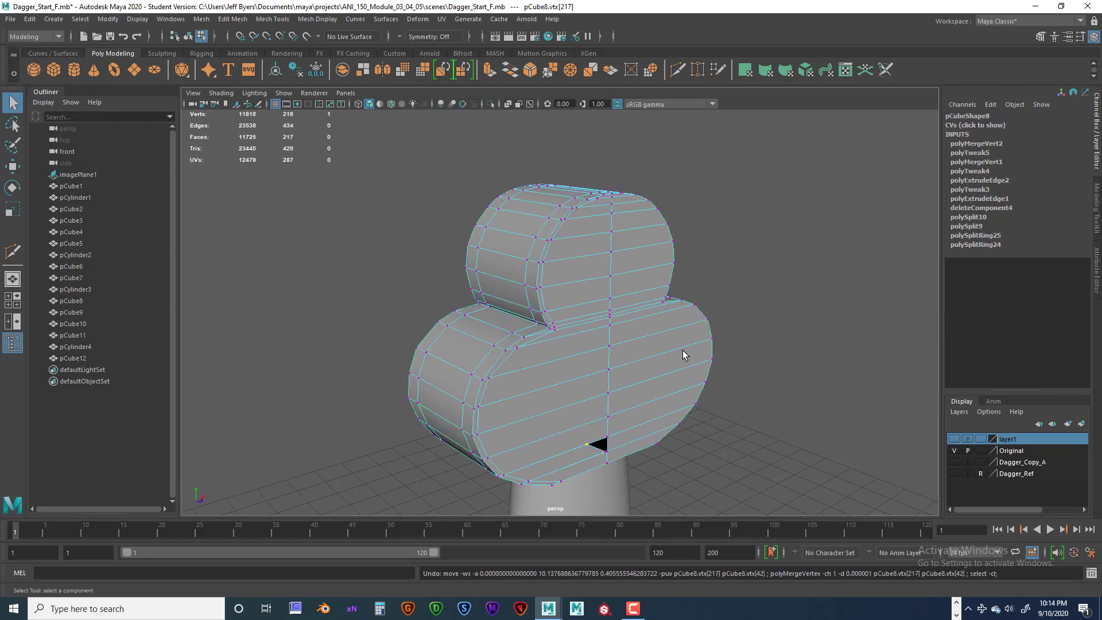
key(ctrl+z)
key(ctrl+z)
key(ctrl+z)
key(ctrl+z)
key(ctrl+z)
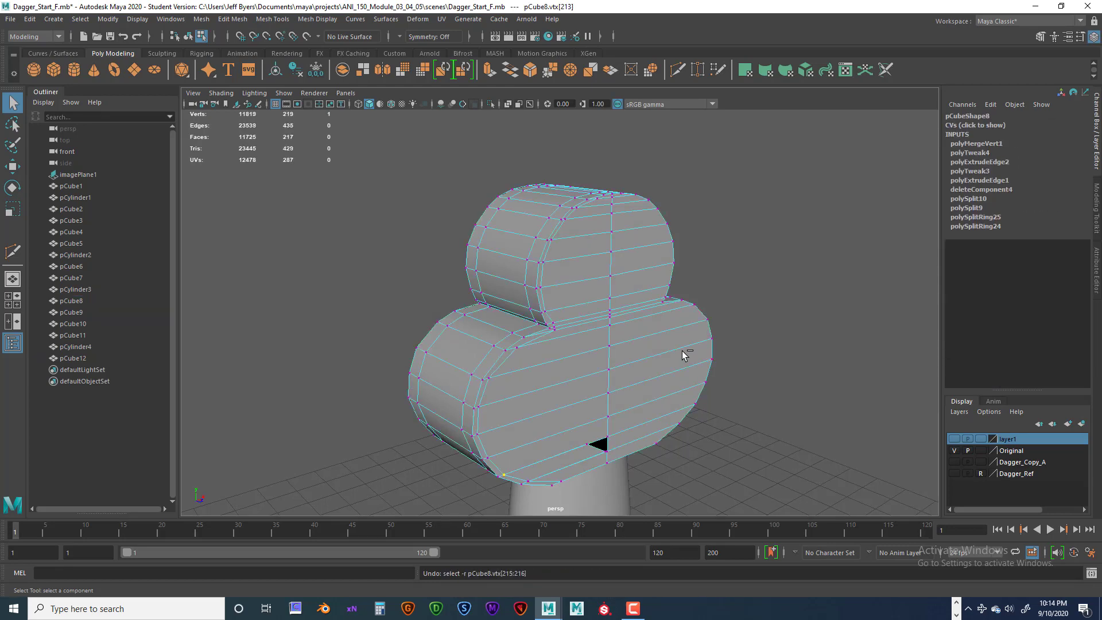
key(ctrl+z)
key(ctrl+z)
key(ctrl+z)
key(ctrl+z)
key(ctrl+z)
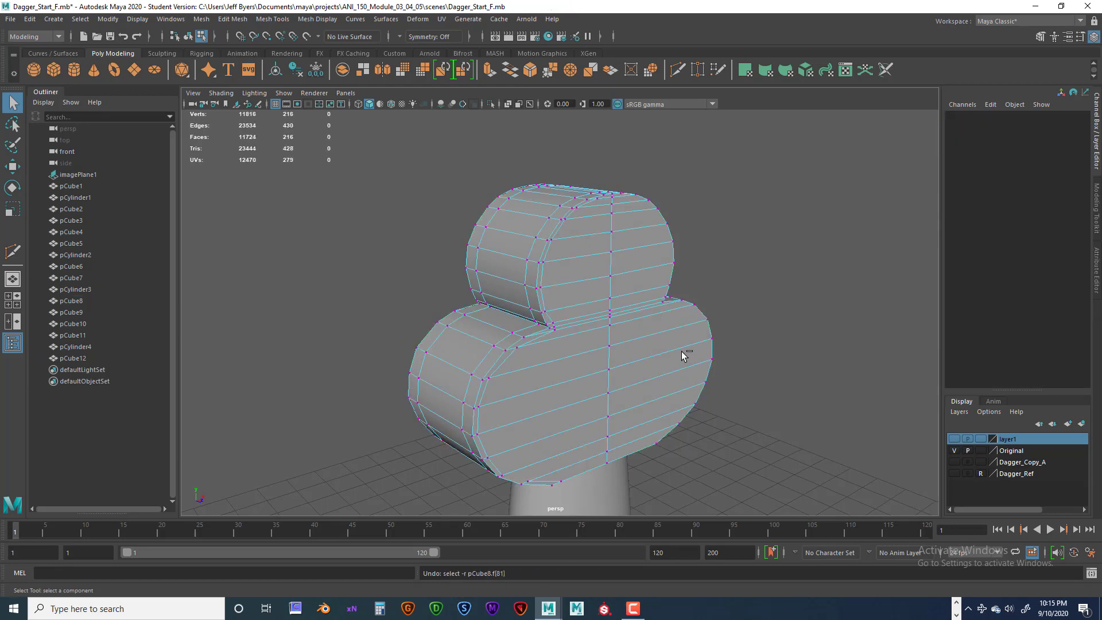
key(ctrl+z)
key(ctrl+z)
key(ctrl+z)
key(ctrl+z)
key(ctrl+z)
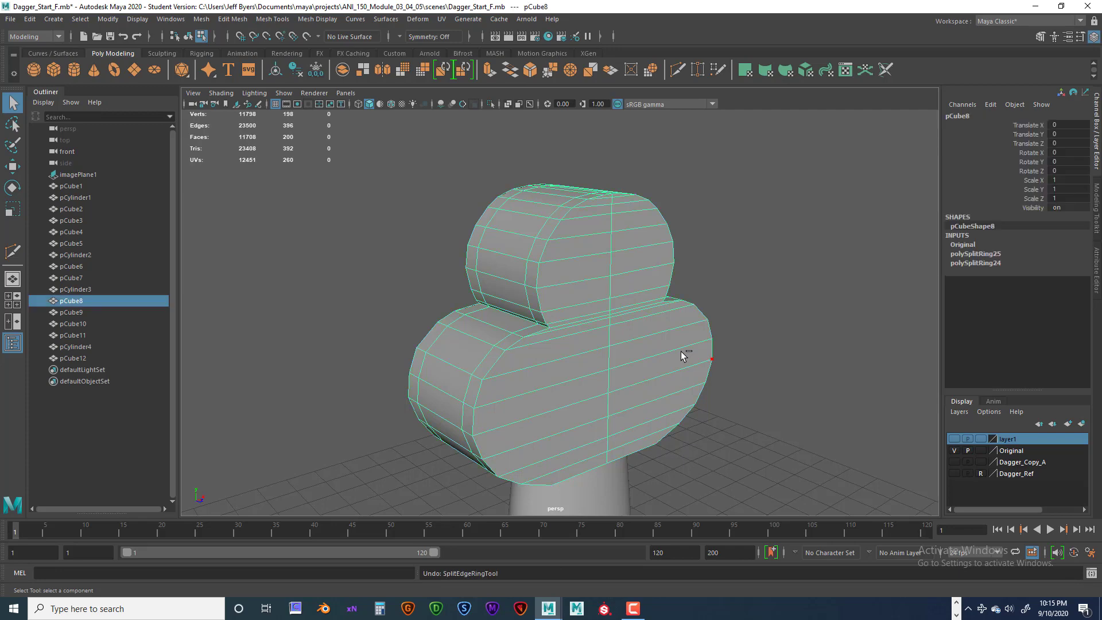
Step: Preview the pommel smoothed with only its two edge loops and inspect its front rim from the side and below
alt+drag(680, 352, 566, 377)
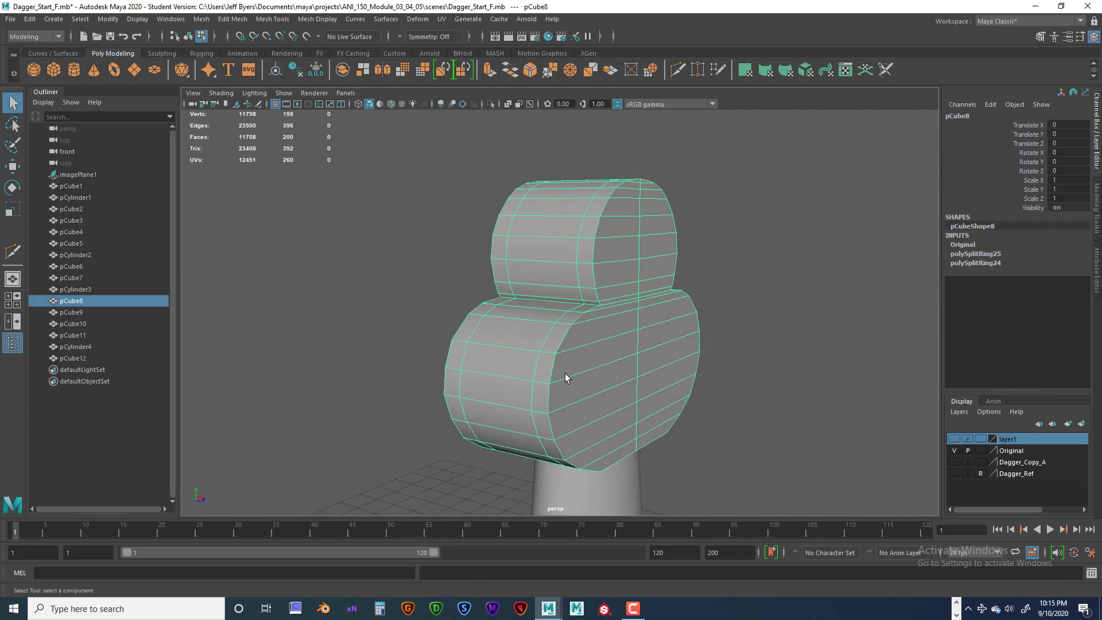
right_drag(517, 342, 603, 380)
key(3)
click(750, 343)
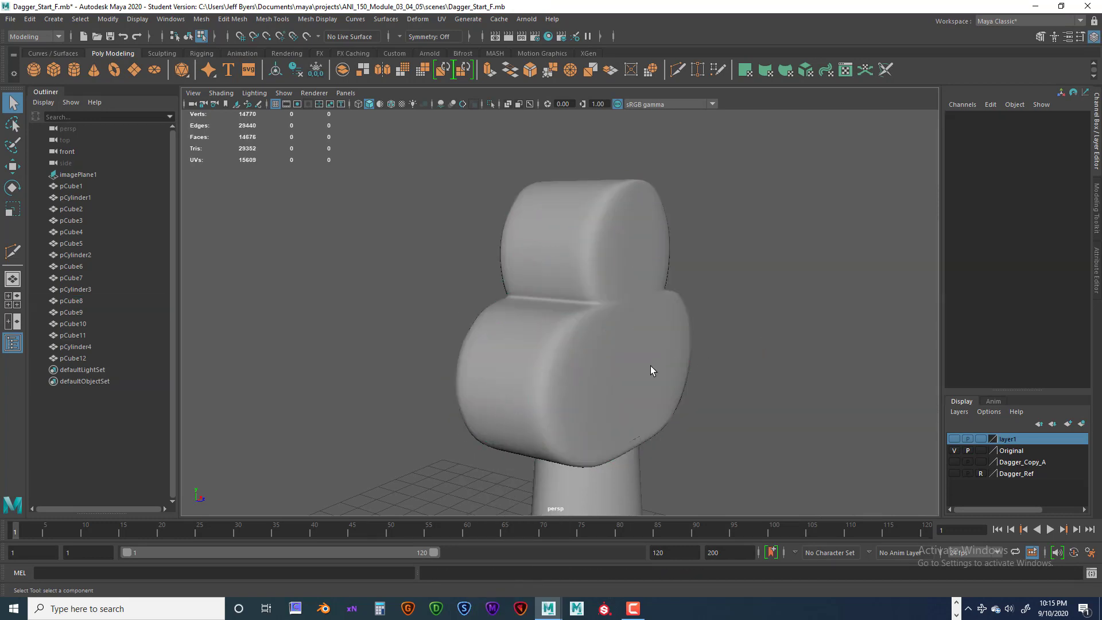
alt+drag(649, 370, 735, 371)
alt+drag(443, 388, 497, 334)
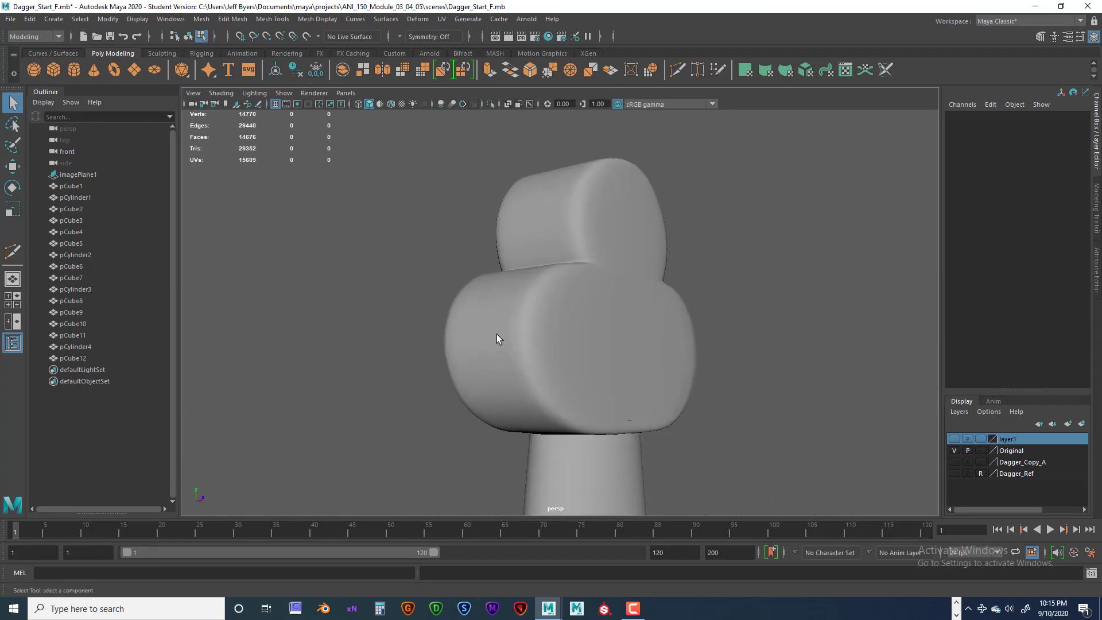
alt+drag(605, 347, 591, 357)
Step: Examine the whole dagger from a distance with the smoothed pommel in place
scroll(592, 359, down, 8)
alt+middle_drag(625, 410, 622, 263)
alt+drag(622, 262, 676, 343)
alt+right_drag(676, 344, 551, 293)
alt+drag(551, 293, 565, 312)
alt+middle_drag(565, 313, 574, 347)
alt+right_drag(575, 346, 515, 320)
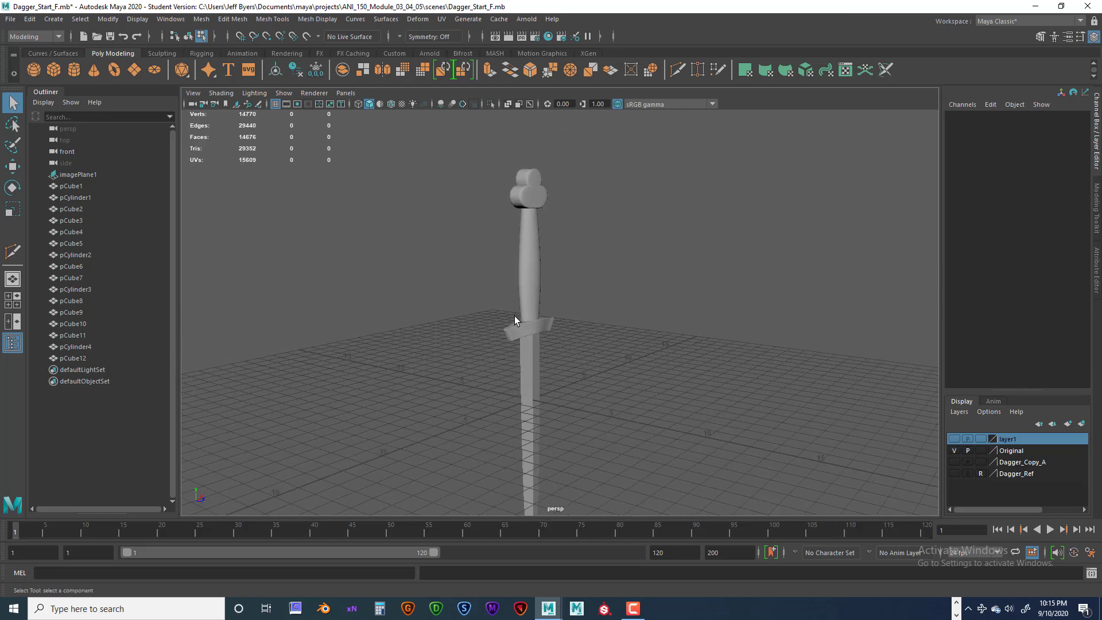
alt+middle_drag(542, 309, 529, 257)
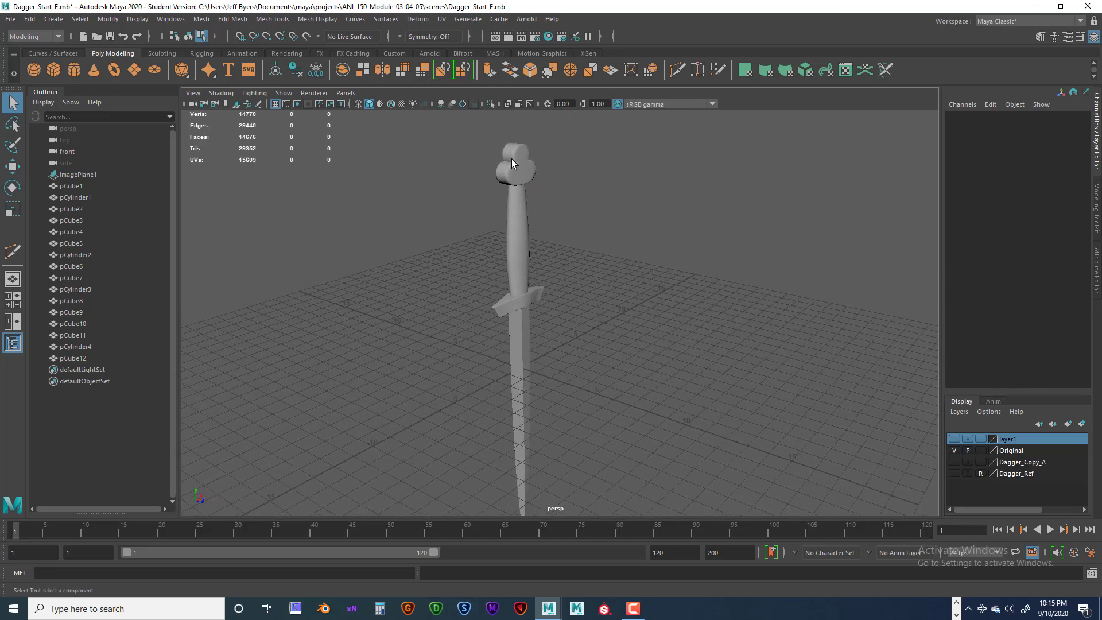
Step: Return all parts of the dagger to unsmoothed display and delete their construction history
drag(451, 129, 601, 467)
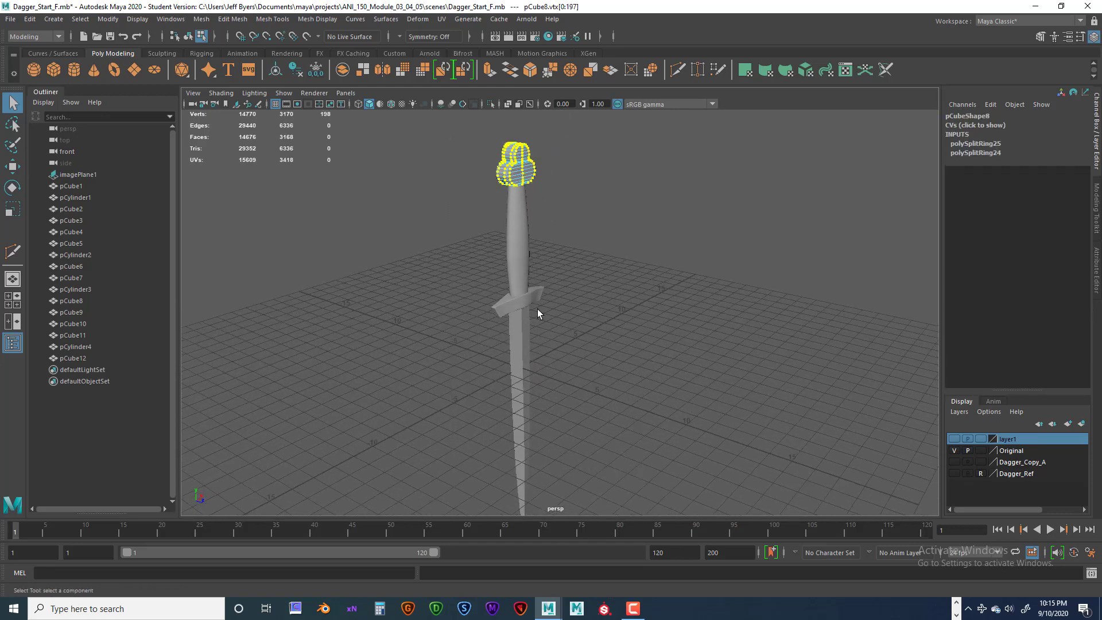
right_drag(502, 184, 539, 253)
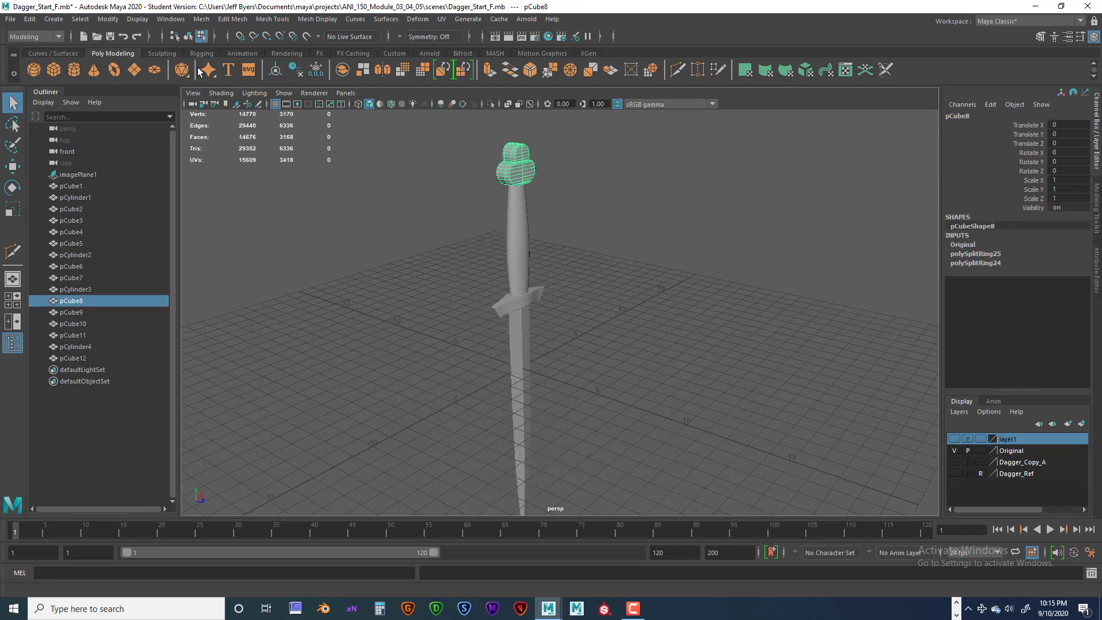
click(187, 36)
drag(630, 474, 631, 475)
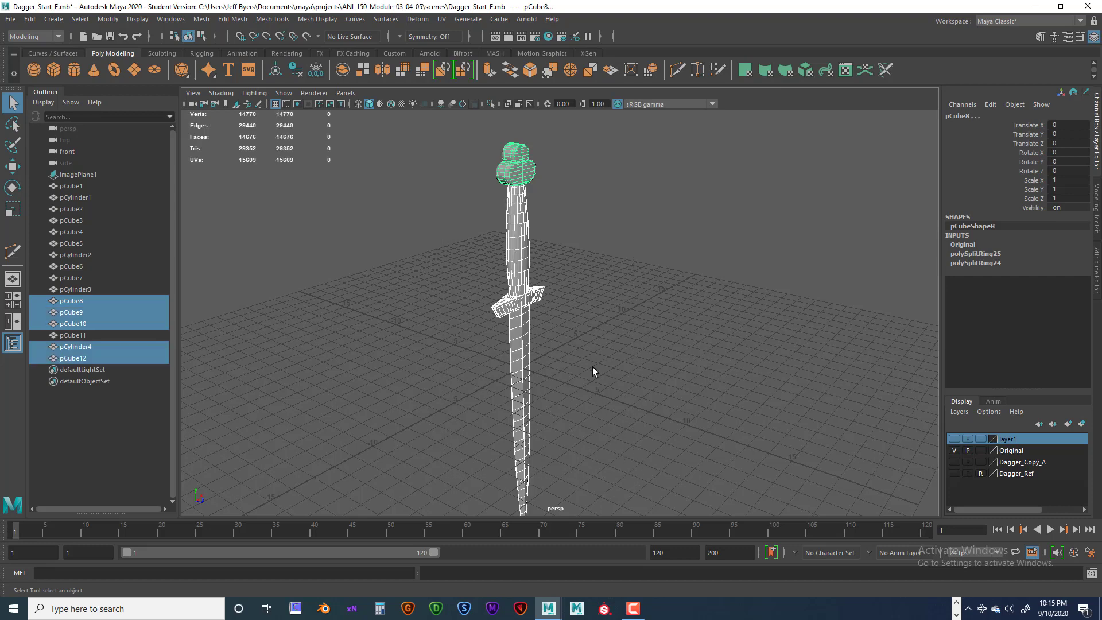
key(1)
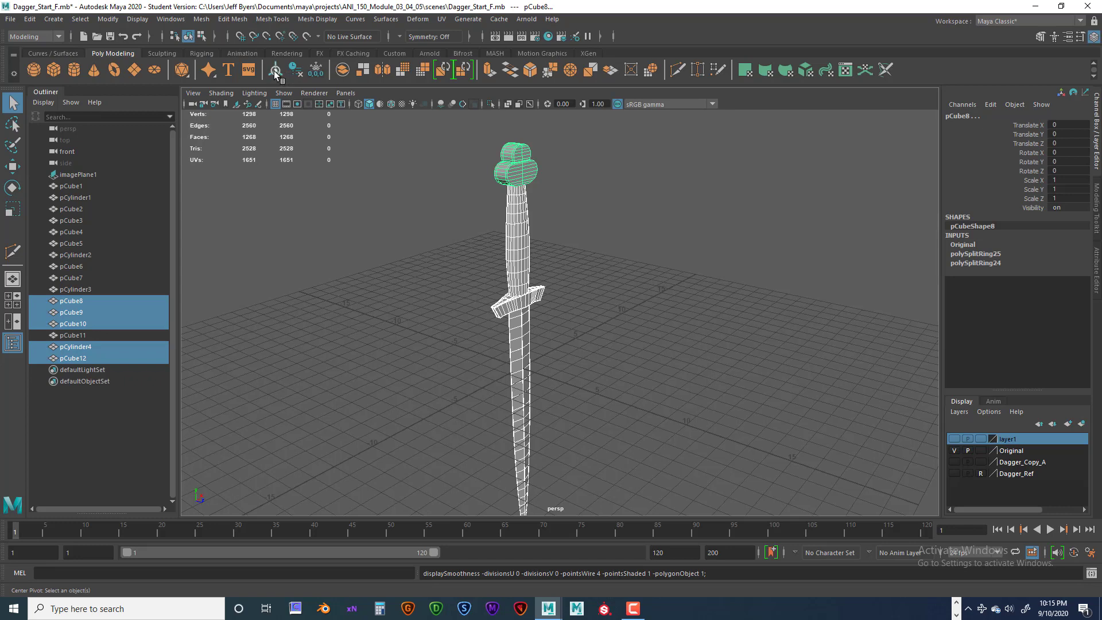
click(295, 70)
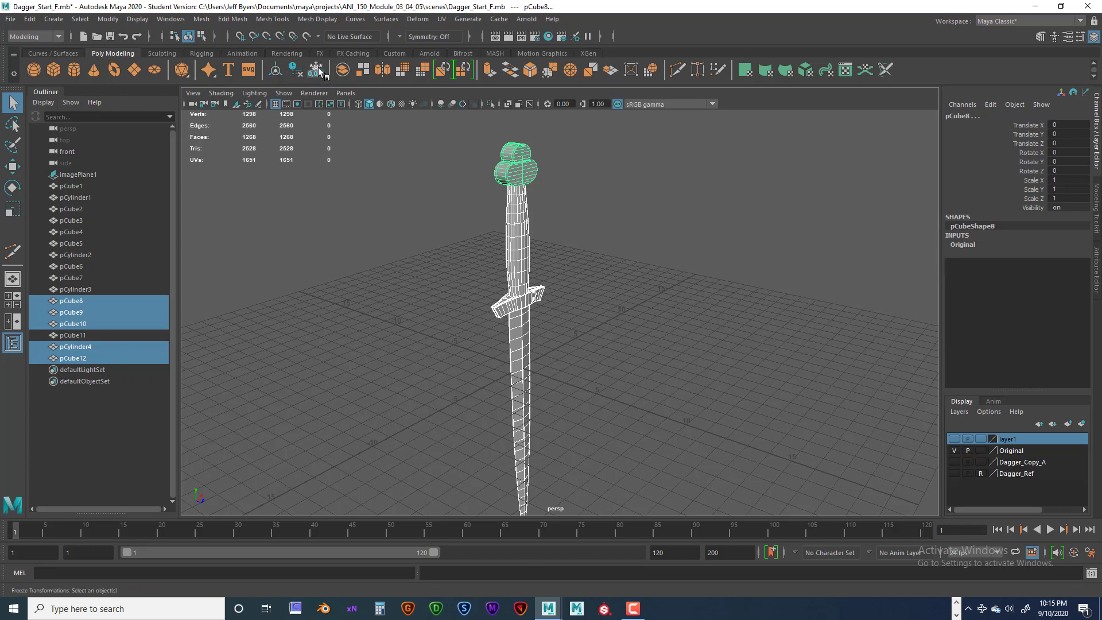
Step: Freeze the transformations of all dagger parts and duplicate the complete dagger in place
click(316, 68)
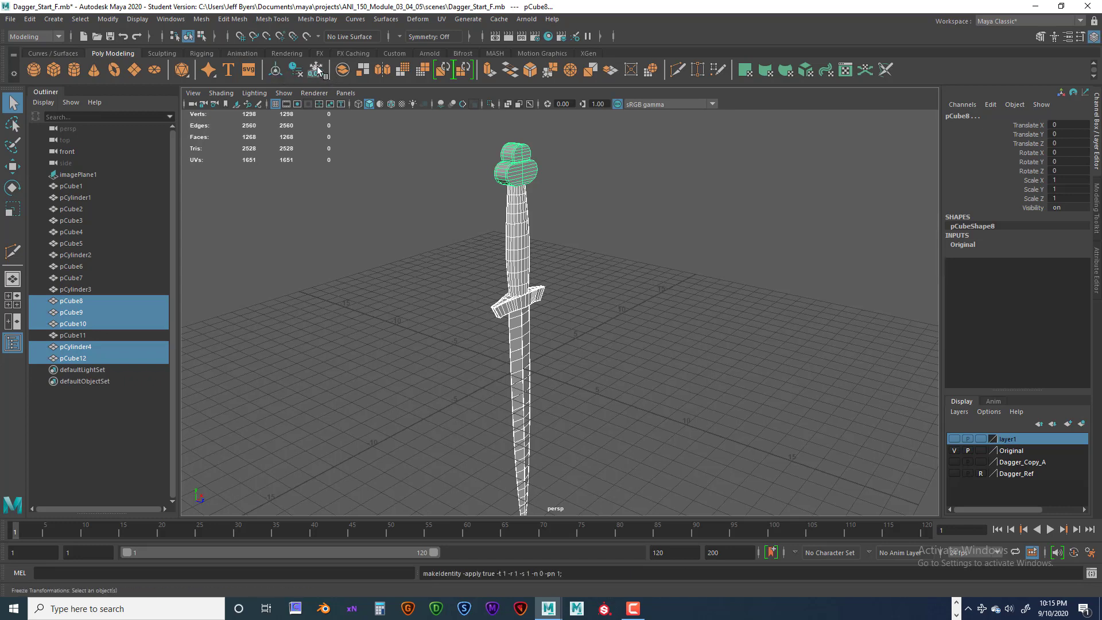
click(610, 221)
alt+drag(611, 220, 466, 193)
drag(423, 148, 602, 425)
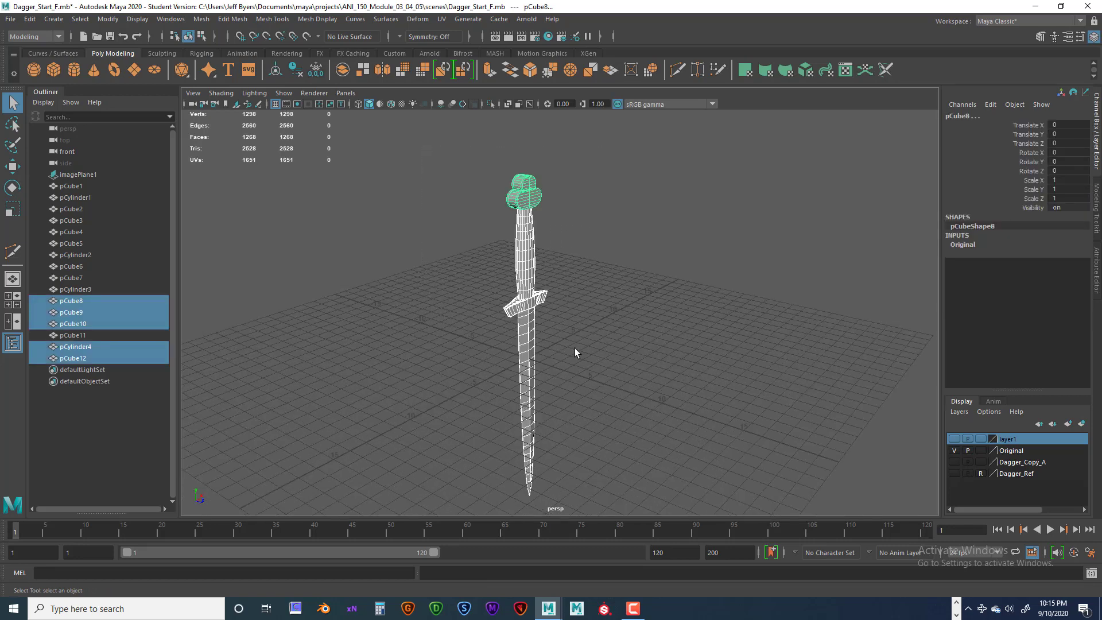
key(ctrl+d)
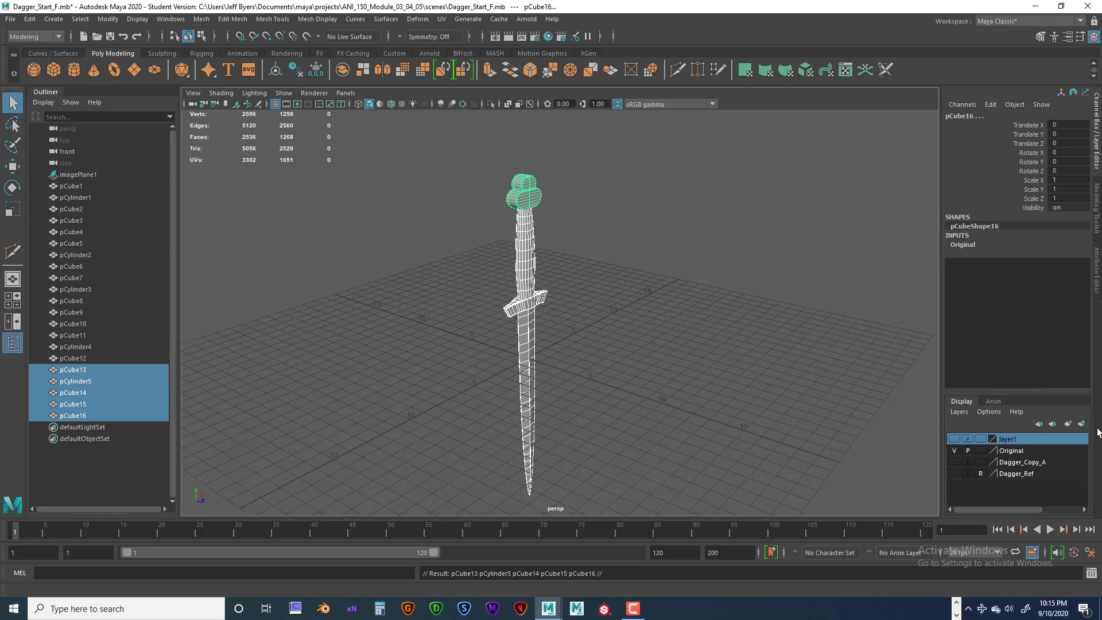
Step: Assign the duplicated parts to a new display layer named Edge_Loop and hide that layer
click(1066, 424)
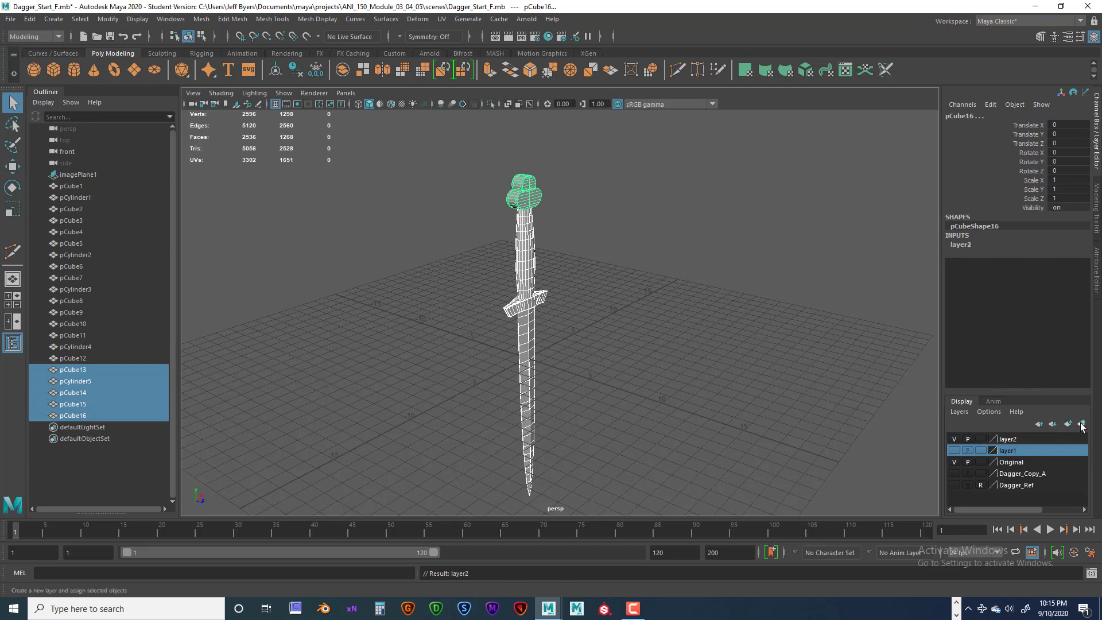
click(1011, 439)
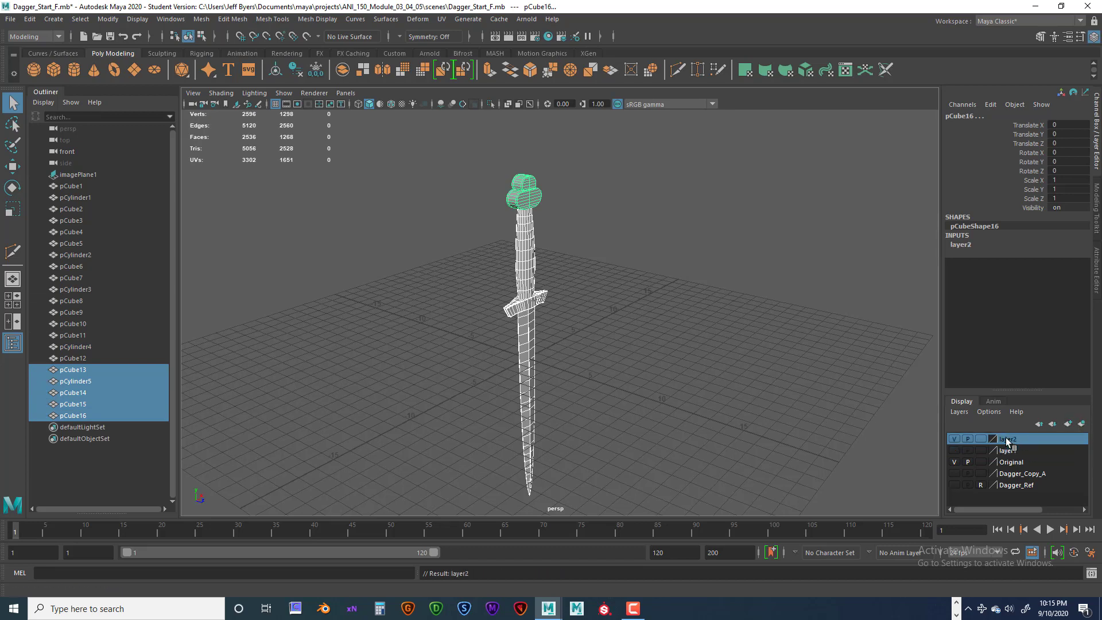
click(955, 439)
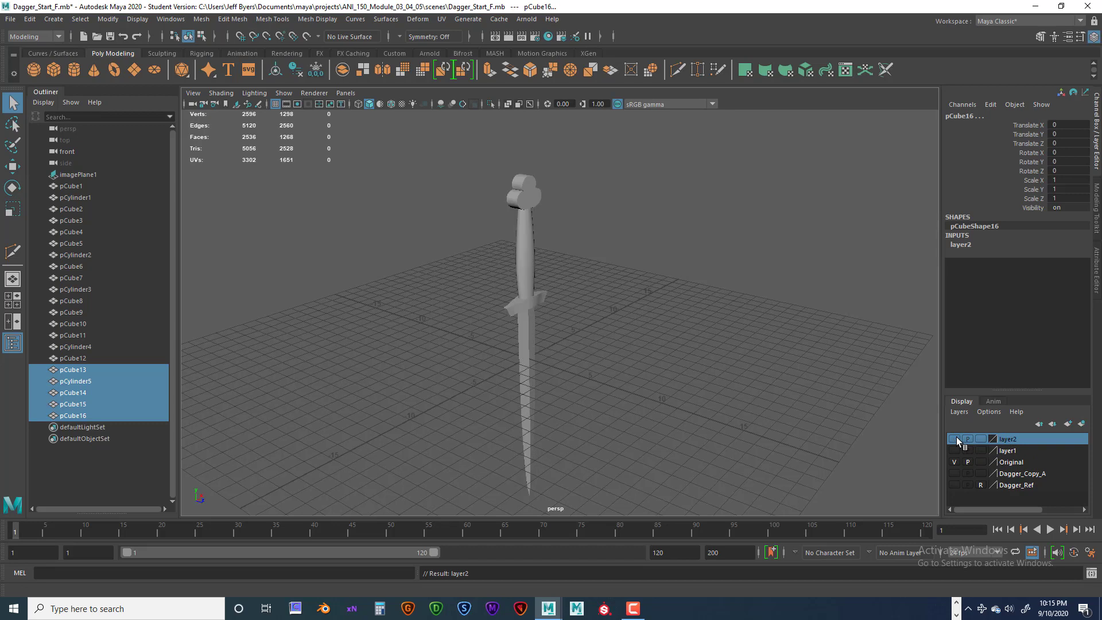
double_click(1008, 440)
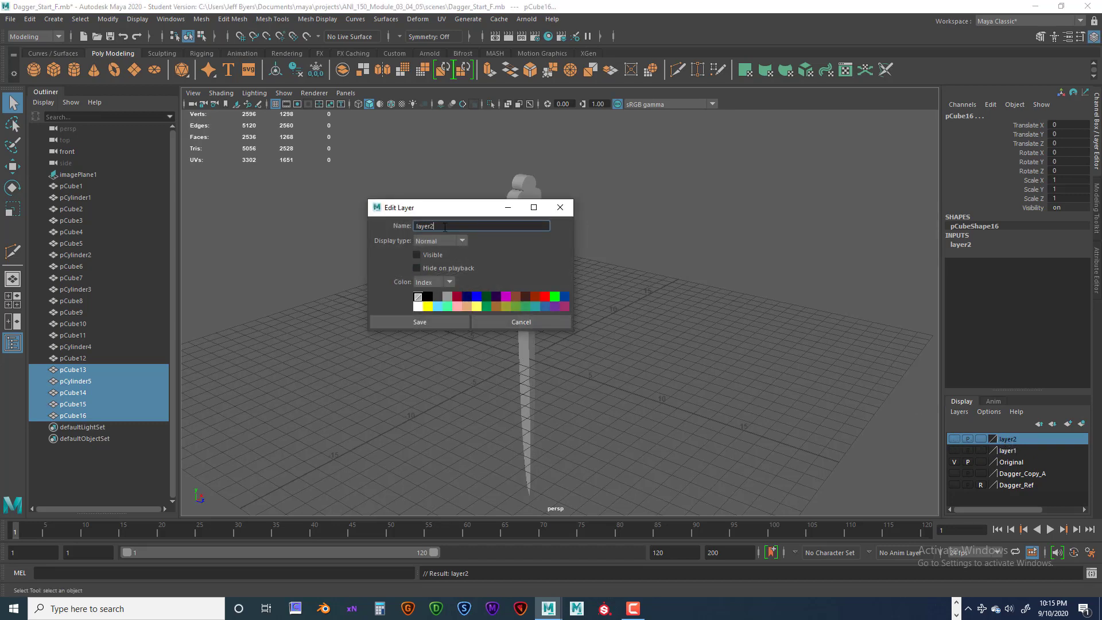
text(Edge_Loop)
key(Tab)
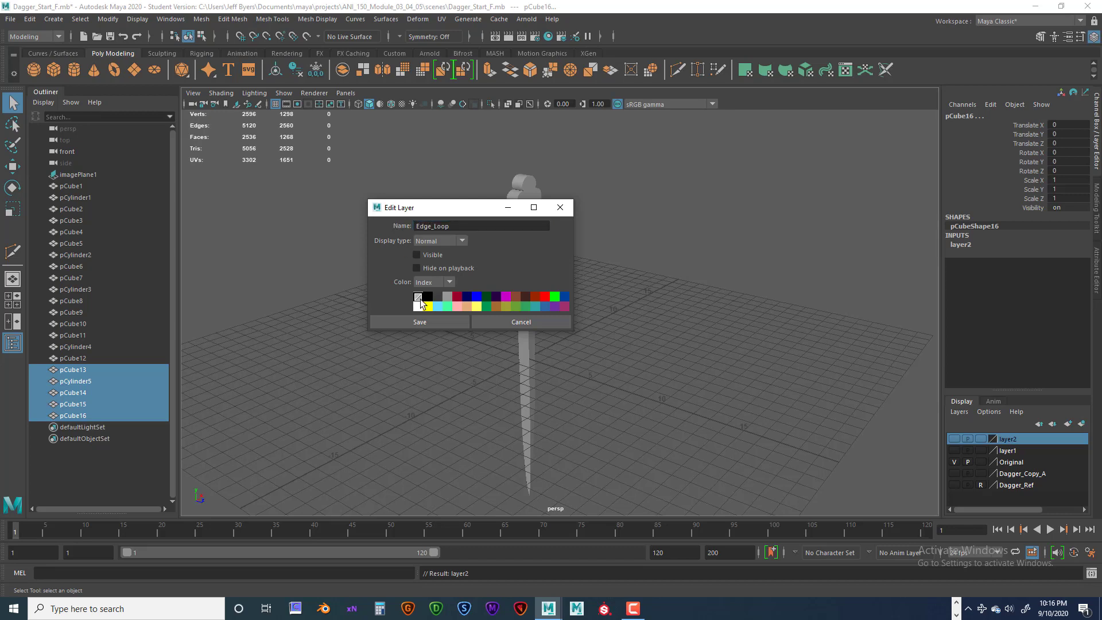
click(440, 322)
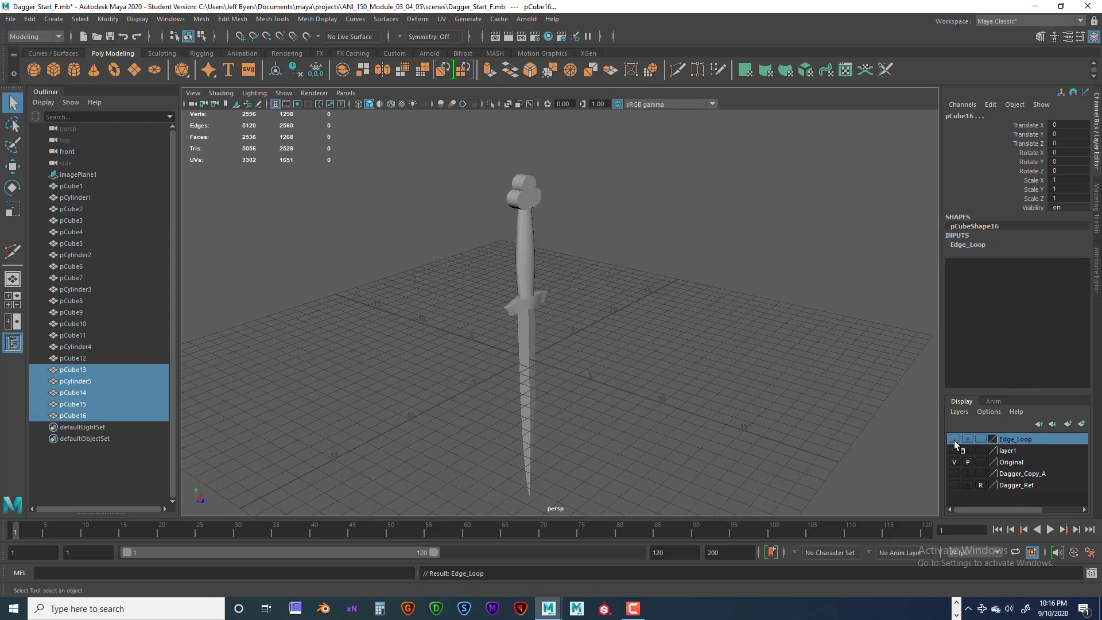
Step: Check for overlapping duplicates by pulling the pommel, grip and crossguard aside one at a time, undoing each move
drag(469, 158, 615, 442)
click(659, 260)
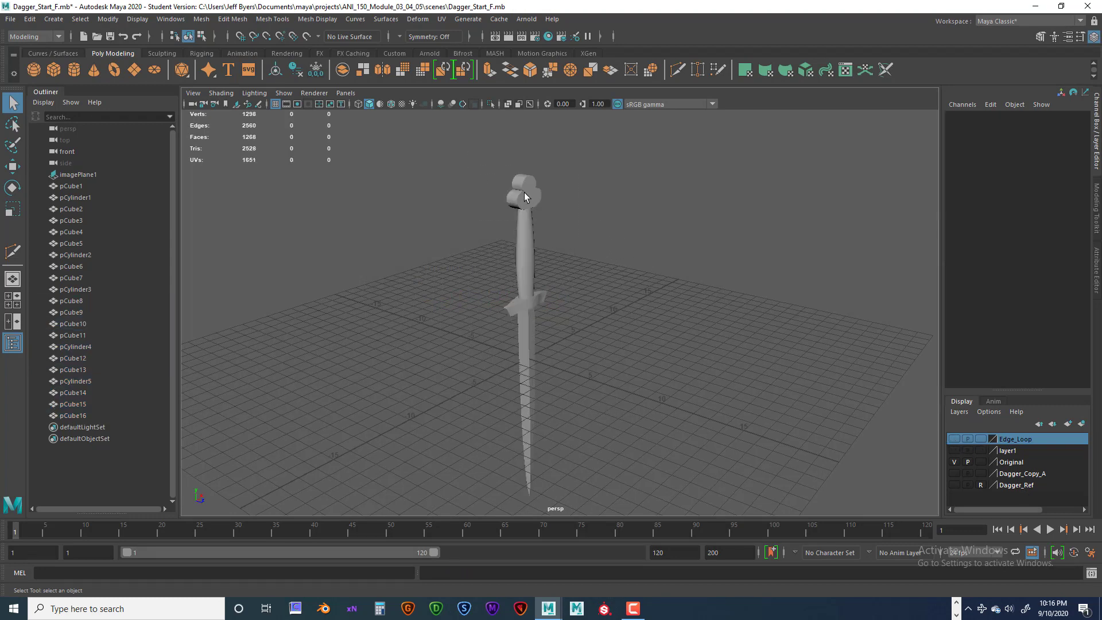
click(524, 191)
key(w)
drag(574, 215, 628, 207)
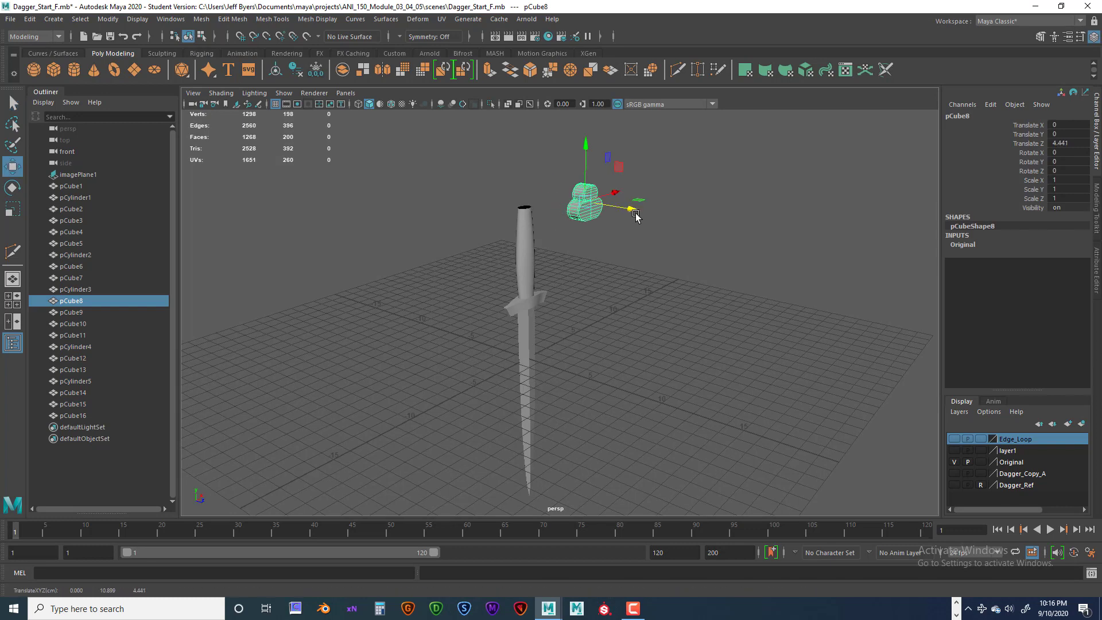
key(ctrl+a)
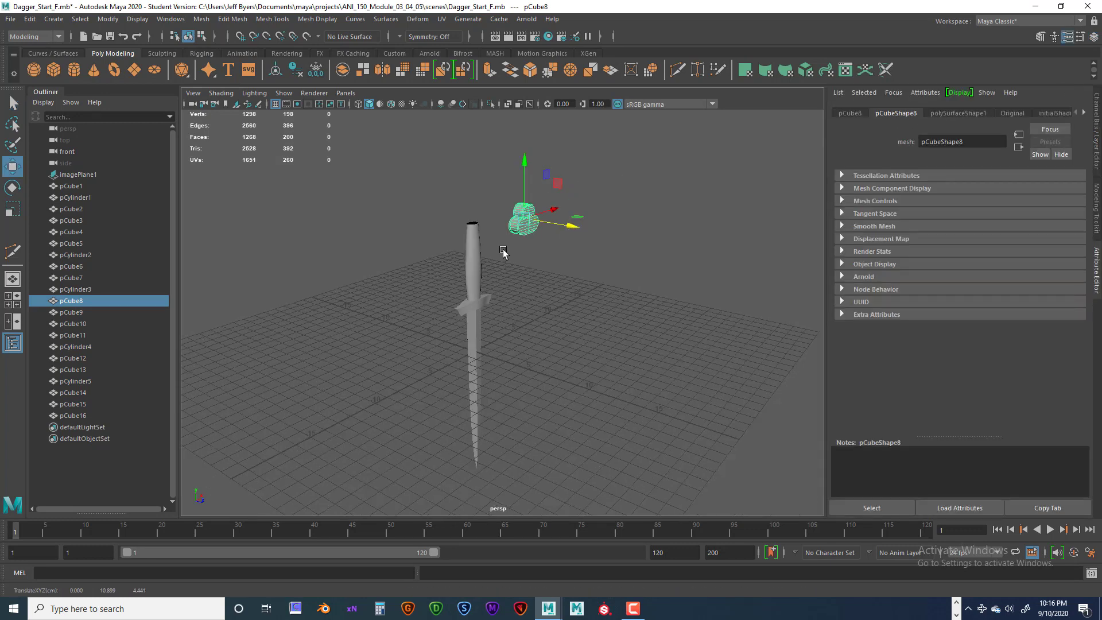
key(ctrl+z)
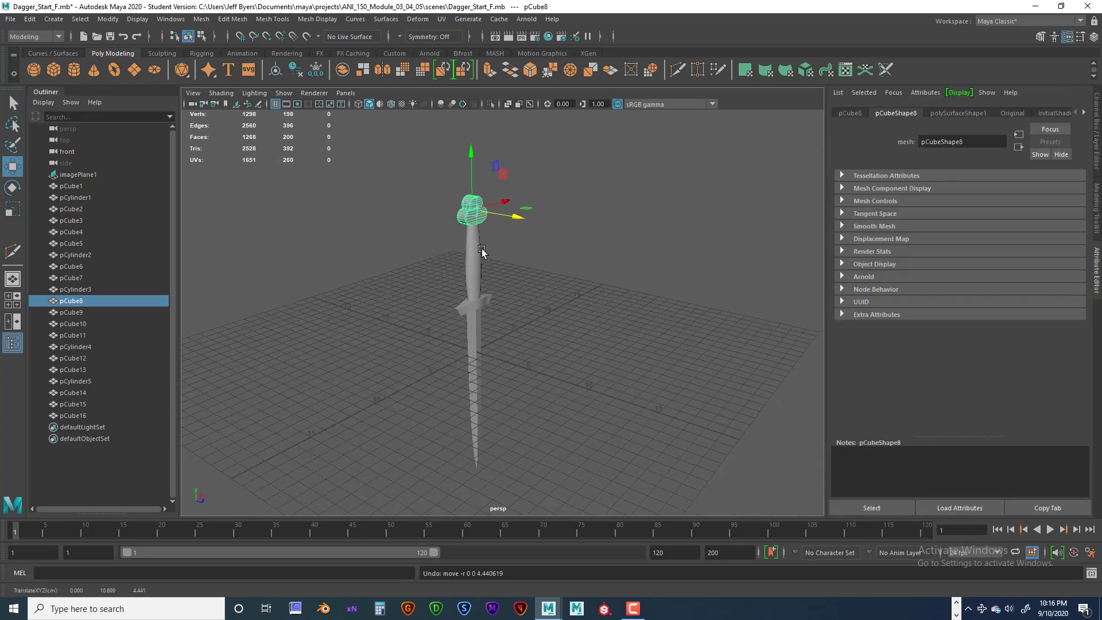
click(479, 253)
drag(520, 275, 557, 326)
key(ctrl+z)
click(471, 310)
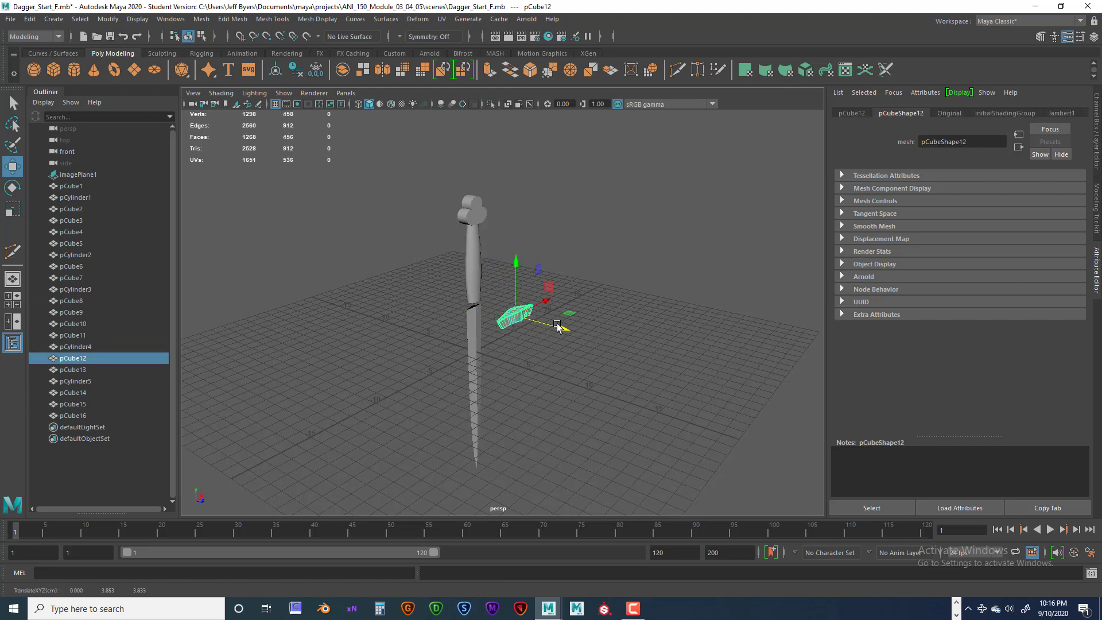
key(ctrl+z)
Step: Move the edge-looped blade aside along Z and add the overlapping blade behind it to the hidden layer1
click(474, 339)
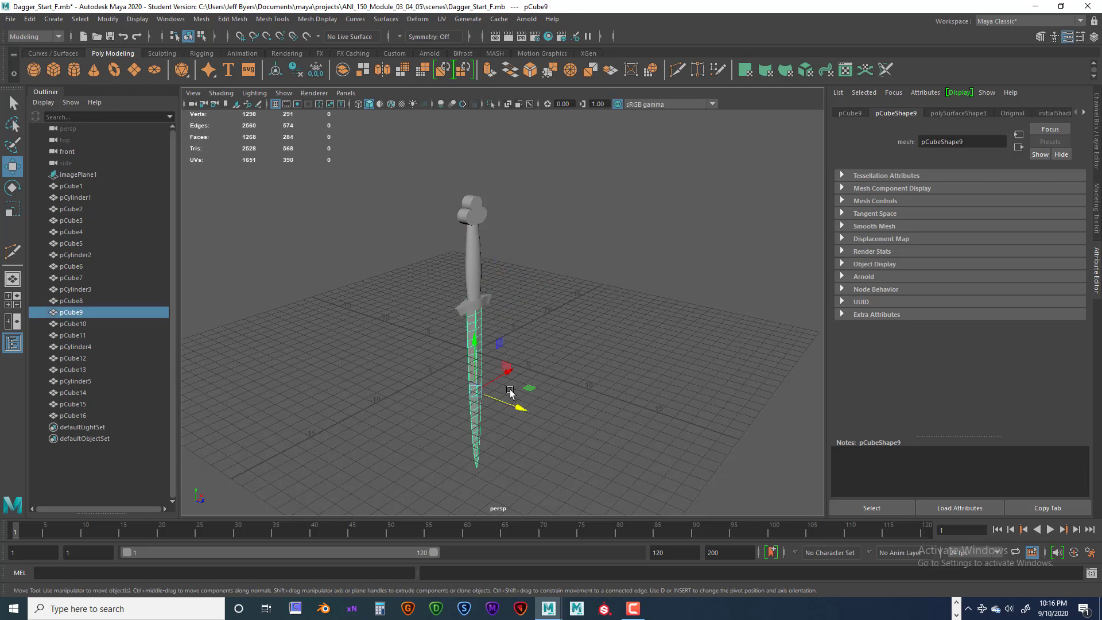
drag(510, 392, 553, 419)
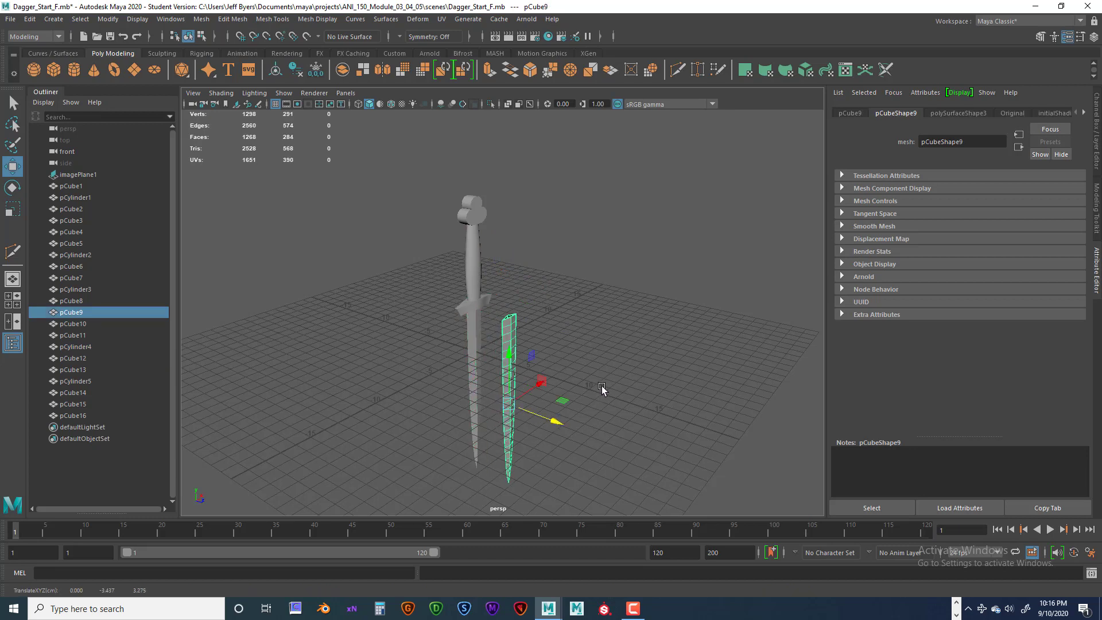
scroll(602, 385, up, 5)
click(373, 374)
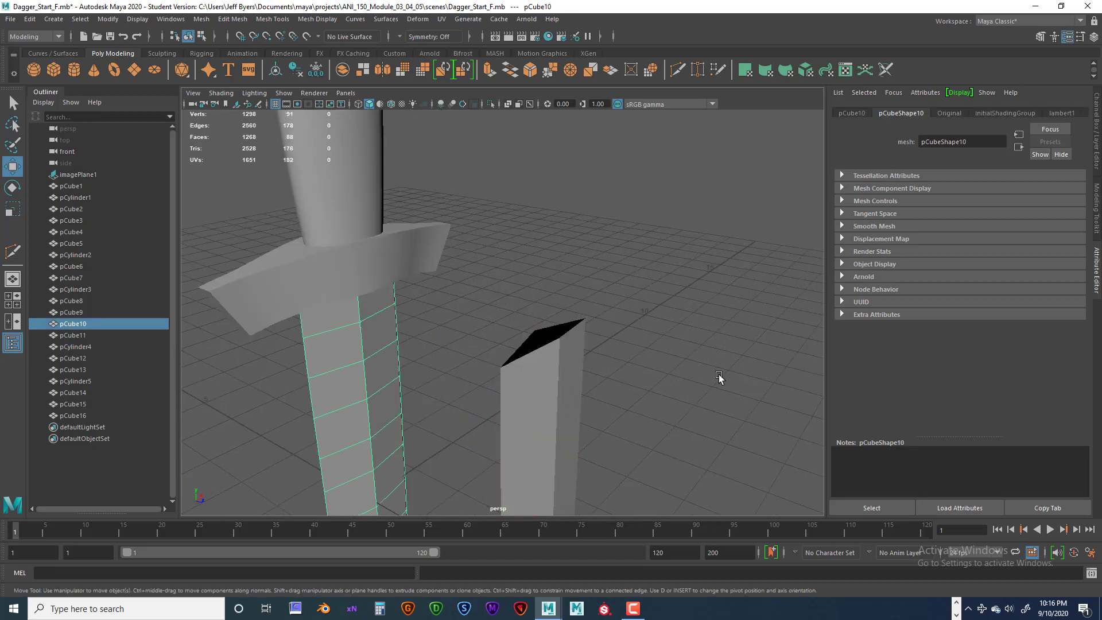
key(ctrl+a)
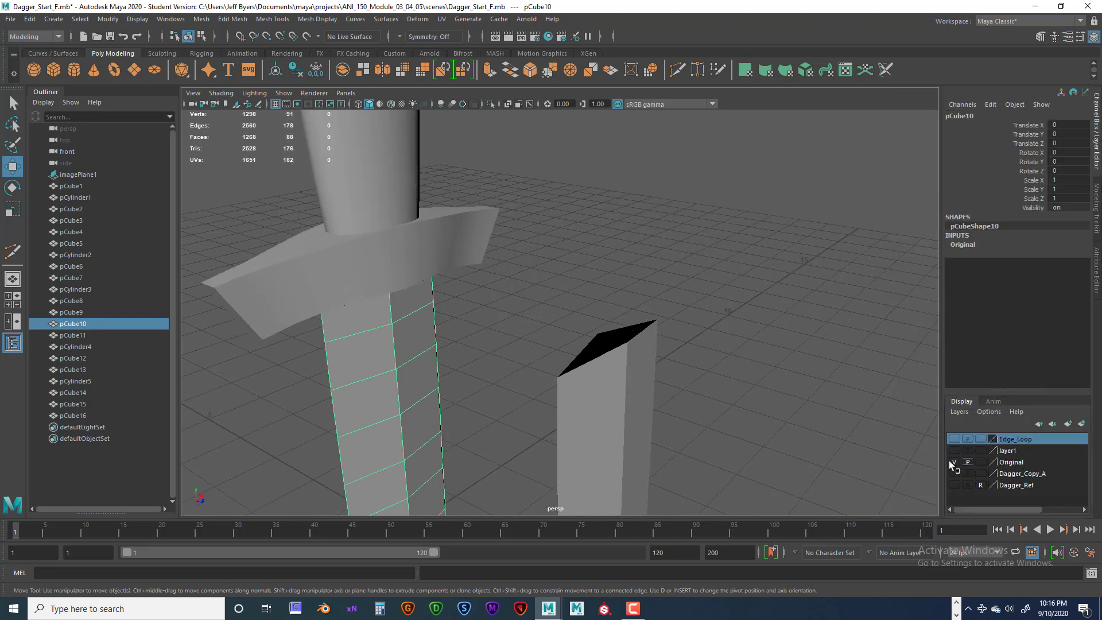
click(1008, 451)
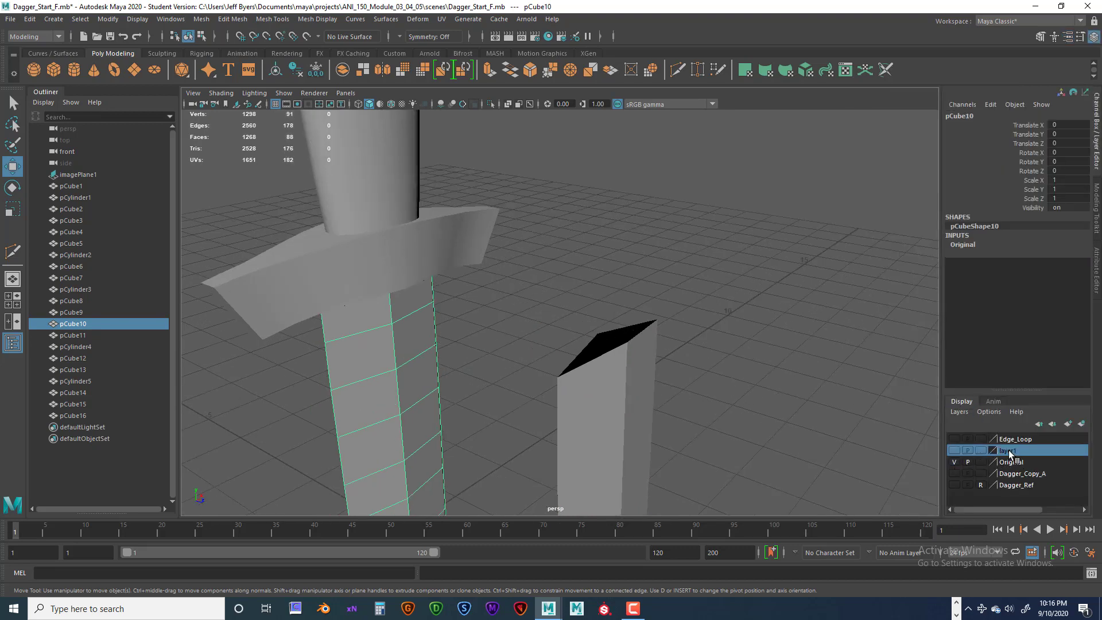
right_click(1011, 452)
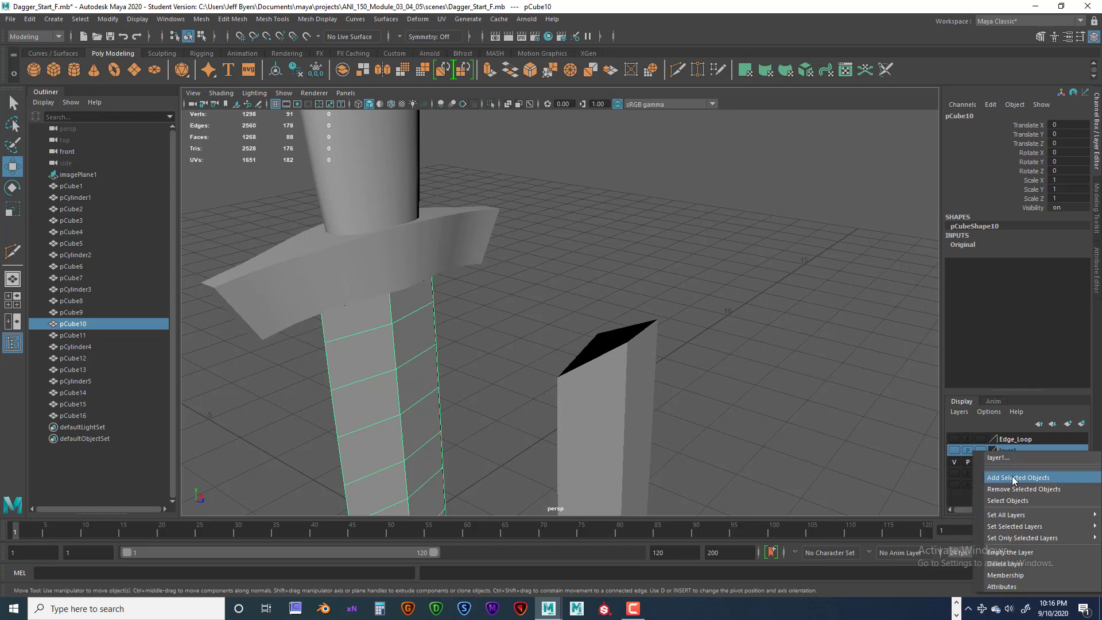
click(1011, 476)
Step: Set the displaced blade's Translate Z to 0 to put it back under the crossguard
click(618, 382)
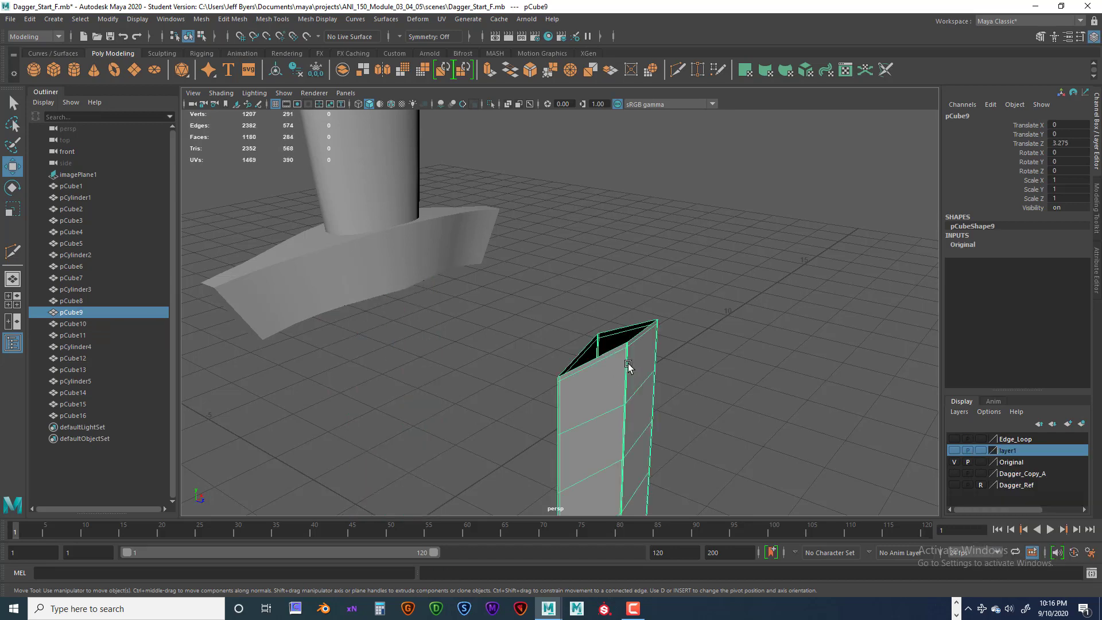
double_click(1062, 143)
text(0)
key(Return)
Step: Apply Smooth to all visible dagger parts with exponential divisions and 2 division levels
scroll(565, 287, down, 5)
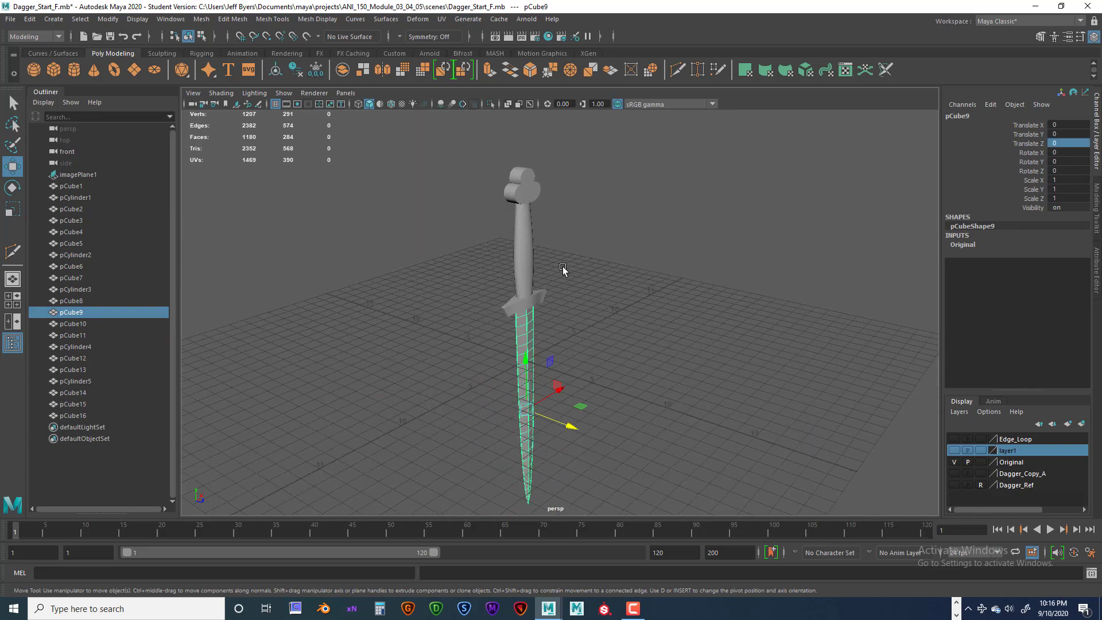
drag(490, 154, 598, 381)
key(space)
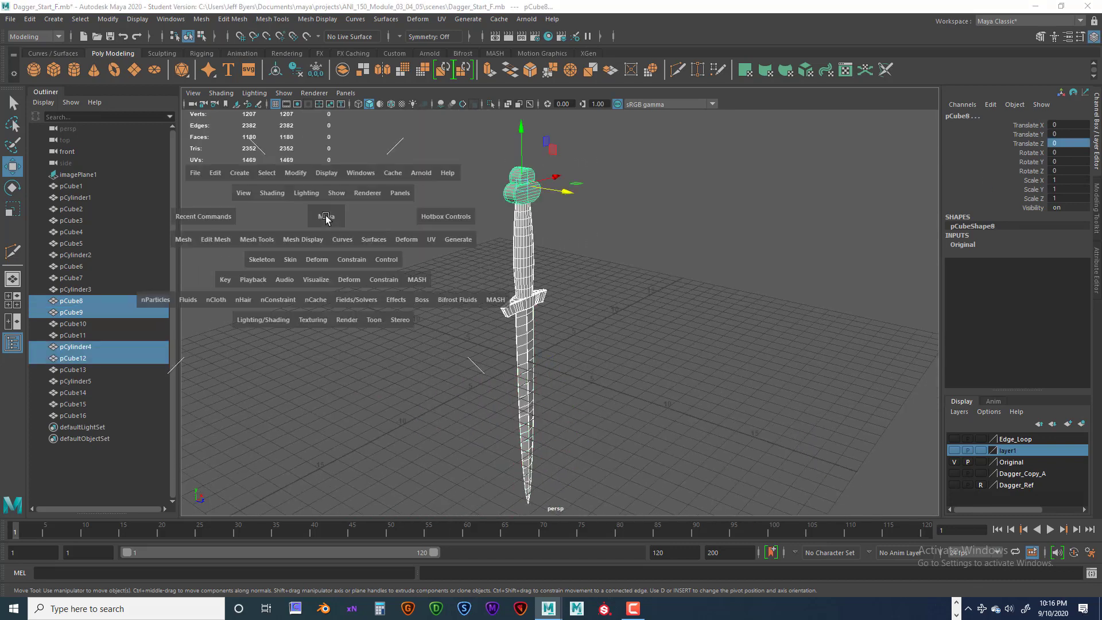
click(182, 241)
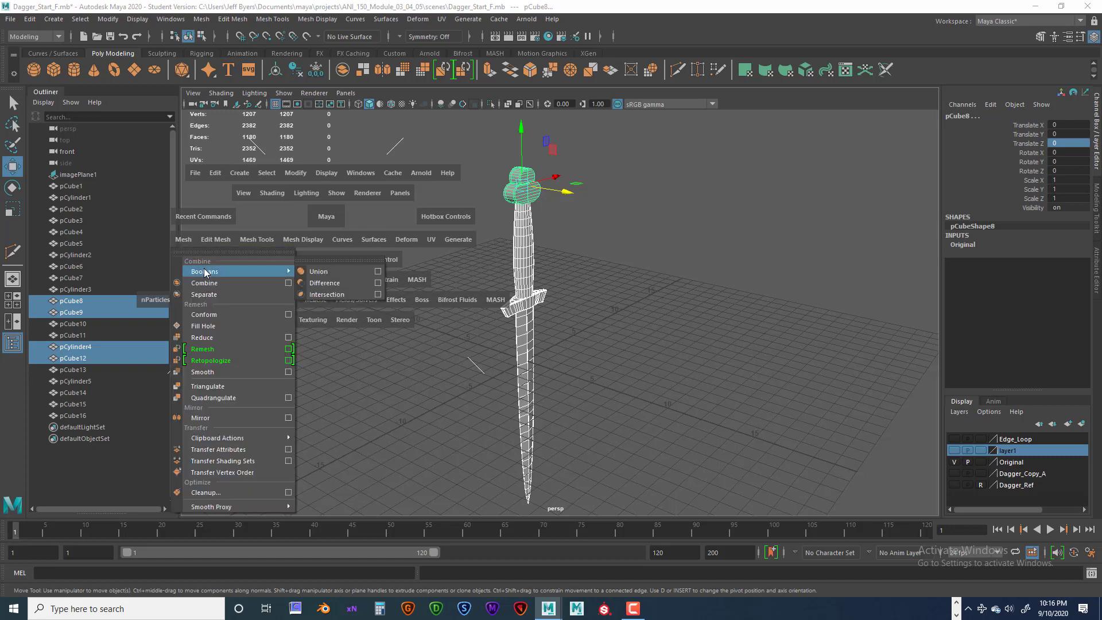
click(288, 372)
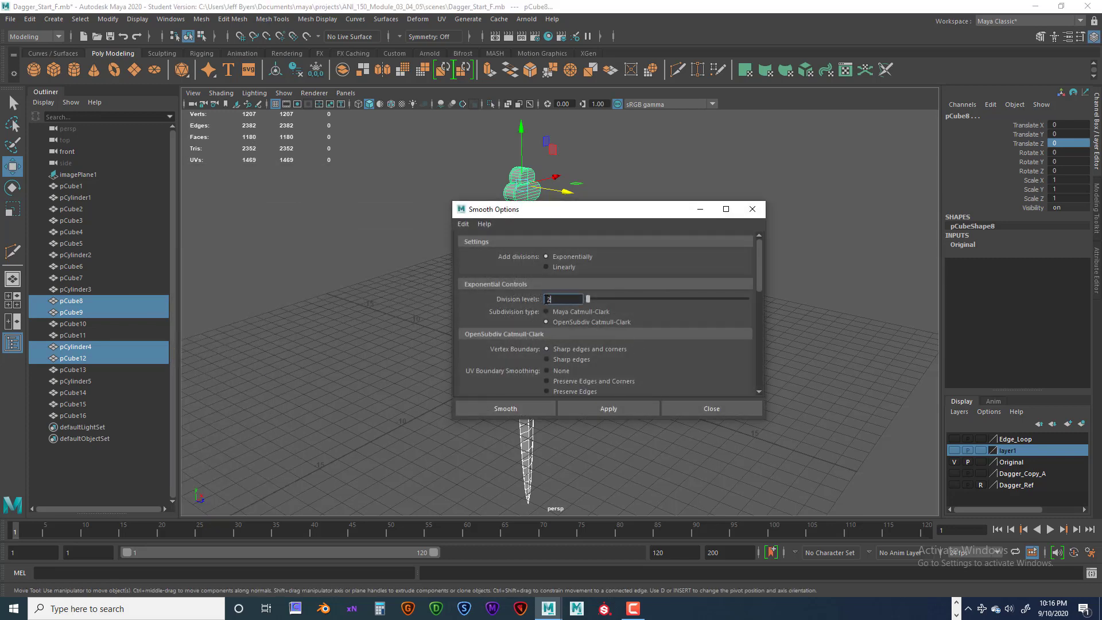
click(539, 407)
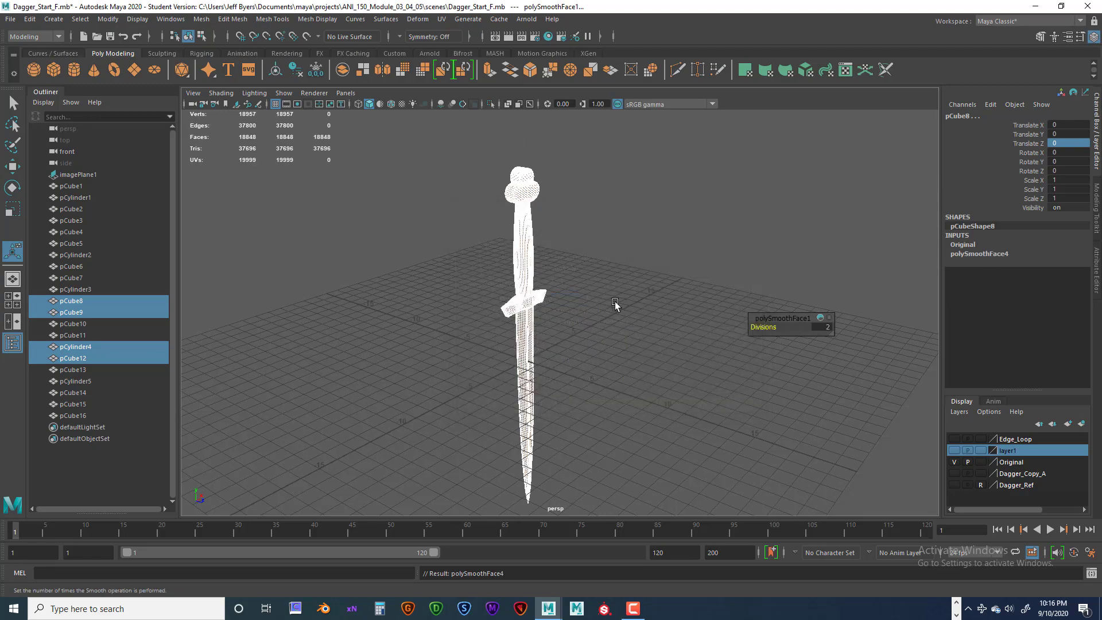
Step: Examine the smoothed pommel and grip up close, from the pommel down to the crossguard
scroll(596, 269, up, 3)
scroll(580, 247, up, 4)
alt+middle_drag(548, 176, 599, 334)
scroll(598, 333, up, 4)
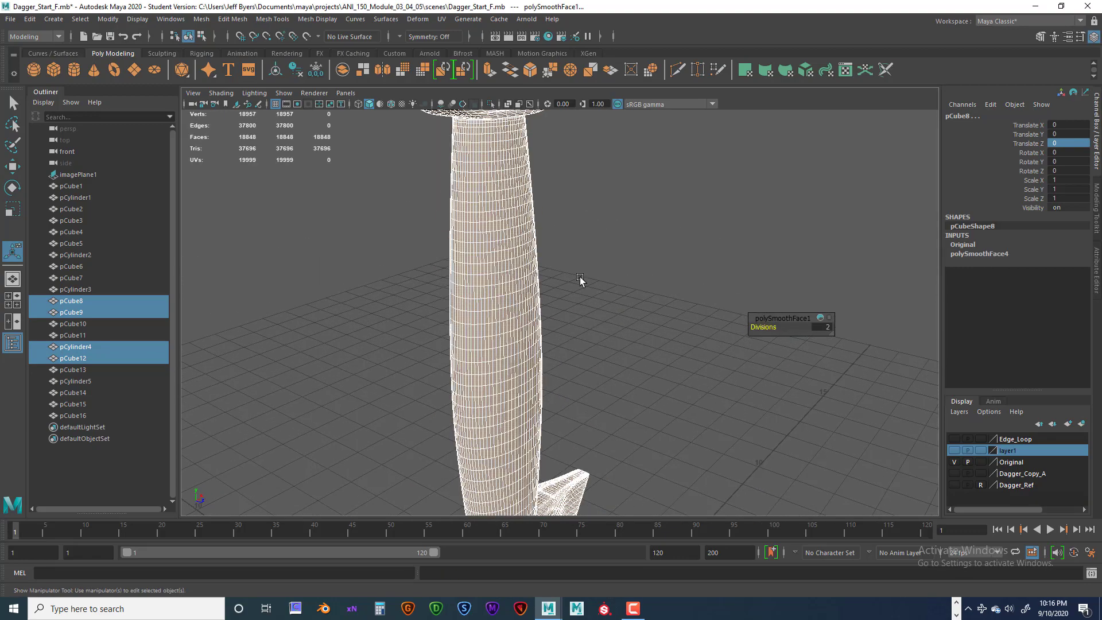
alt+middle_drag(562, 138, 583, 335)
alt+middle_drag(603, 233, 602, 332)
click(620, 342)
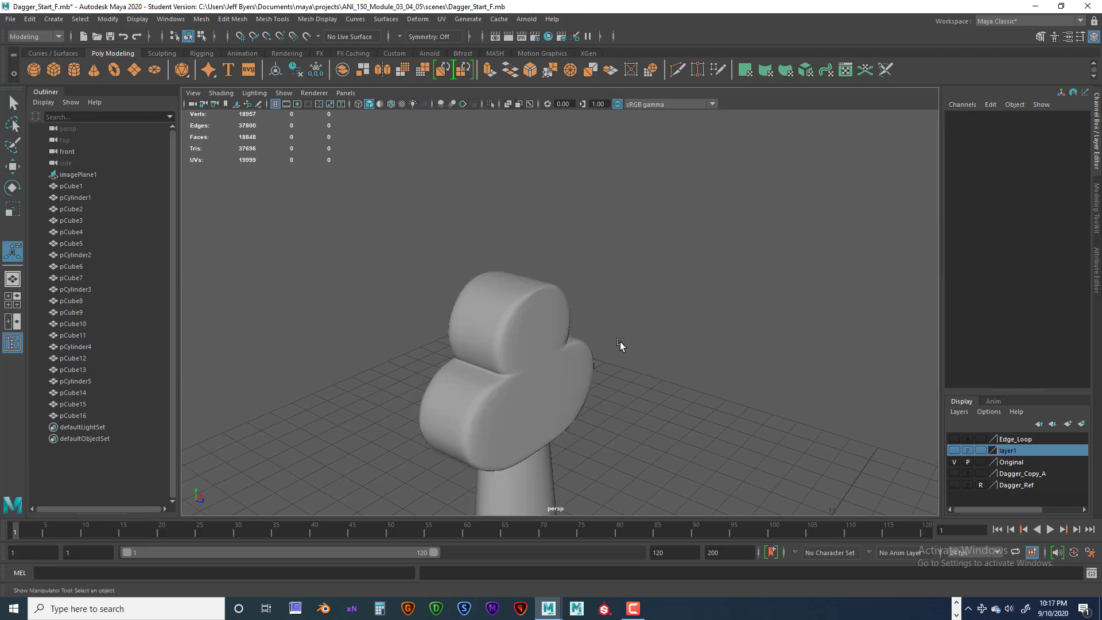
alt+drag(622, 347, 566, 340)
alt+middle_drag(566, 340, 614, 143)
alt+drag(603, 247, 515, 272)
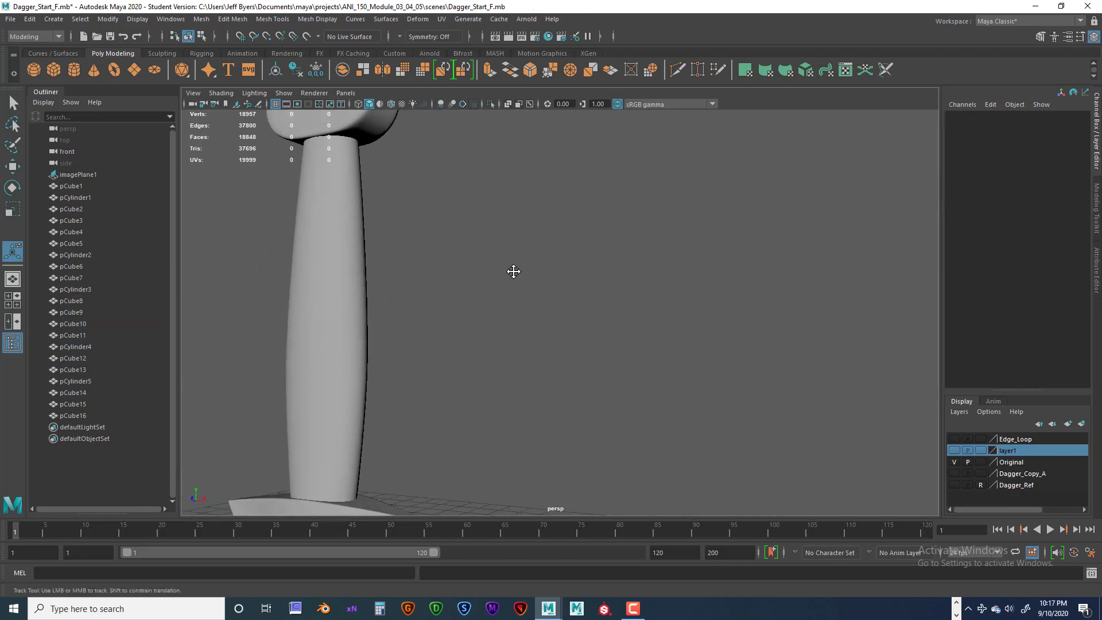
alt+middle_drag(514, 273, 523, 135)
alt+drag(519, 270, 466, 325)
scroll(401, 372, up, 4)
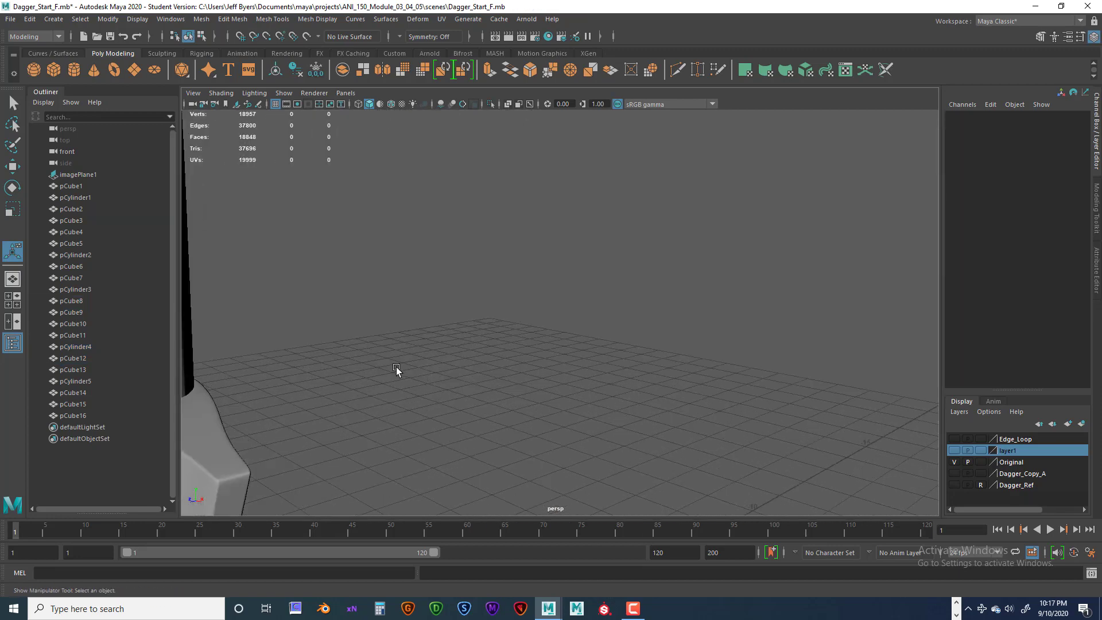
alt+middle_drag(399, 371, 566, 331)
alt+drag(567, 333, 495, 369)
Step: Inspect the smoothed crossguard's and blade's wireframe density and edges from several angles
click(386, 411)
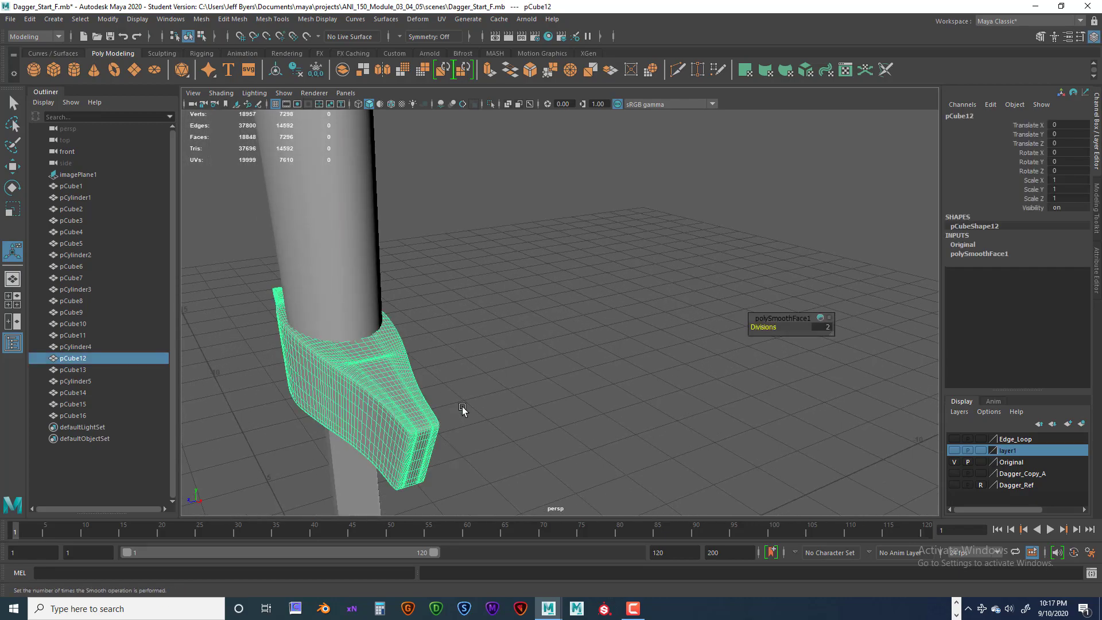
alt+drag(463, 408, 588, 344)
scroll(573, 357, down, 5)
scroll(608, 379, up, 6)
click(589, 346)
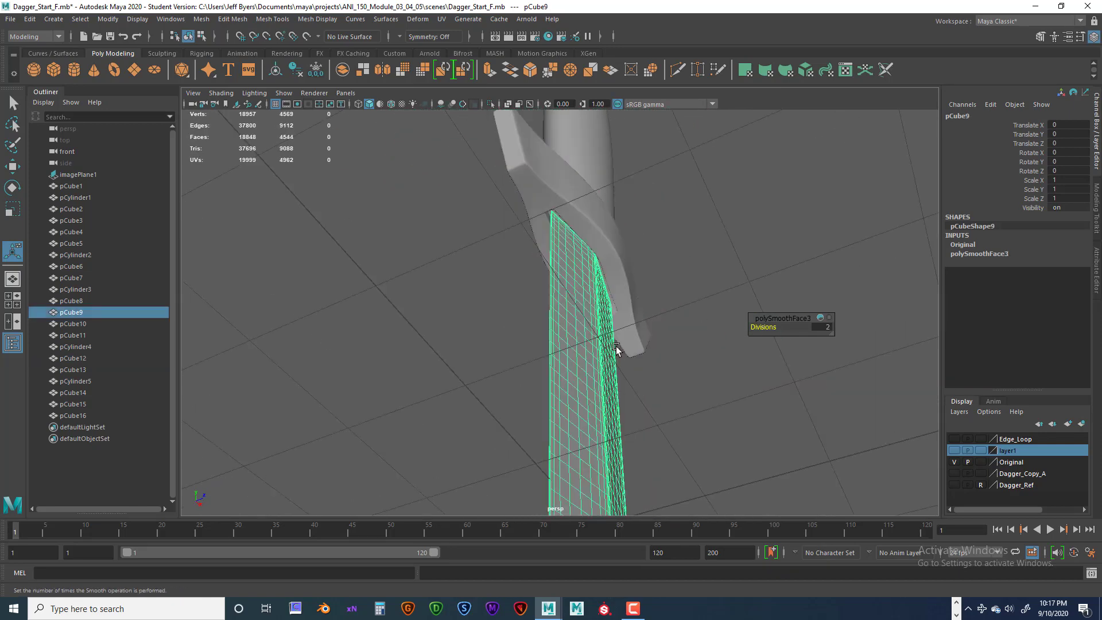
click(677, 301)
alt+drag(677, 301, 674, 372)
scroll(673, 372, down, 10)
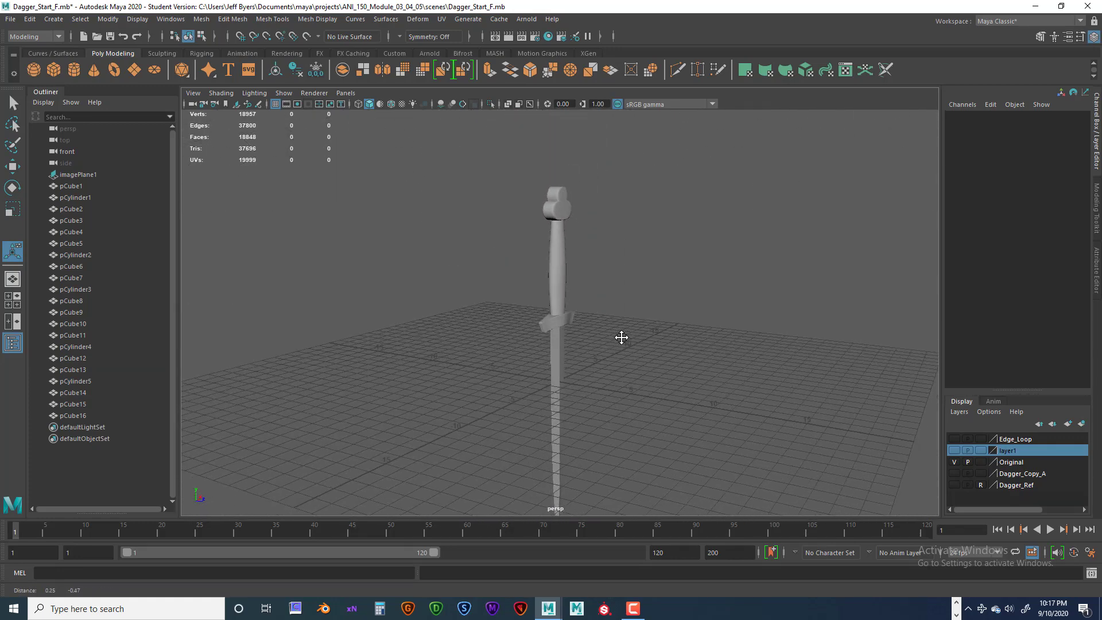
Step: Examine the whole smoothed dagger in wireframe and shaded display, from the pommel down to the blade tip
alt+right_drag(571, 344, 567, 345)
alt+drag(567, 344, 543, 338)
drag(481, 172, 562, 399)
click(596, 400)
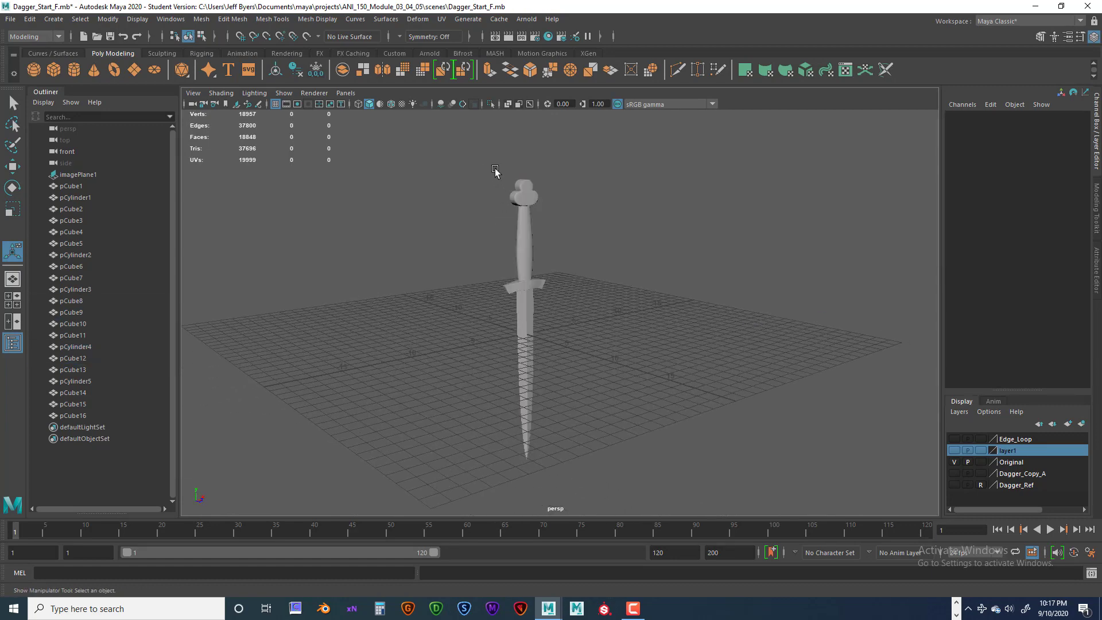
drag(495, 168, 636, 462)
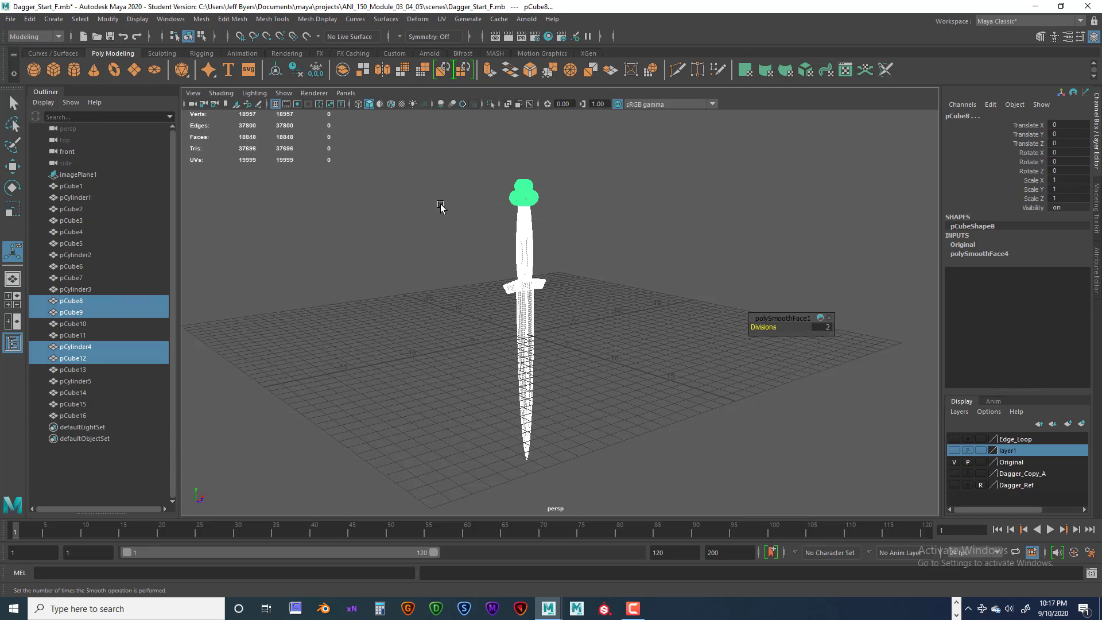
scroll(554, 296, up, 5)
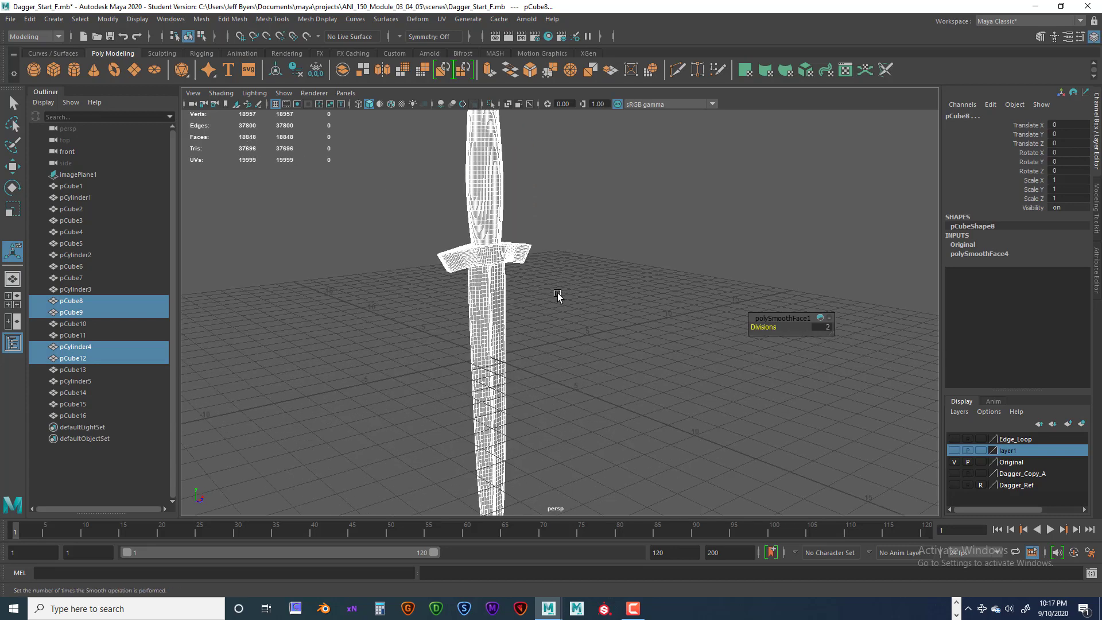
click(556, 294)
key(5)
mouse_move(558, 266)
alt+mouse_down()
mouse_move(509, 251)
mouse_move(528, 278)
mouse_move(477, 298)
mouse_move(514, 299)
alt+mouse_up()
scroll(517, 300, down, 3)
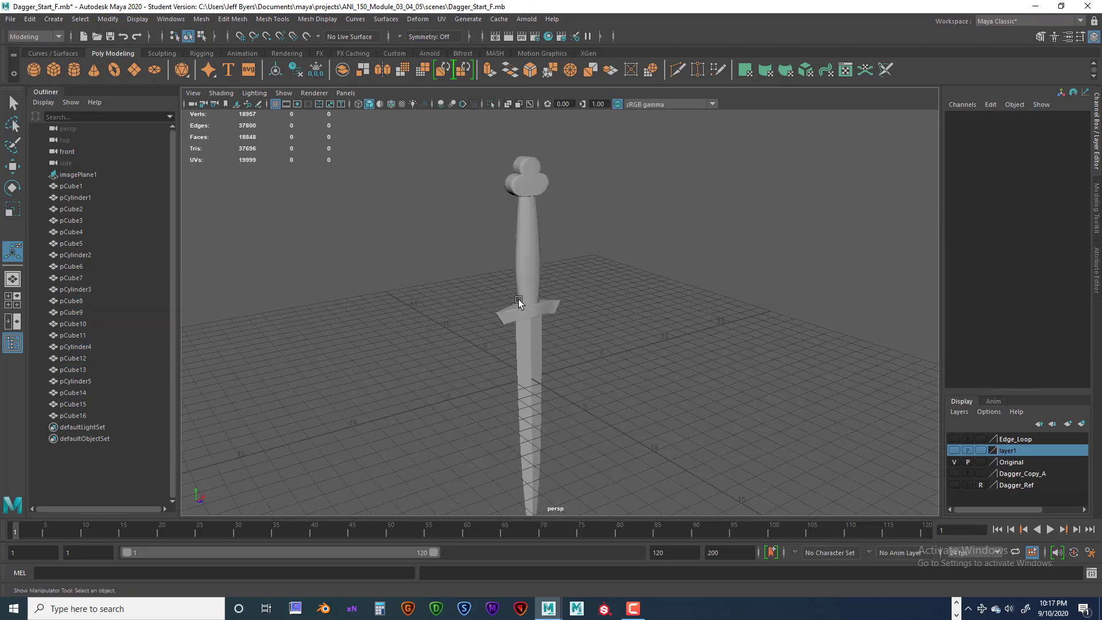
alt+middle_drag(527, 300, 515, 275)
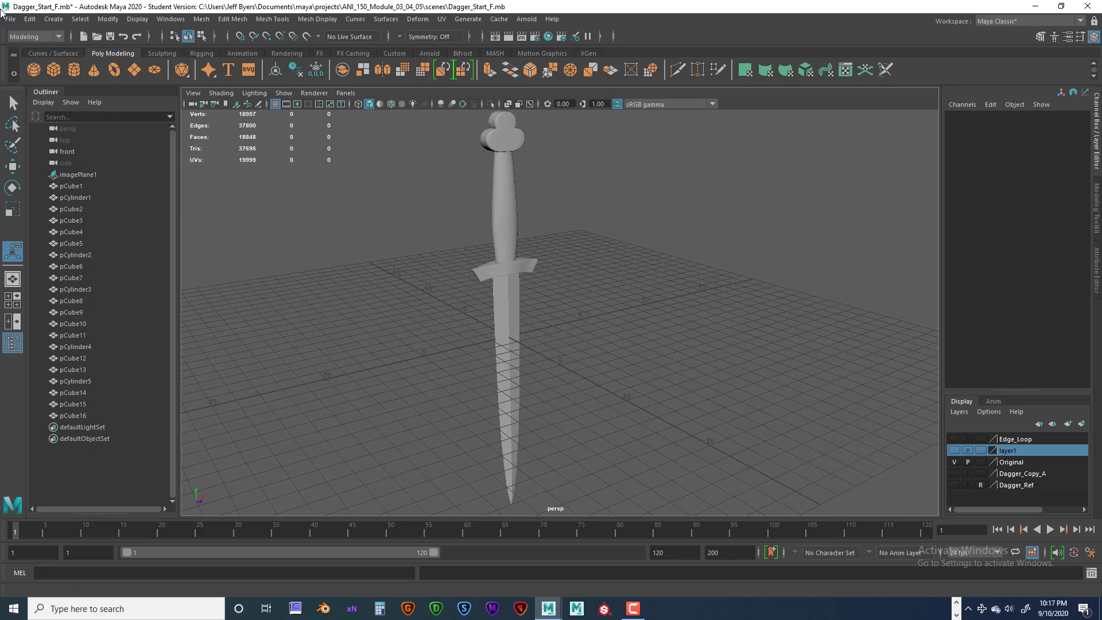
Step: Save the scene under the new name Dagger_High_Poly as a Maya Binary file in the project's scenes folder
click(10, 19)
click(32, 81)
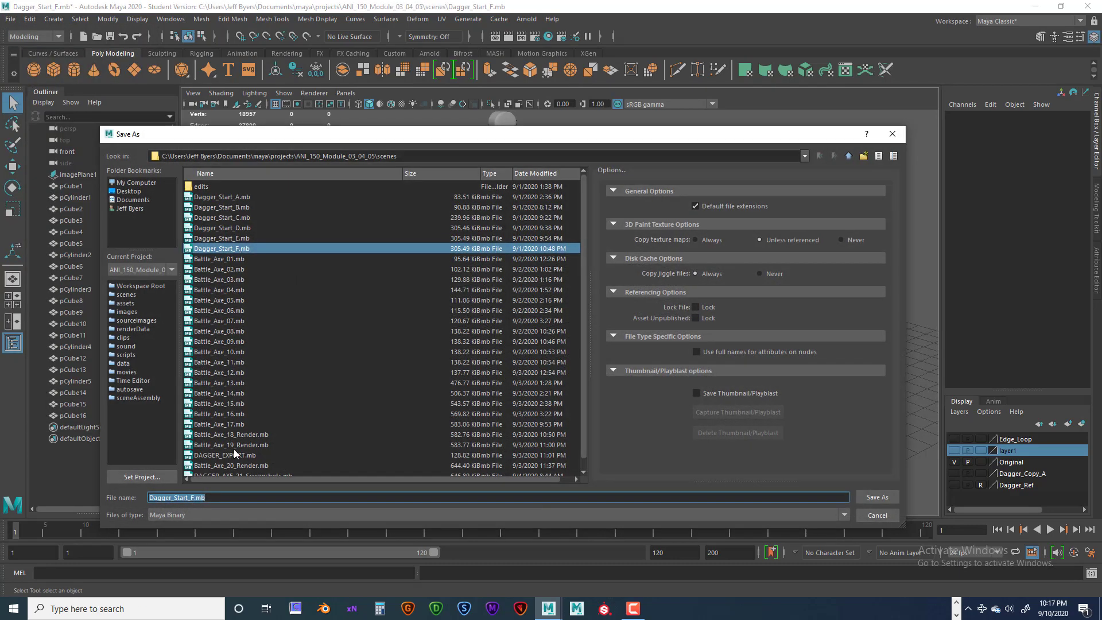
click(193, 497)
drag(175, 497, 227, 496)
text(High_Poly)
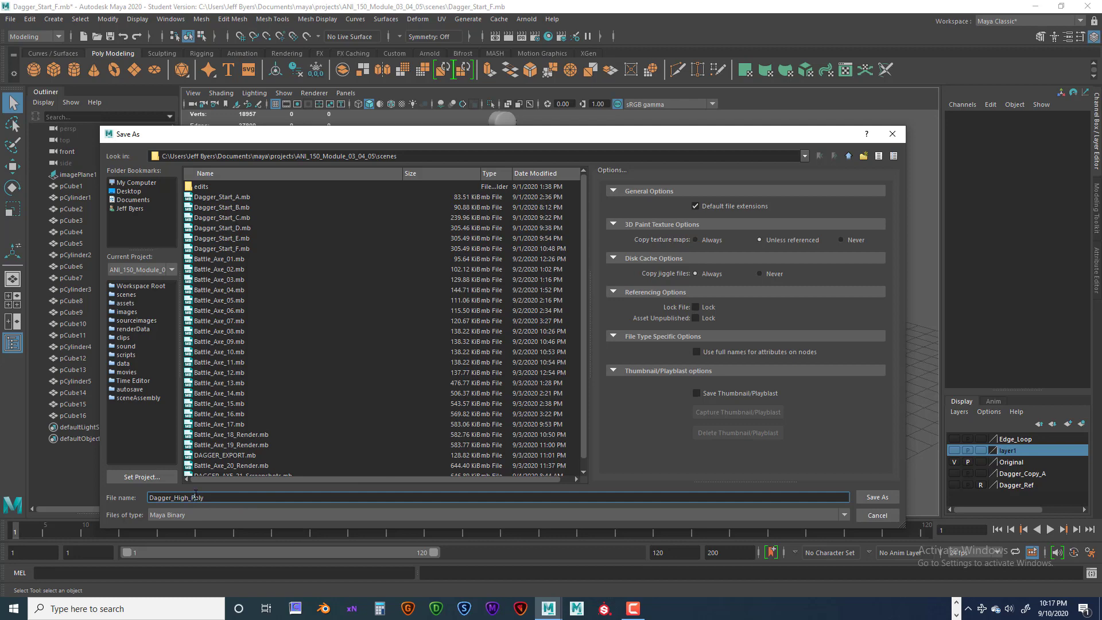
click(865, 498)
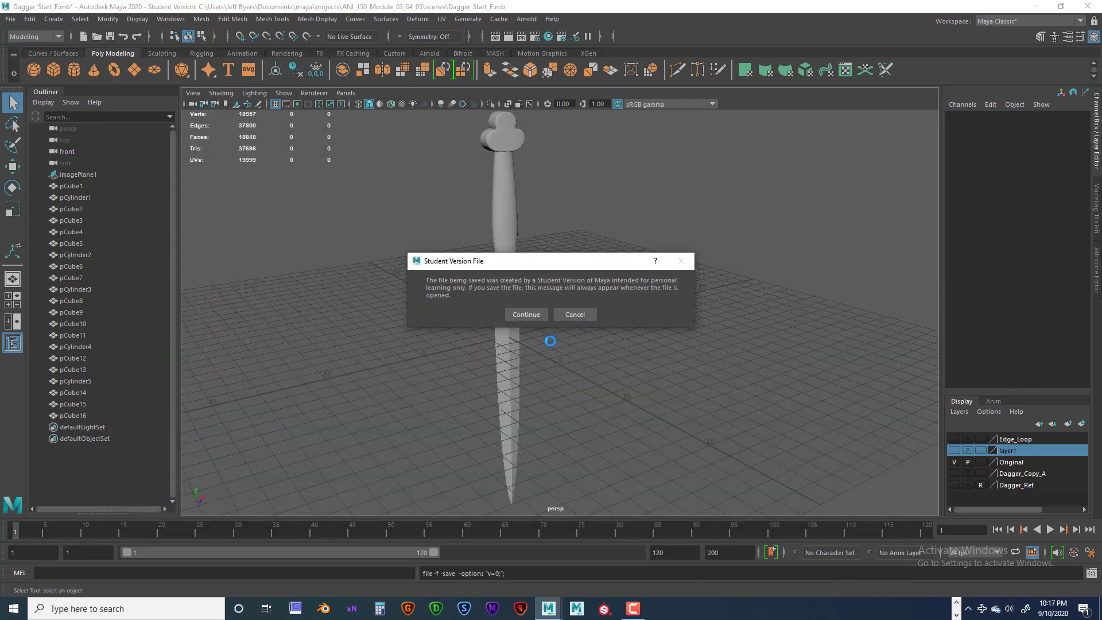
click(531, 314)
Step: Select all visible dagger parts and set up a selection-only export with mayaBinary as the file type
alt+drag(474, 266, 518, 259)
drag(485, 161, 590, 466)
click(12, 20)
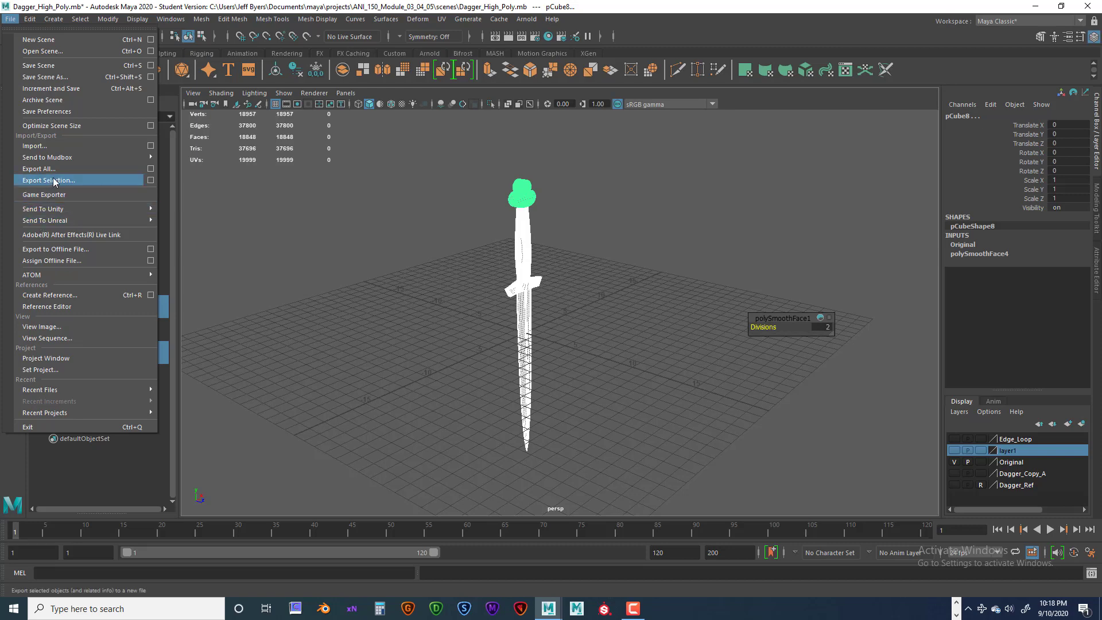
click(150, 181)
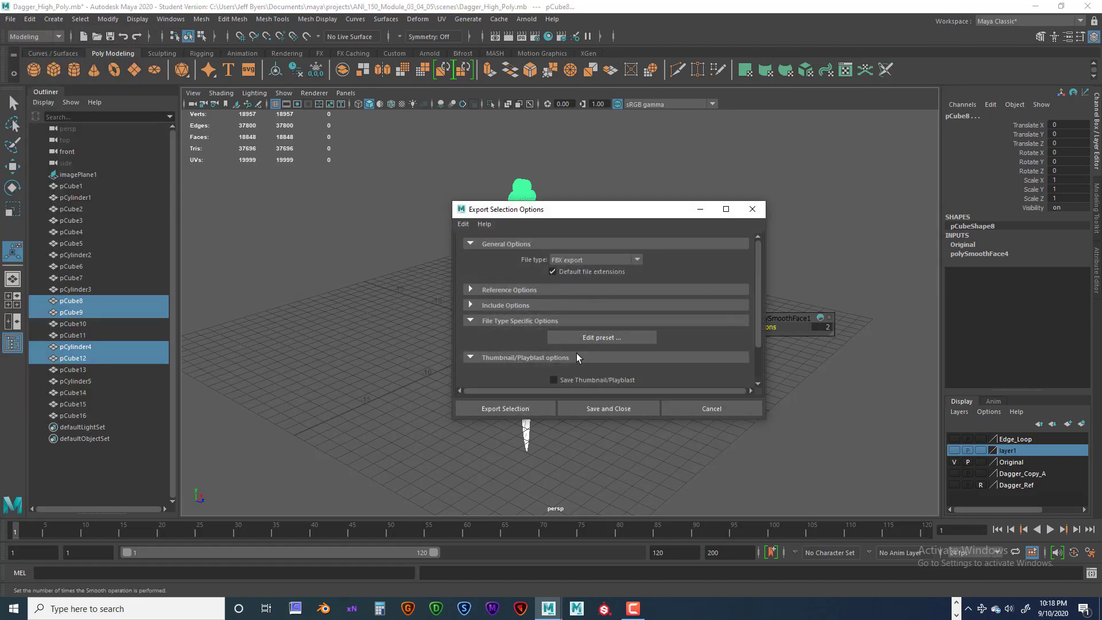
click(567, 261)
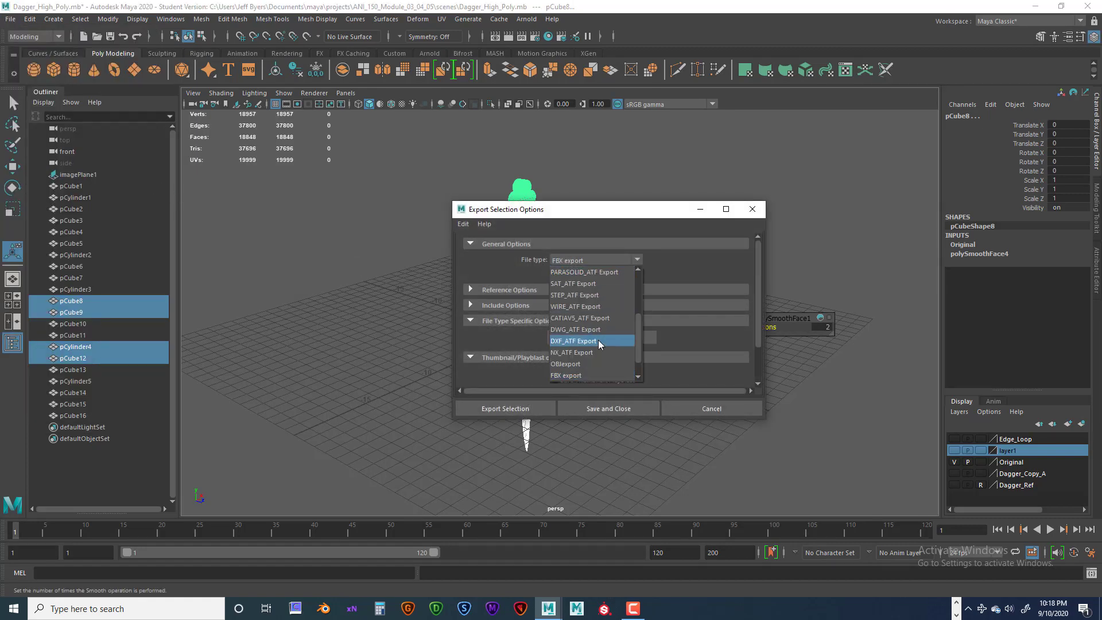
scroll(637, 319, up, 10)
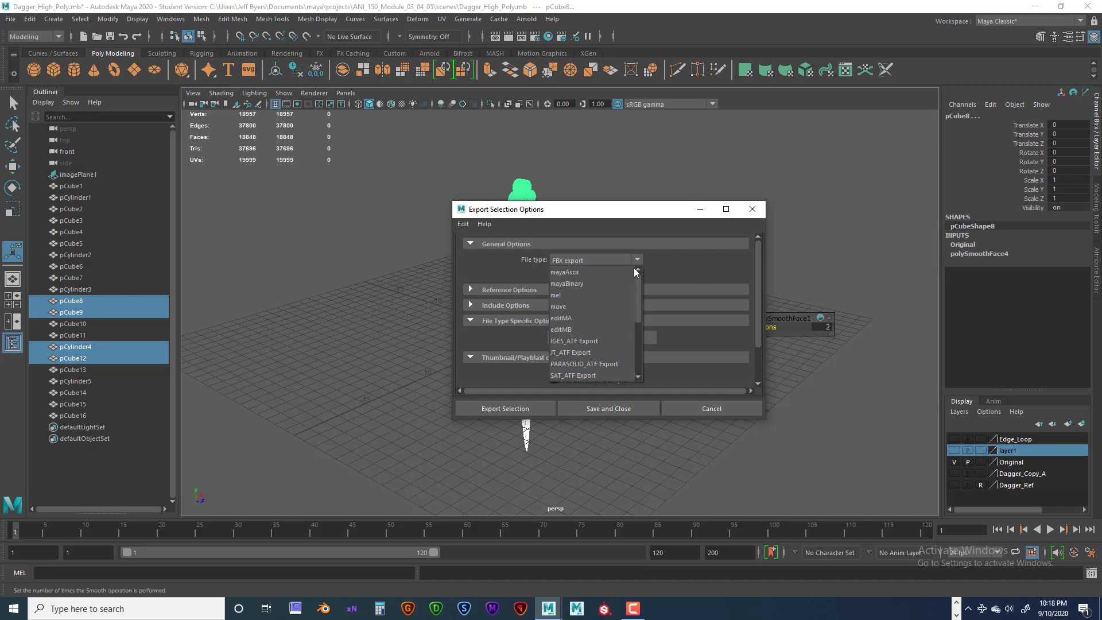
click(569, 282)
click(511, 408)
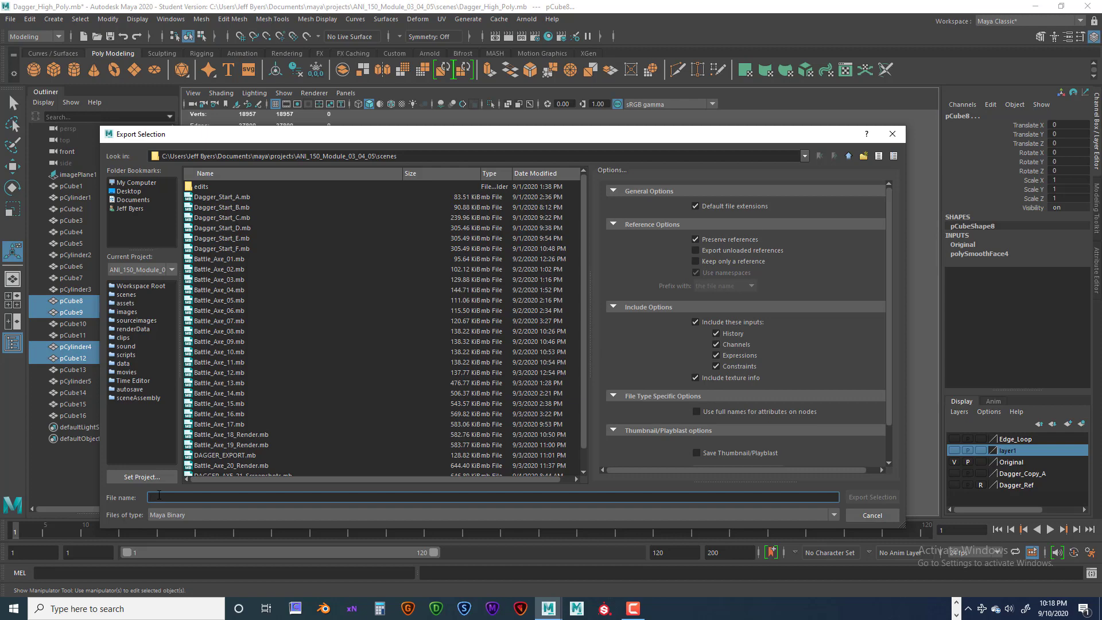
Step: Export the selected dagger parts as Dagger_High_Poly_FIN to the scenes folder, then clear the selection
text(D)
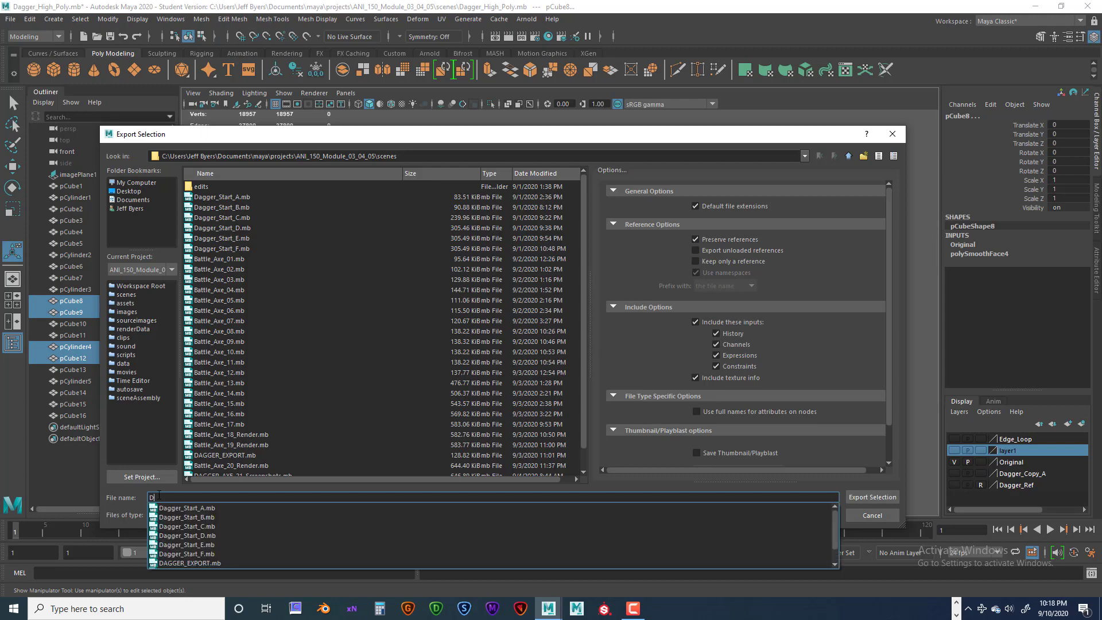
text(agger_High_Po)
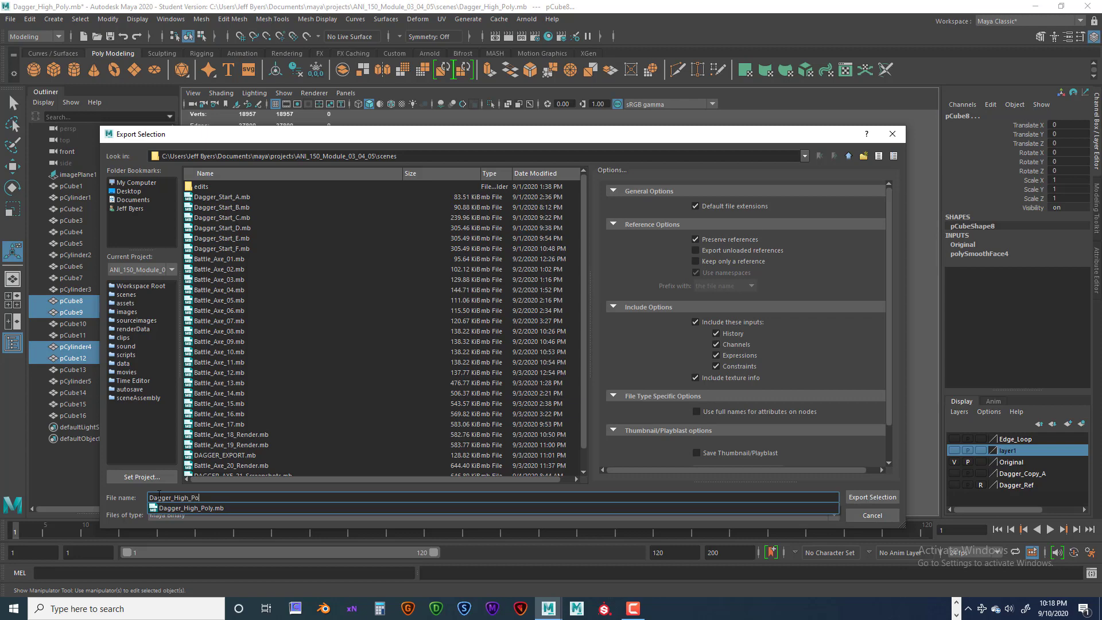
text(ly_FIN)
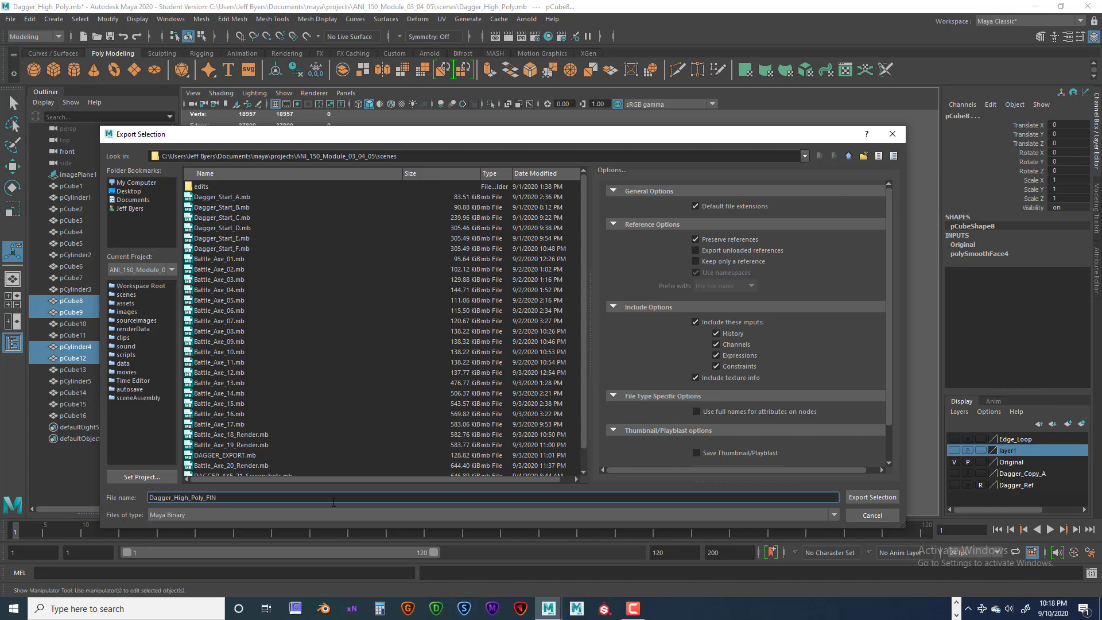
click(861, 496)
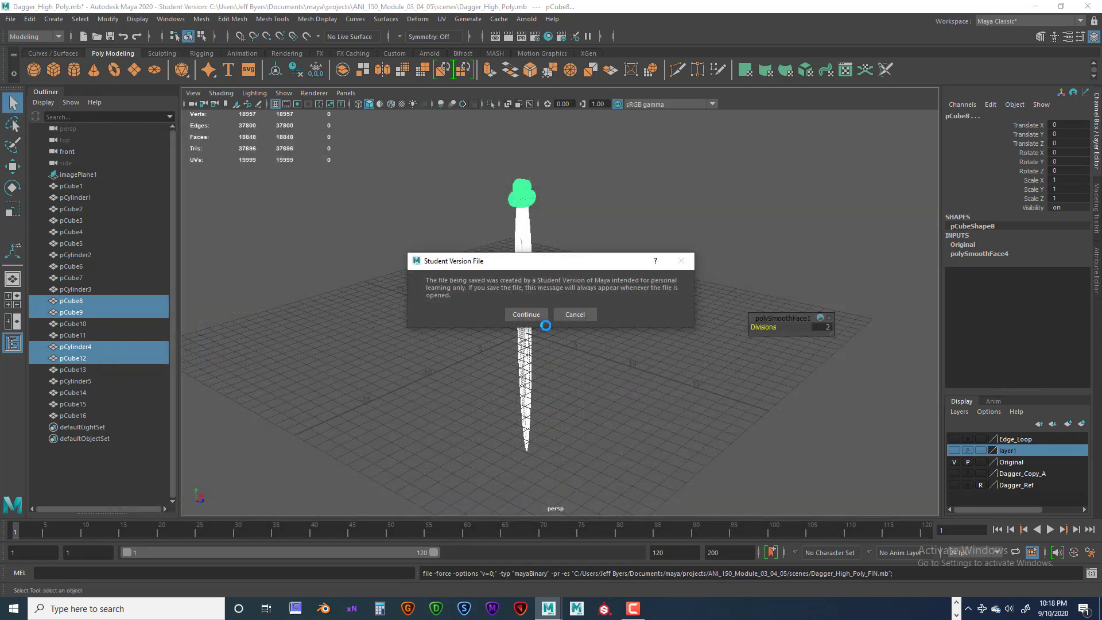
click(533, 313)
click(622, 369)
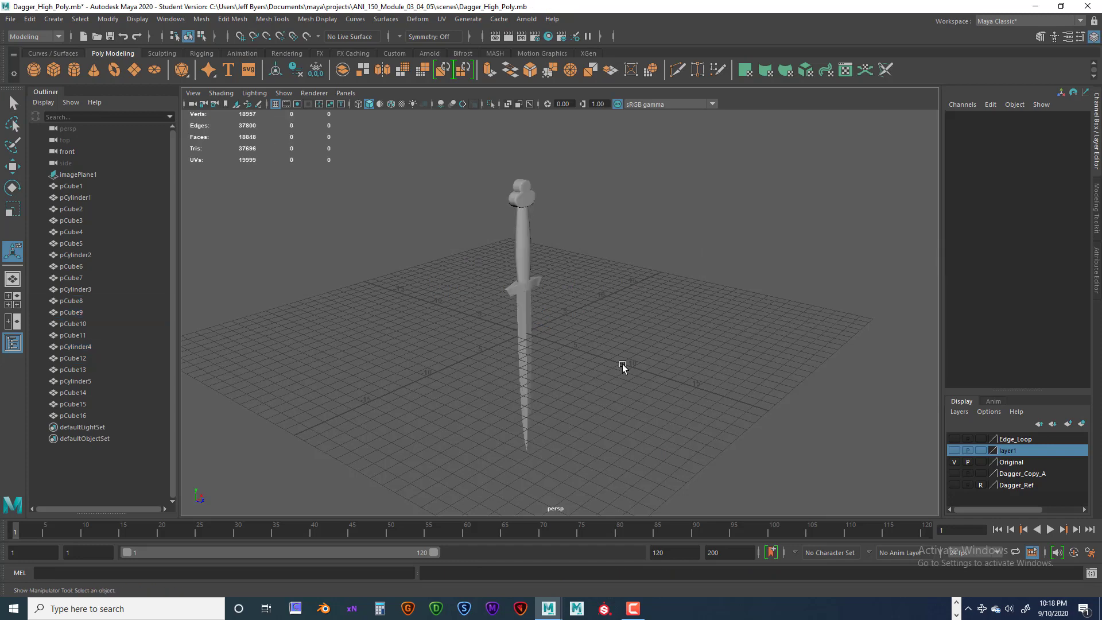
Step: Delete the construction history of all visible dagger parts and deselect them
drag(472, 167, 584, 381)
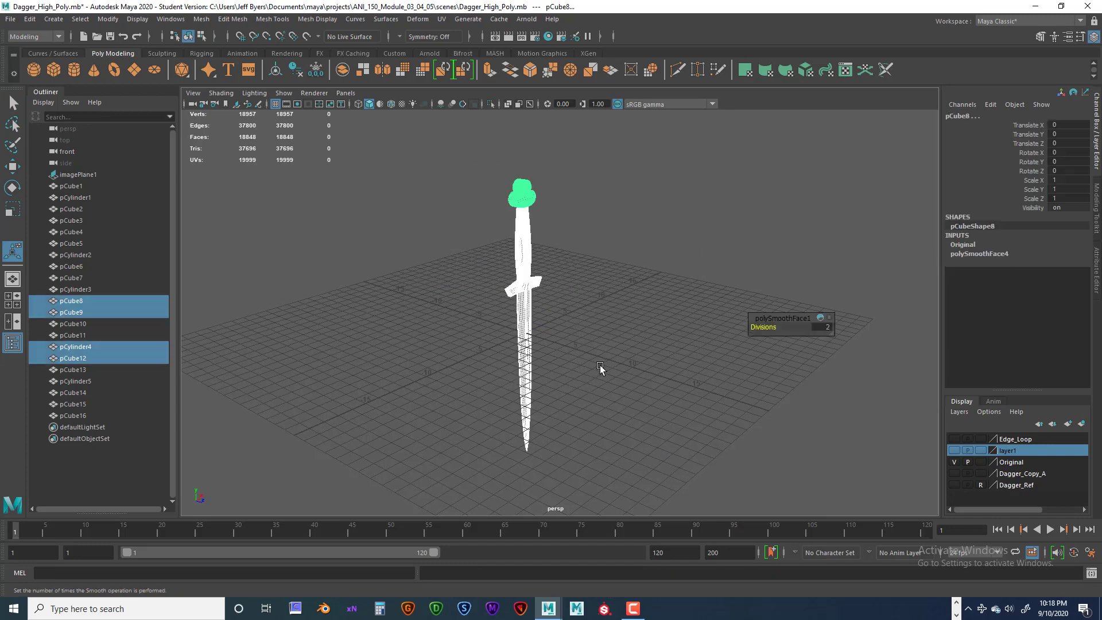
click(295, 67)
click(483, 193)
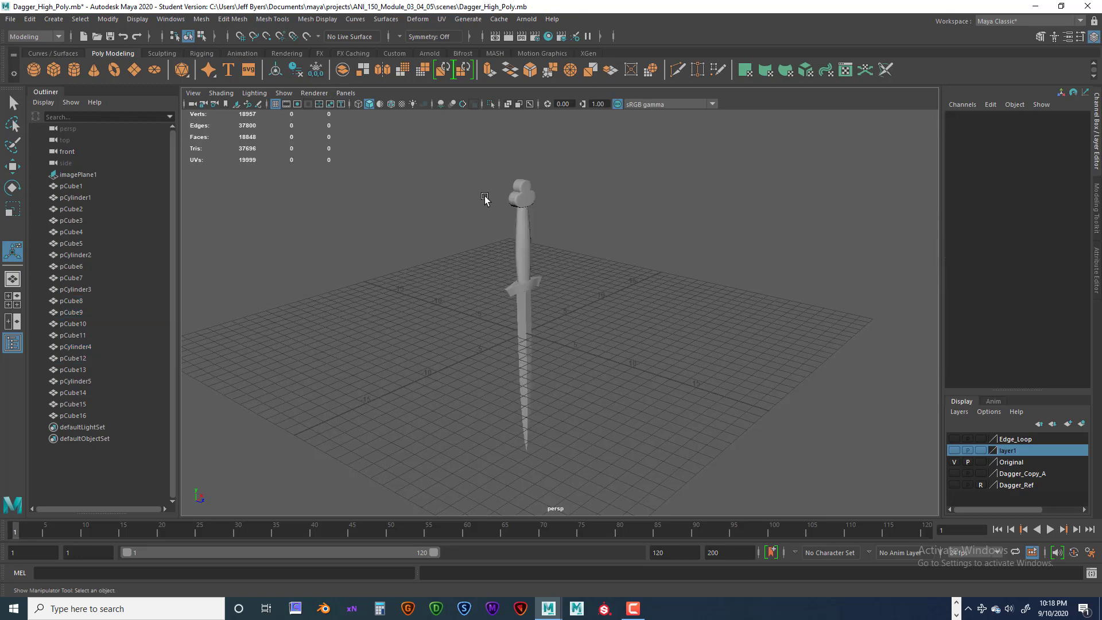
Step: Save the scene as a new Maya Binary file named Dagger_High_Poly_FIN_01
click(11, 19)
click(51, 78)
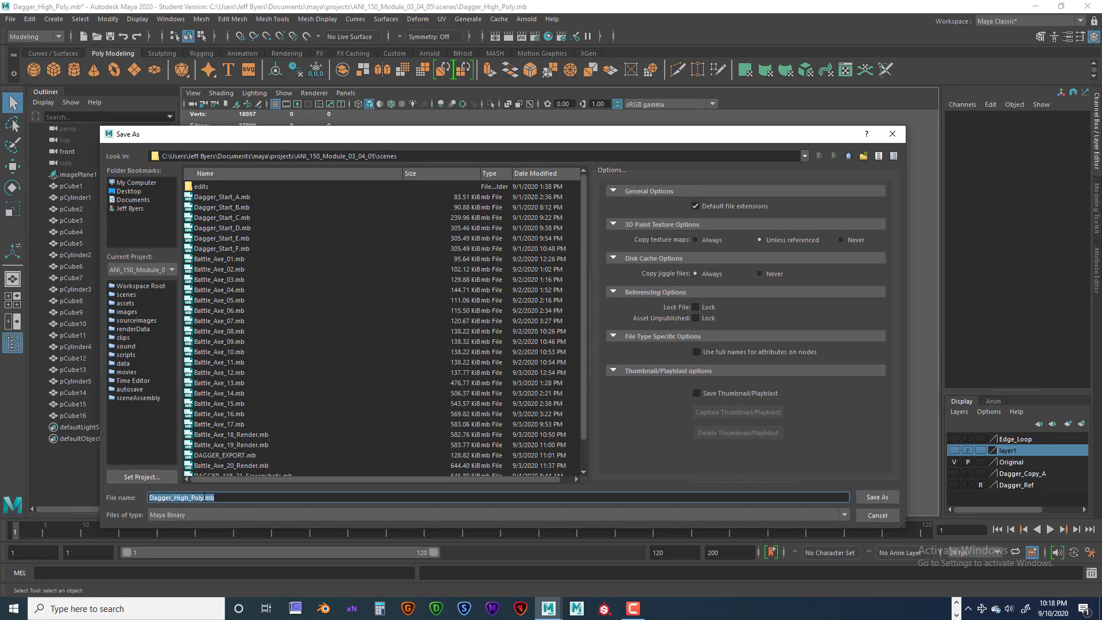
drag(202, 497, 228, 498)
click(215, 498)
text(_)
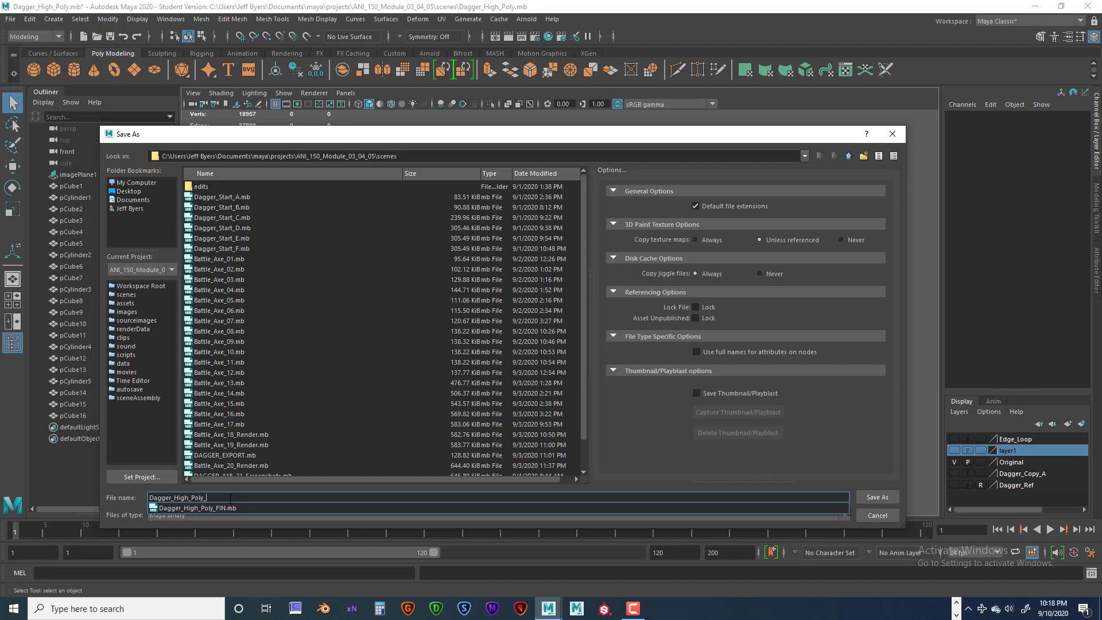
text(FIN_01)
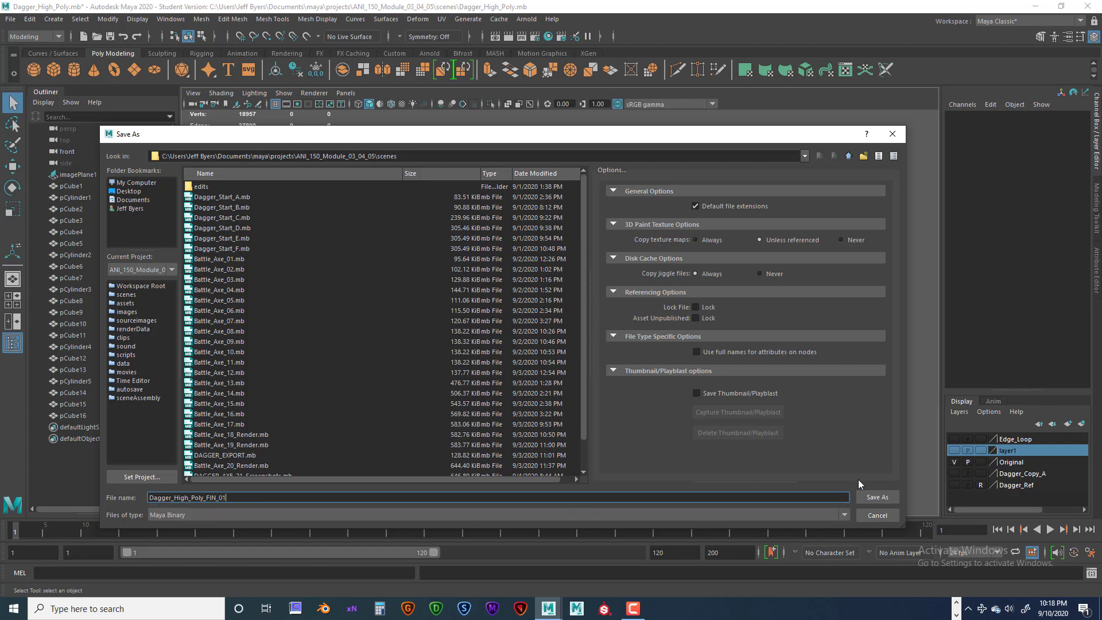
click(871, 498)
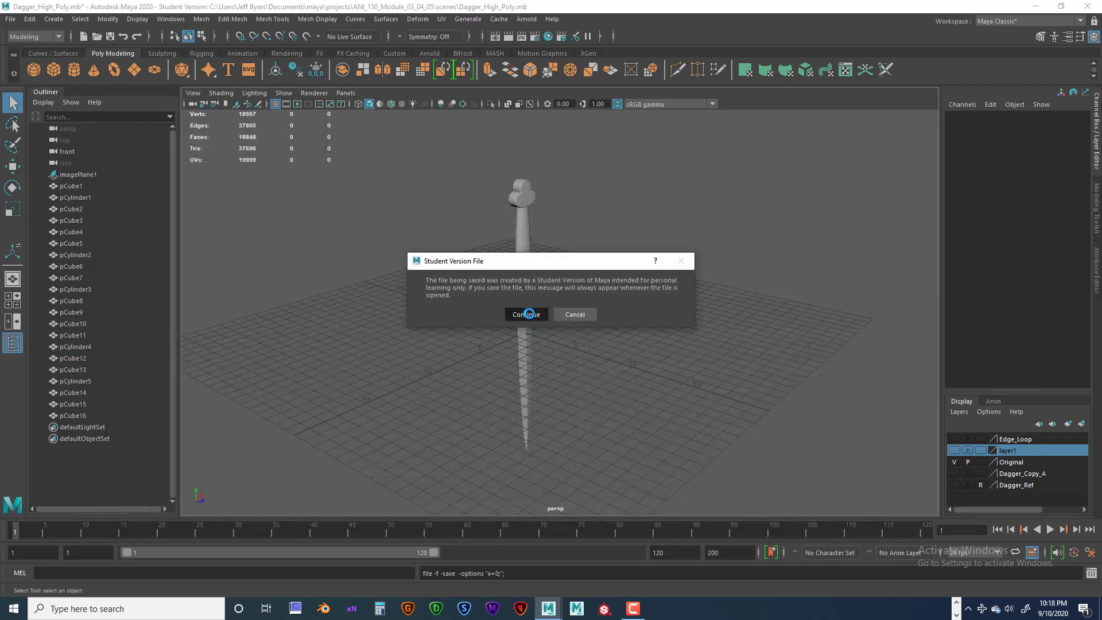
click(526, 314)
Step: Inspect the finished high-poly dagger, from the pommel's rounded edges up close to the full length of the weapon
key(t)
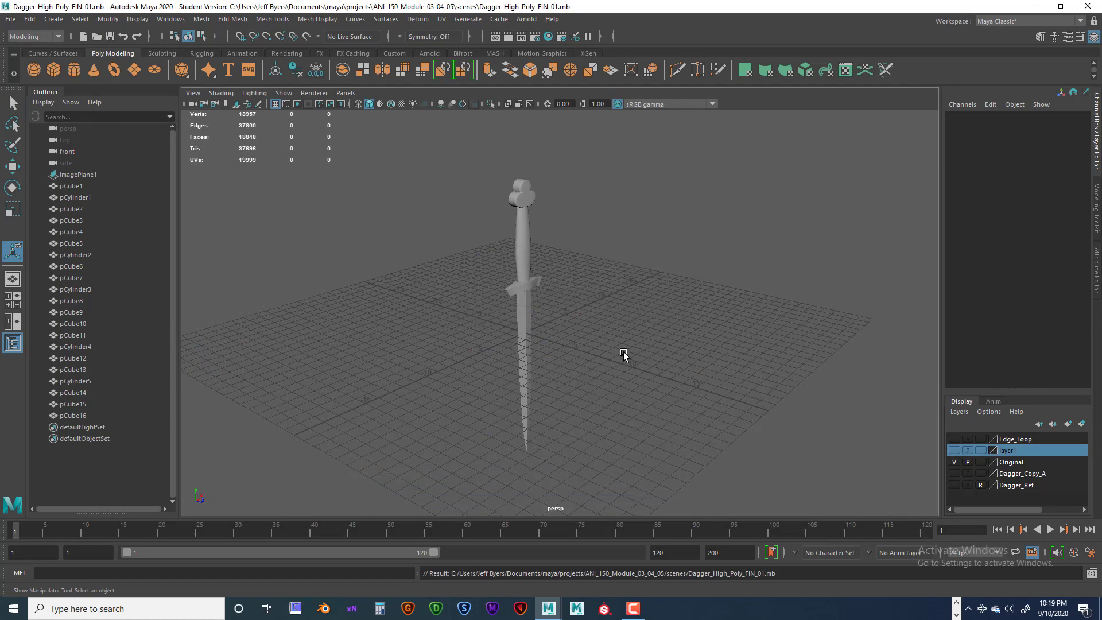
scroll(606, 330, up, 4)
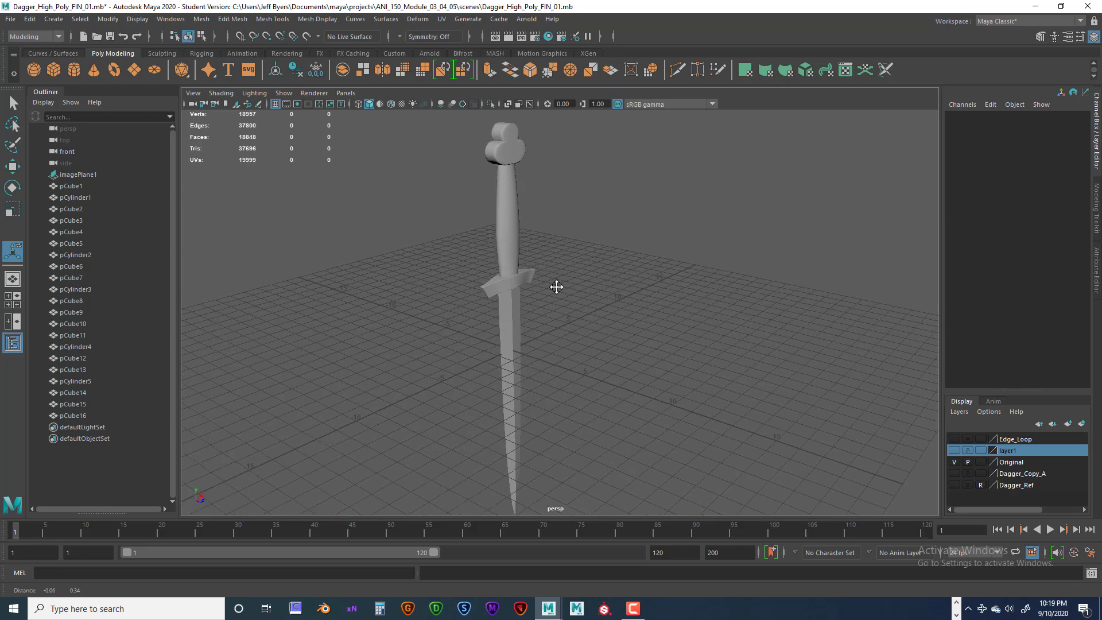
scroll(557, 287, up, 8)
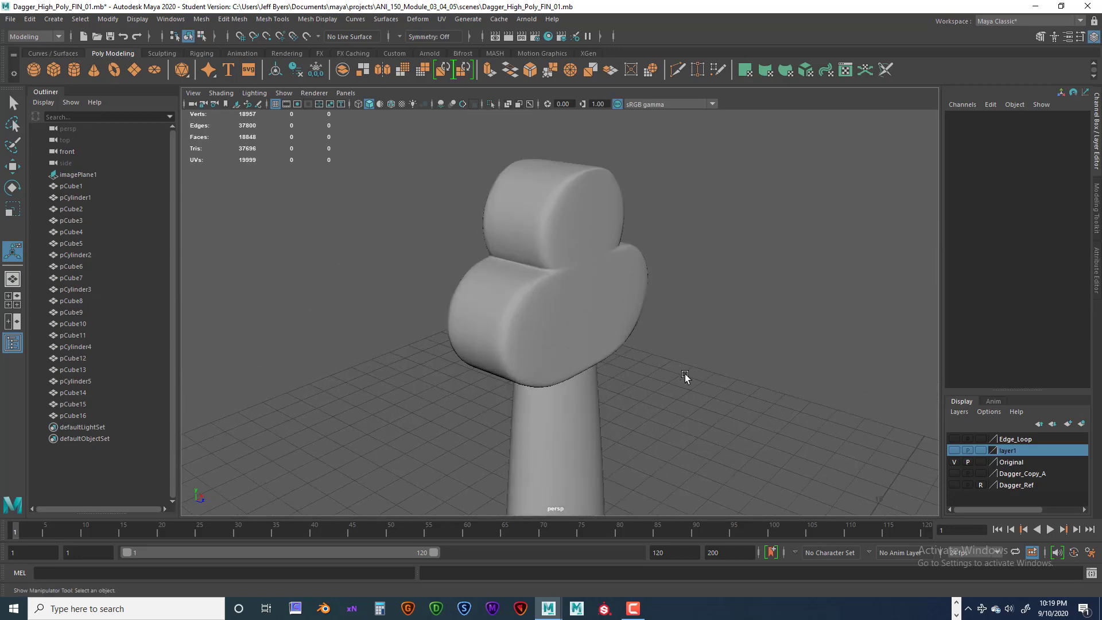
scroll(684, 374, down, 6)
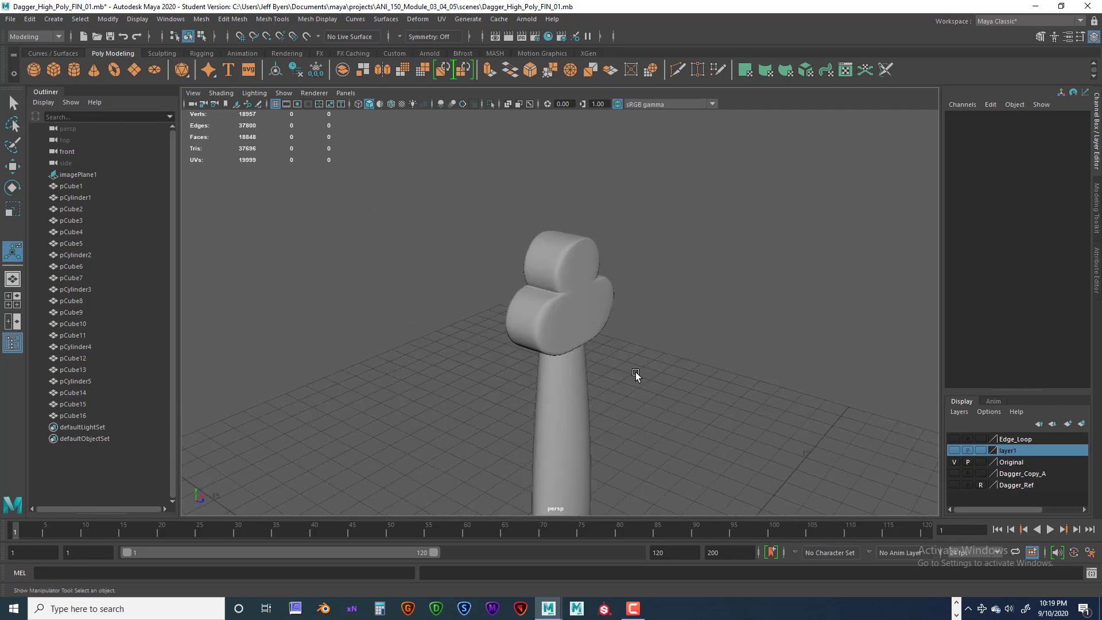
alt+right_drag(636, 376, 502, 375)
alt+middle_drag(501, 374, 450, 279)
alt+right_drag(607, 366, 519, 350)
alt+middle_drag(518, 350, 518, 315)
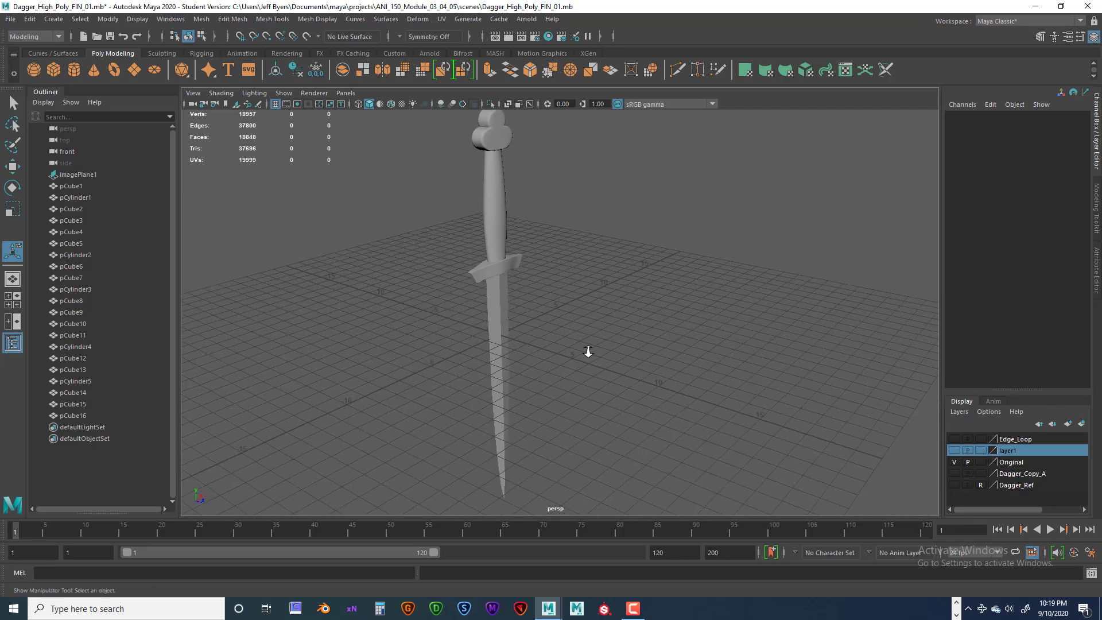
alt+right_drag(589, 352, 537, 349)
alt+middle_drag(538, 348, 545, 358)
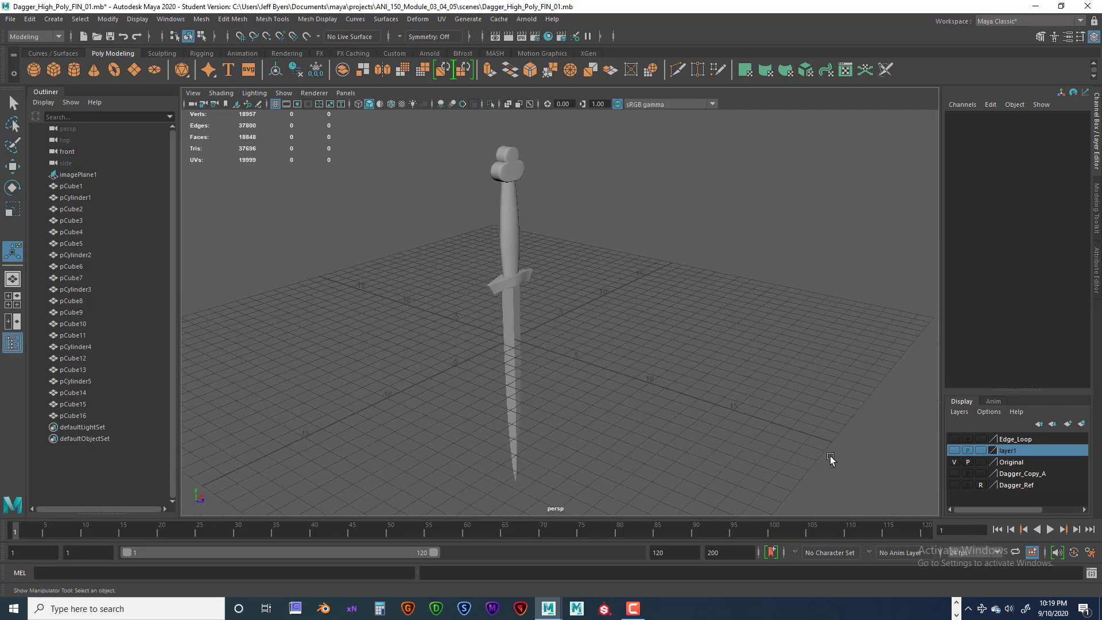